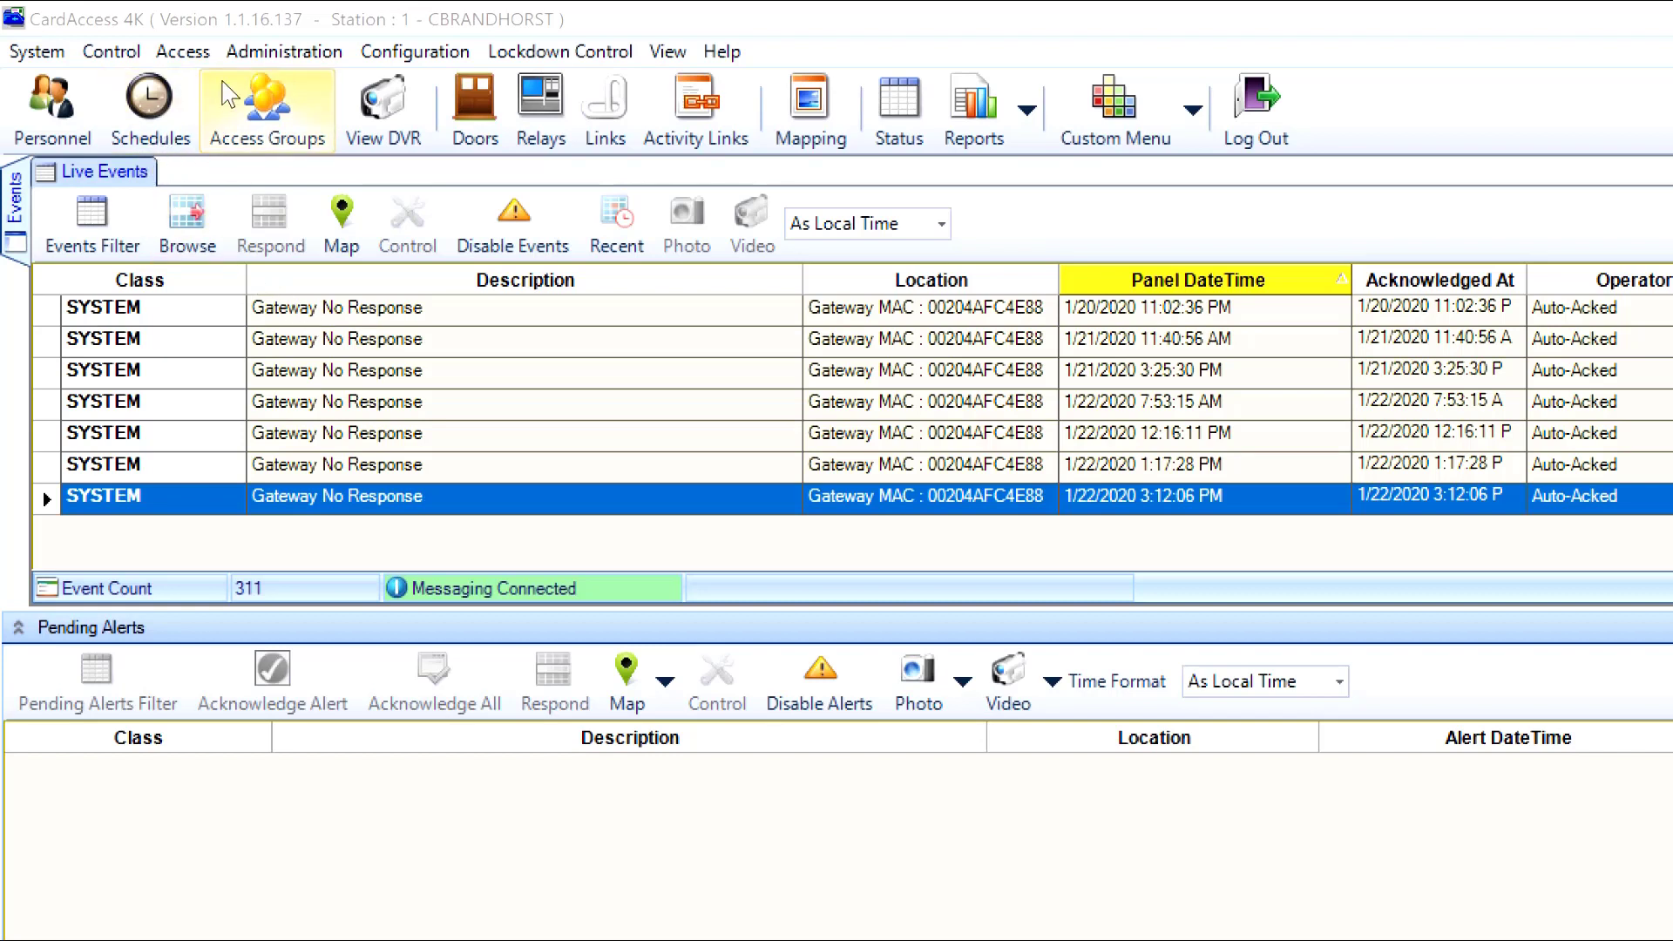
Open Administration > Photo ID > Design Cards to get a blank Badging4K card
{"action": "left_click", "coordinate": [270, 54]}
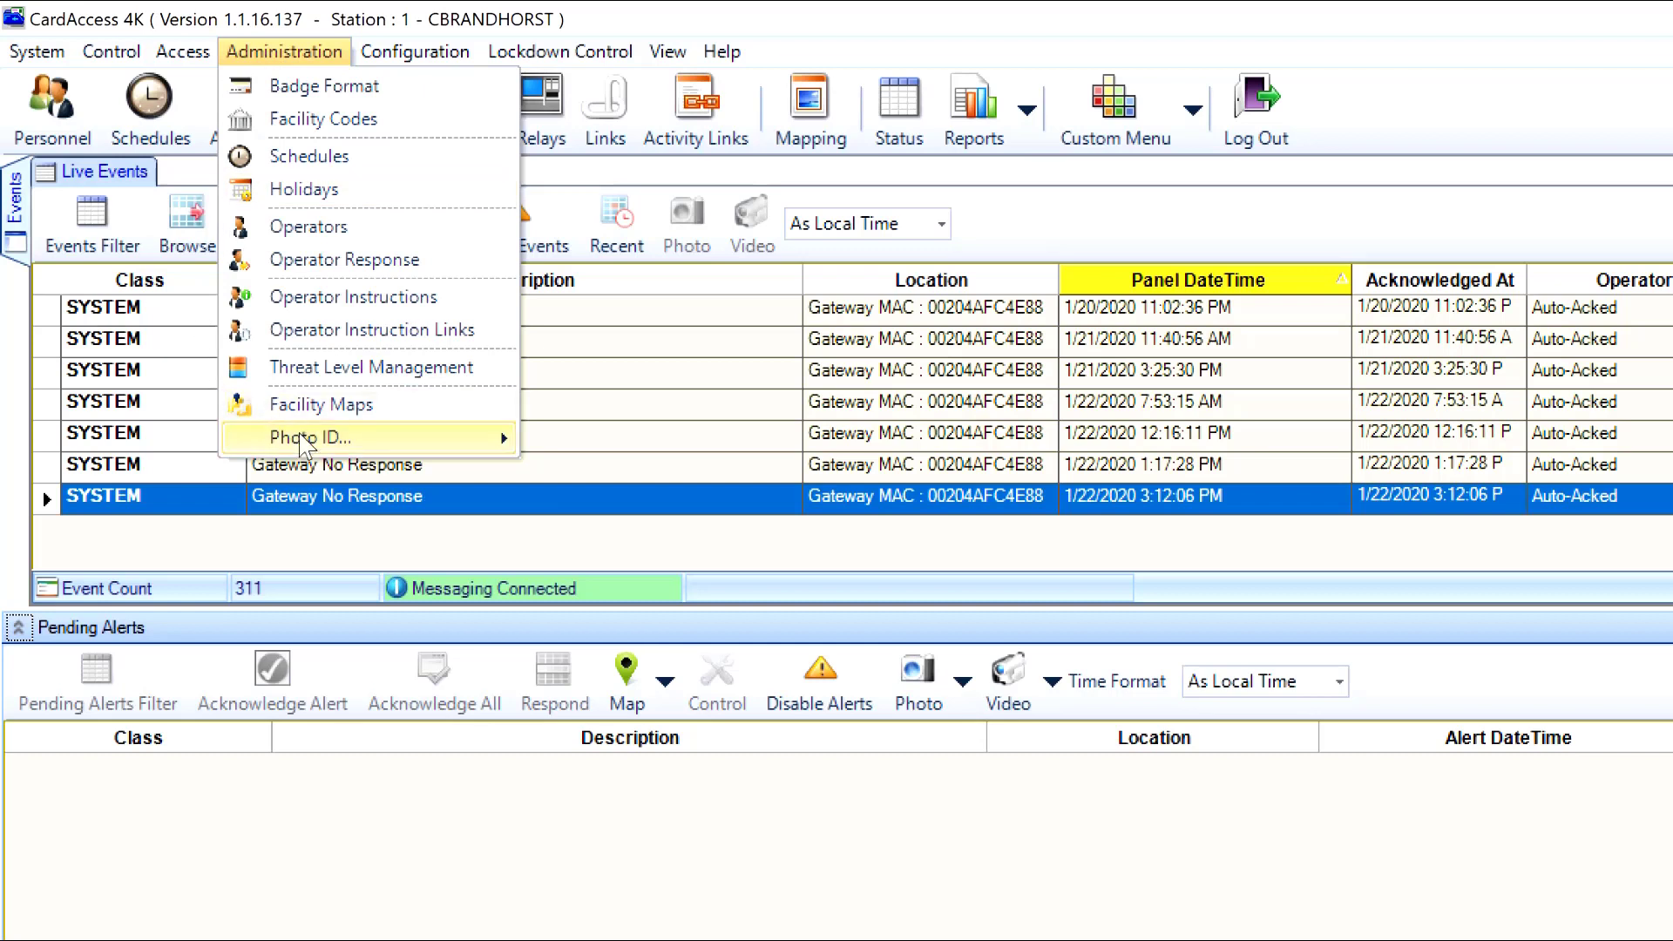
{"action": "mouse_move", "coordinate": [305, 446]}
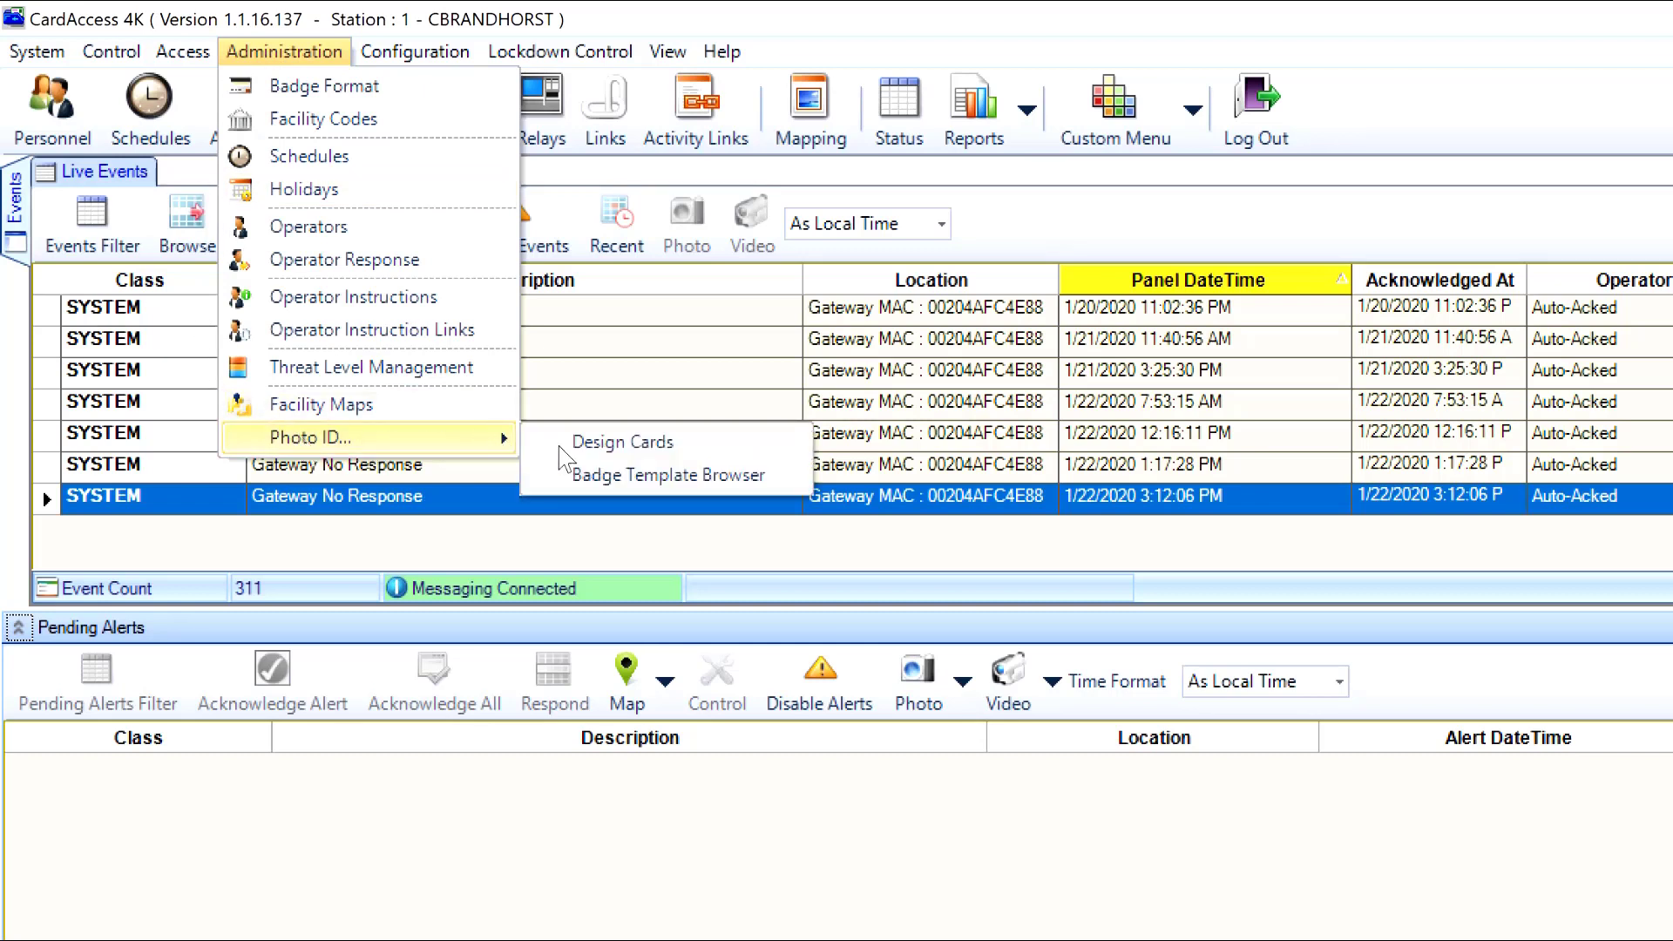
{"action": "left_click", "coordinate": [613, 448]}
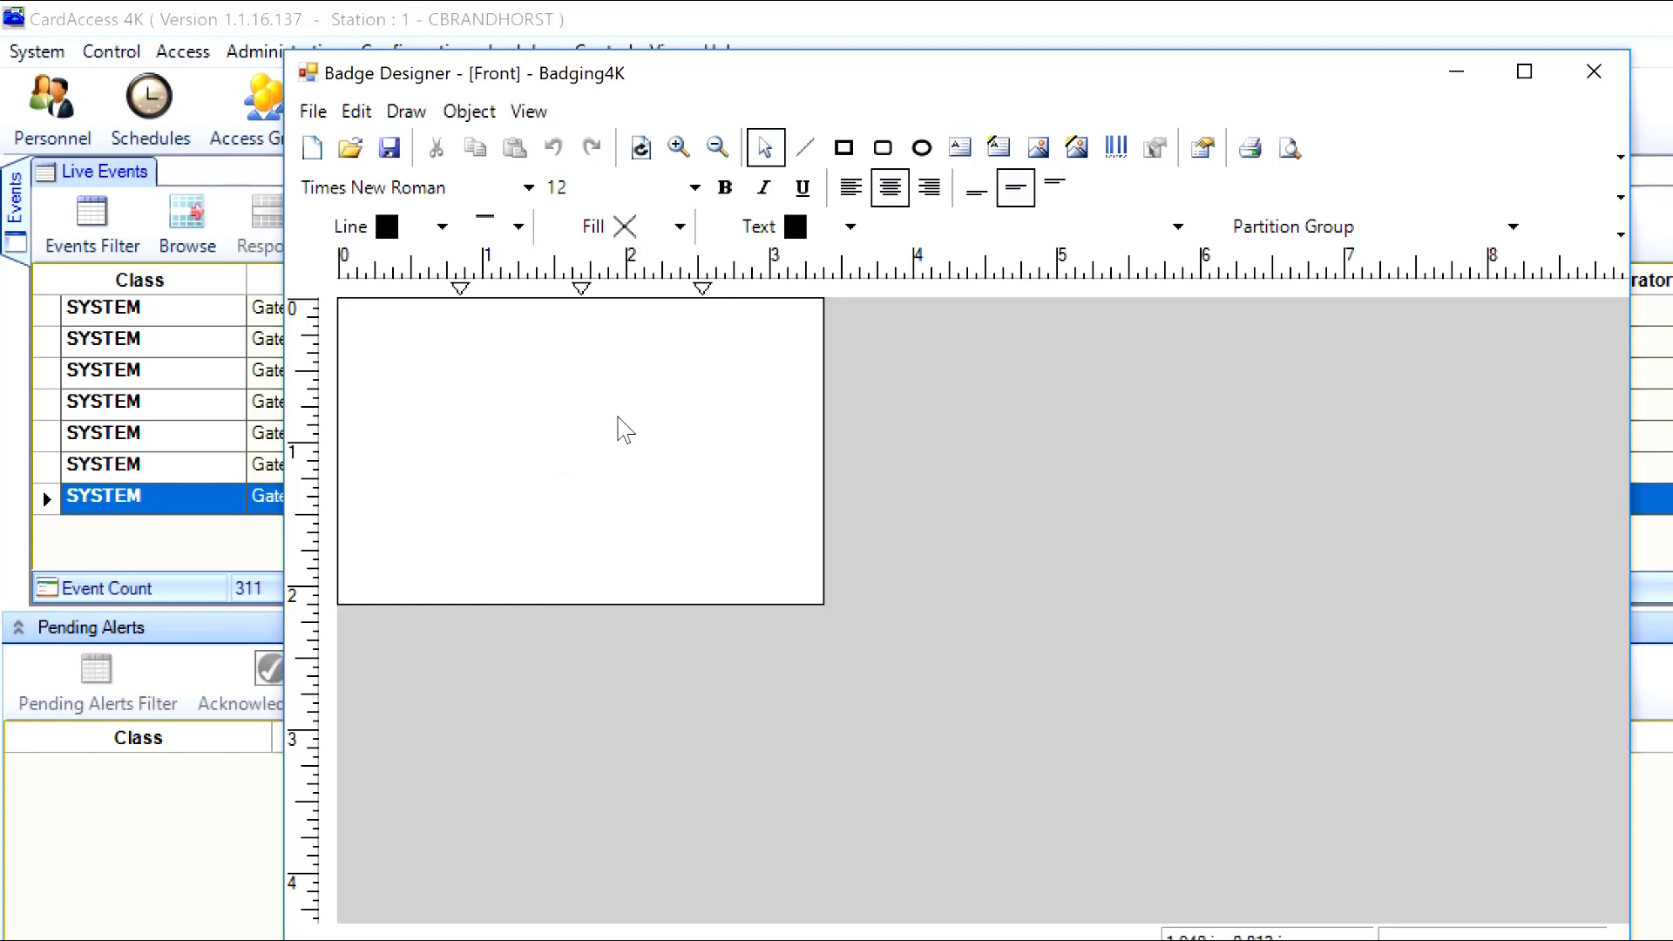
Set the card front to portrait orientation (2.125 x 3.375 in) in Layout Properties and apply
{"action": "right_click", "coordinate": [618, 418]}
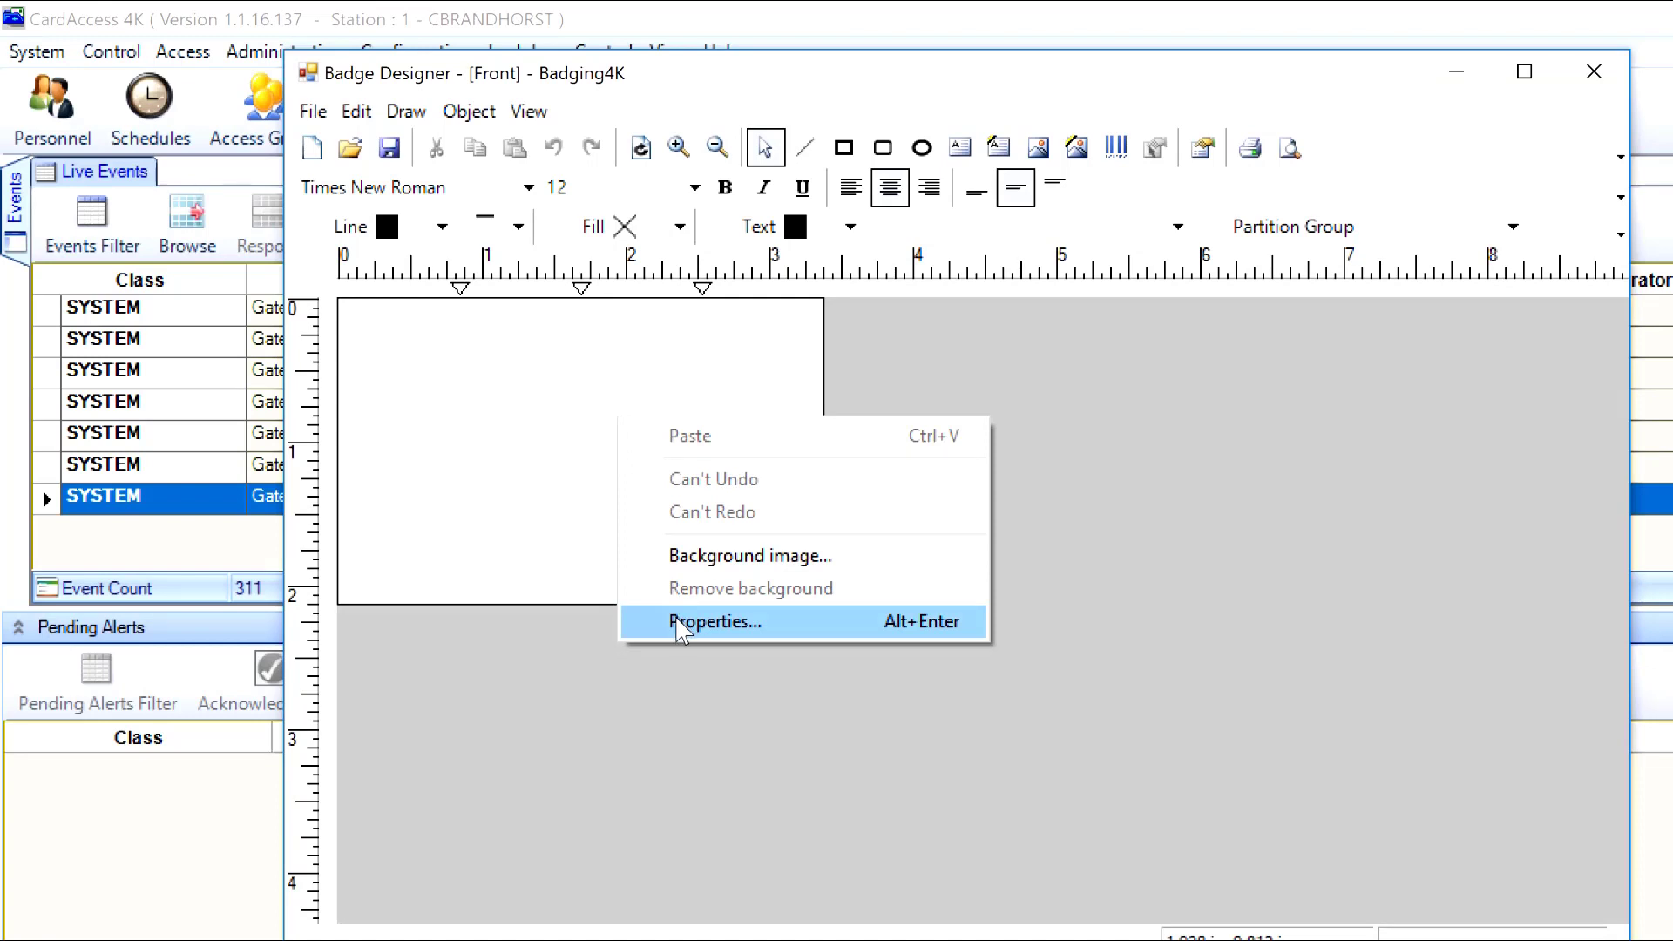
{"action": "left_click", "coordinate": [678, 624]}
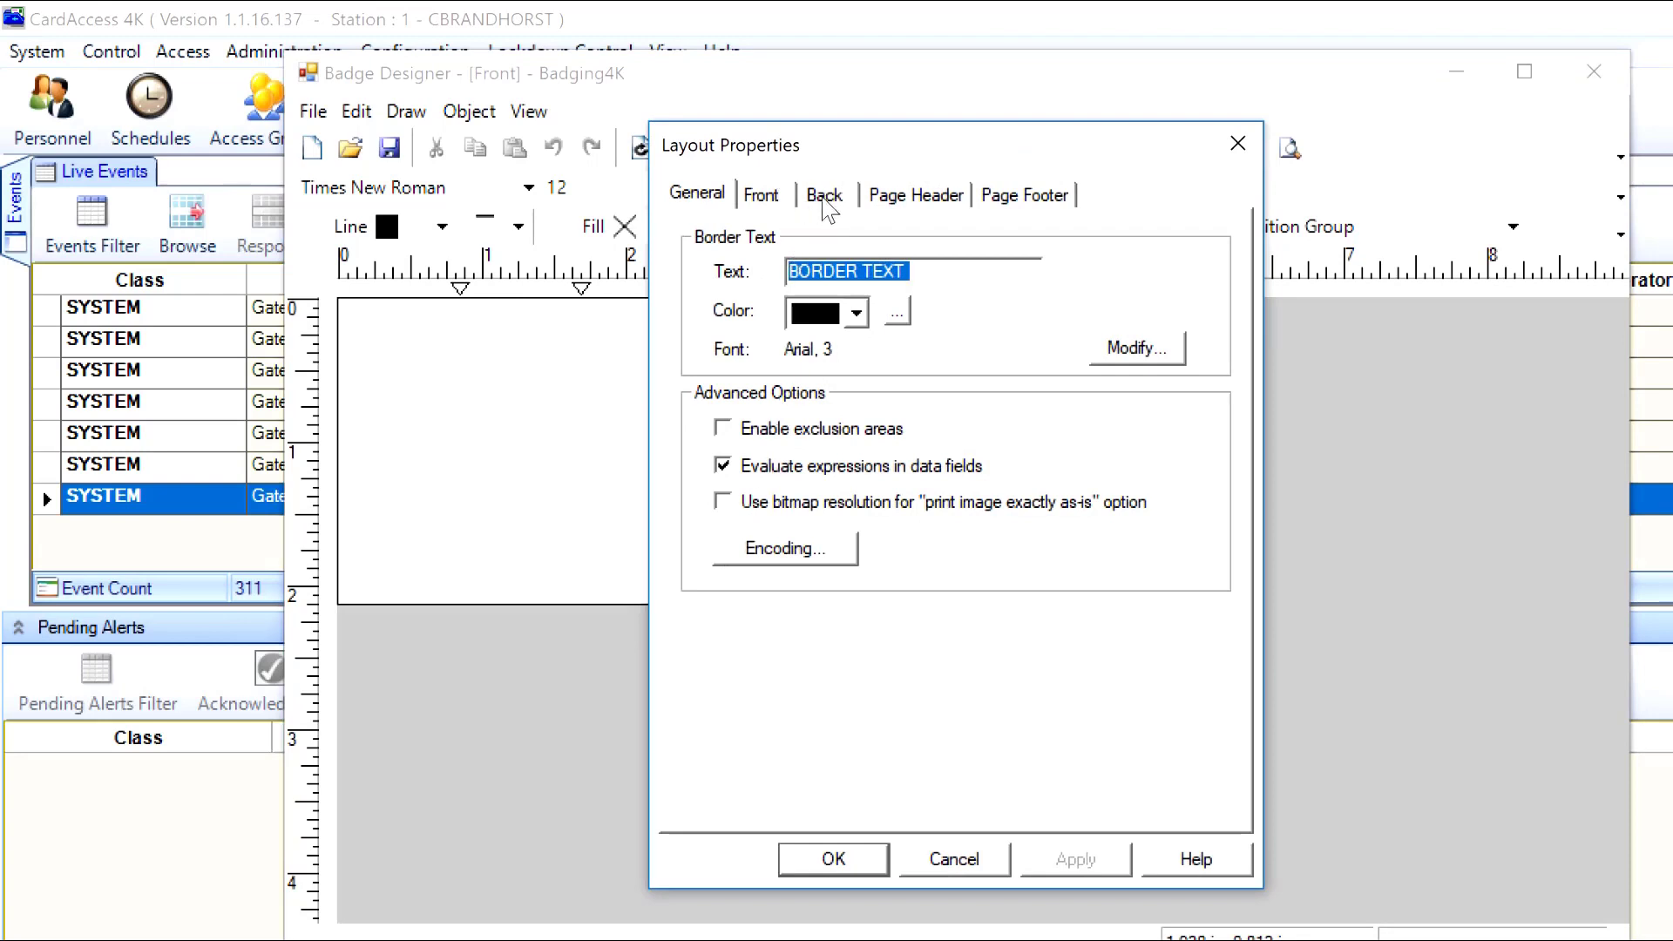
{"action": "left_click", "coordinate": [775, 195]}
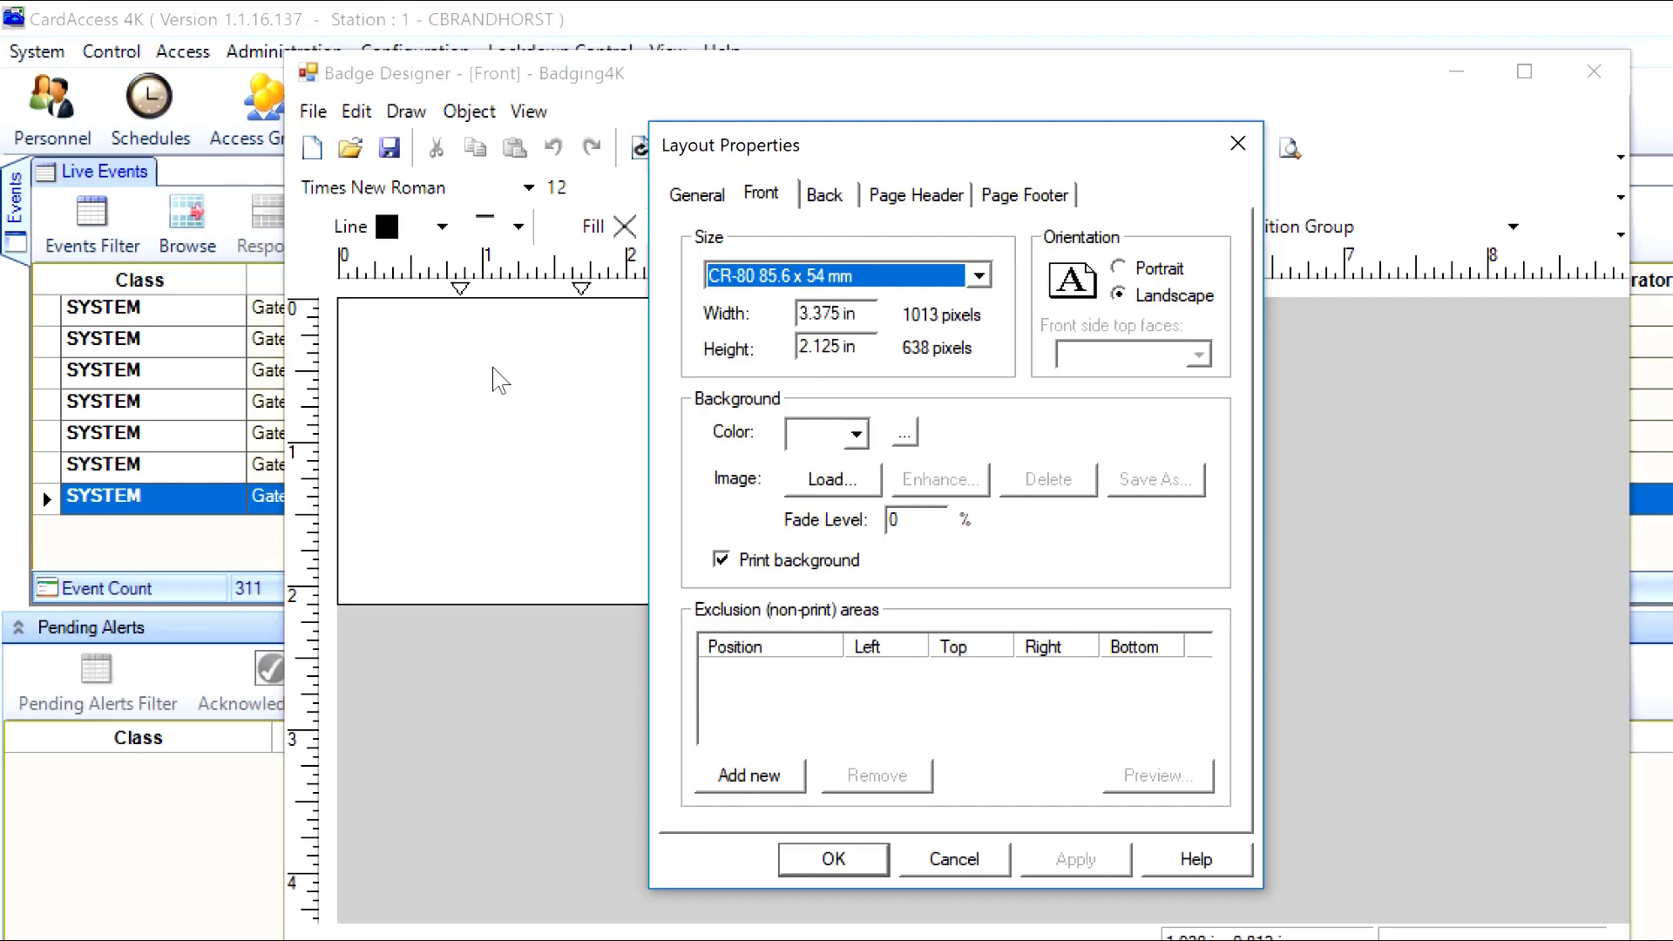
{"action": "left_click", "coordinate": [1121, 269]}
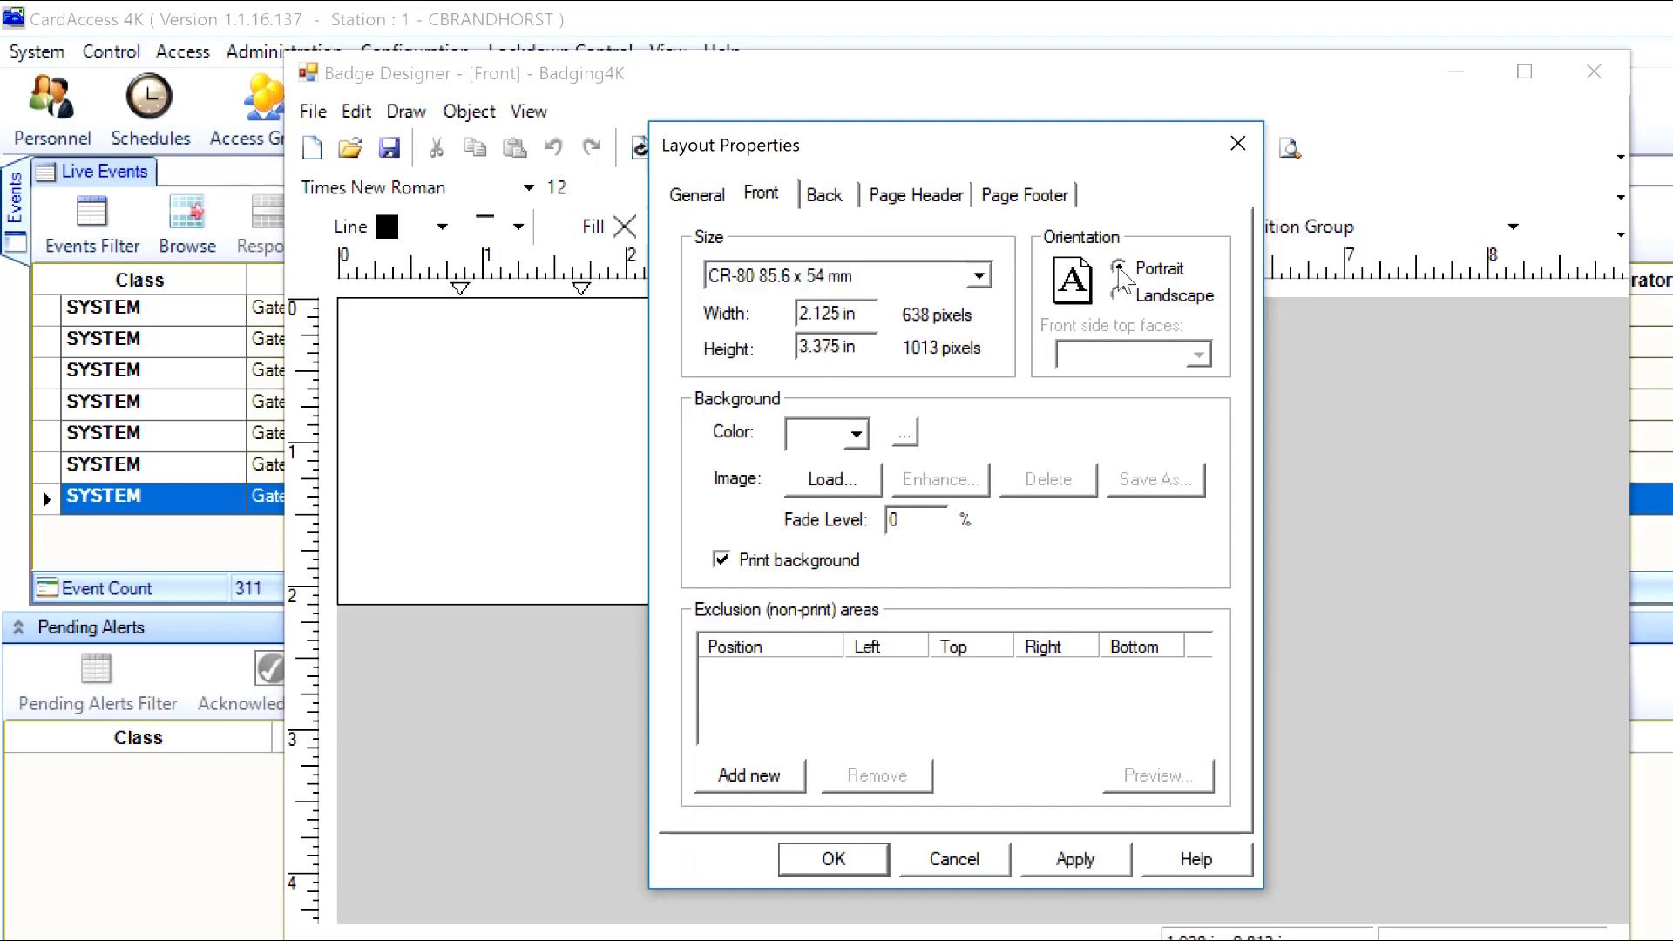
{"action": "left_click", "coordinate": [1053, 861]}
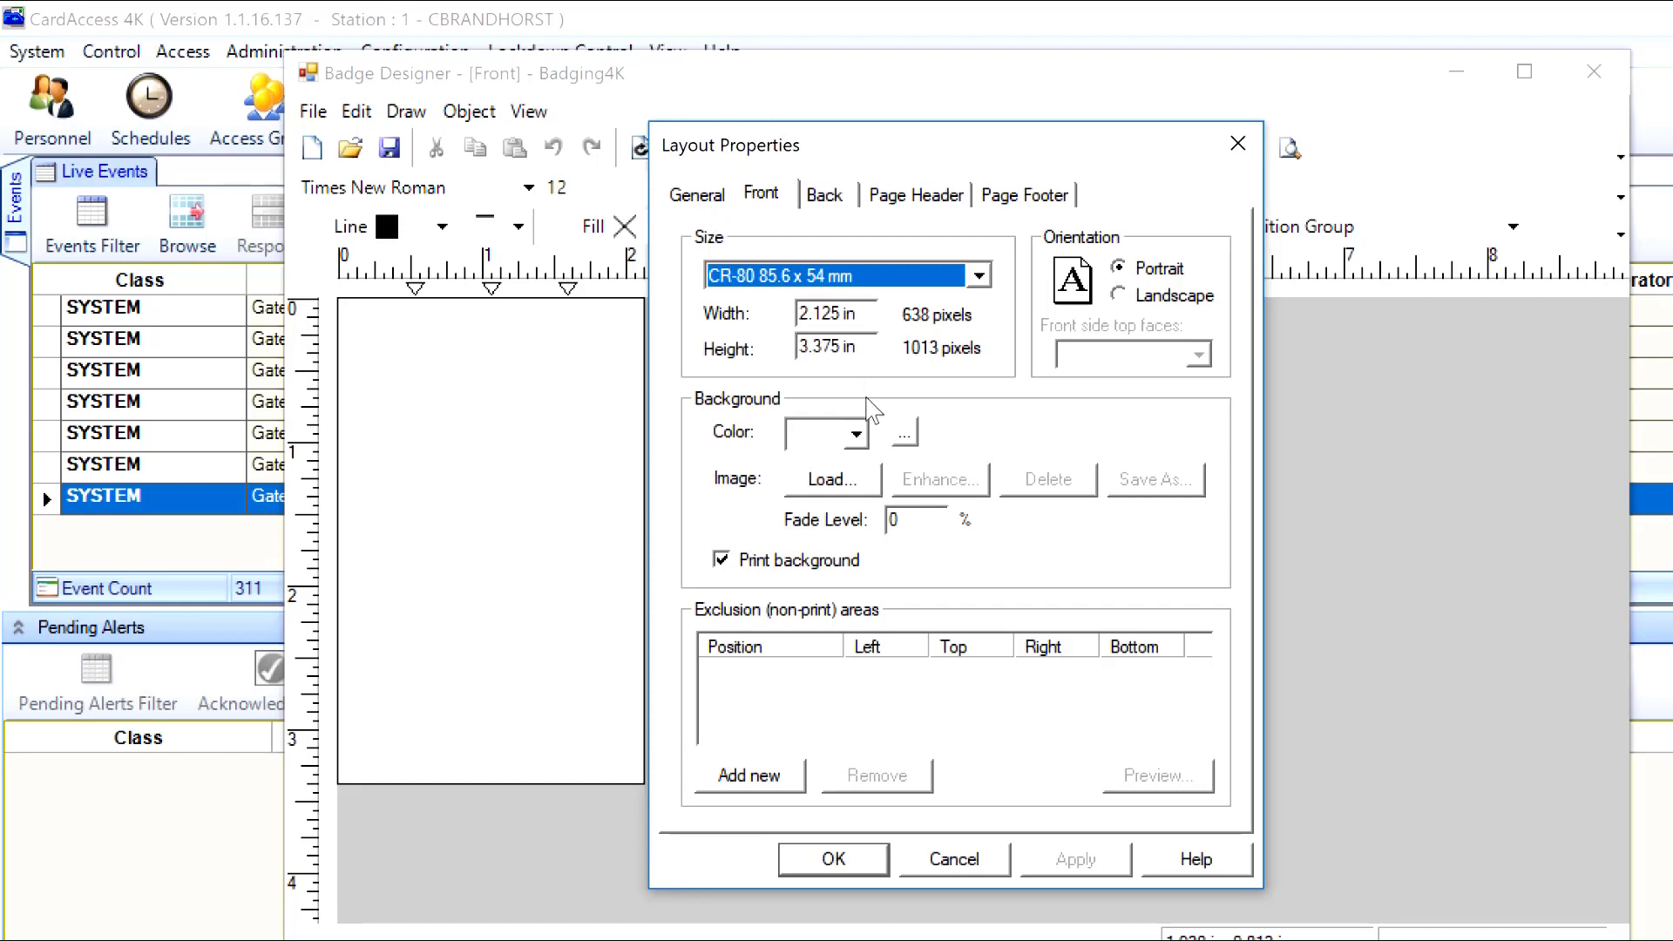
Give the front an olive background colour and the keyboard photo as its background image
{"action": "left_click", "coordinate": [856, 435]}
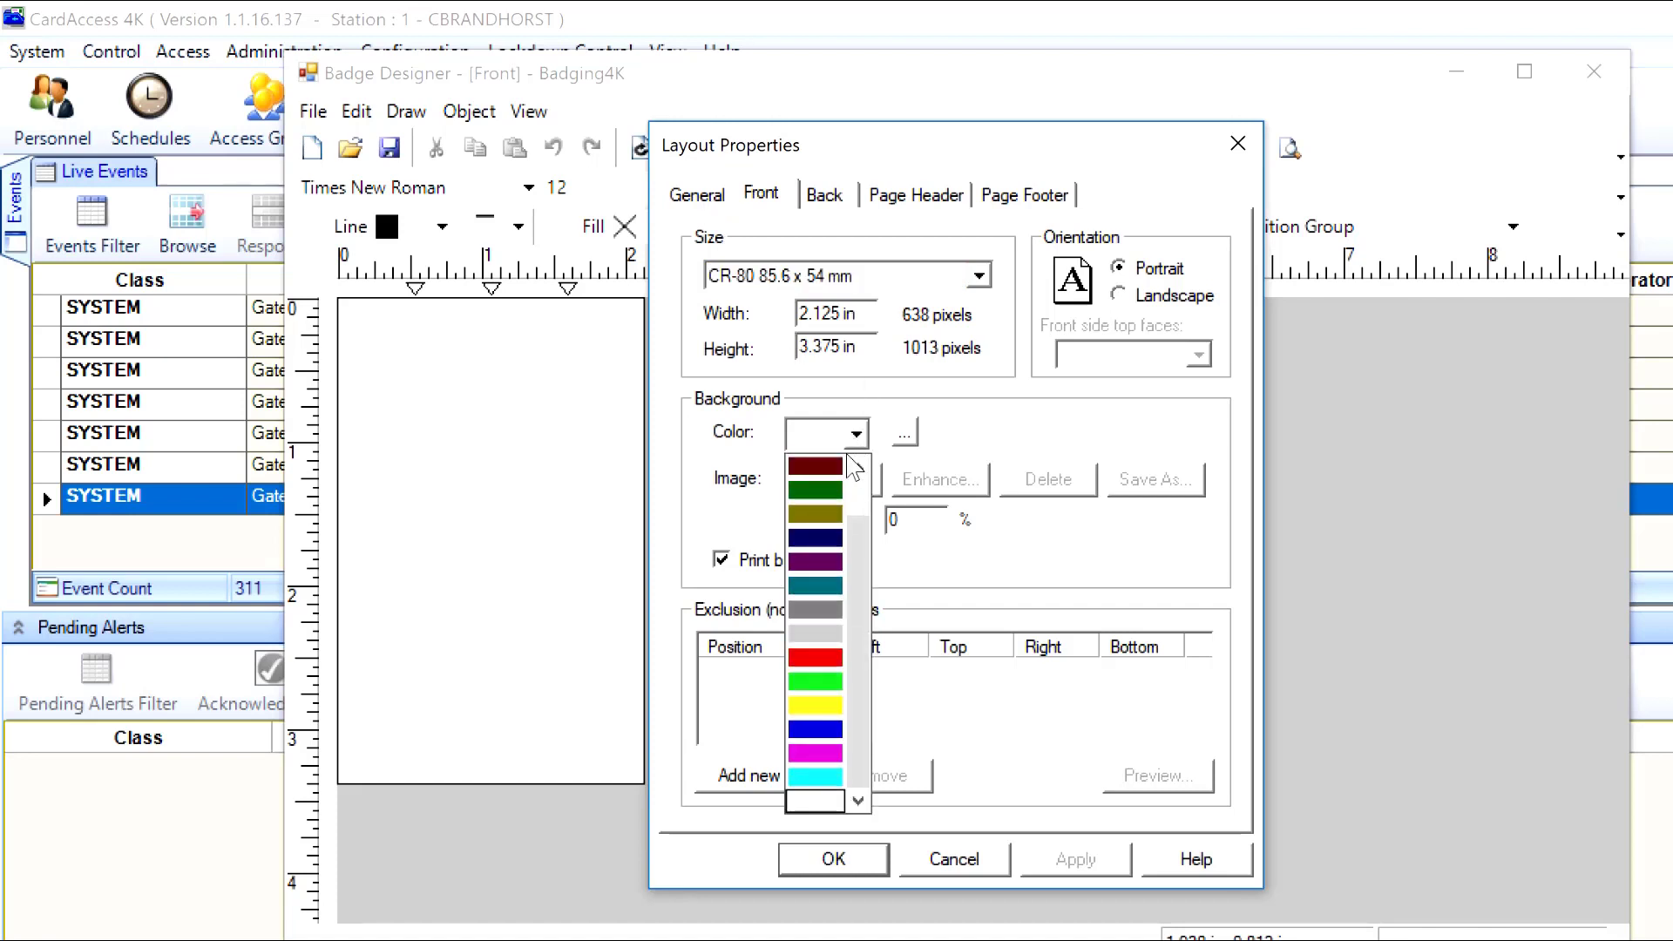
{"action": "left_click", "coordinate": [819, 512]}
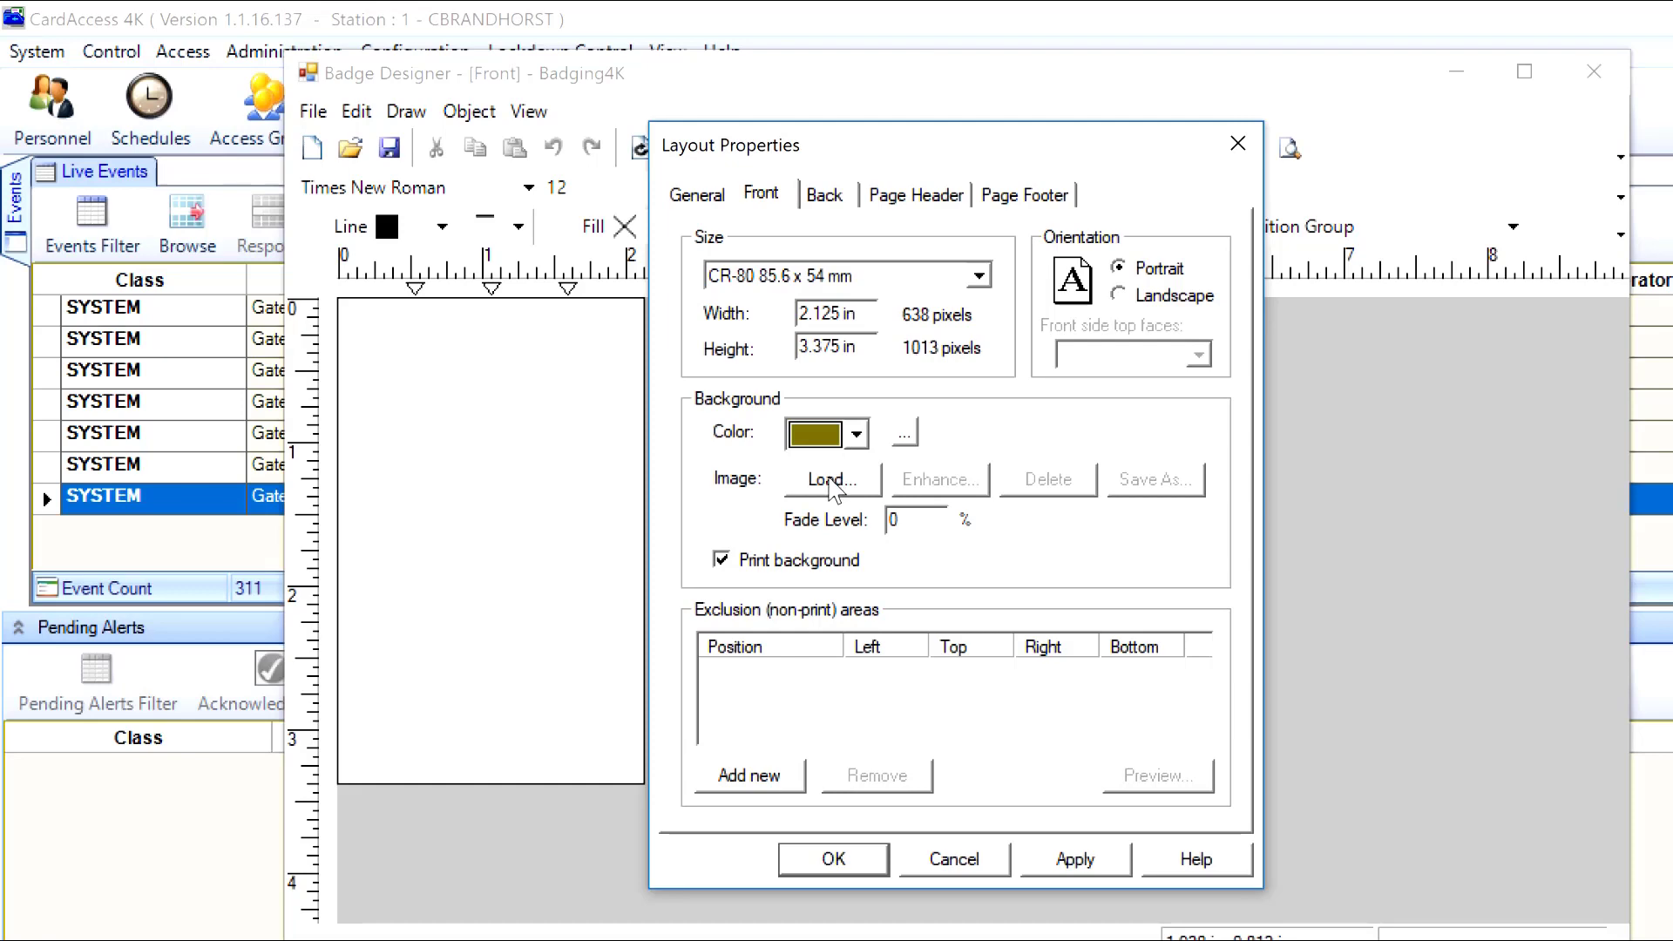
{"action": "left_click", "coordinate": [828, 485]}
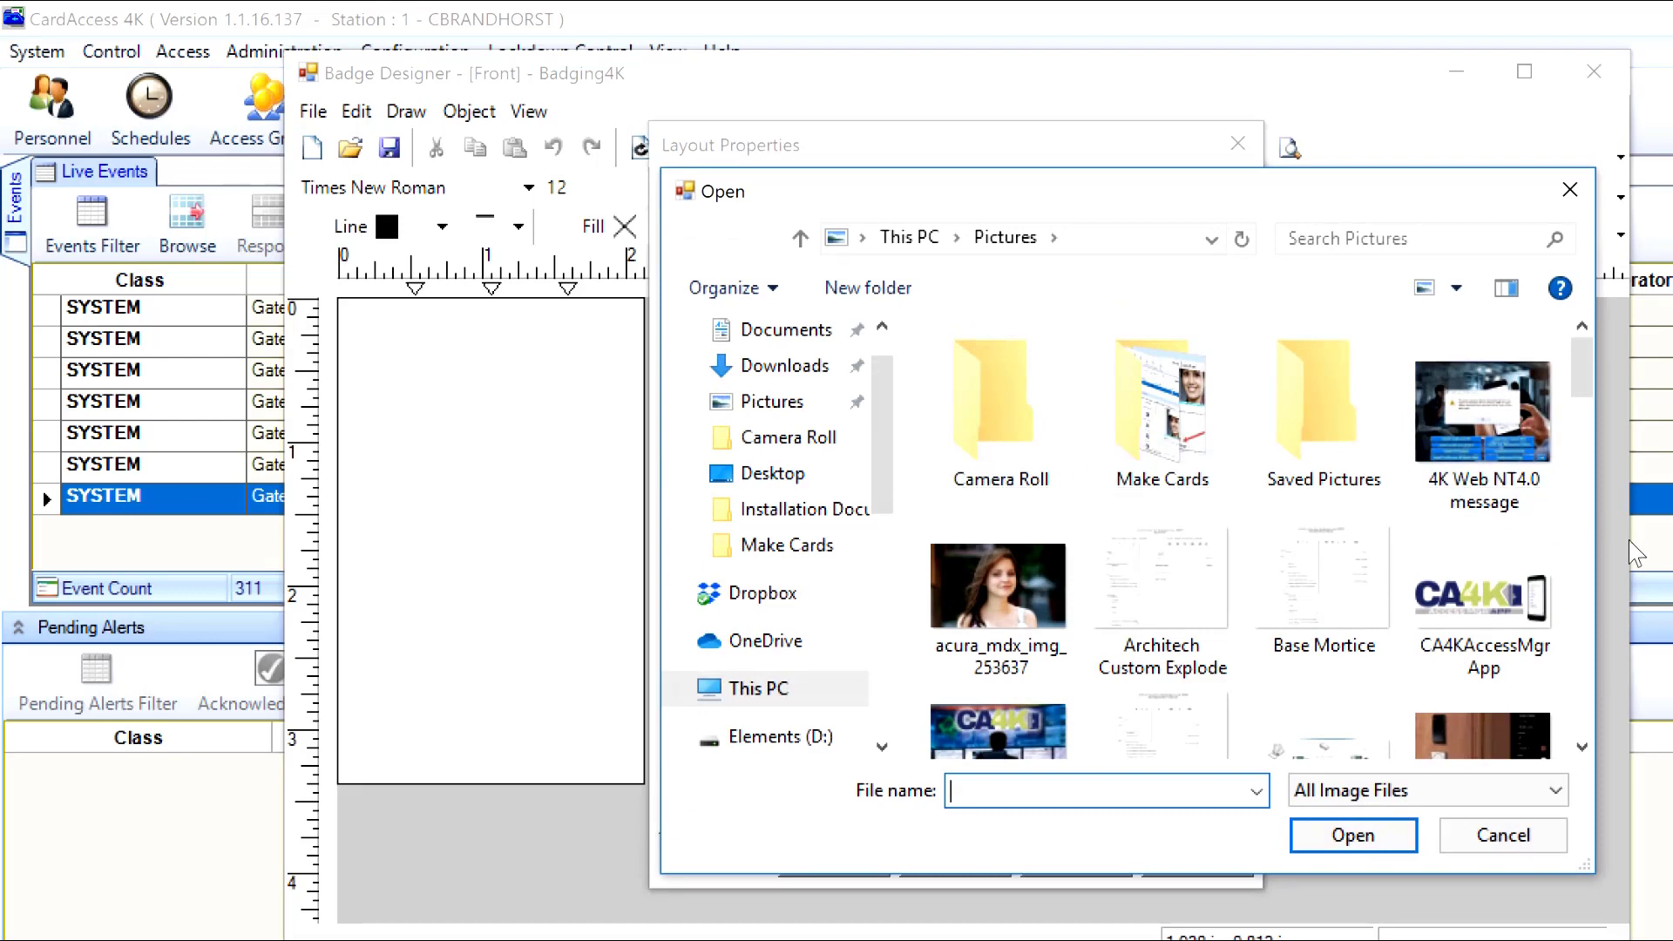
{"action": "scroll", "coordinate": [1515, 568], "scroll_direction": "down", "scroll_amount": 10}
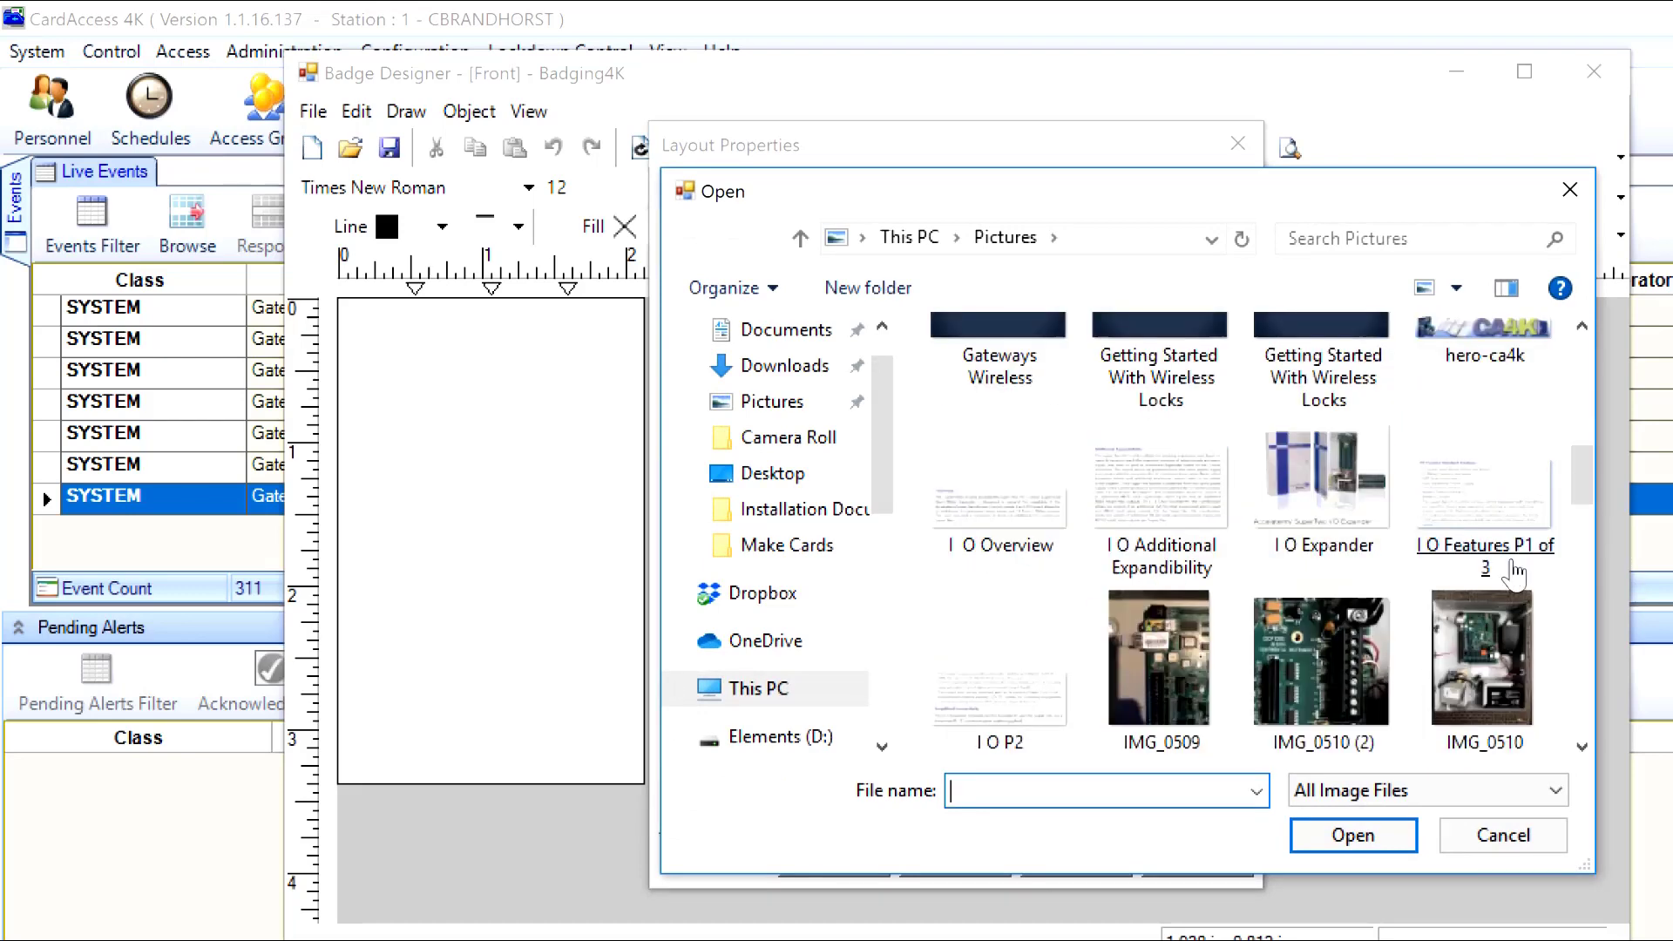
{"action": "scroll", "coordinate": [1514, 570], "scroll_direction": "down", "scroll_amount": 15}
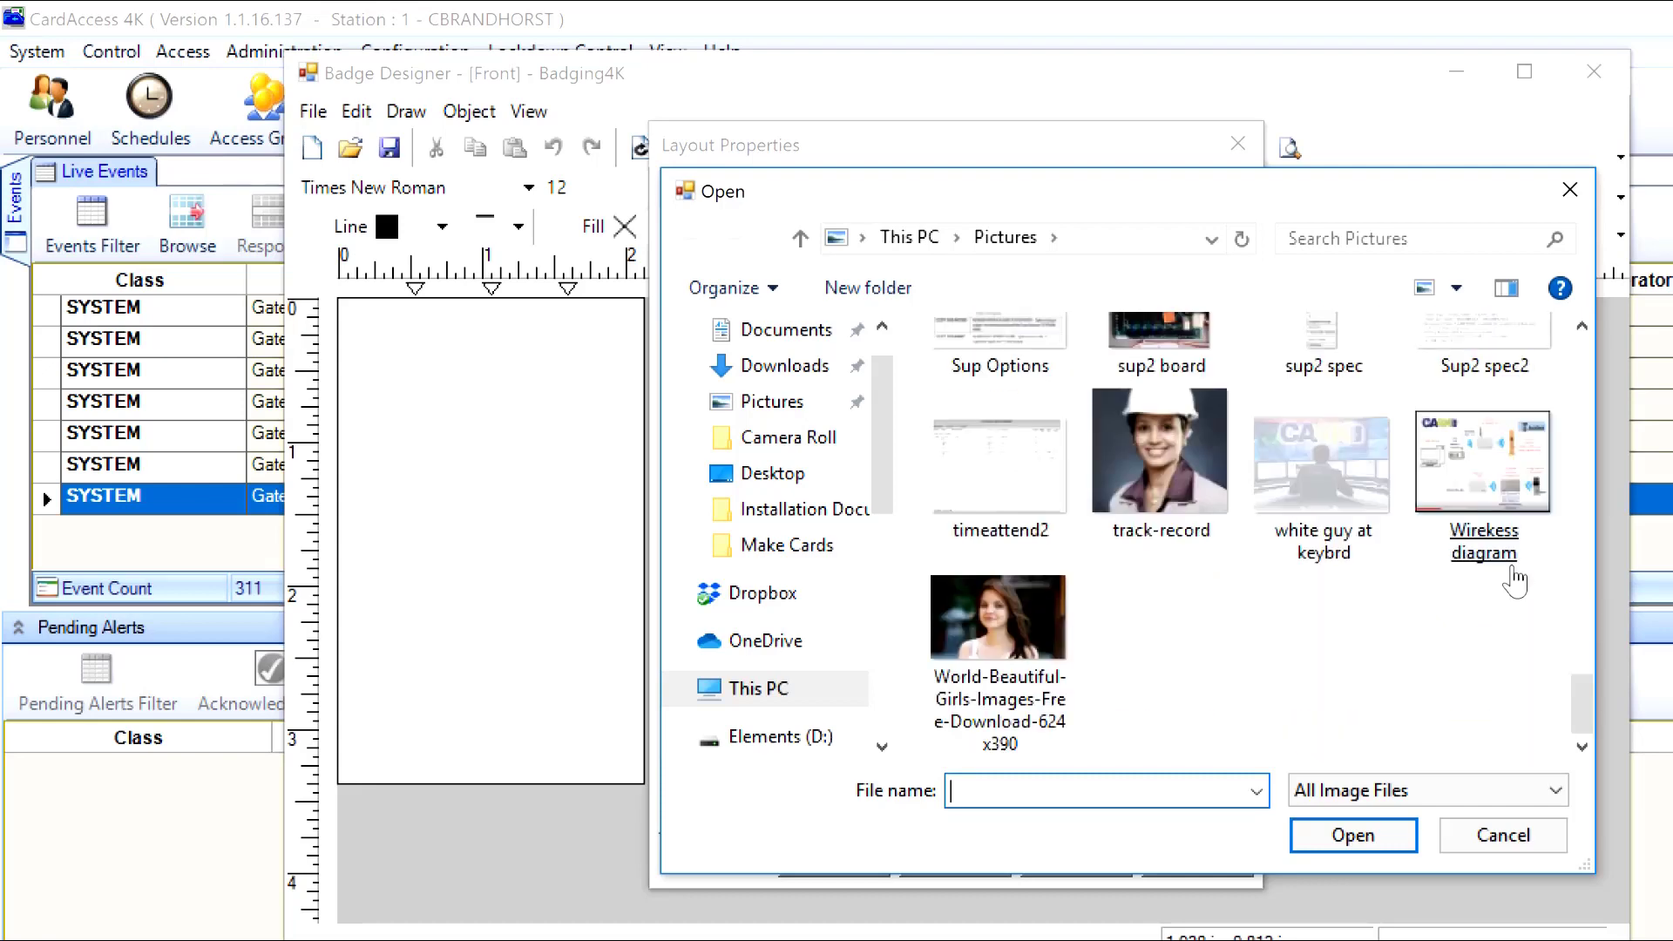
{"action": "left_click", "coordinate": [1326, 474]}
{"action": "double_click", "coordinate": [1326, 473]}
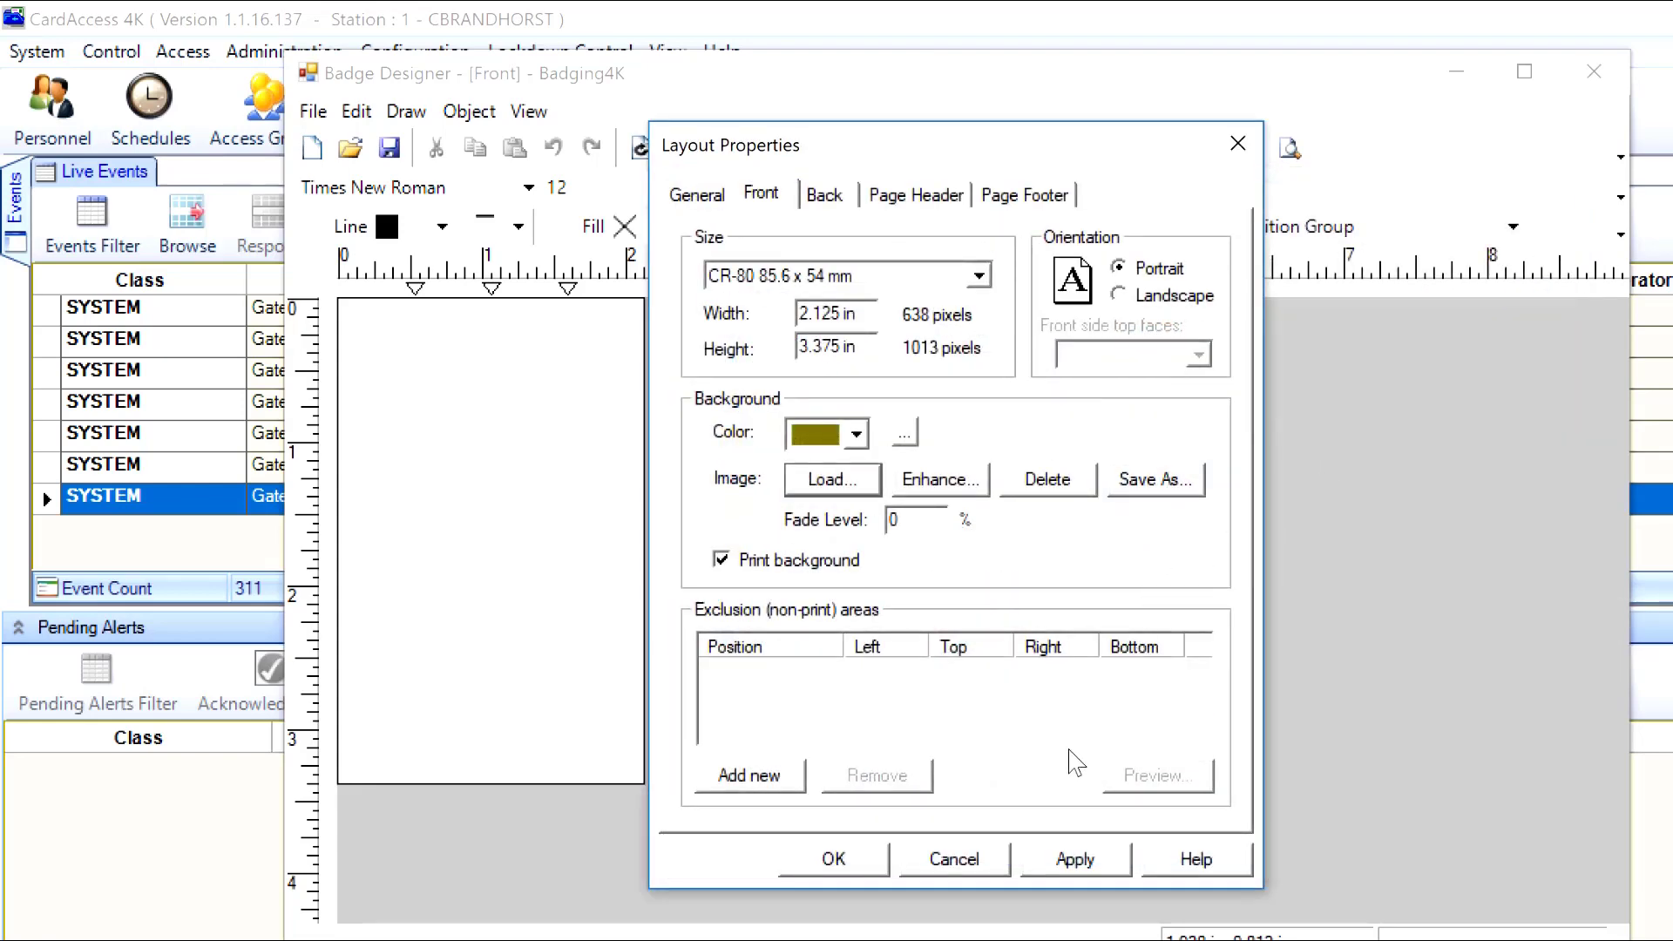
{"action": "left_click", "coordinate": [1077, 859]}
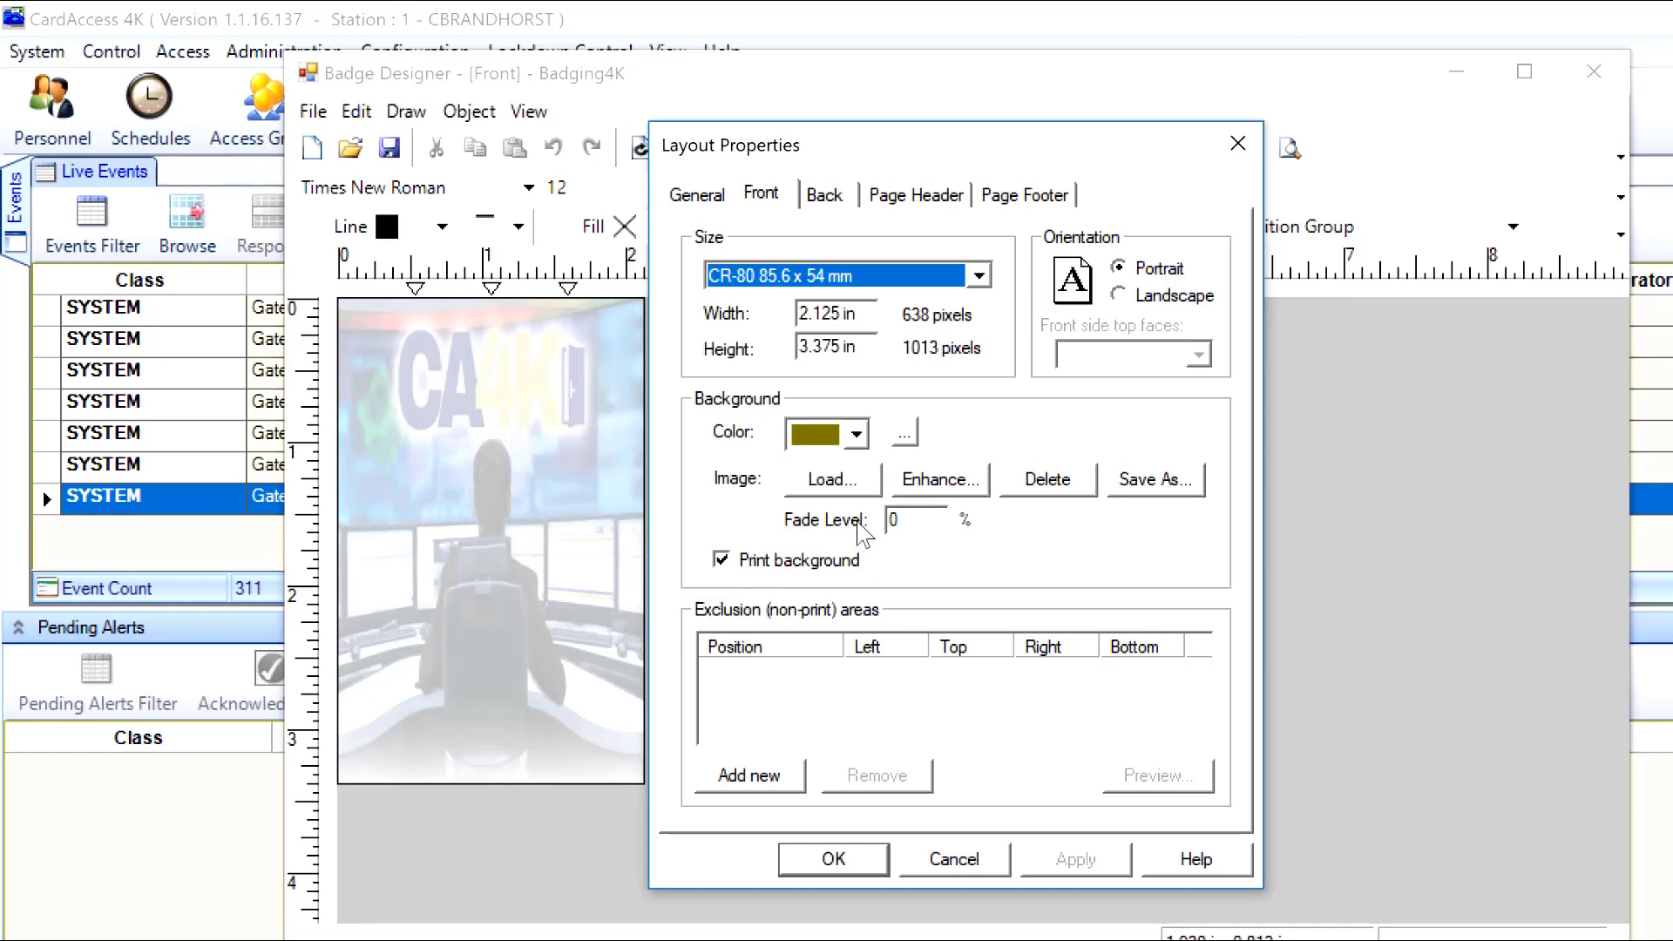
Fade the background photo to a fade level of 20 and apply
{"action": "double_click", "coordinate": [920, 519]}
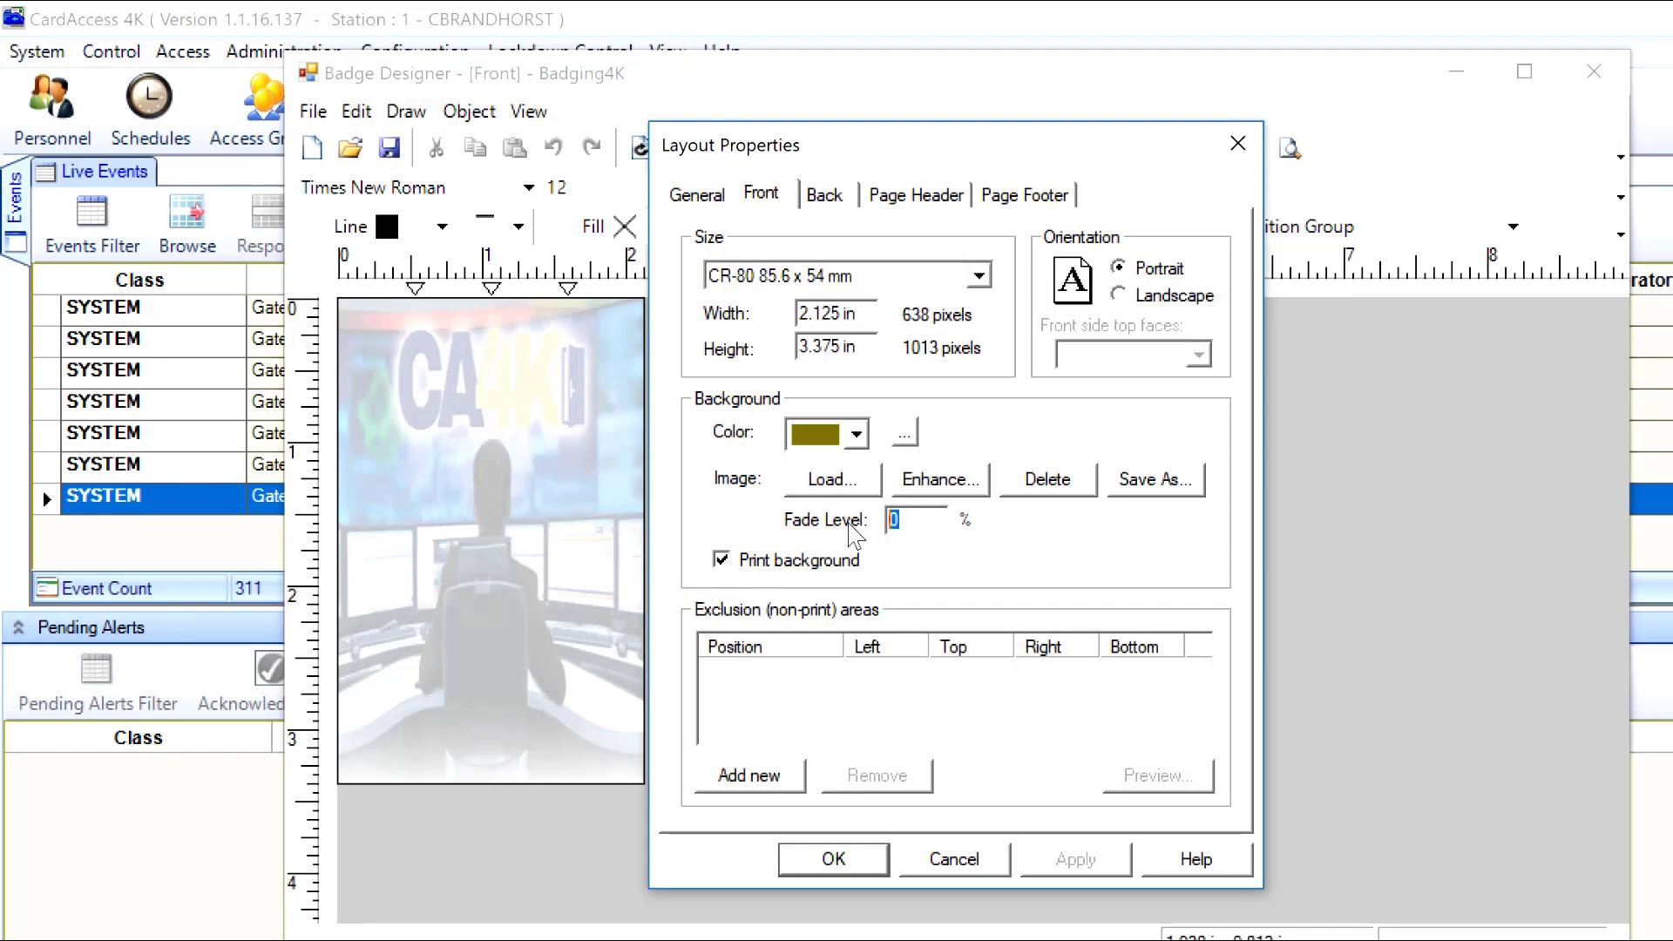
{"action": "type", "text": "20"}
{"action": "left_click", "coordinate": [1048, 863]}
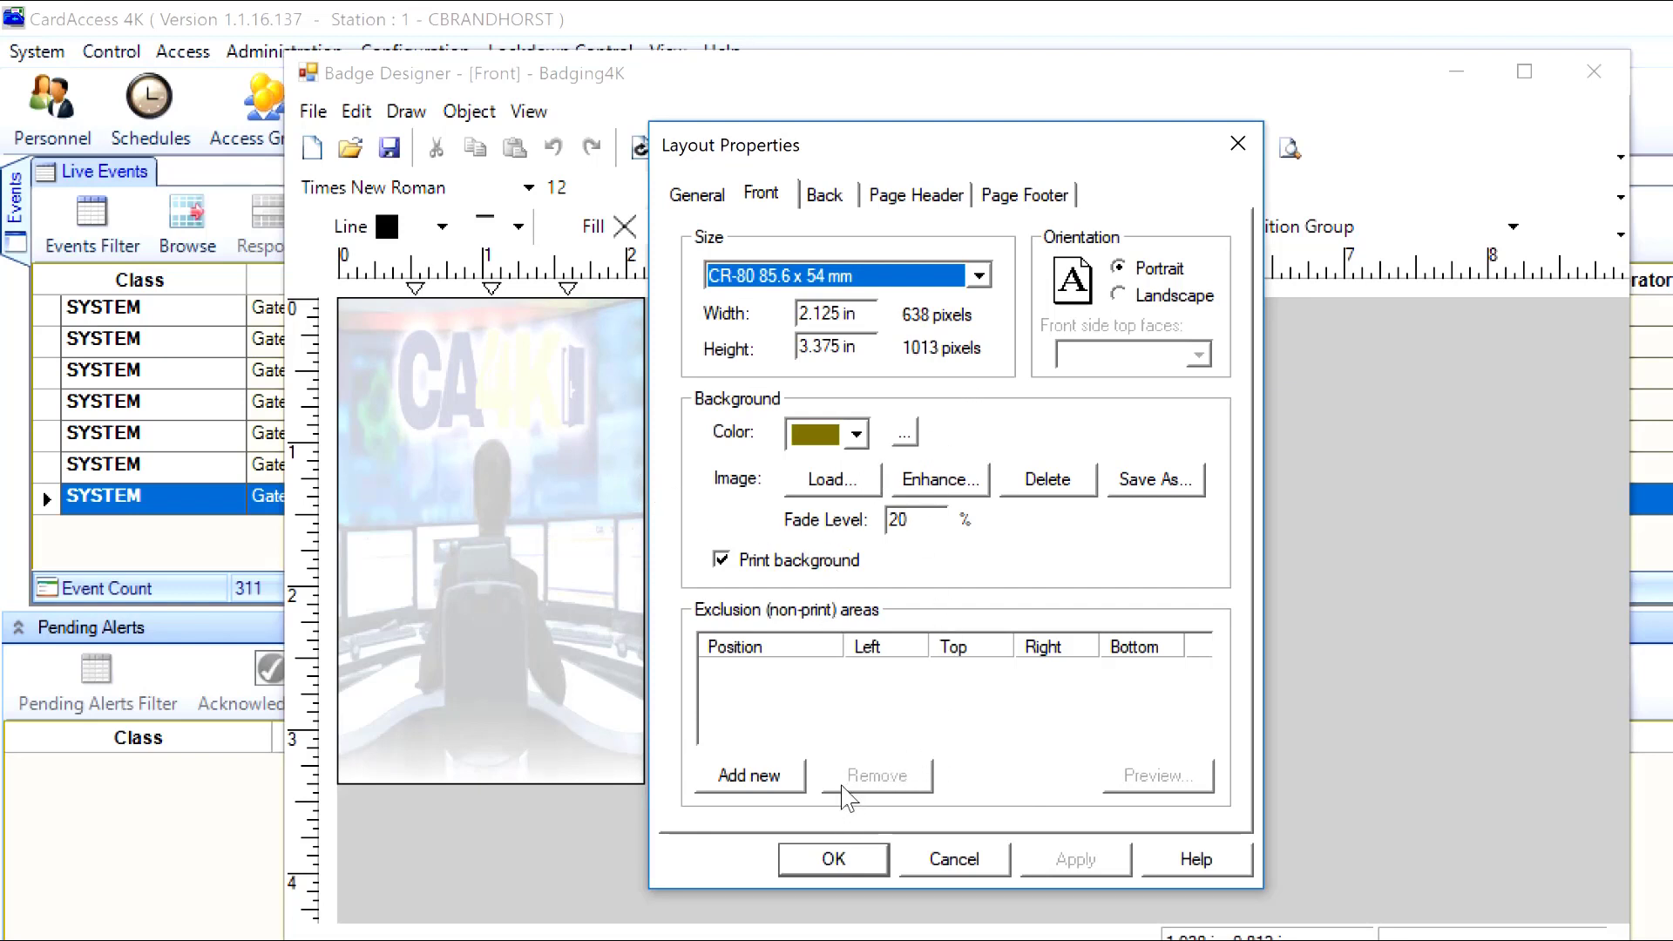
Close the layout settings and zoom the badge in and out twice
{"action": "left_click", "coordinate": [834, 860]}
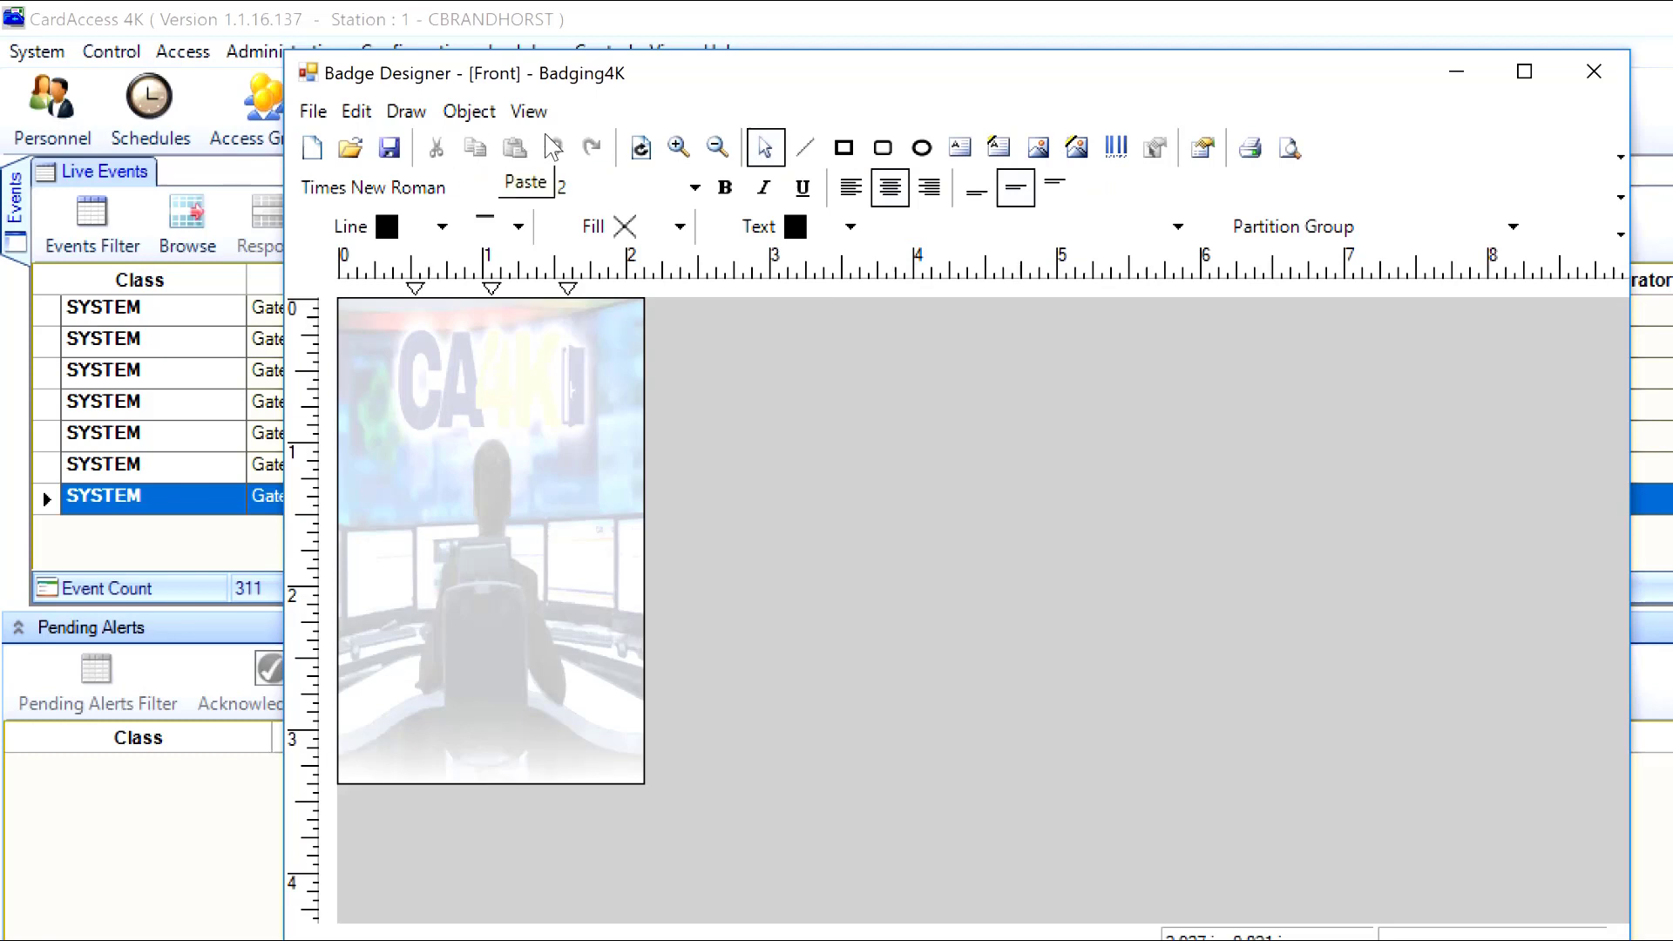
{"action": "left_click", "coordinate": [679, 150]}
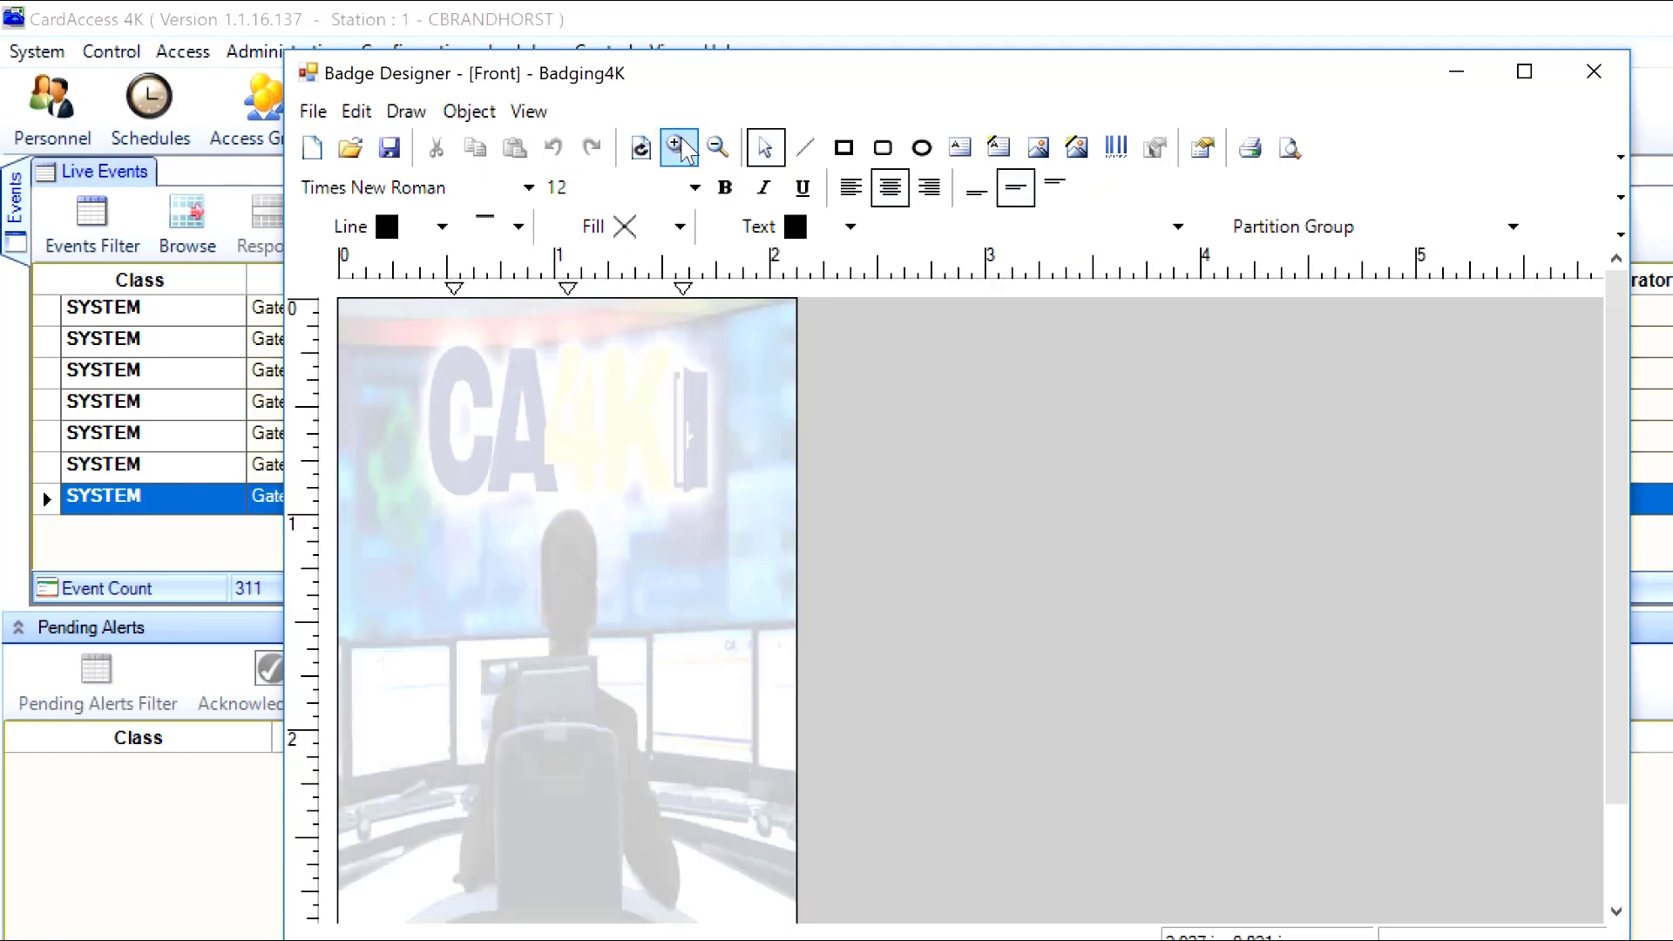
{"action": "left_click", "coordinate": [714, 151]}
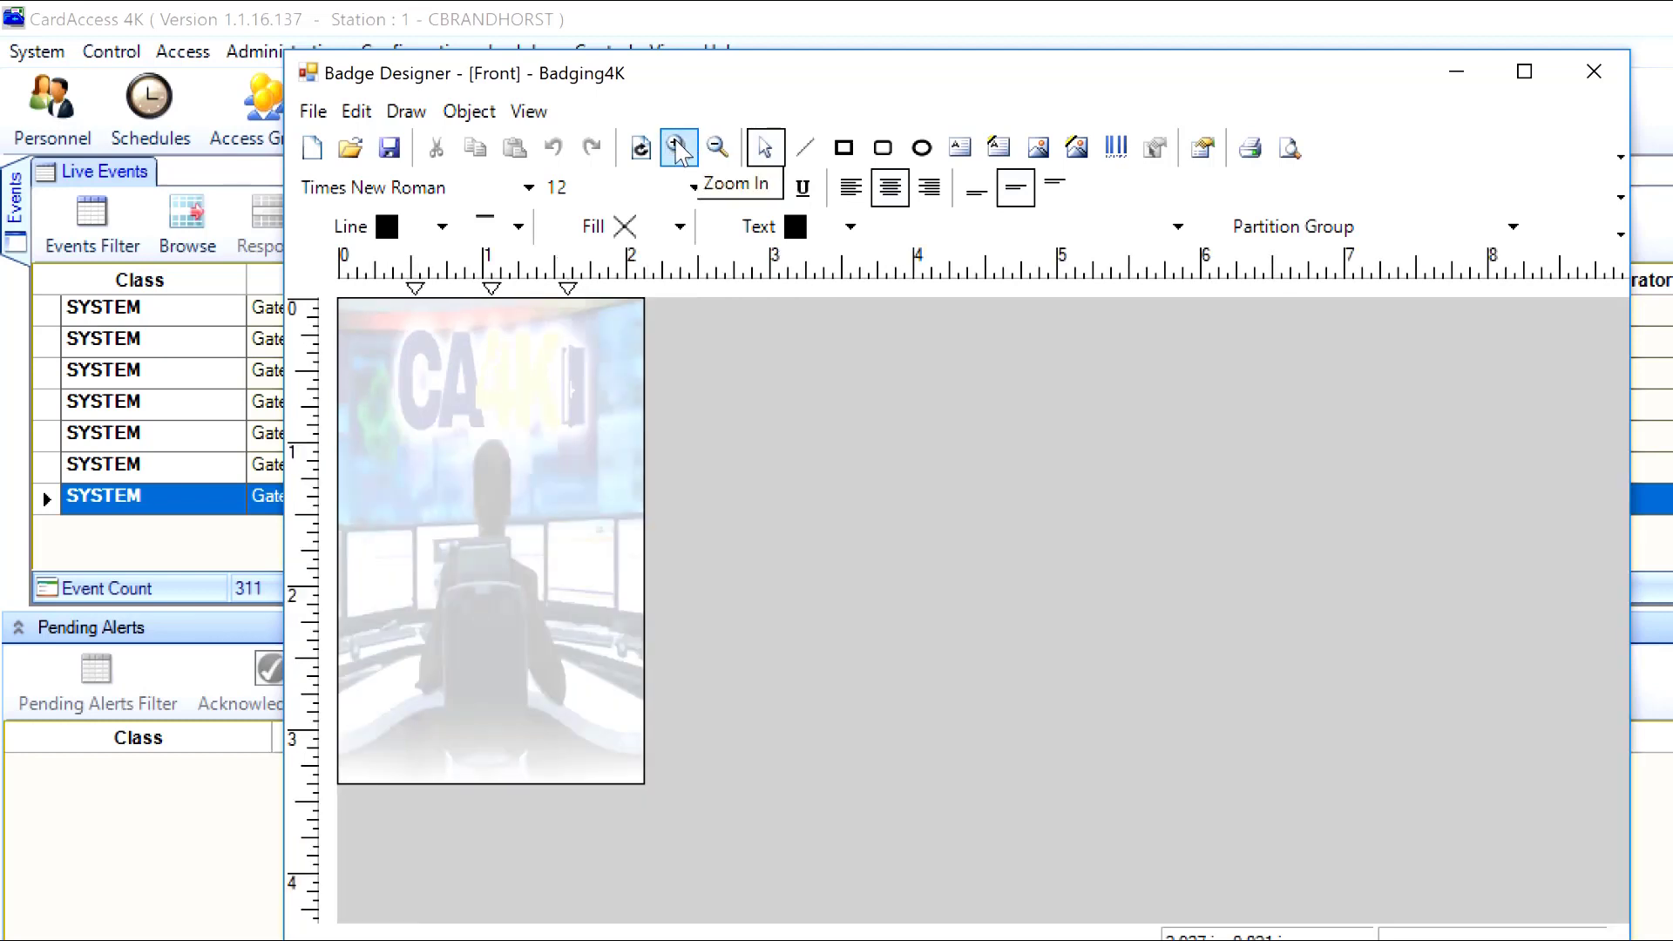
{"action": "left_click", "coordinate": [679, 150]}
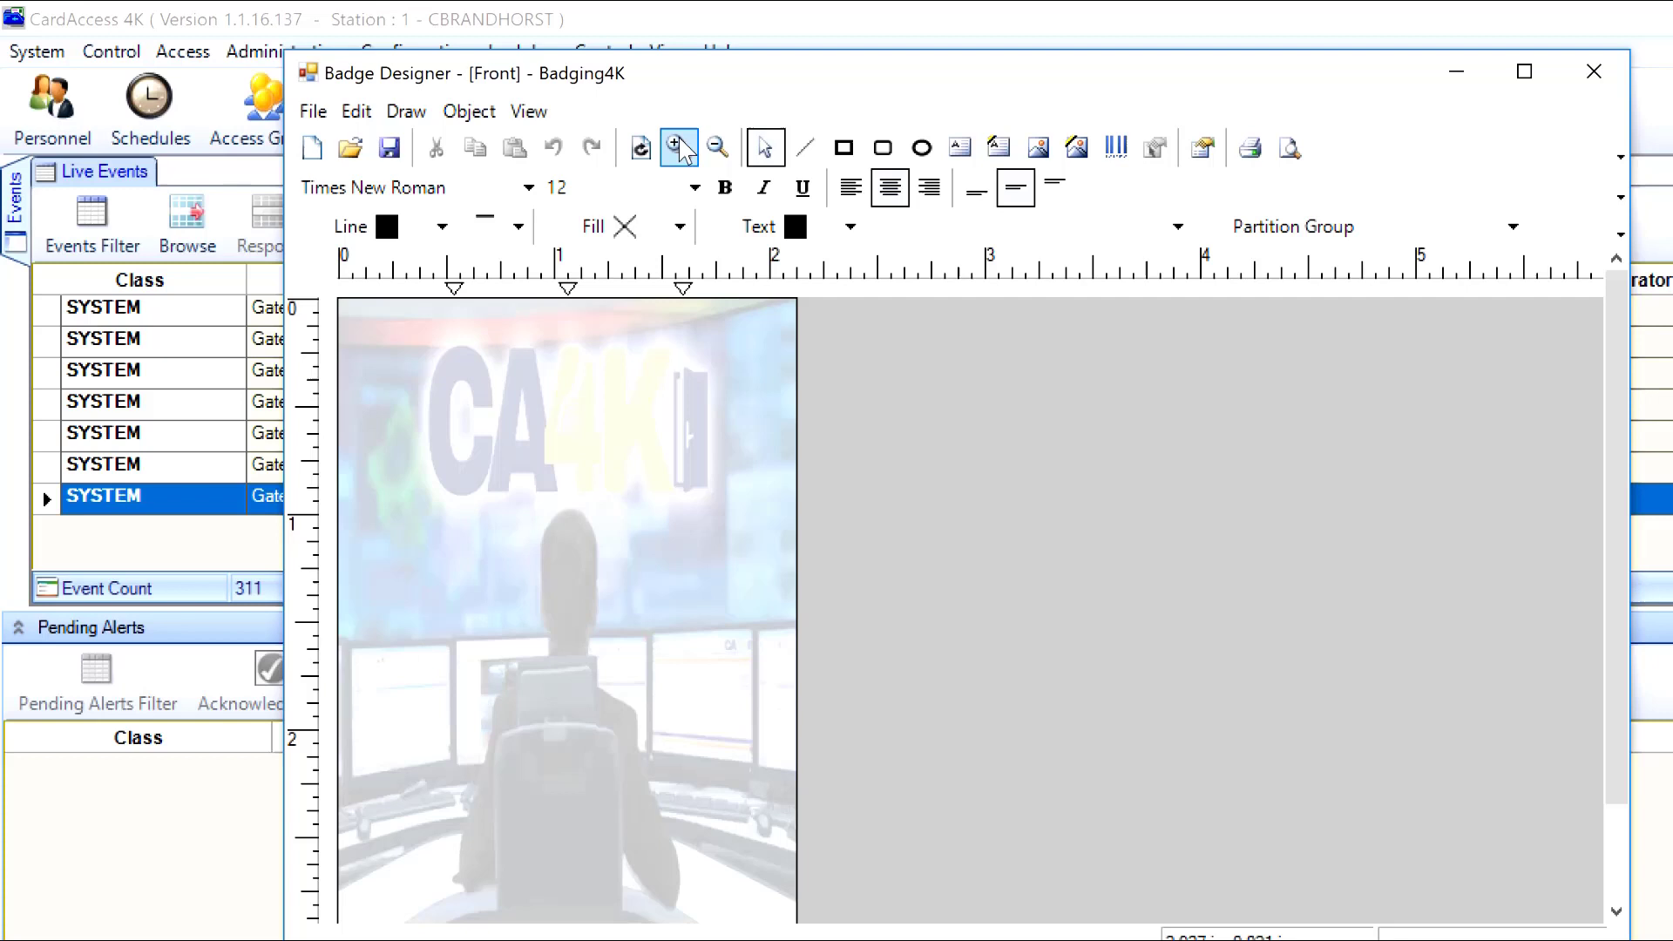
{"action": "left_click", "coordinate": [716, 150]}
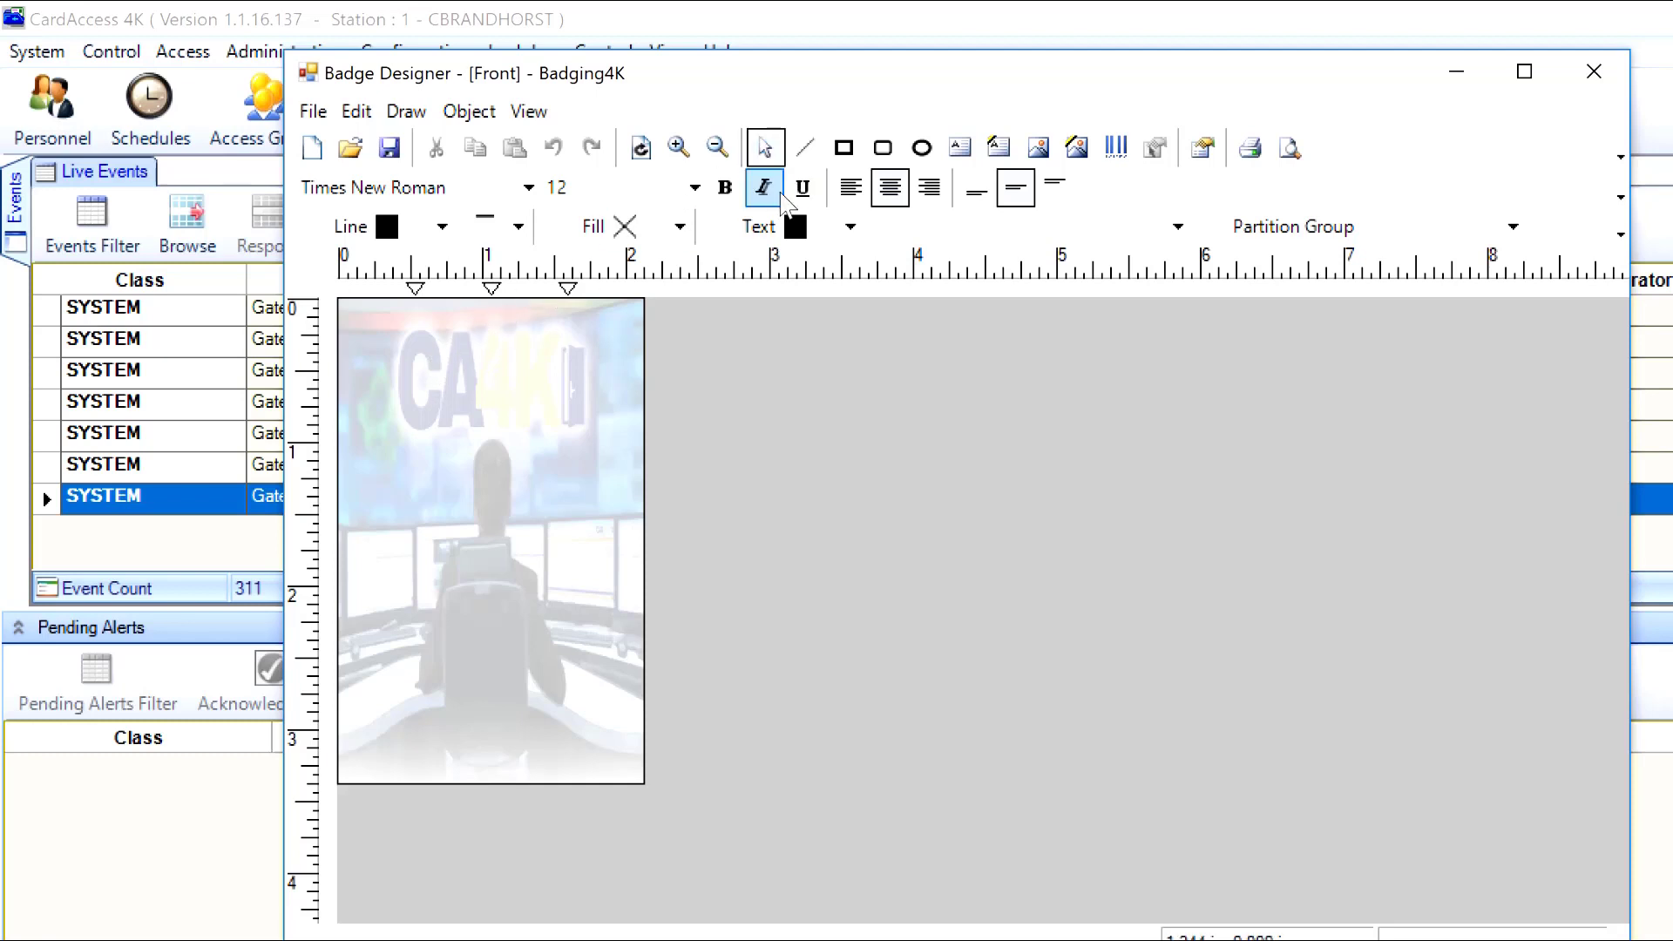
Draw a trial line across the badge's upper part, then undo, redo and undo it again
{"action": "left_click", "coordinate": [803, 147]}
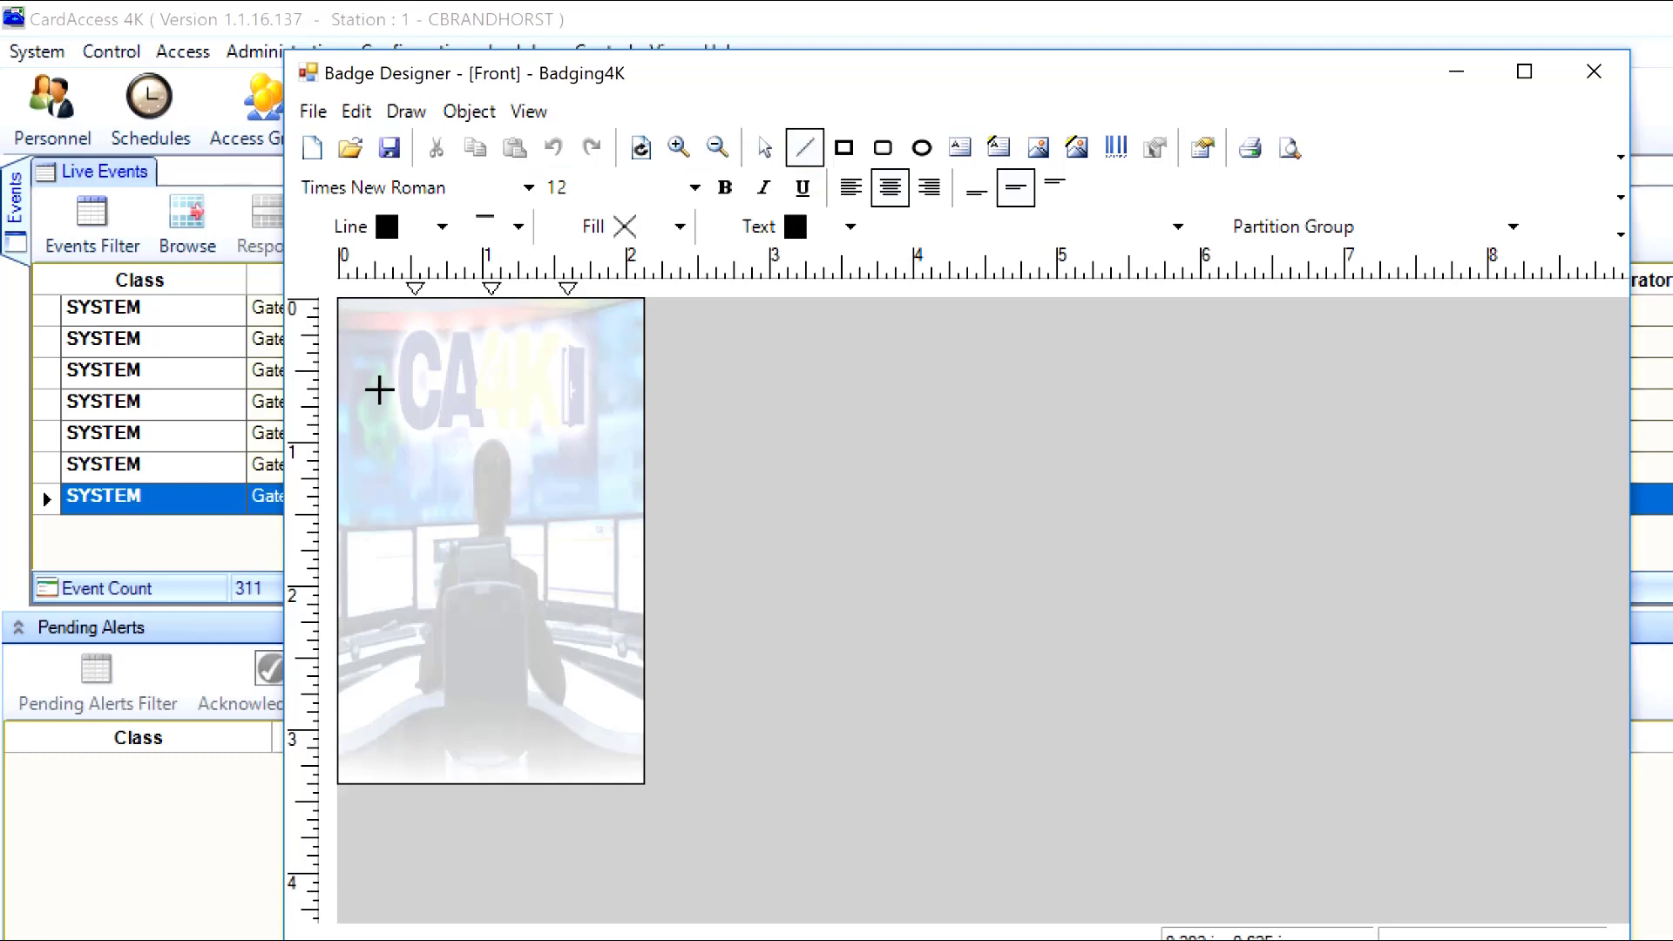
{"action": "left_click_drag", "start_coordinate": [380, 389], "coordinate": [524, 385]}
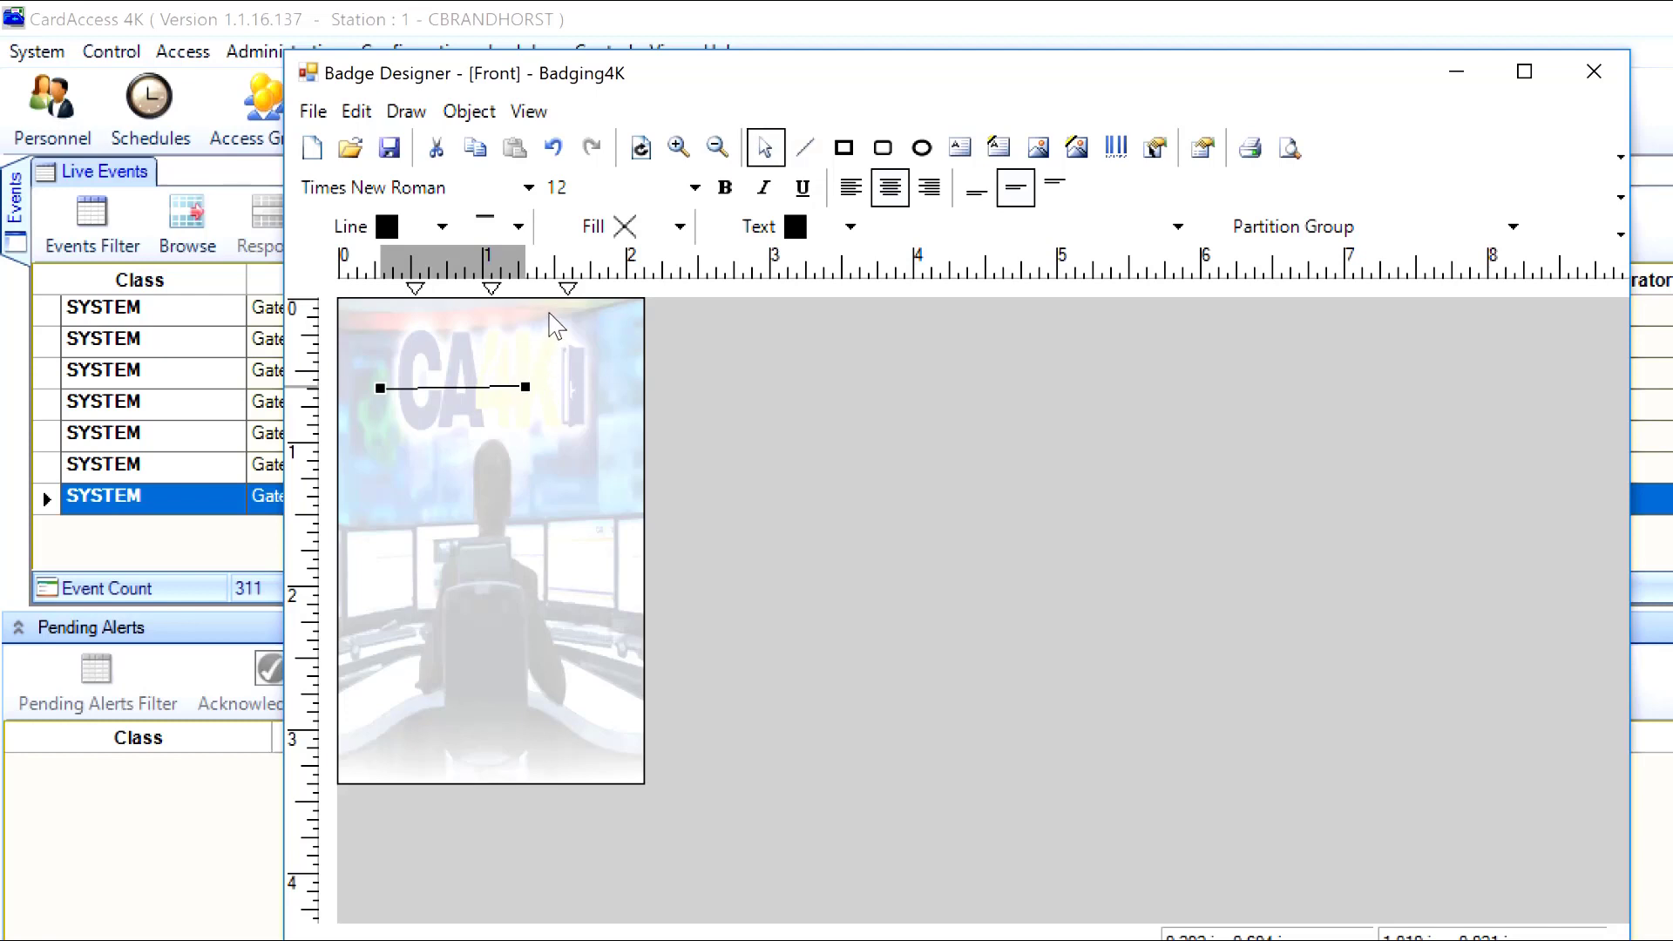
{"action": "left_click", "coordinate": [554, 150]}
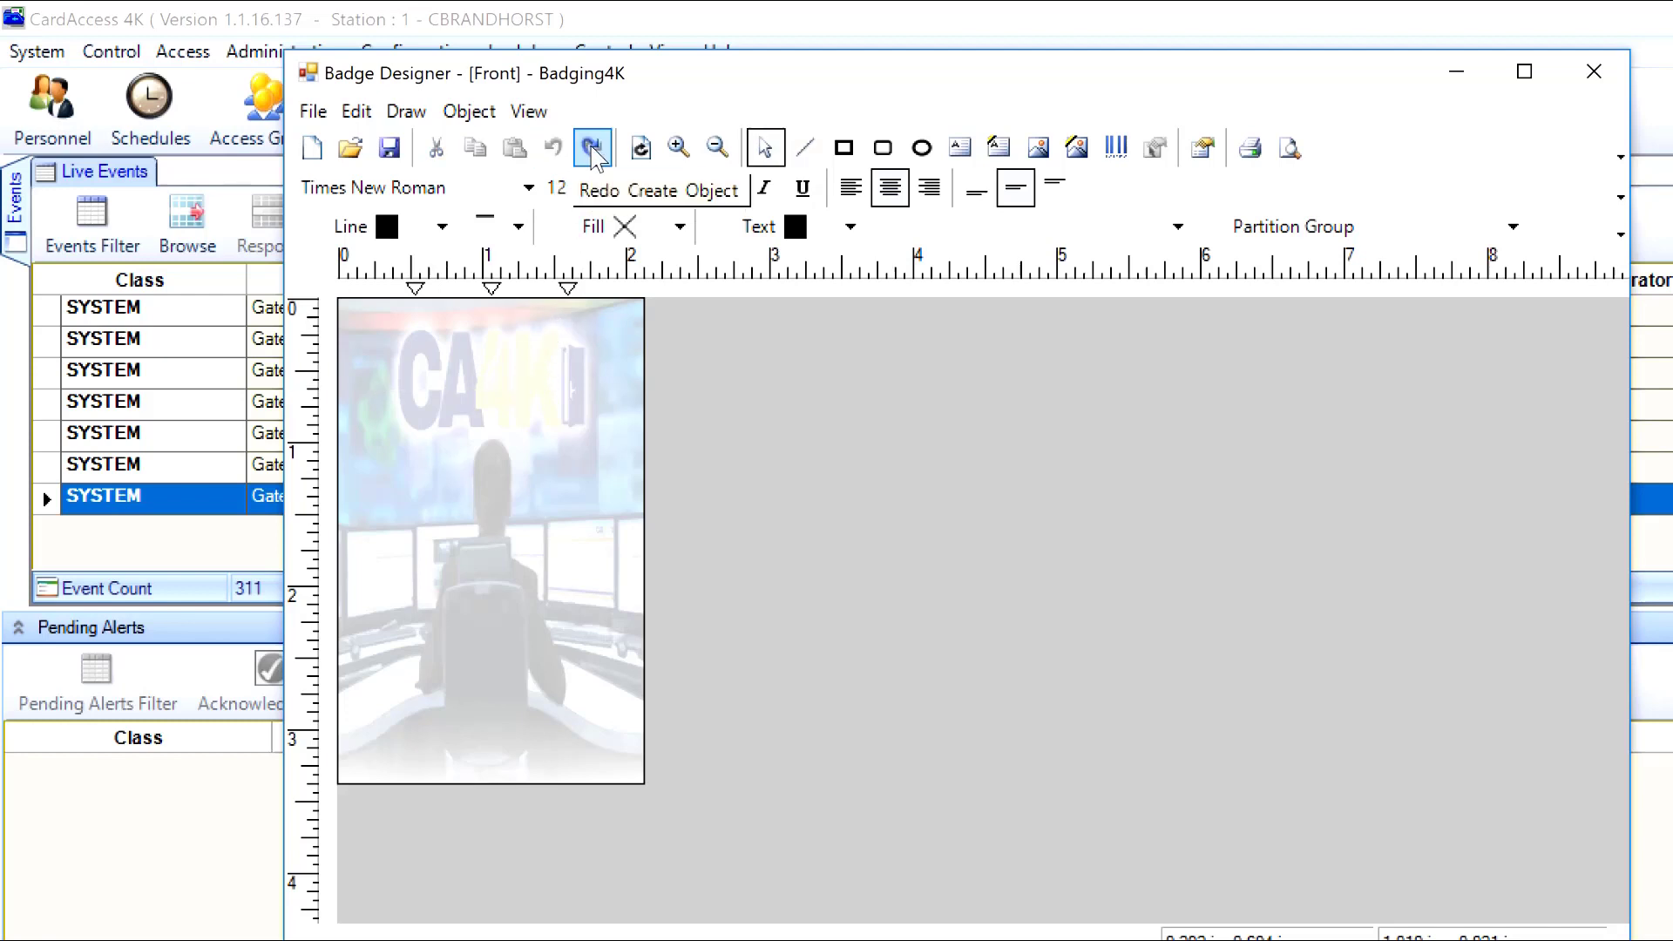
{"action": "left_click", "coordinate": [594, 149]}
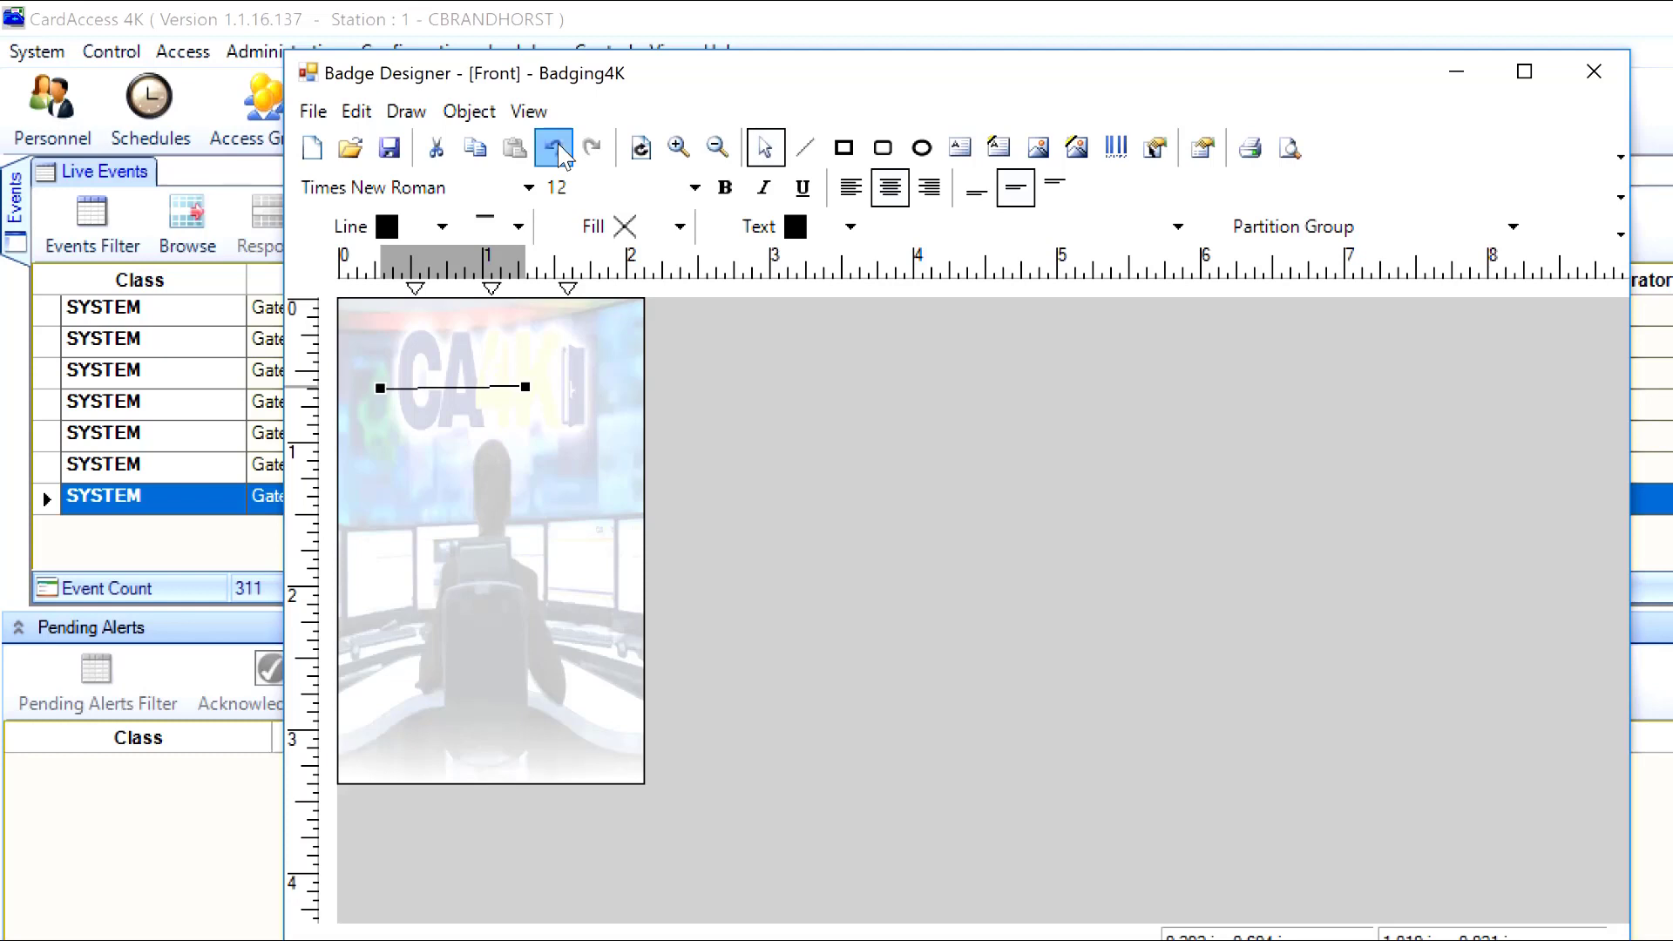
{"action": "left_click", "coordinate": [558, 147]}
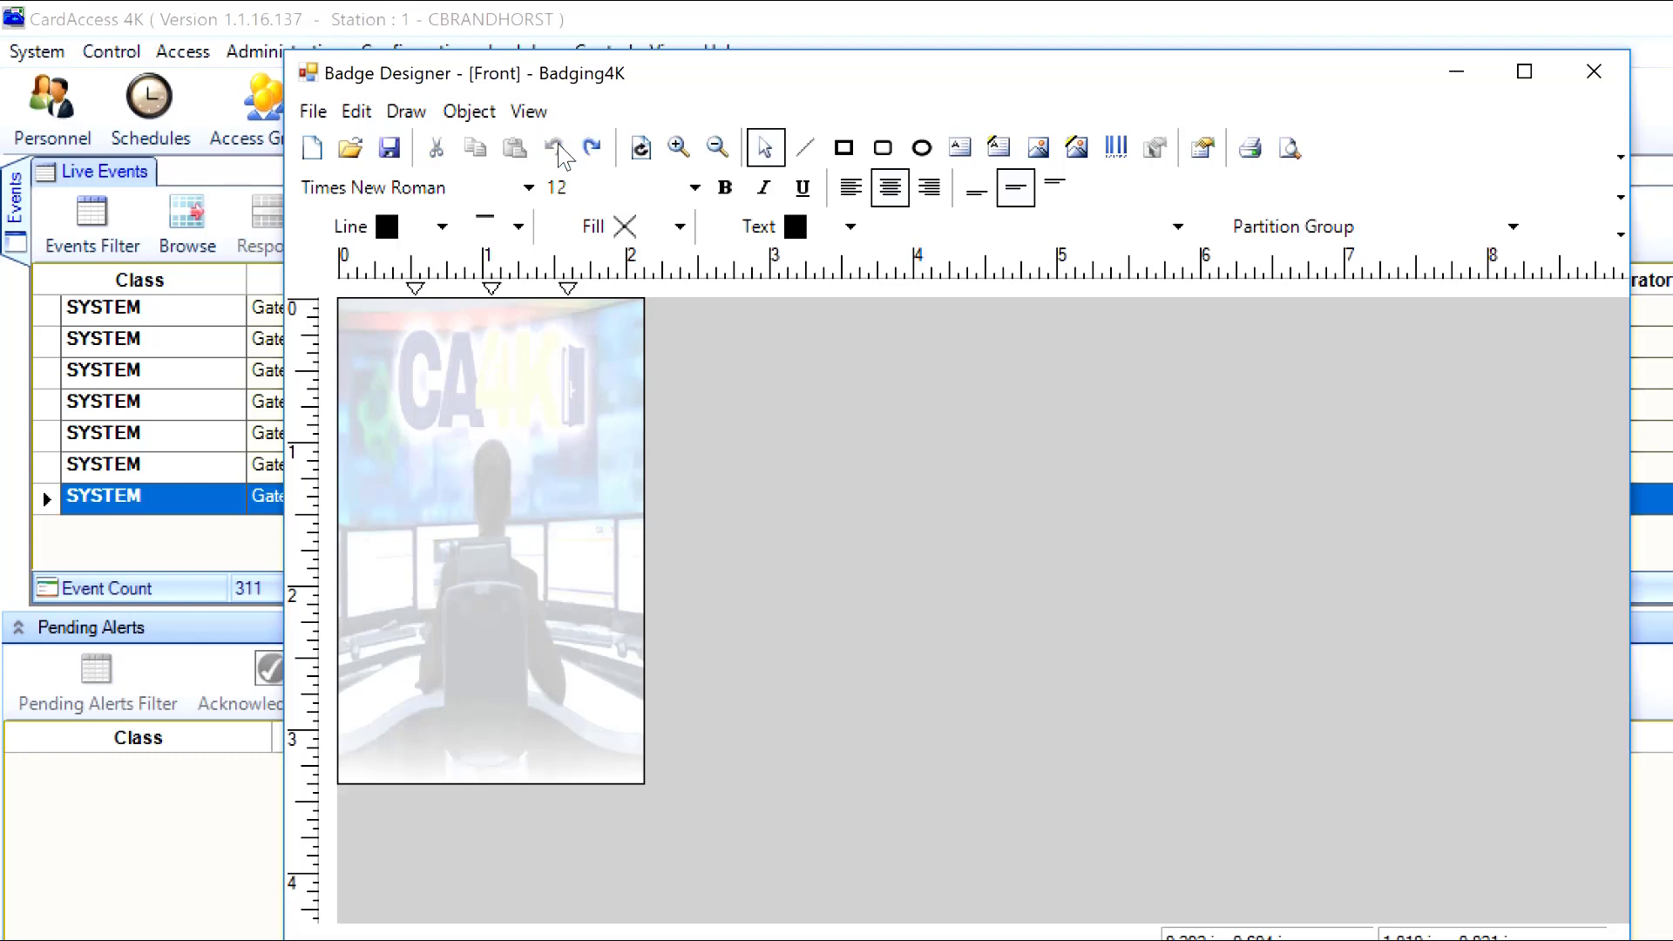
Add a static text box near the badge bottom and enter EMPLOYEE as its text
{"action": "left_click", "coordinate": [958, 148]}
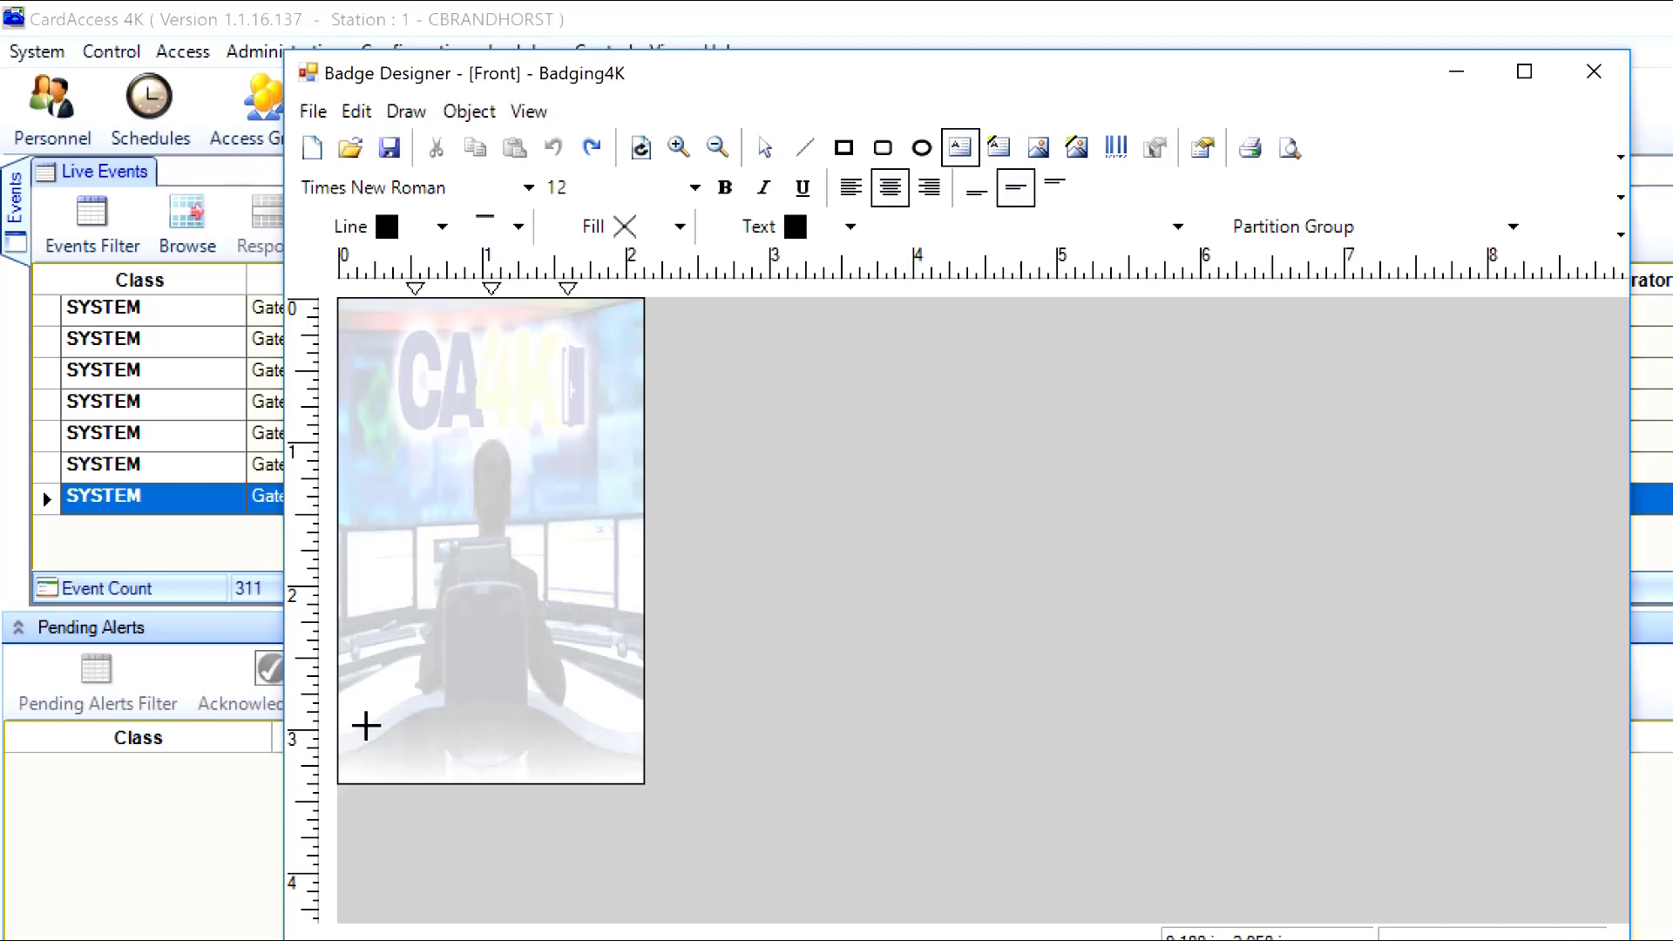
{"action": "left_click_drag", "start_coordinate": [366, 726], "coordinate": [621, 775]}
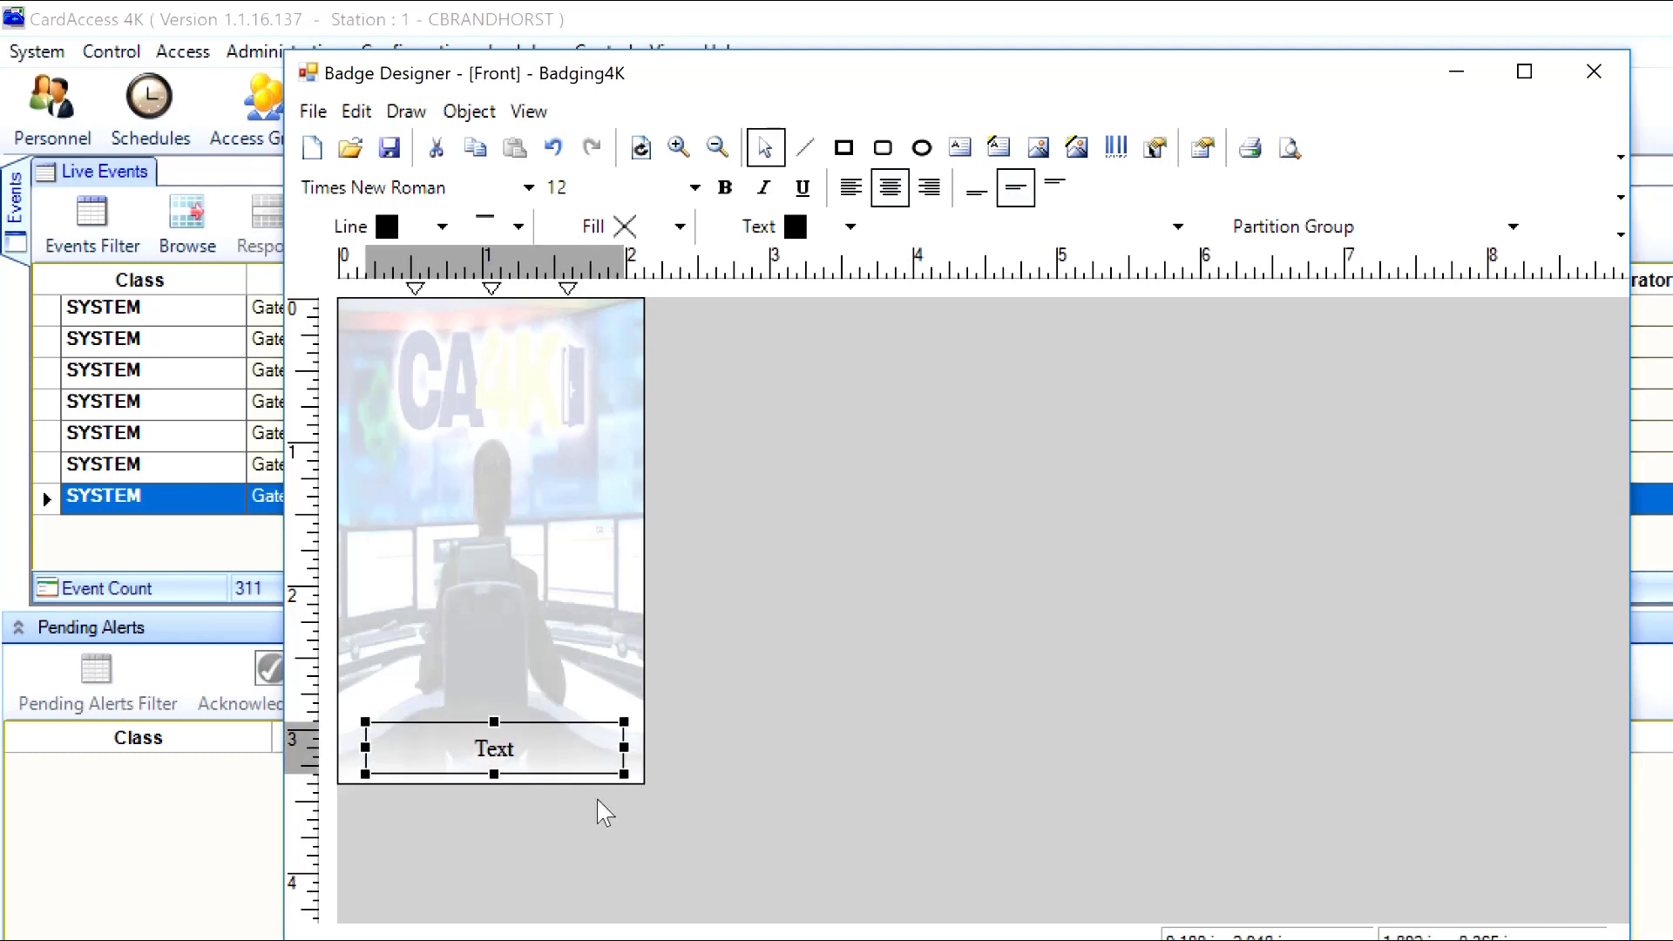
{"action": "right_click", "coordinate": [547, 748]}
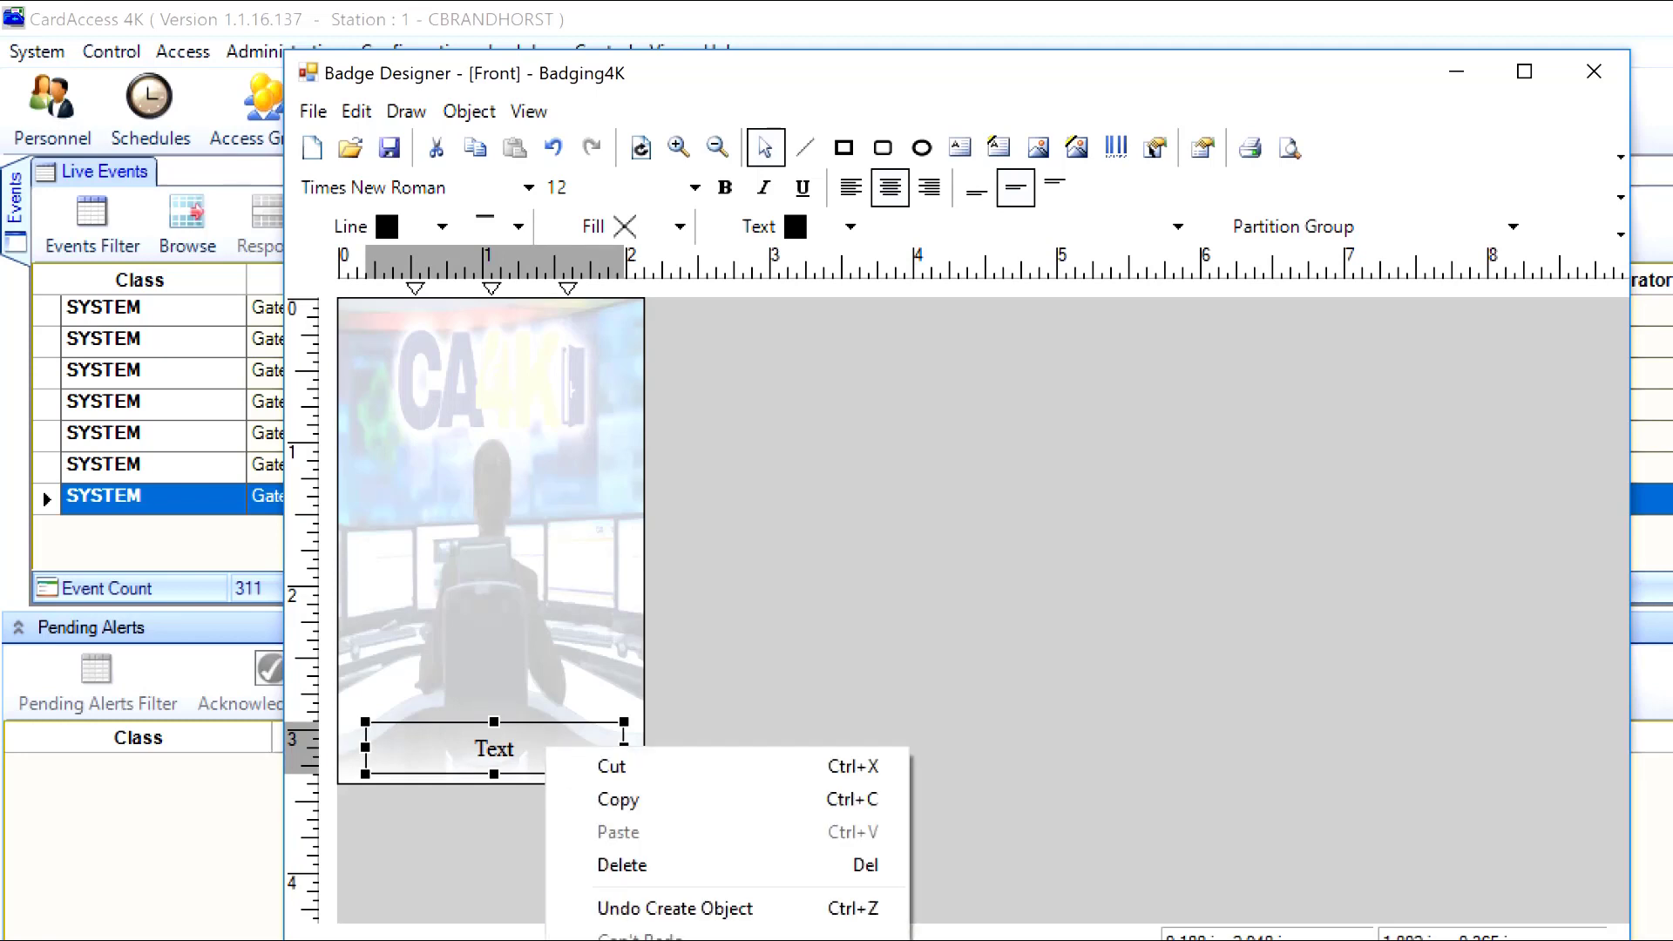
{"action": "left_click", "coordinate": [680, 931]}
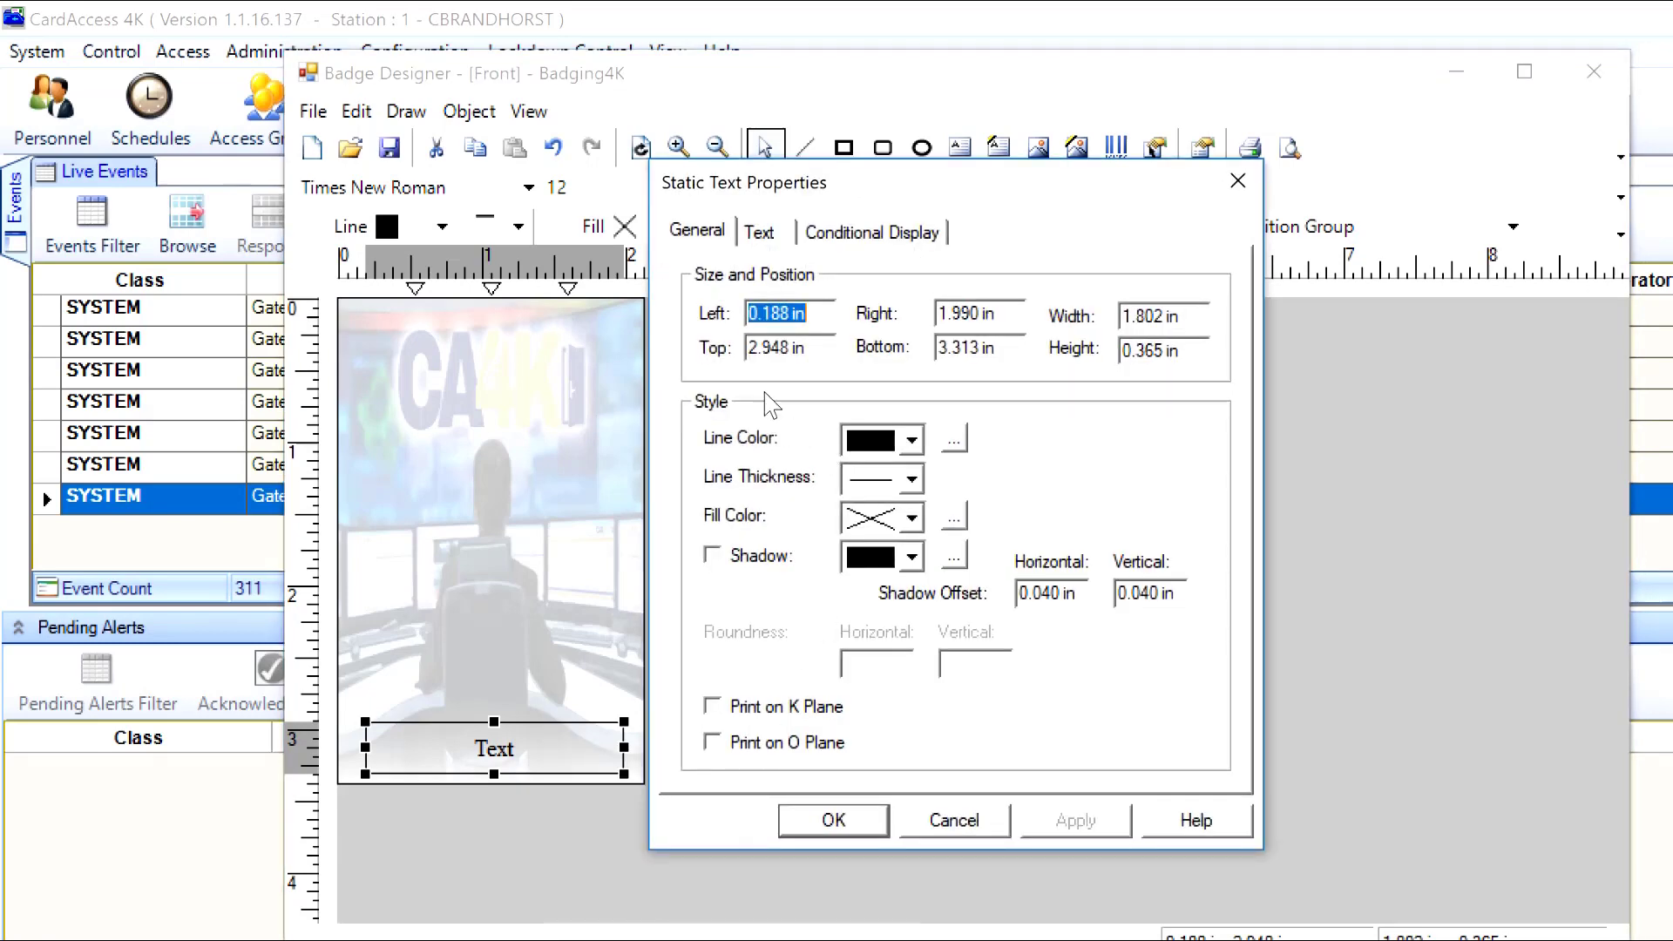
{"action": "left_click", "coordinate": [763, 232]}
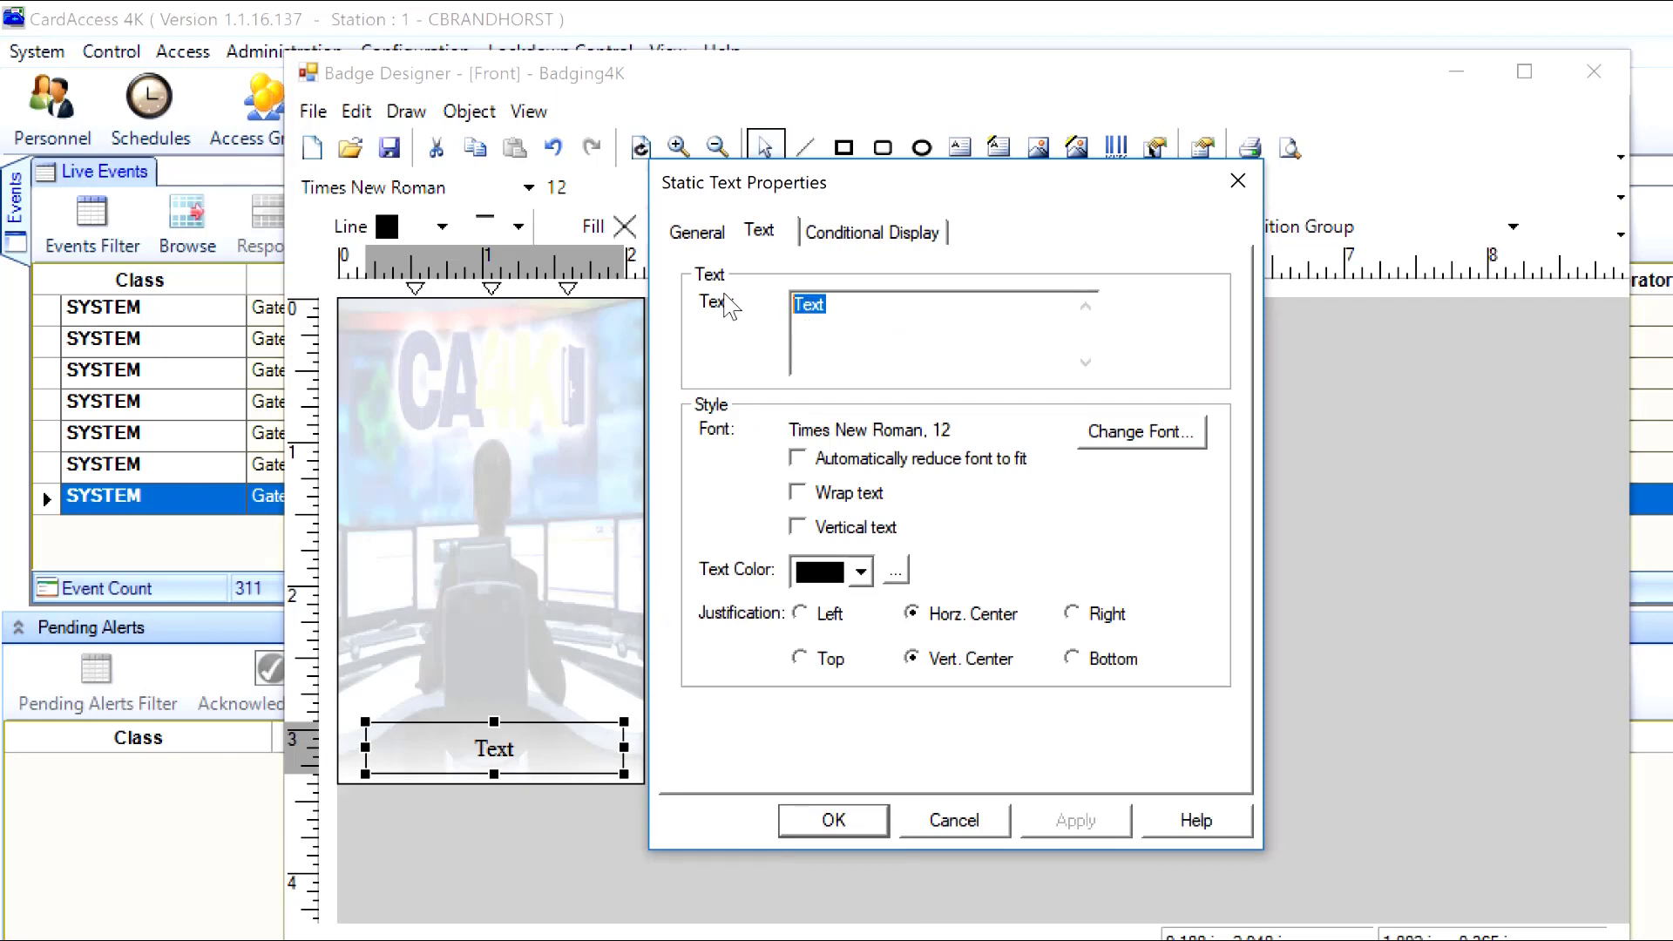
{"action": "type", "text": "EMPLOYEE"}
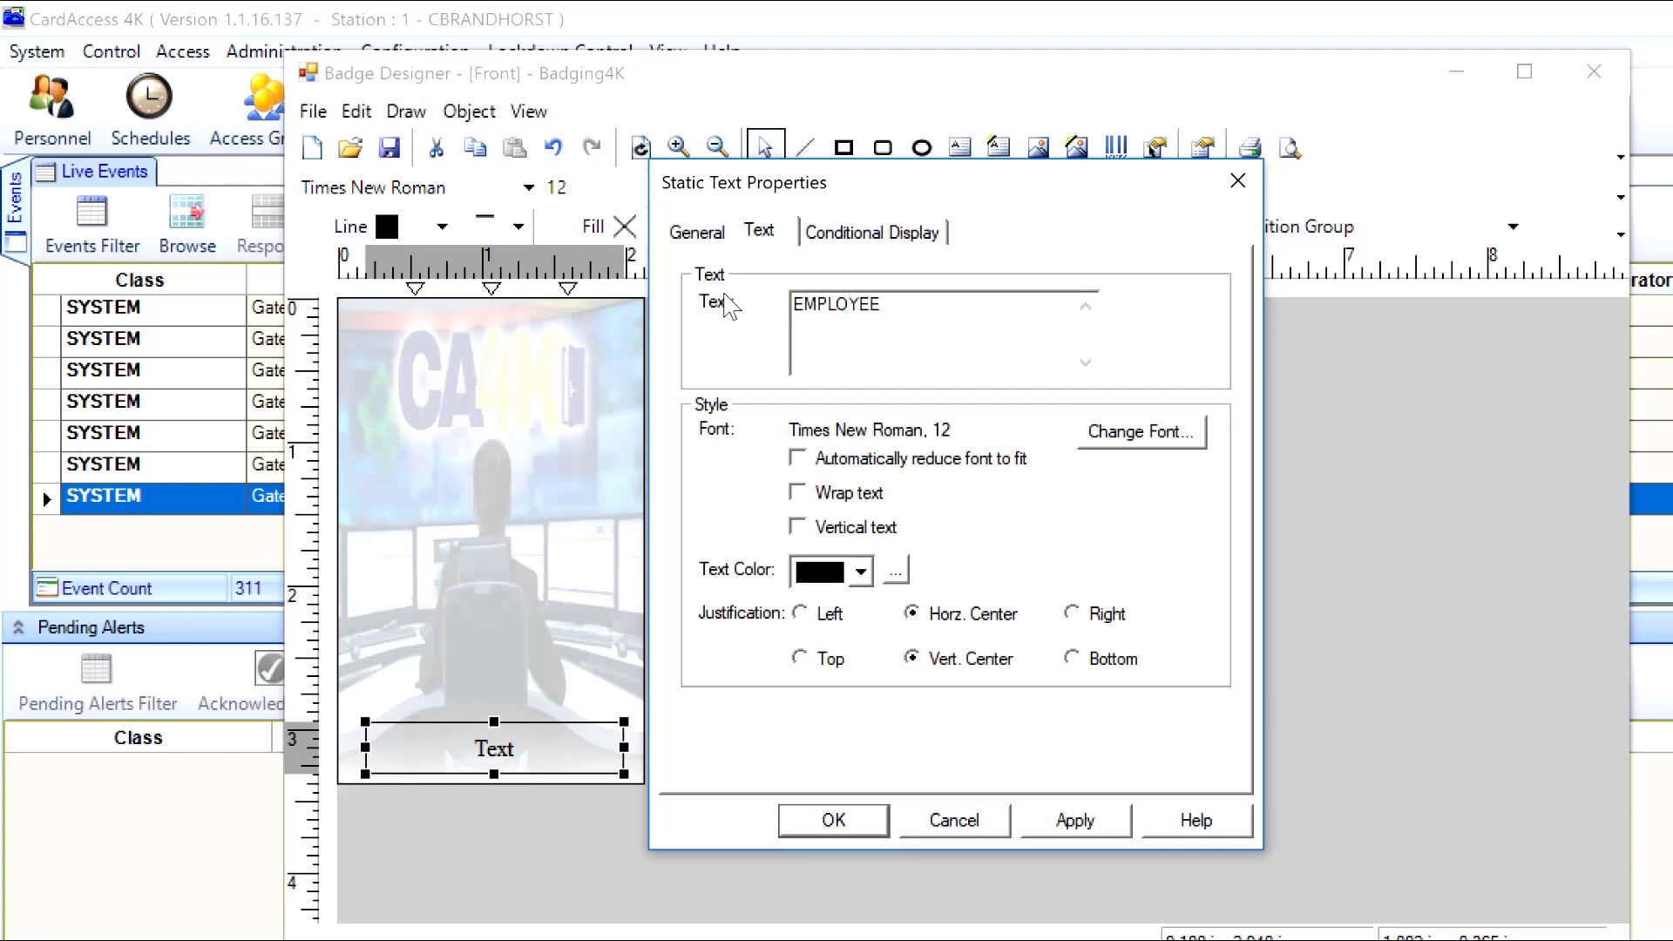
Make the EMPLOYEE text bold 16-point in red and apply the changes
{"action": "left_click", "coordinate": [1133, 440]}
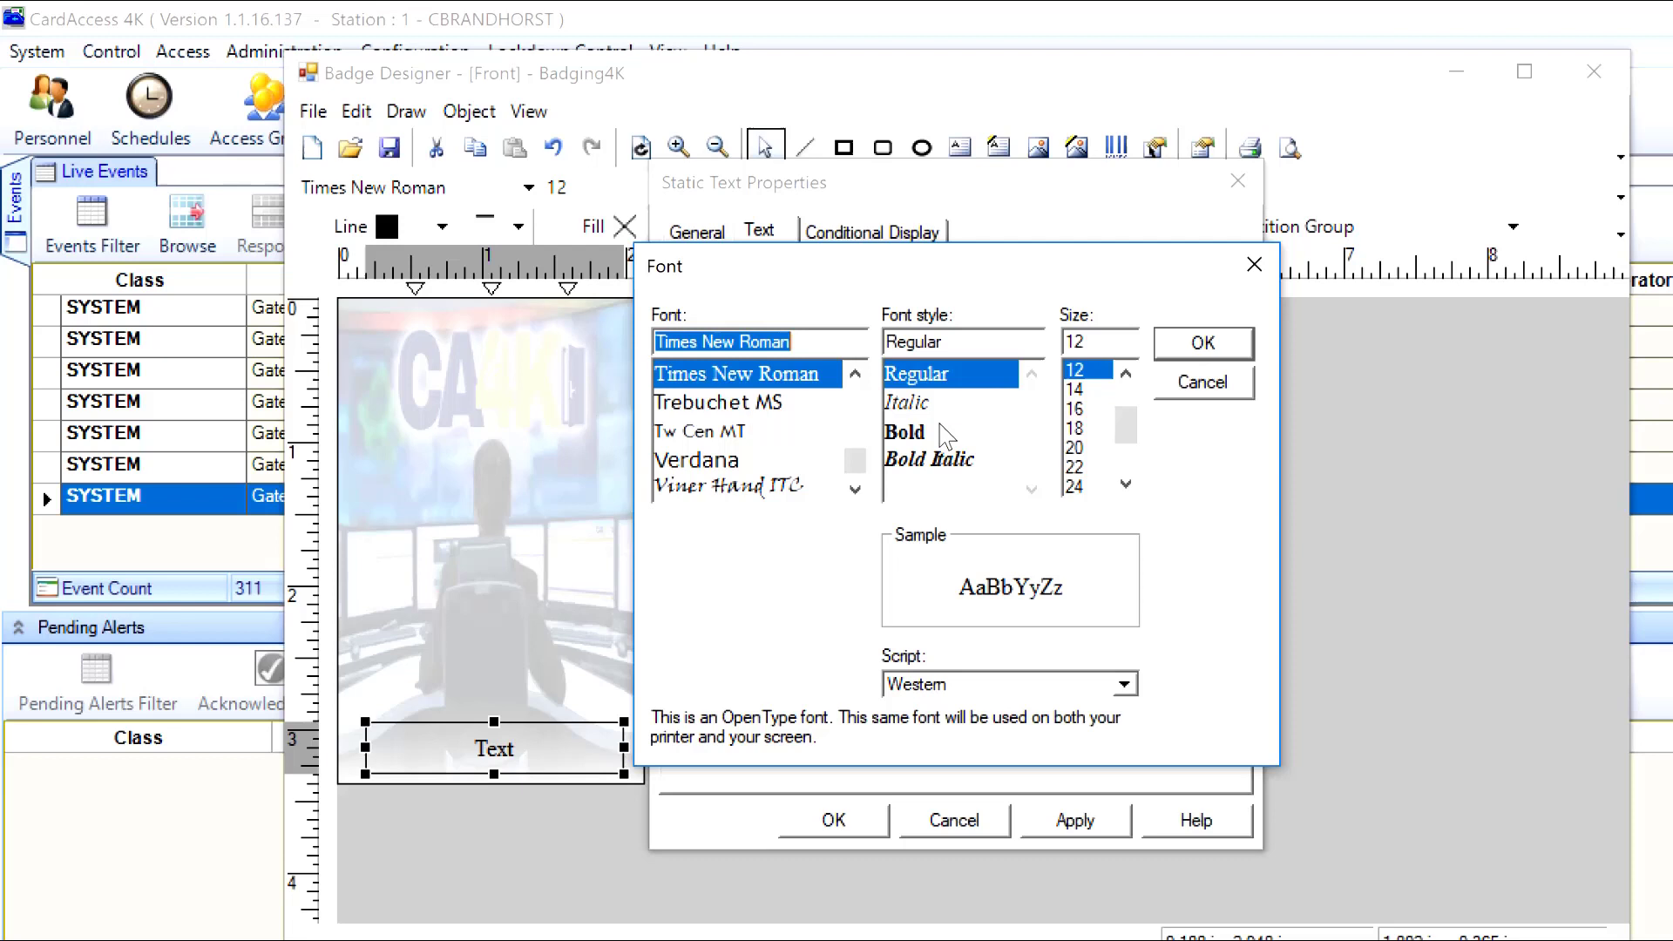
{"action": "left_click", "coordinate": [908, 433]}
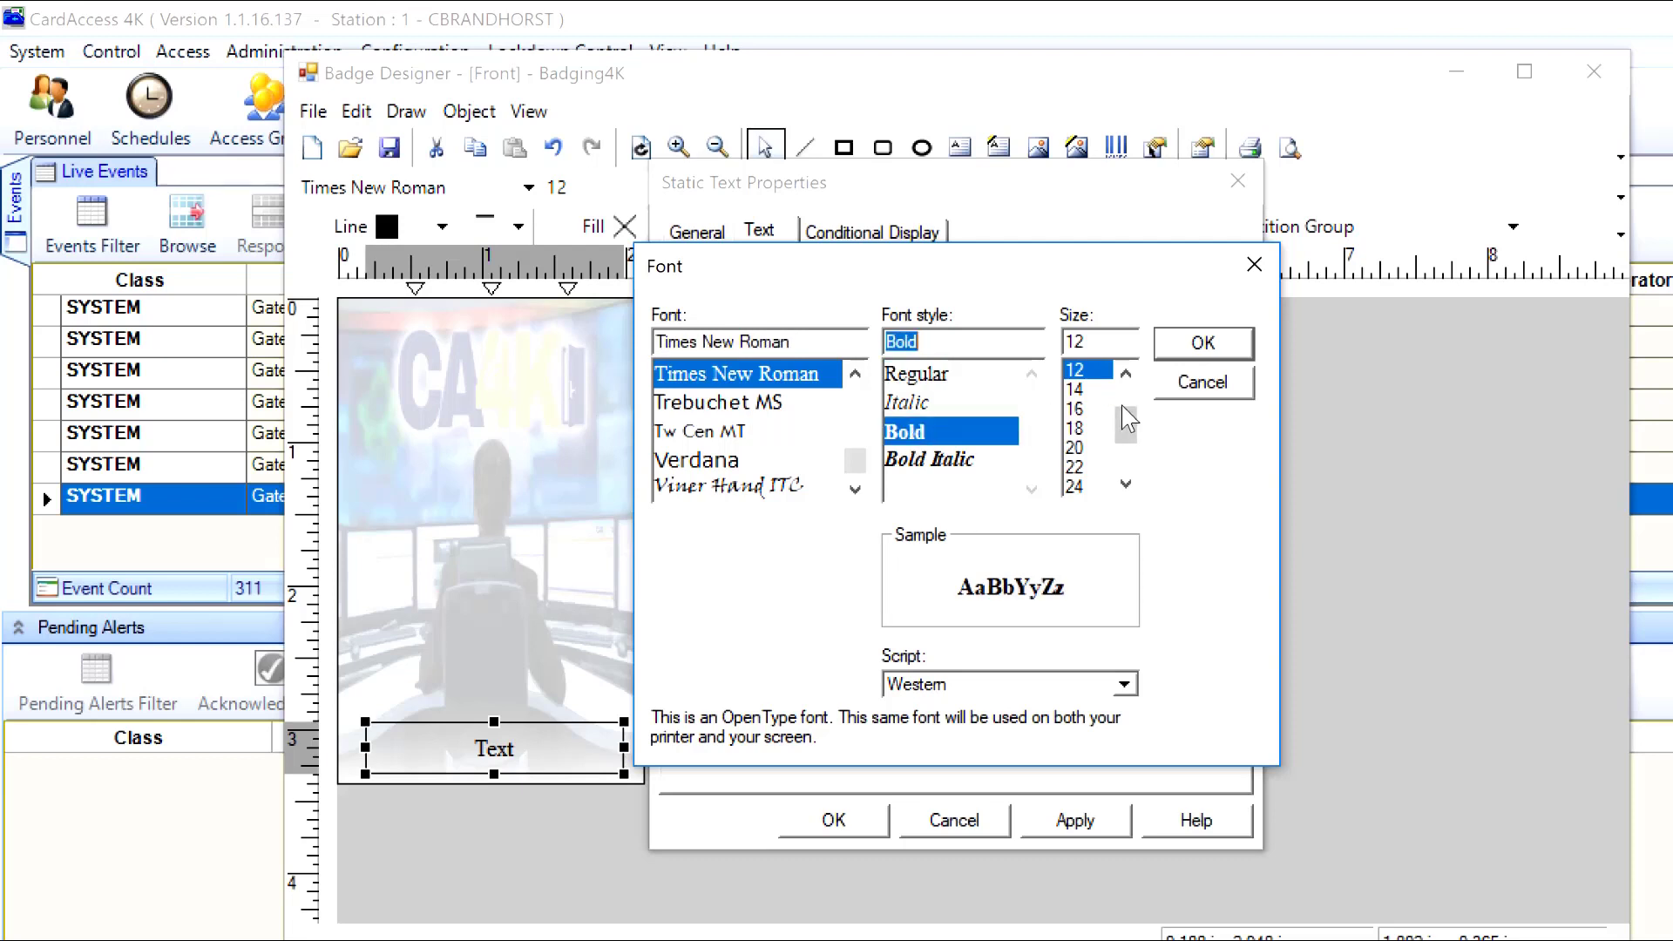
{"action": "left_click", "coordinate": [1075, 408]}
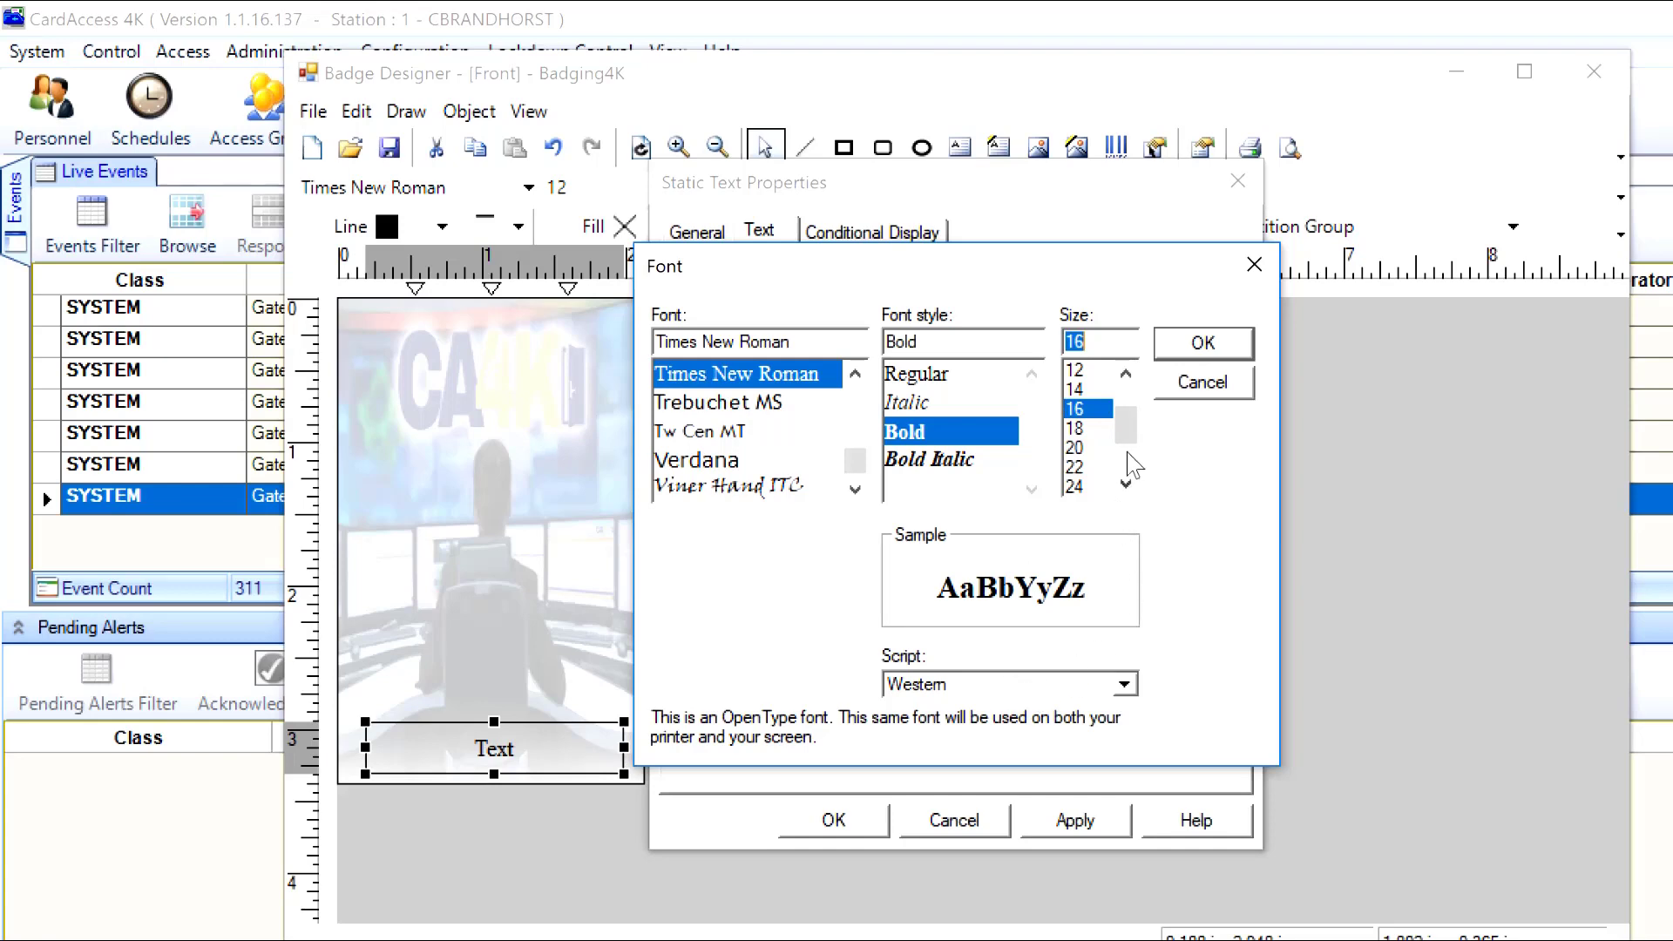
{"action": "left_click", "coordinate": [1205, 348]}
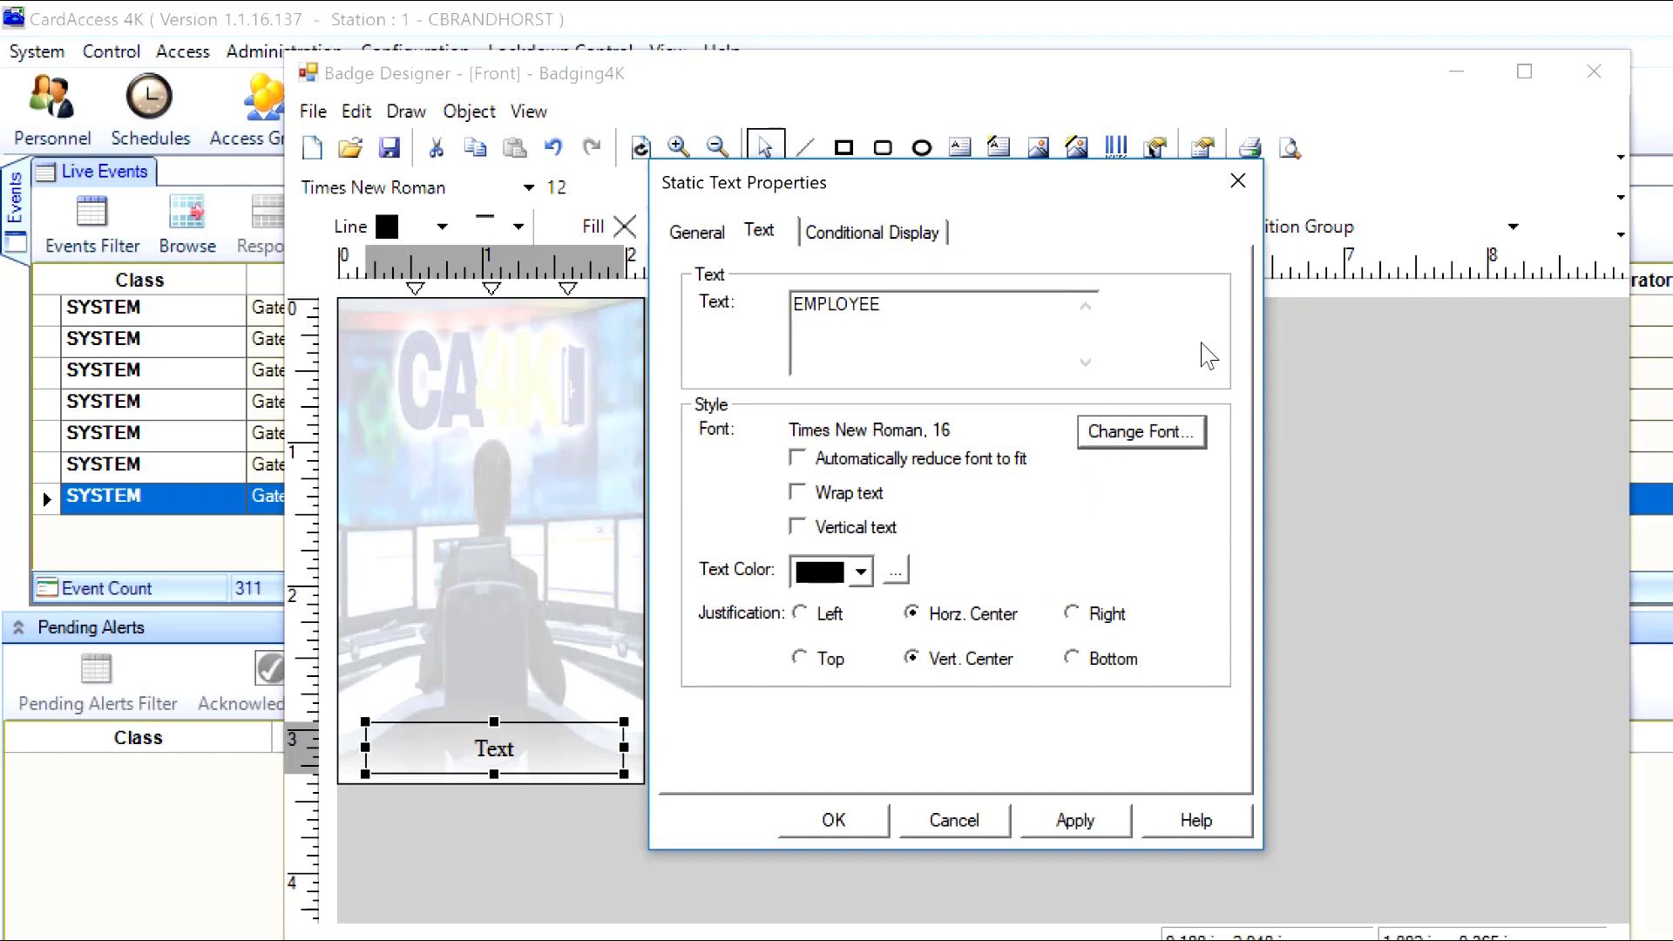
{"action": "left_click", "coordinate": [860, 572]}
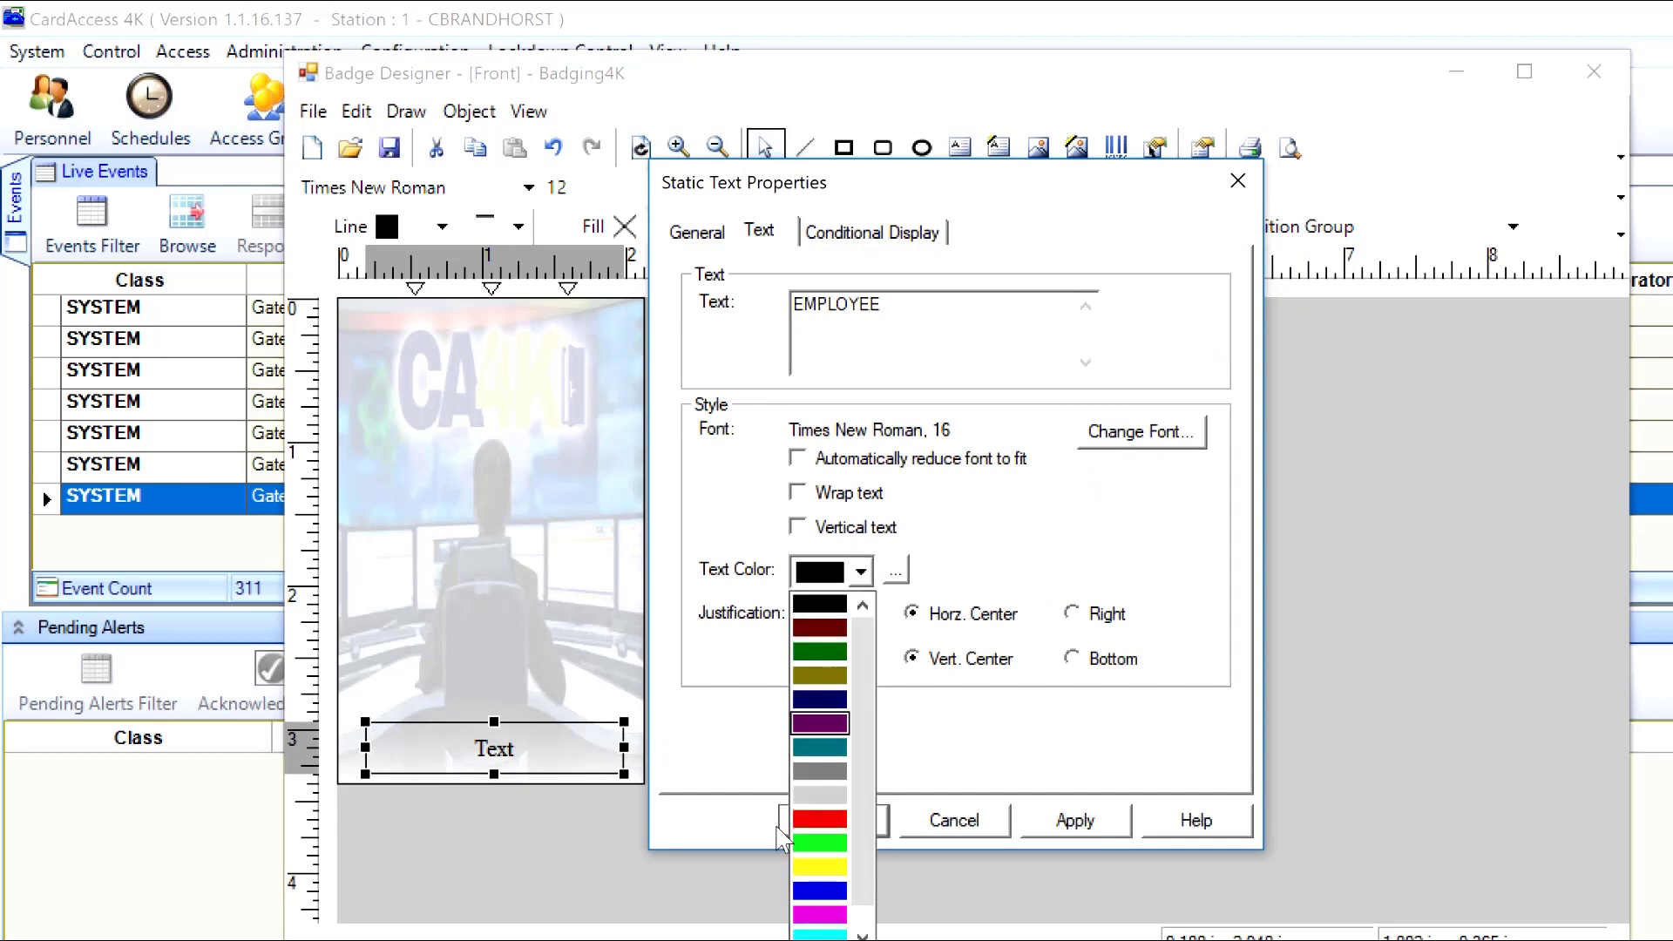
{"action": "left_click", "coordinate": [815, 819]}
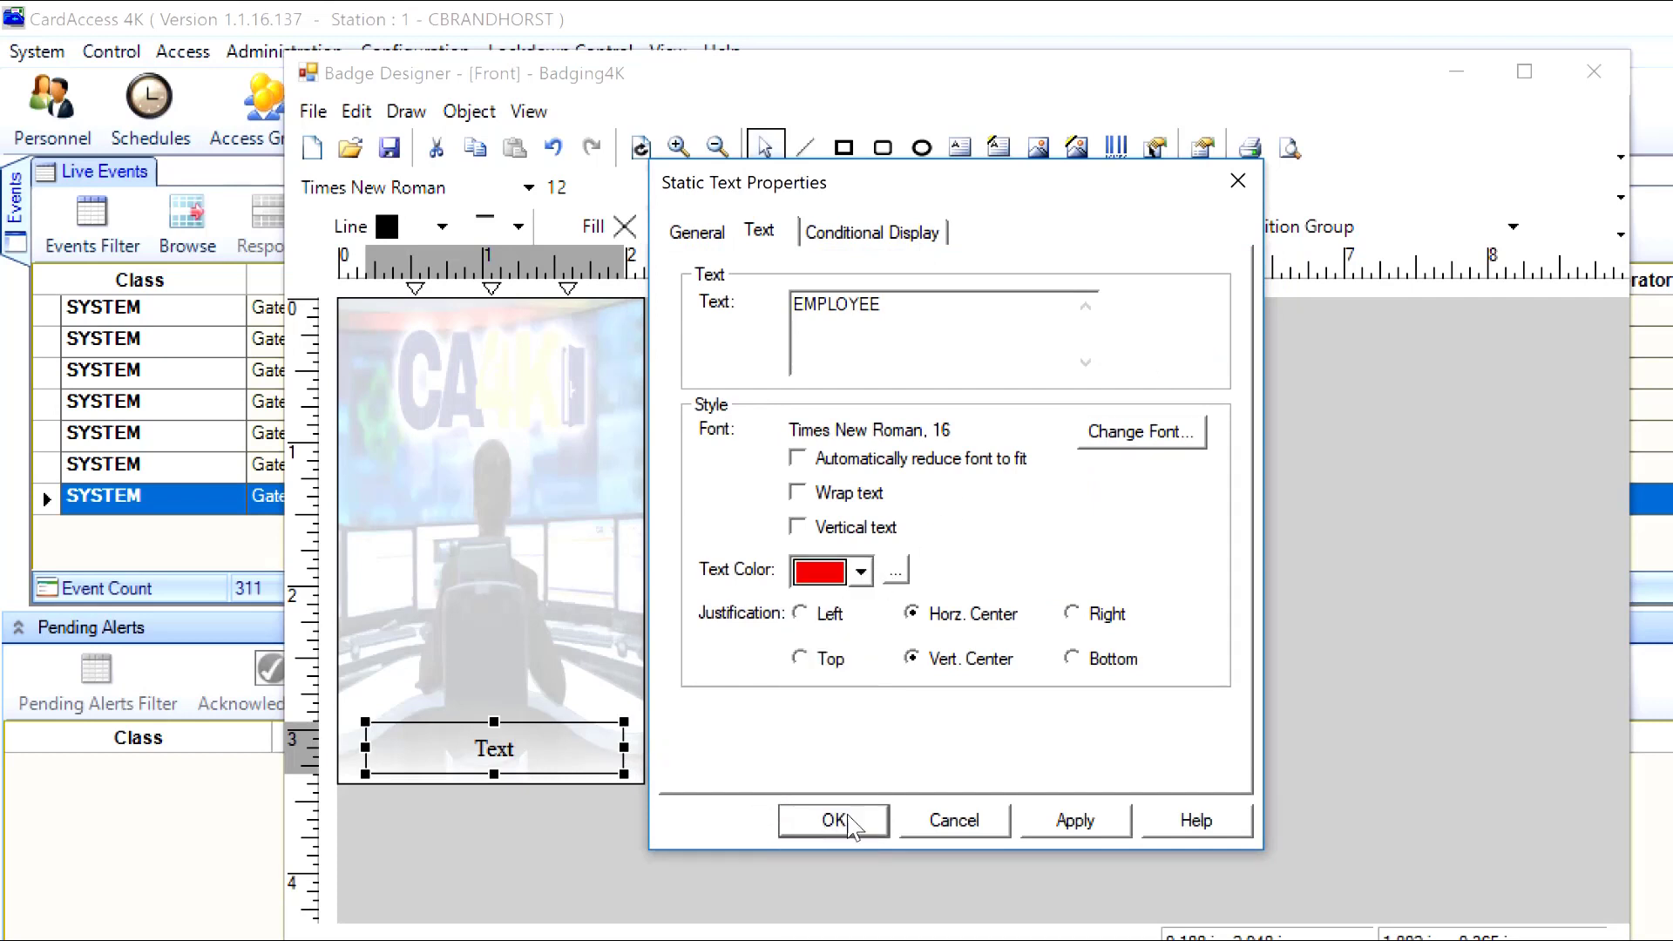
{"action": "left_click", "coordinate": [1057, 824]}
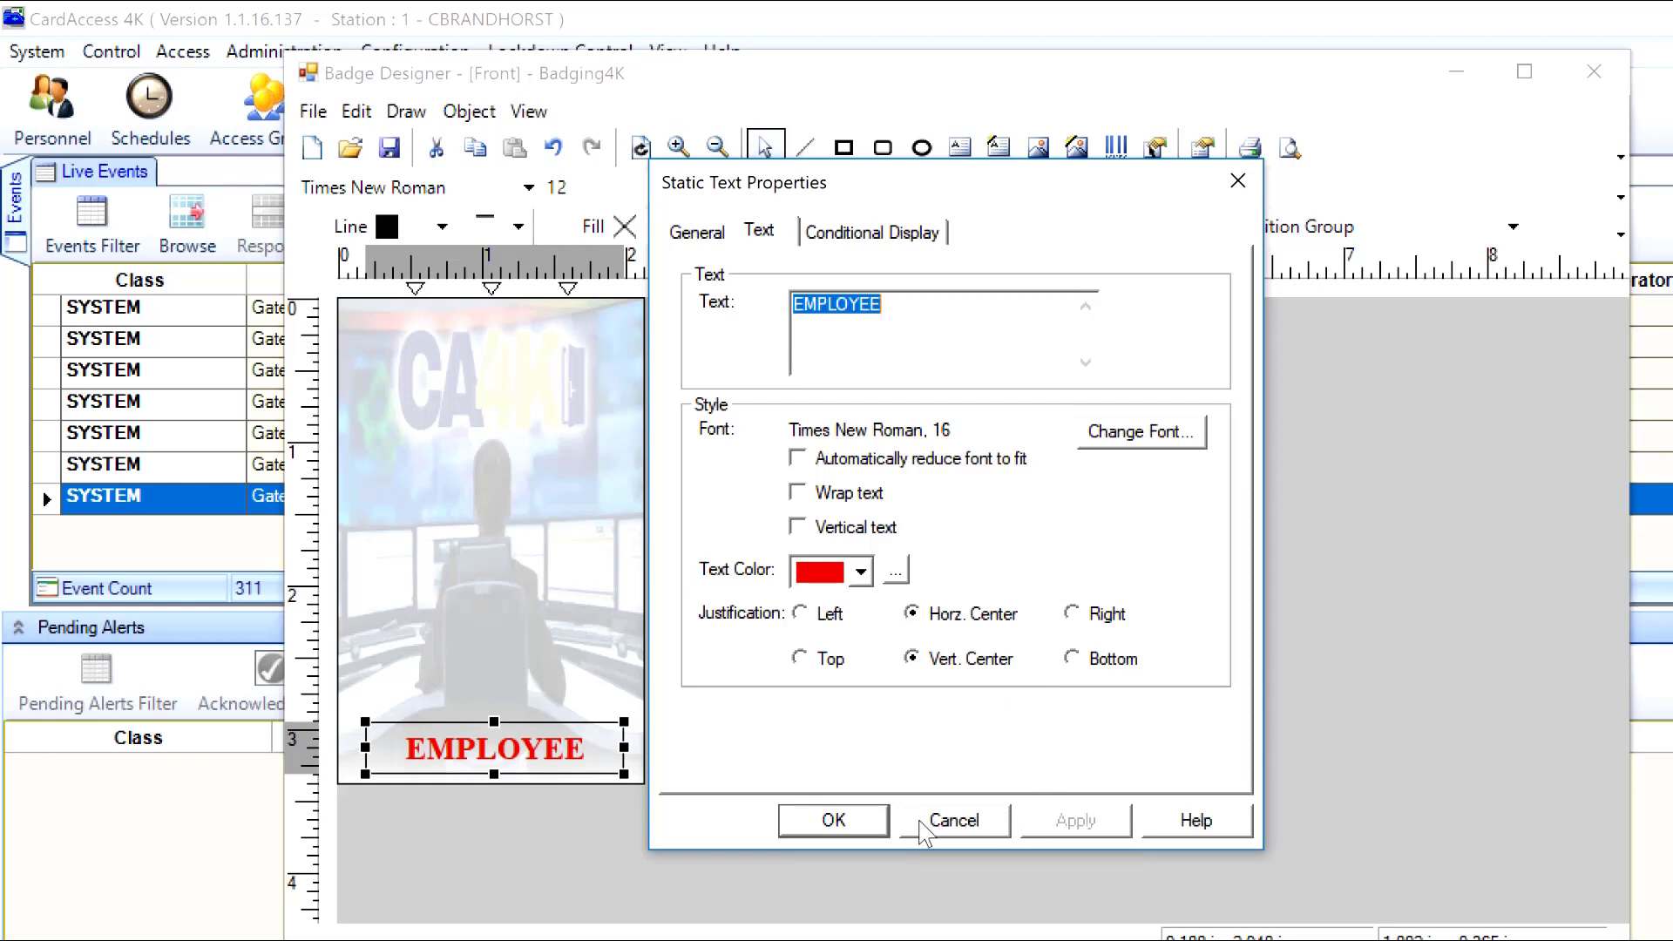
Draw a Photograph dynamic image box near the badge top, resize and position it, and centre-align it
{"action": "left_click", "coordinate": [834, 820]}
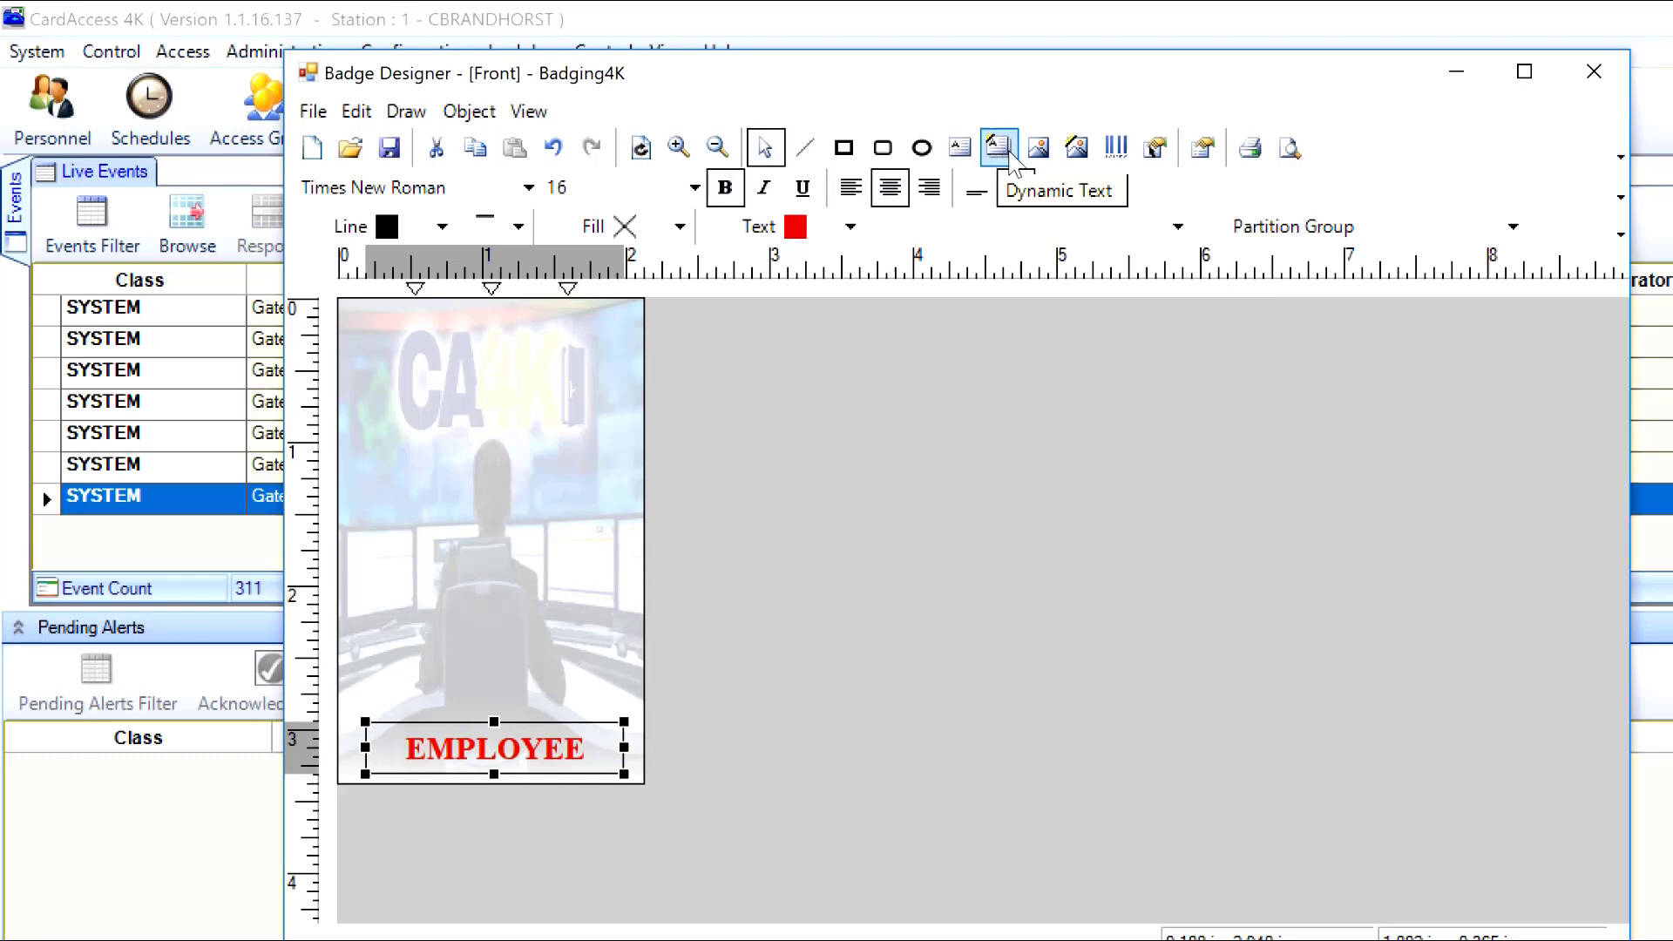
{"action": "left_click", "coordinate": [1077, 155]}
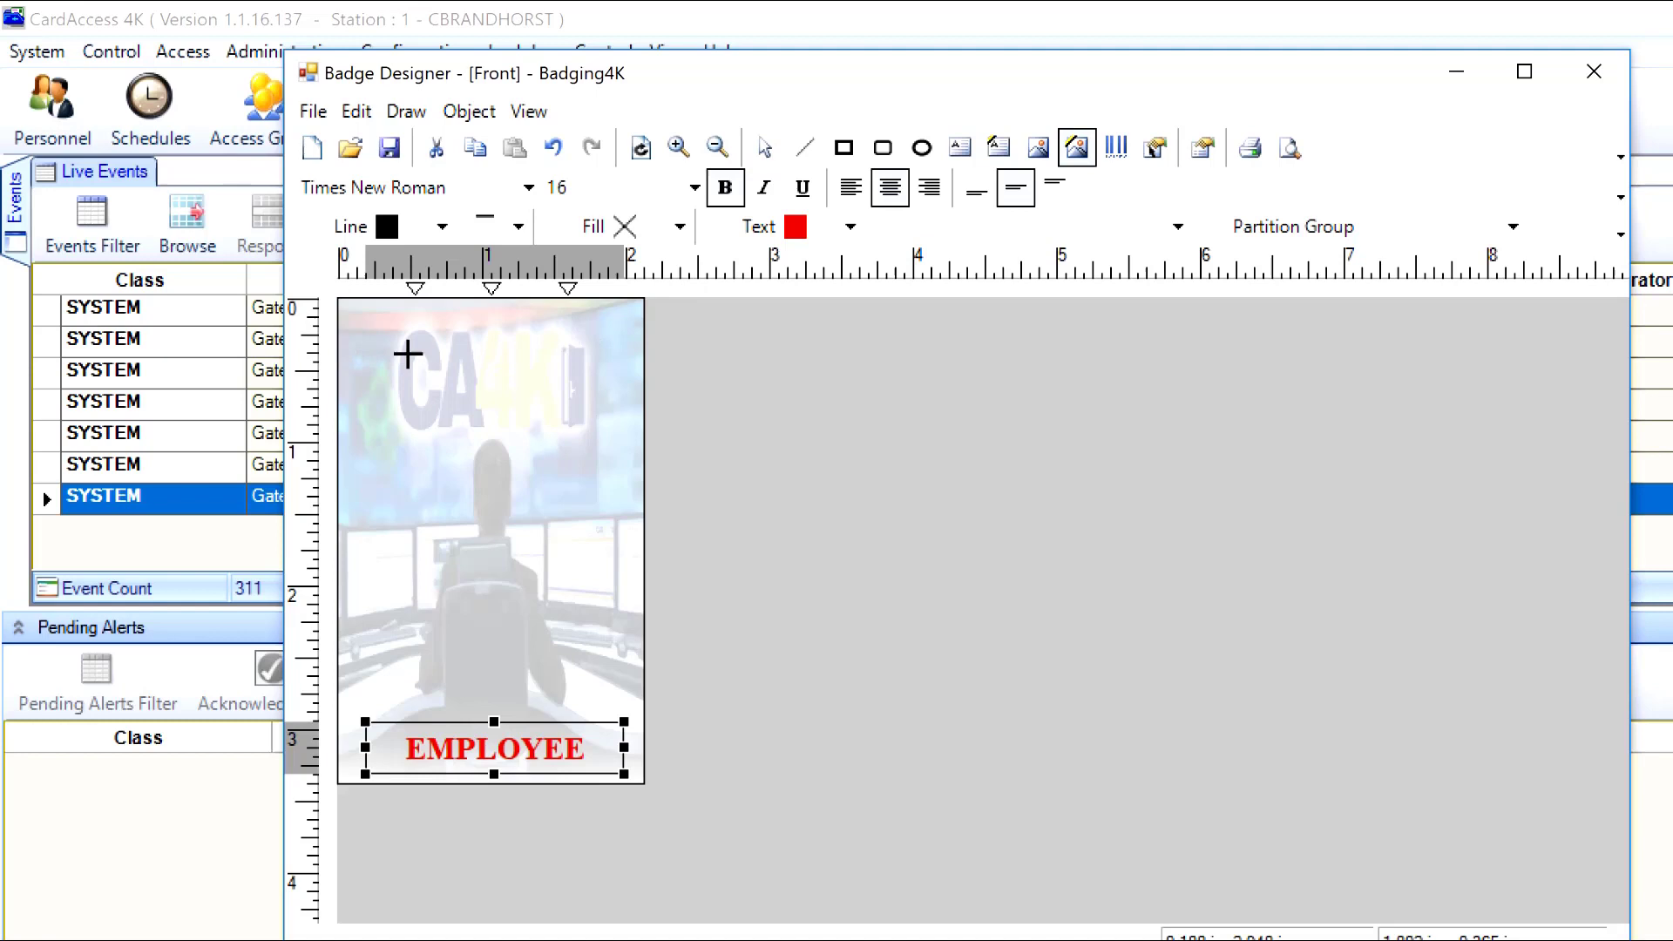
{"action": "mouse_move", "coordinate": [401, 337]}
{"action": "left_mouse_down"}
{"action": "mouse_move", "coordinate": [578, 377]}
{"action": "mouse_move", "coordinate": [583, 585]}
{"action": "mouse_move", "coordinate": [571, 555]}
{"action": "left_mouse_up"}
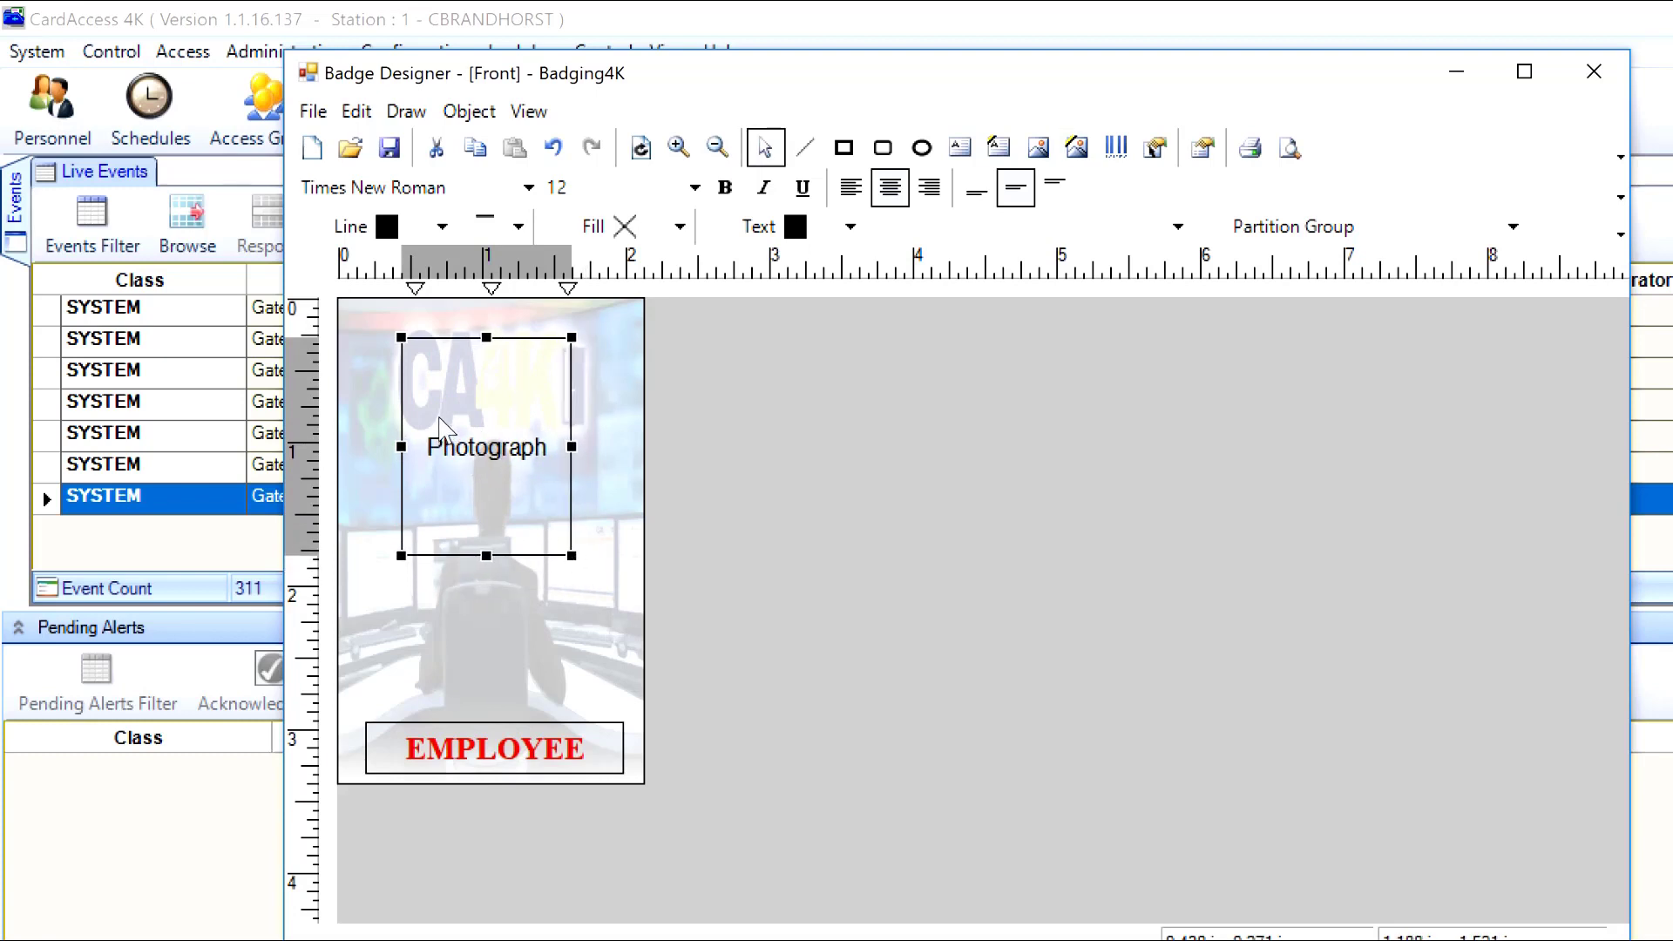
{"action": "left_click_drag", "start_coordinate": [453, 427], "coordinate": [485, 485]}
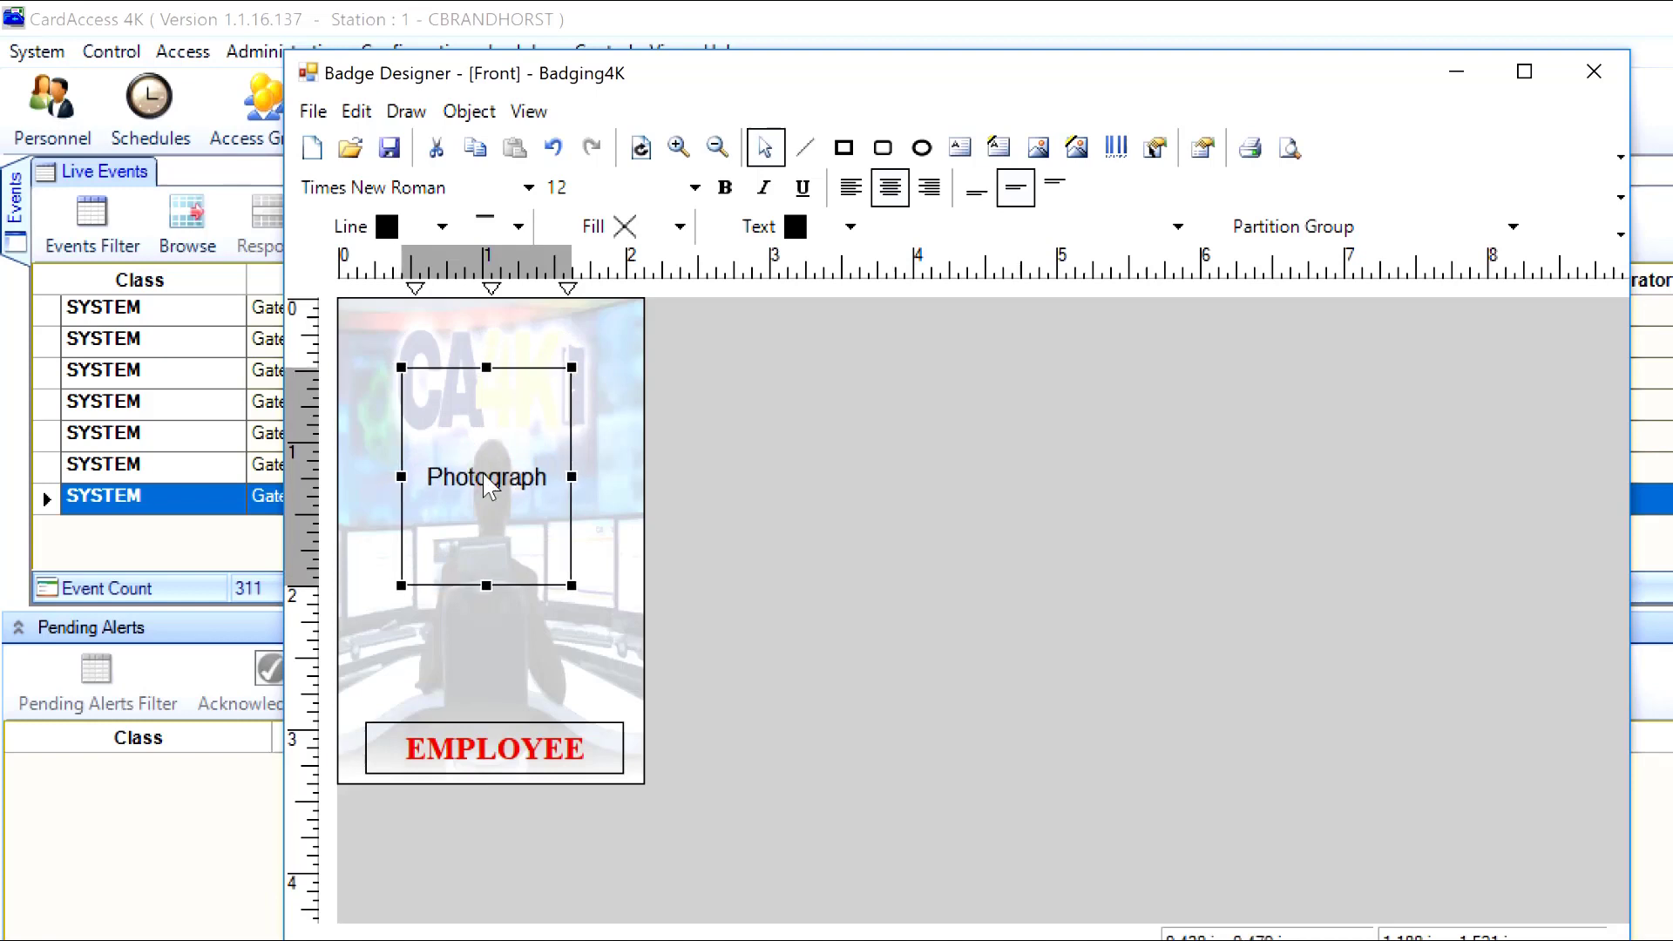
{"action": "left_click_drag", "start_coordinate": [486, 584], "coordinate": [486, 566]}
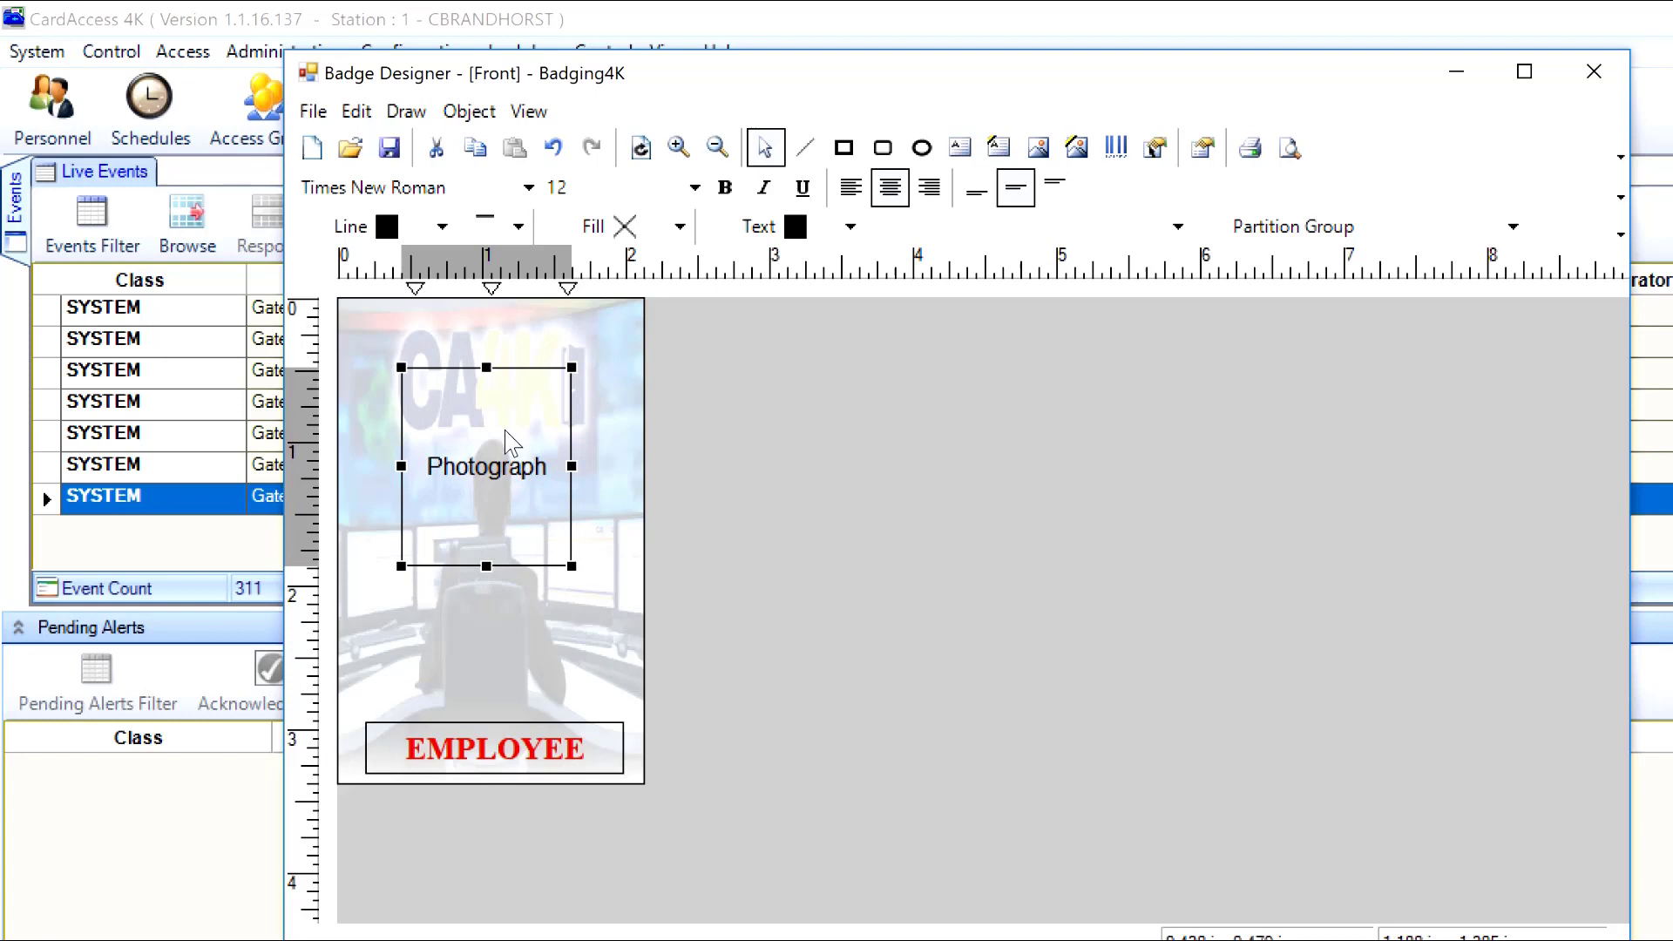
{"action": "left_click_drag", "start_coordinate": [506, 432], "coordinate": [510, 455]}
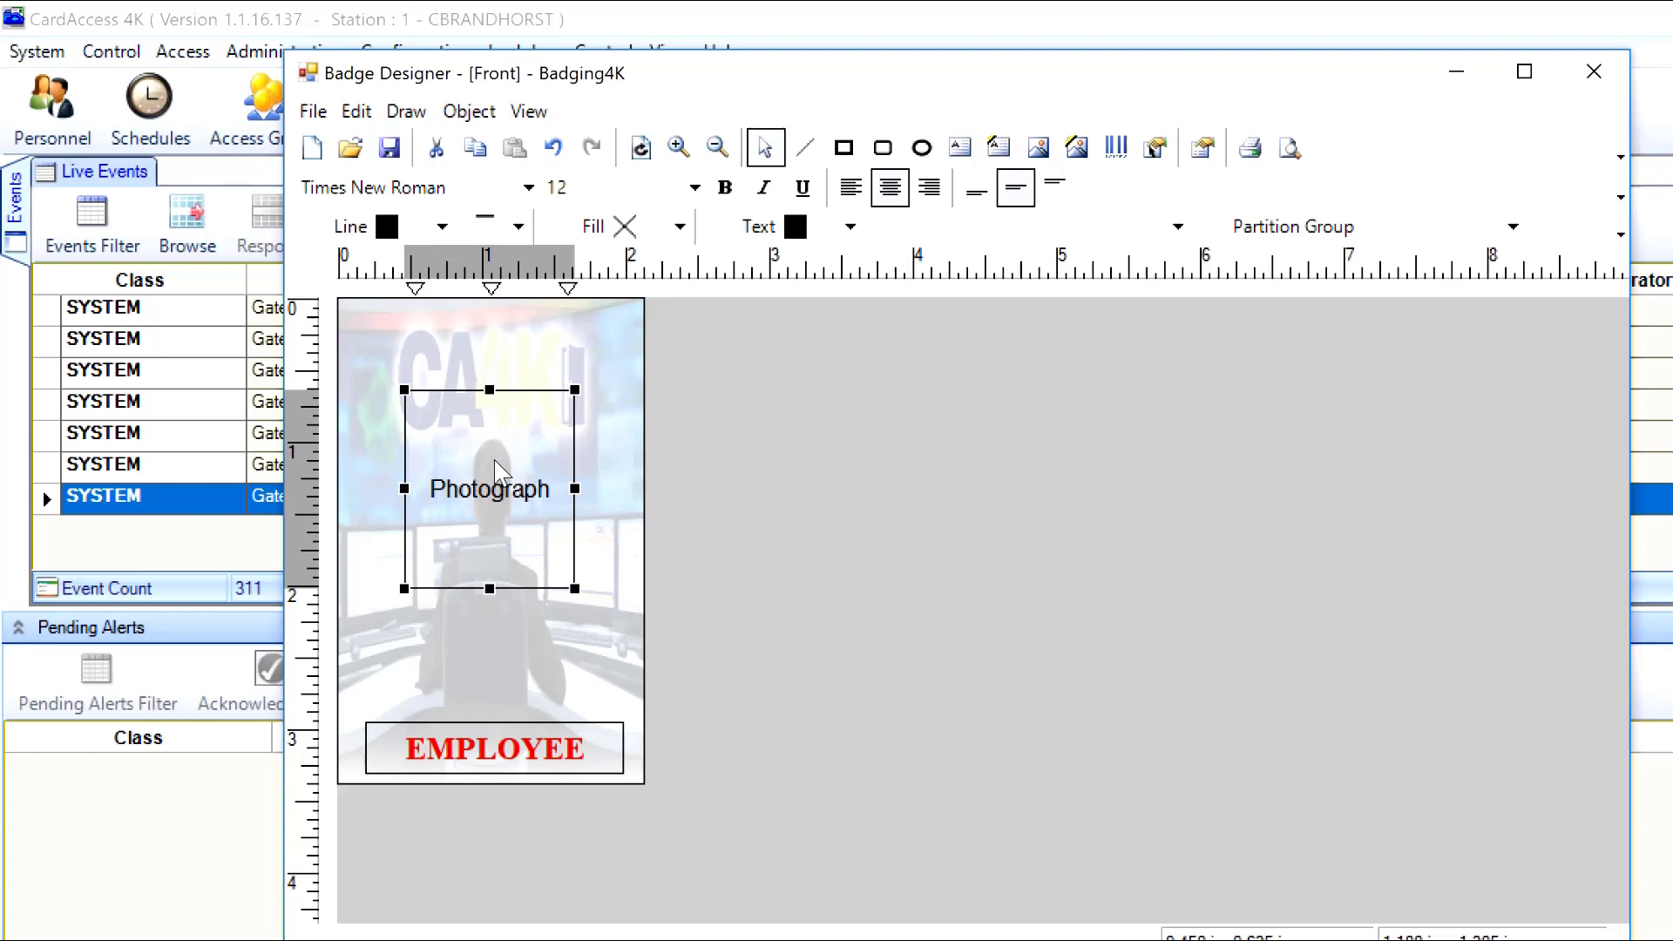
{"action": "left_click_drag", "start_coordinate": [499, 458], "coordinate": [489, 462]}
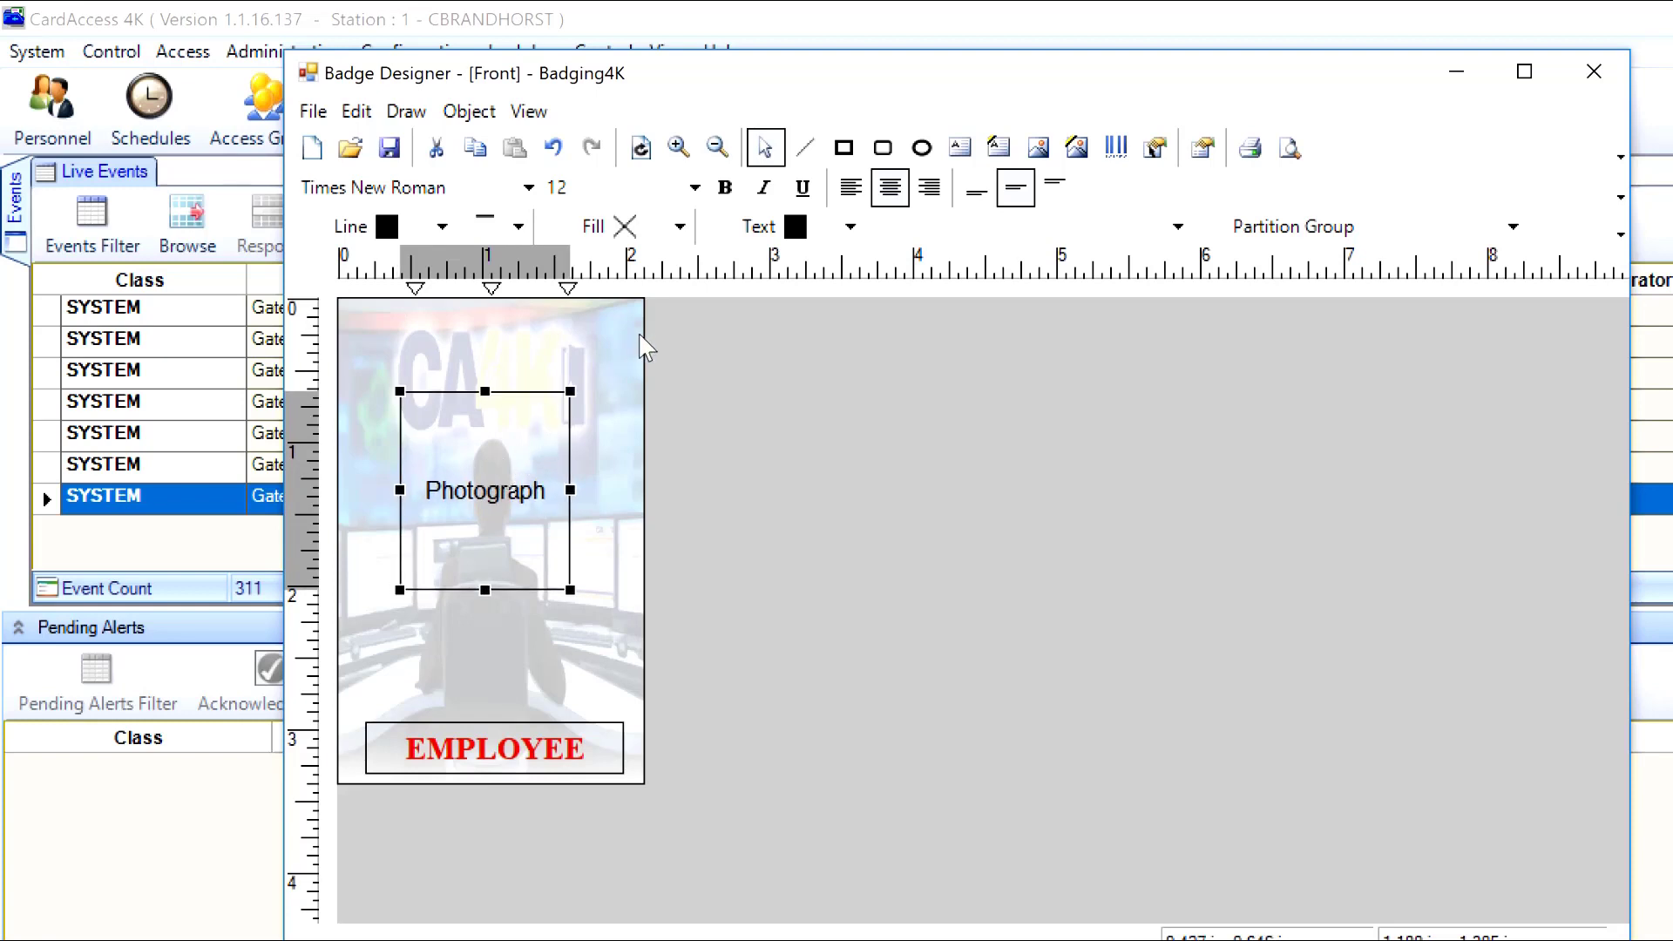
{"action": "left_click", "coordinate": [893, 193]}
Load a woman's portrait file as the Photograph box's sample image, apply, and close its properties
{"action": "right_click", "coordinate": [532, 428]}
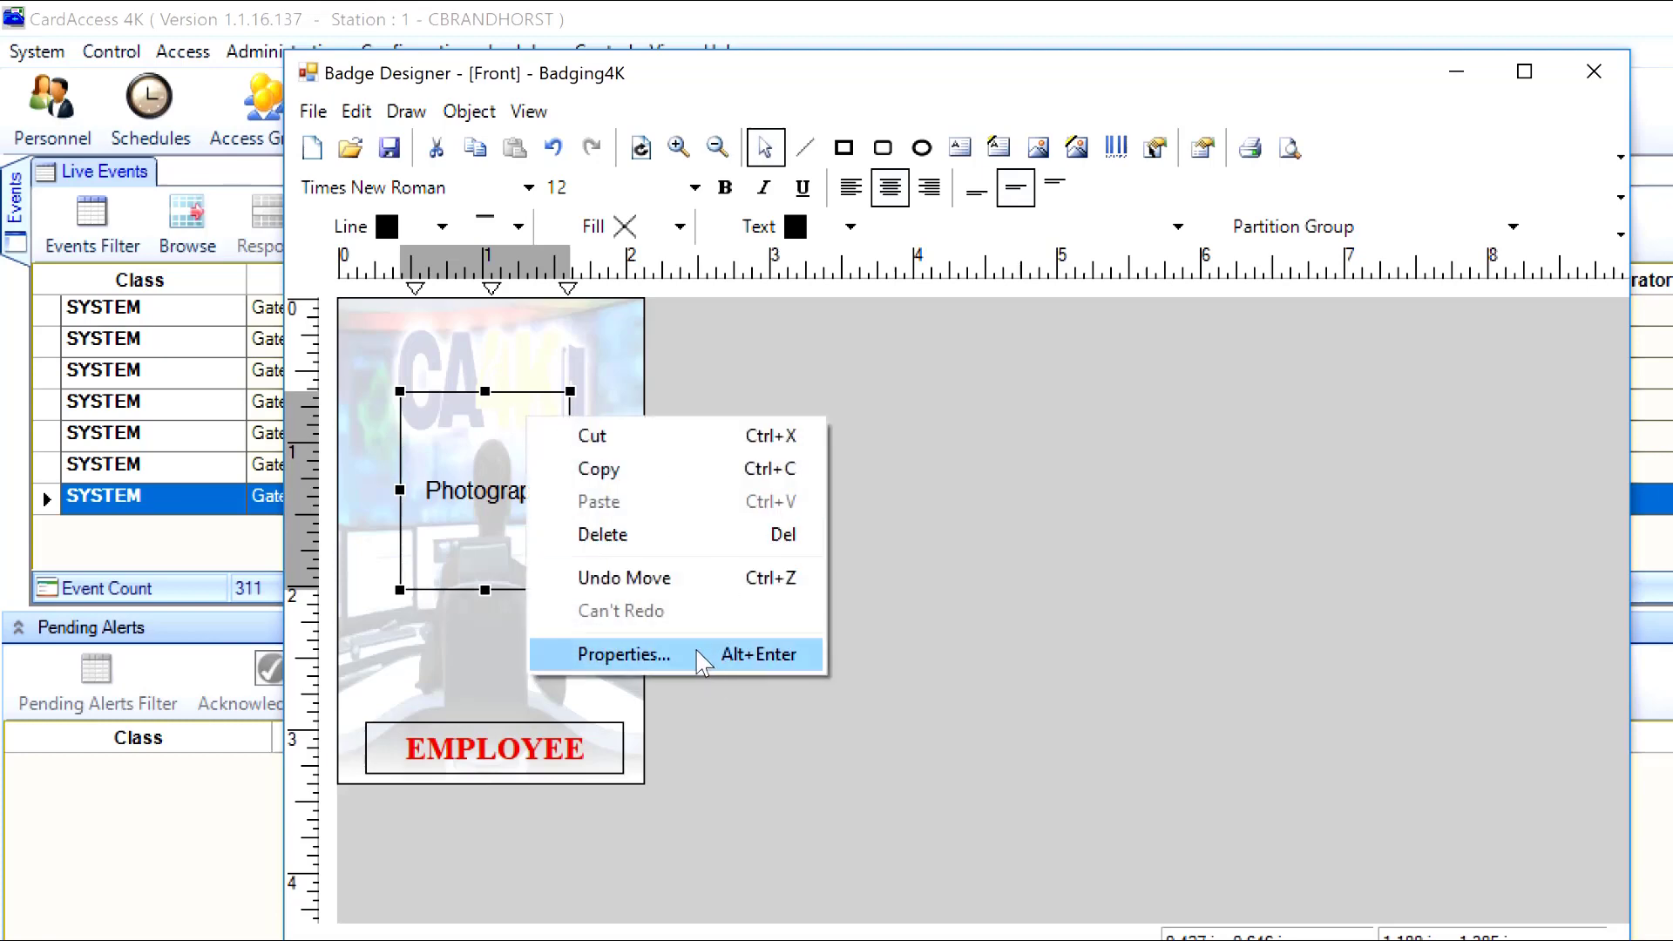
{"action": "left_click", "coordinate": [624, 655]}
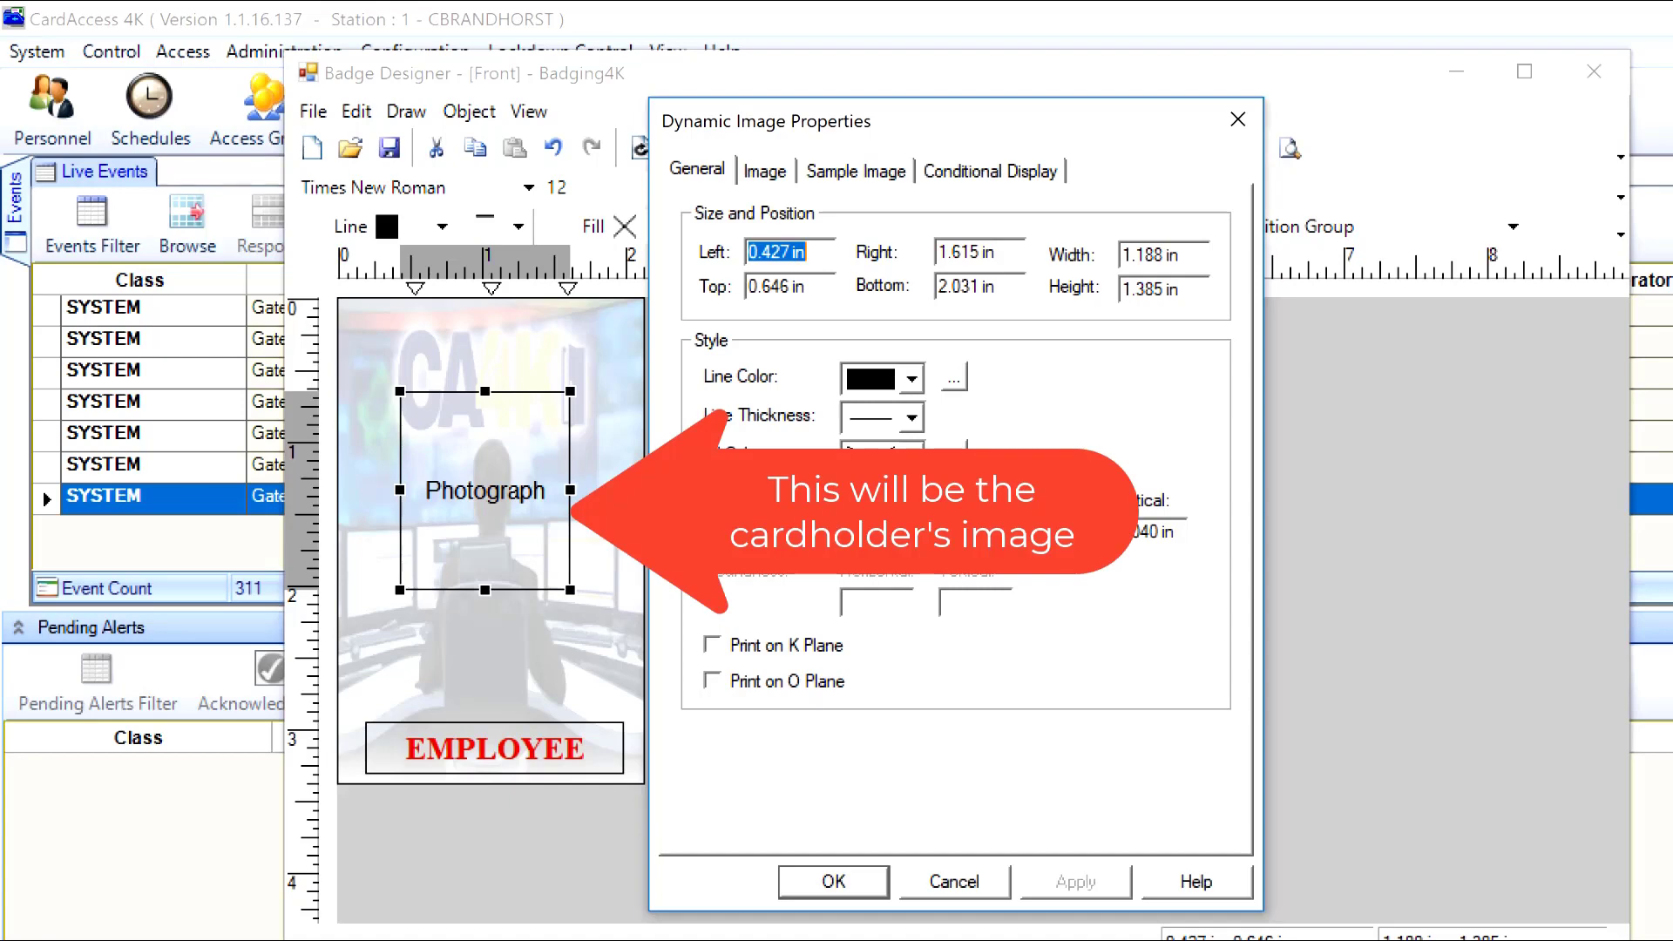
{"action": "left_click", "coordinate": [847, 171]}
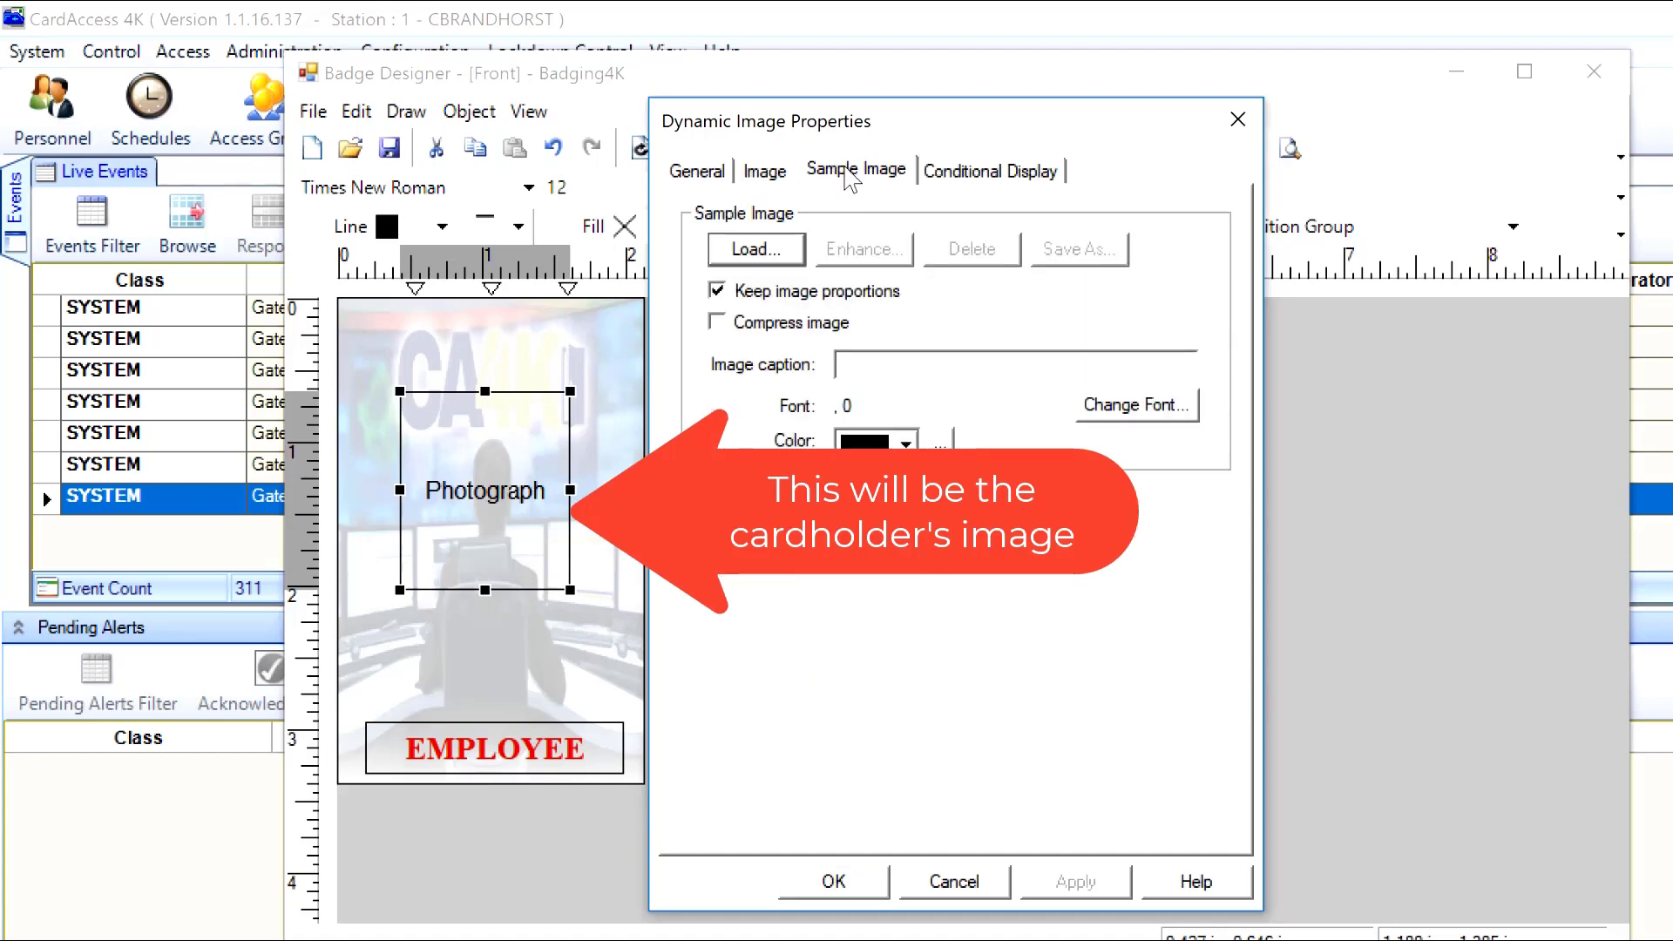
{"action": "left_click", "coordinate": [756, 249]}
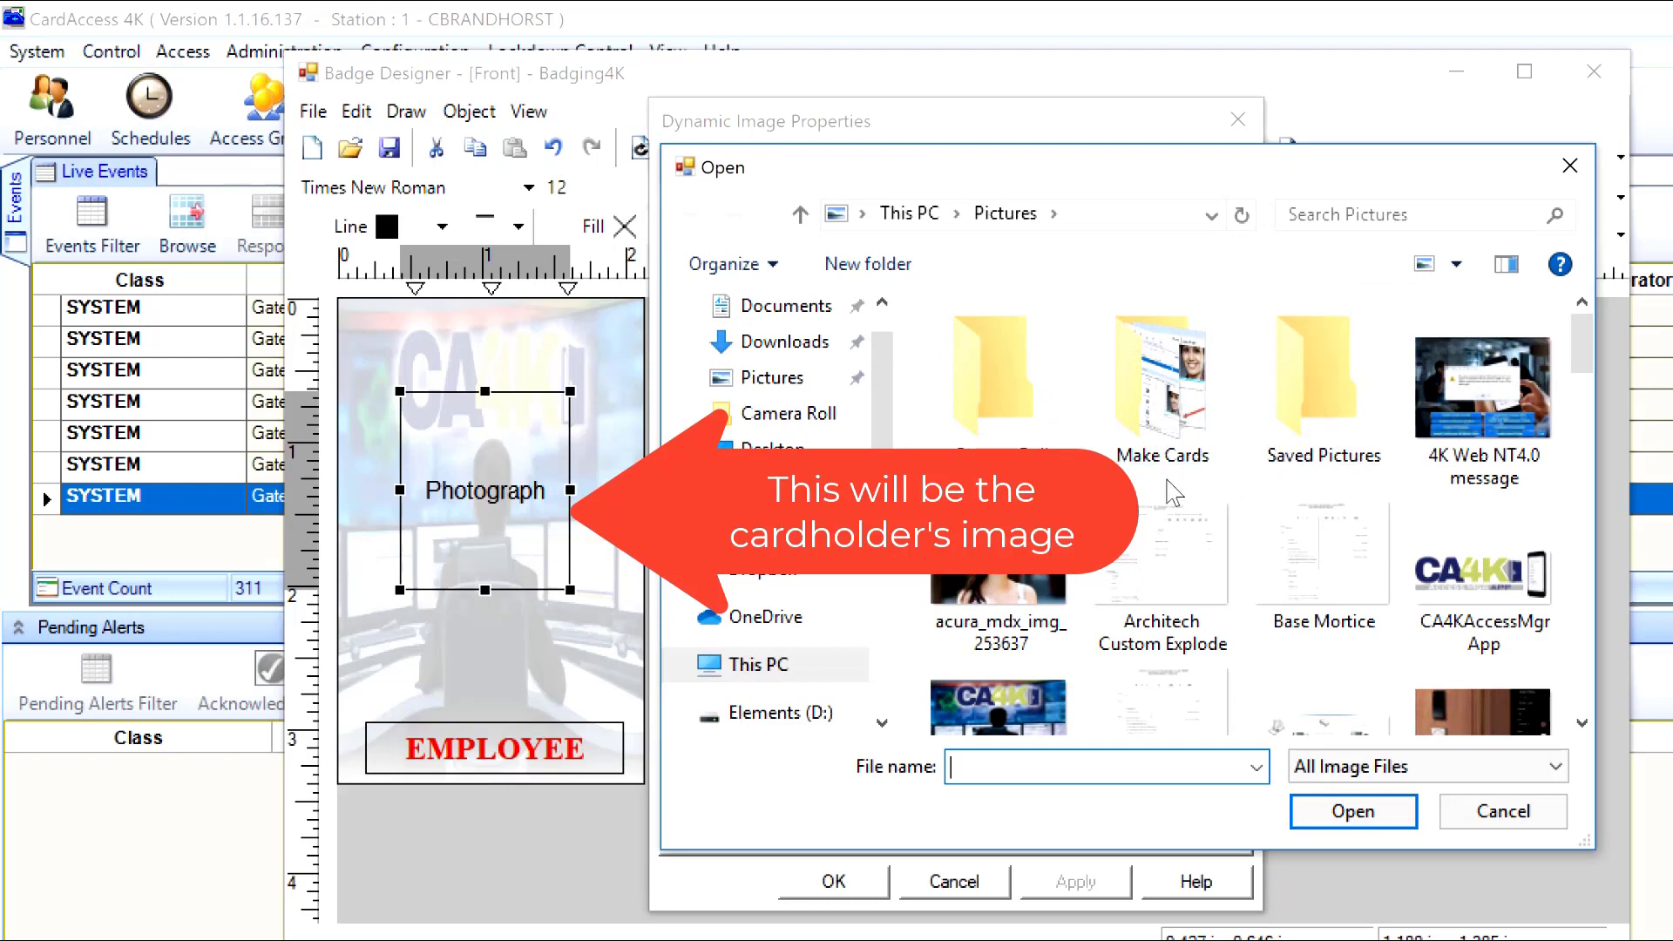
{"action": "scroll", "coordinate": [1139, 509], "scroll_direction": "down", "scroll_amount": 10}
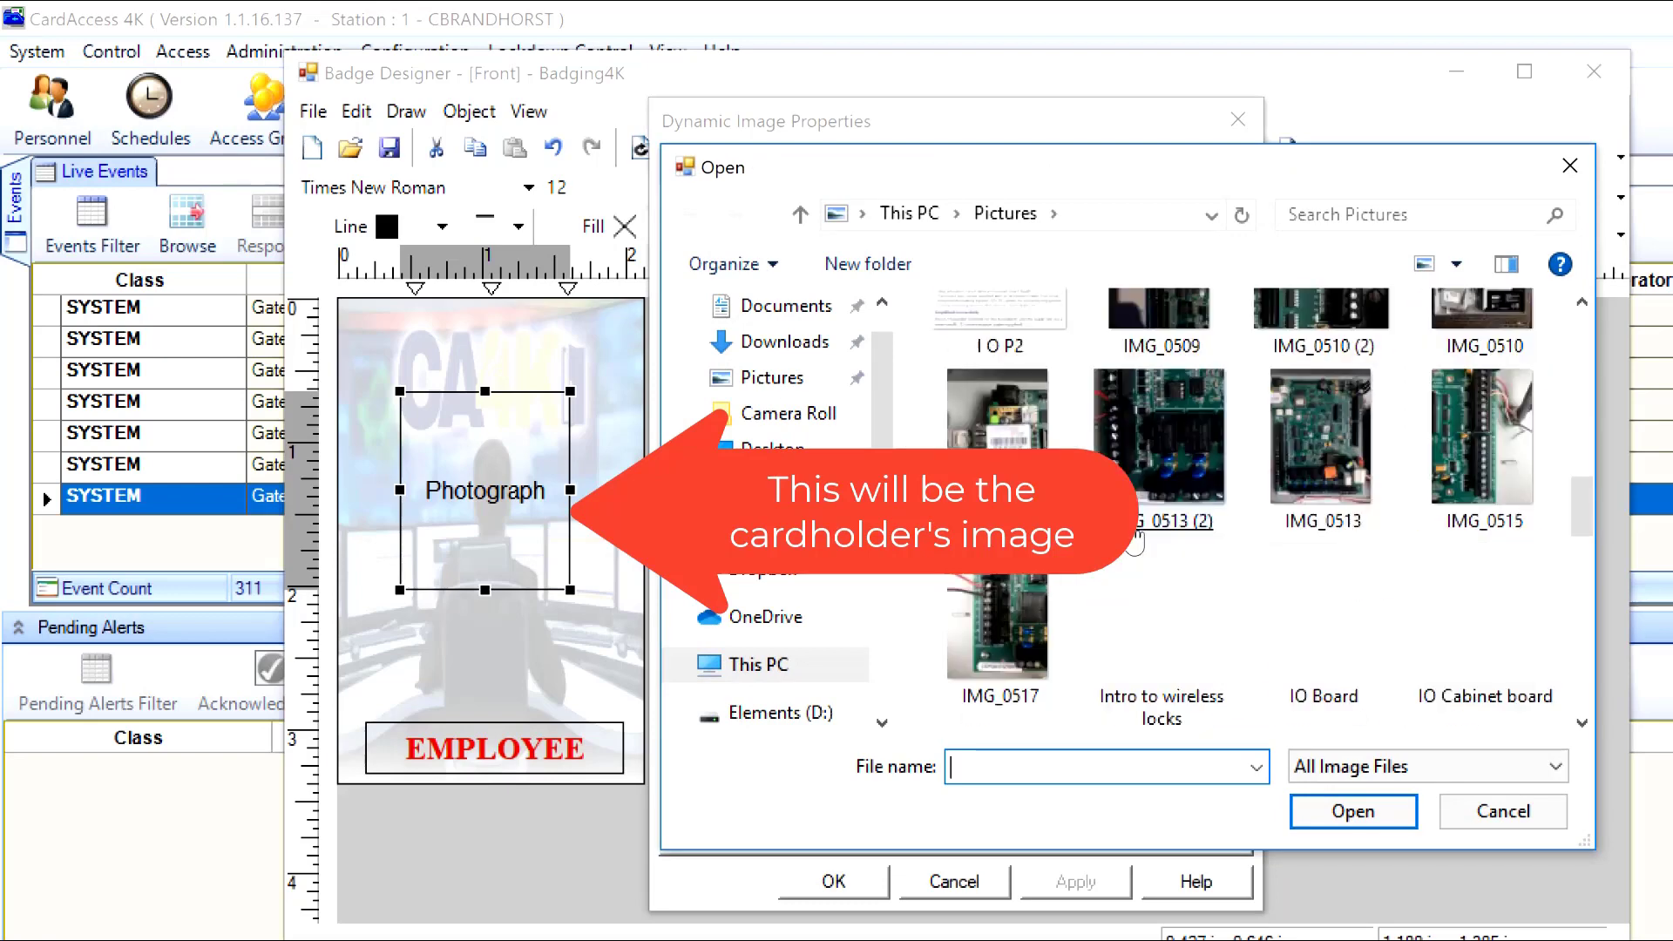
{"action": "scroll", "coordinate": [1132, 542], "scroll_direction": "up", "scroll_amount": 10}
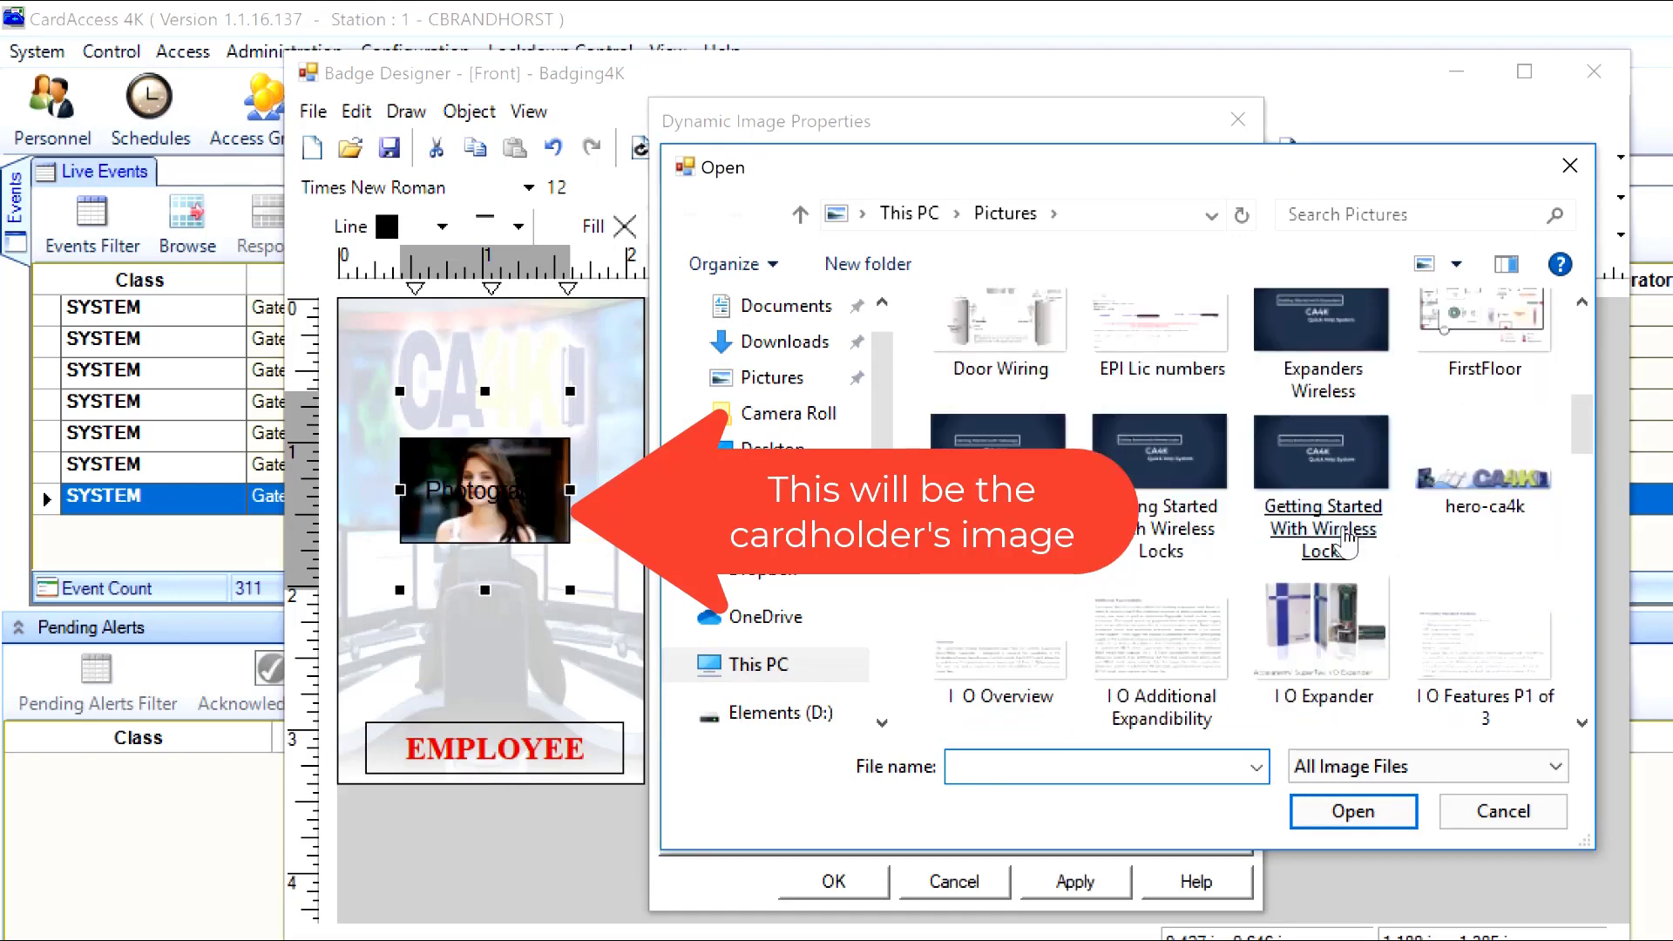
{"action": "scroll", "coordinate": [1348, 536], "scroll_direction": "down", "scroll_amount": 10}
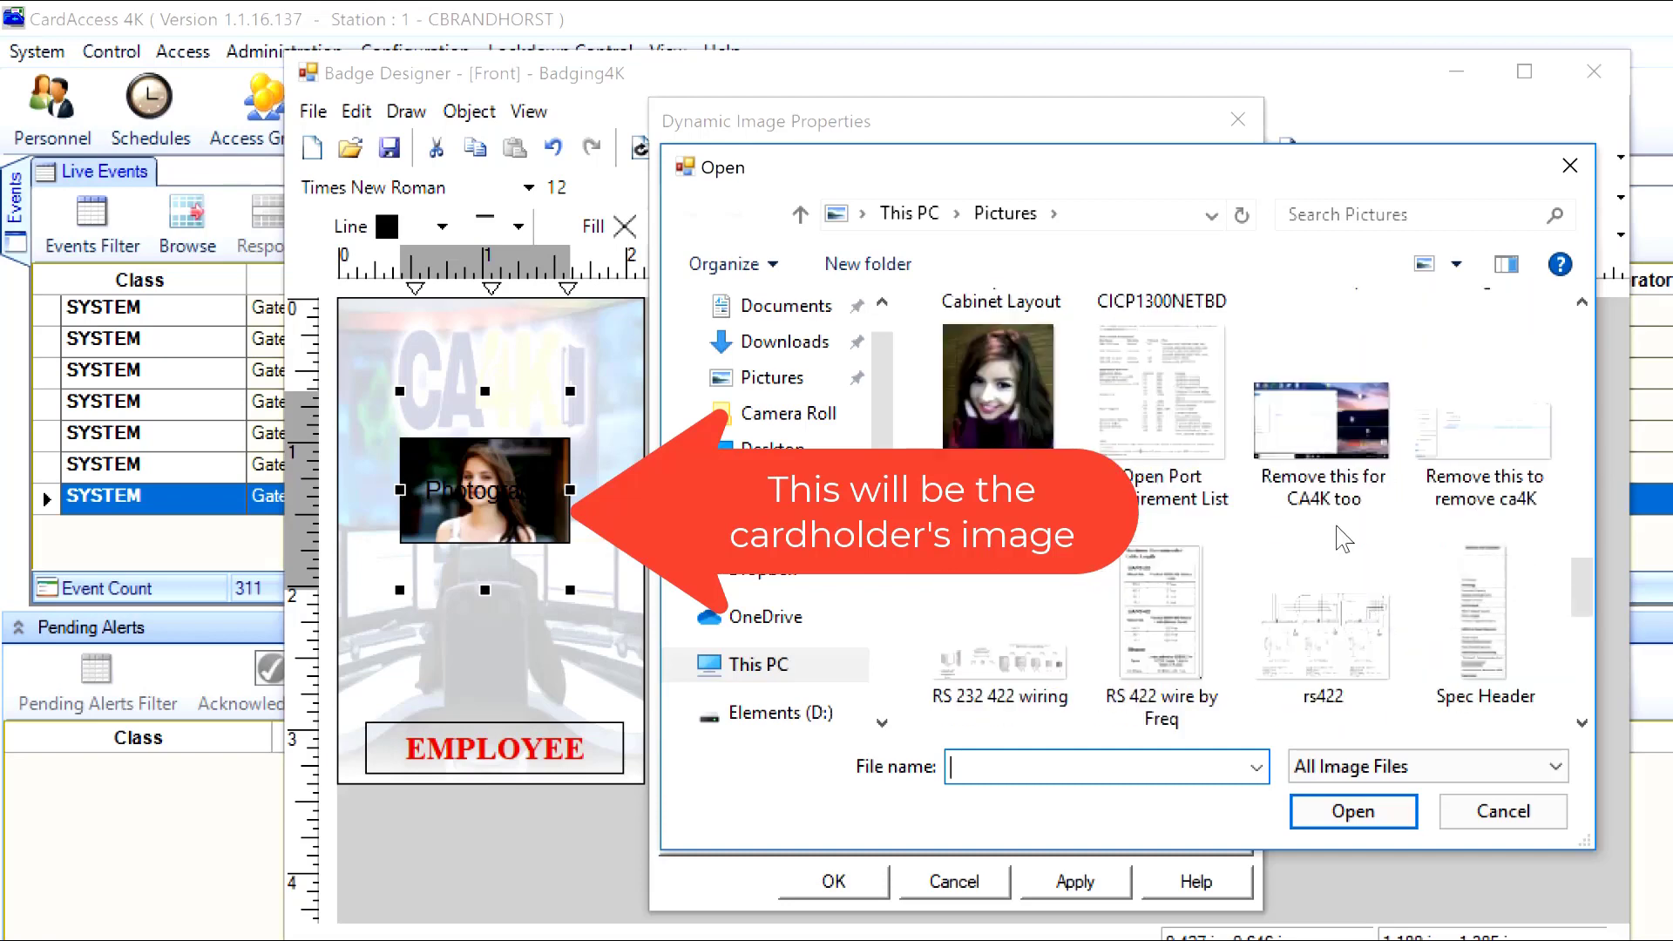
{"action": "double_click", "coordinate": [1002, 591]}
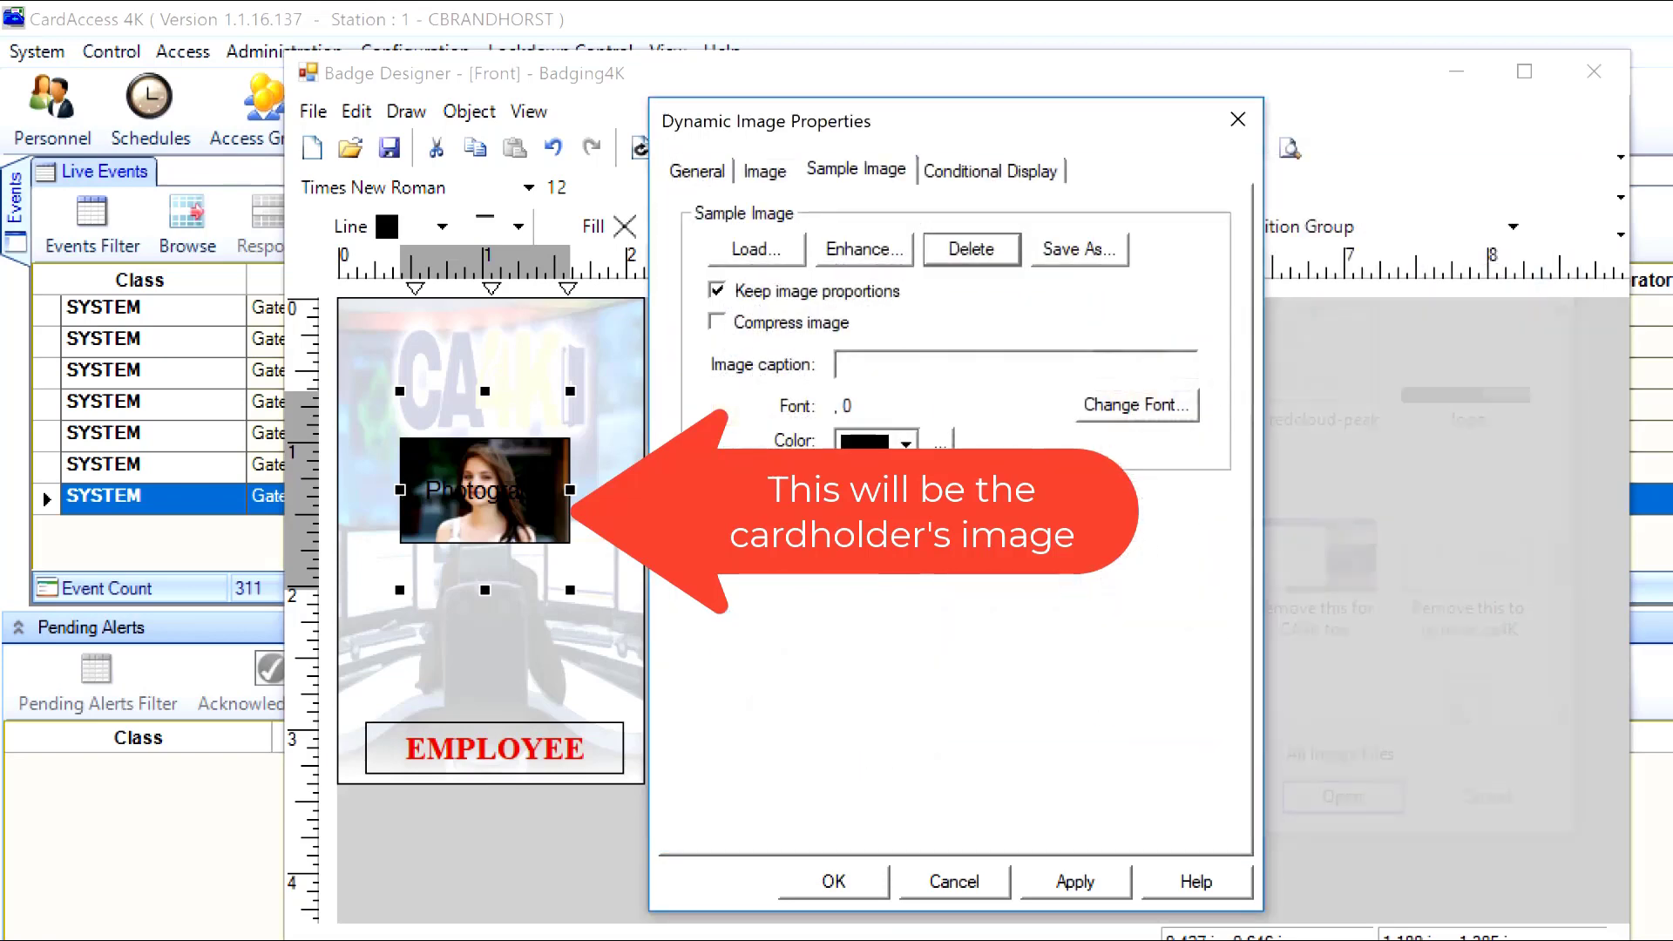
{"action": "left_click", "coordinate": [1084, 883]}
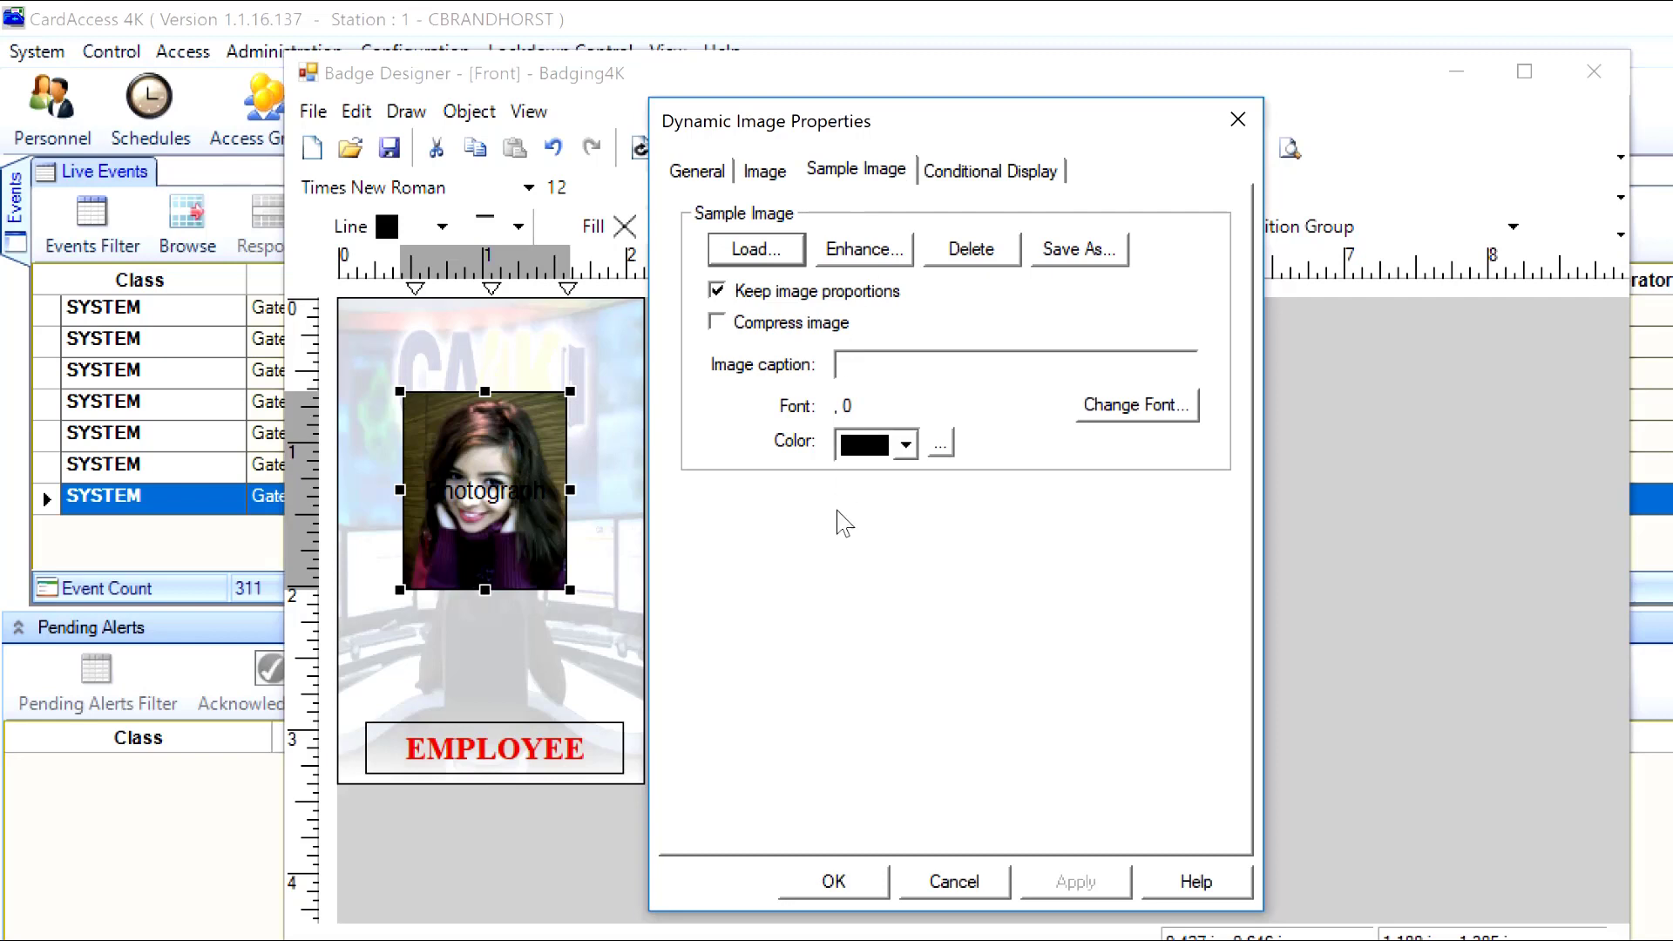
{"action": "left_click", "coordinate": [833, 881]}
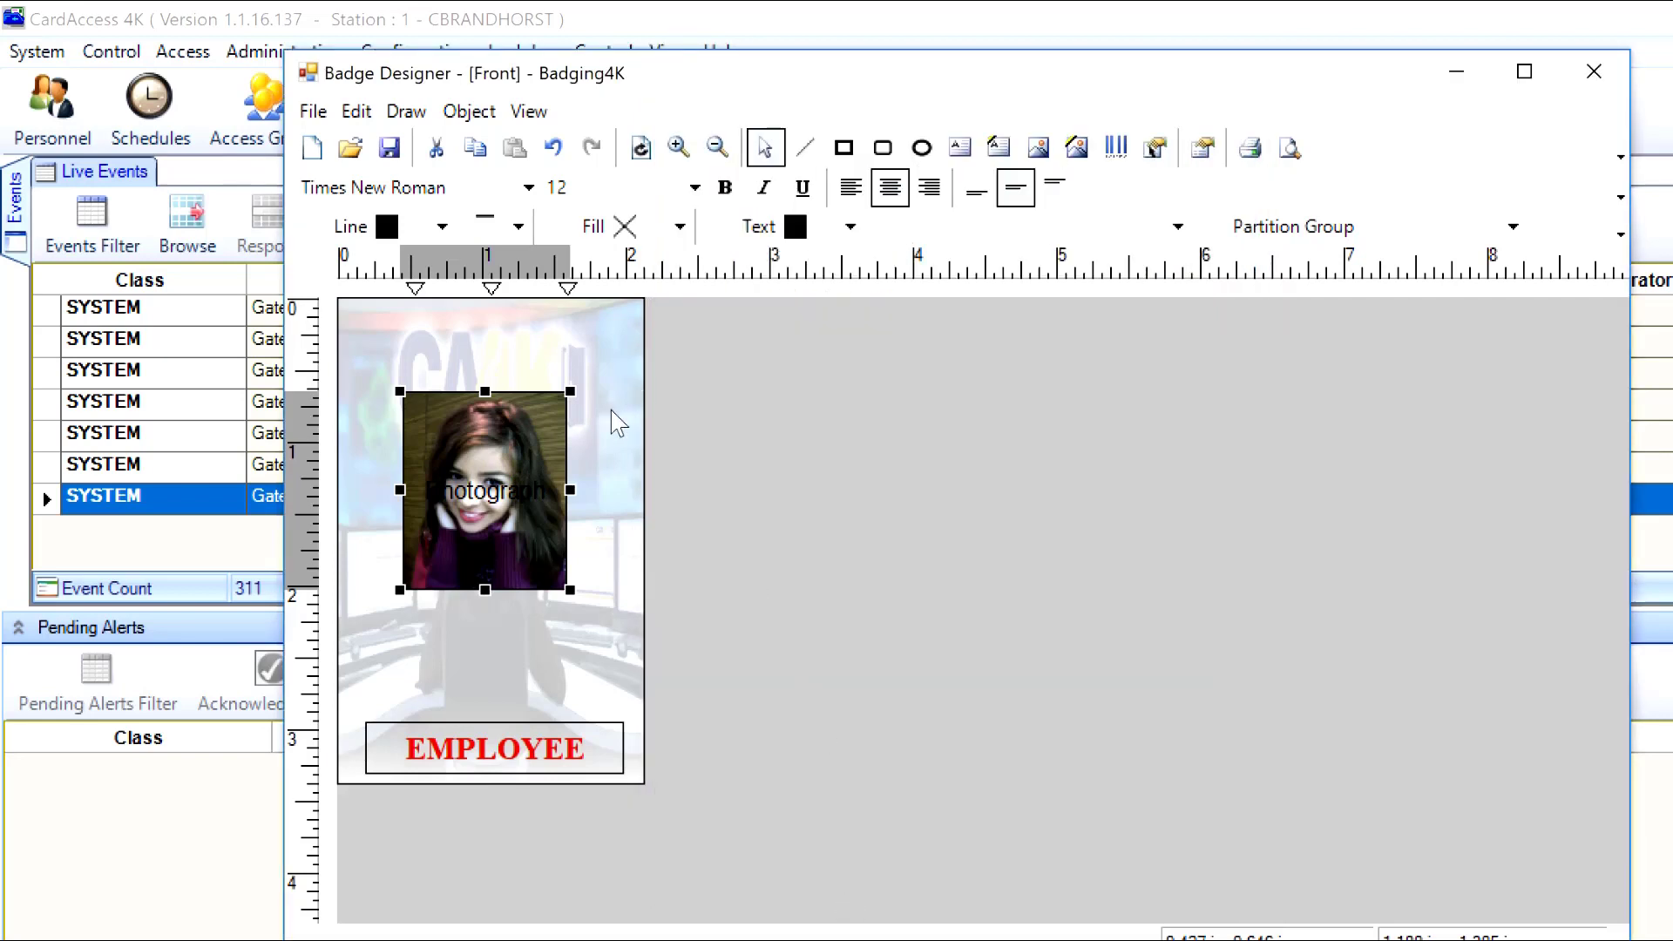
Draw a Data Field dynamic text box just below the photo and centre it vertically
{"action": "left_click", "coordinate": [999, 149]}
{"action": "left_click_drag", "start_coordinate": [372, 605], "coordinate": [500, 635]}
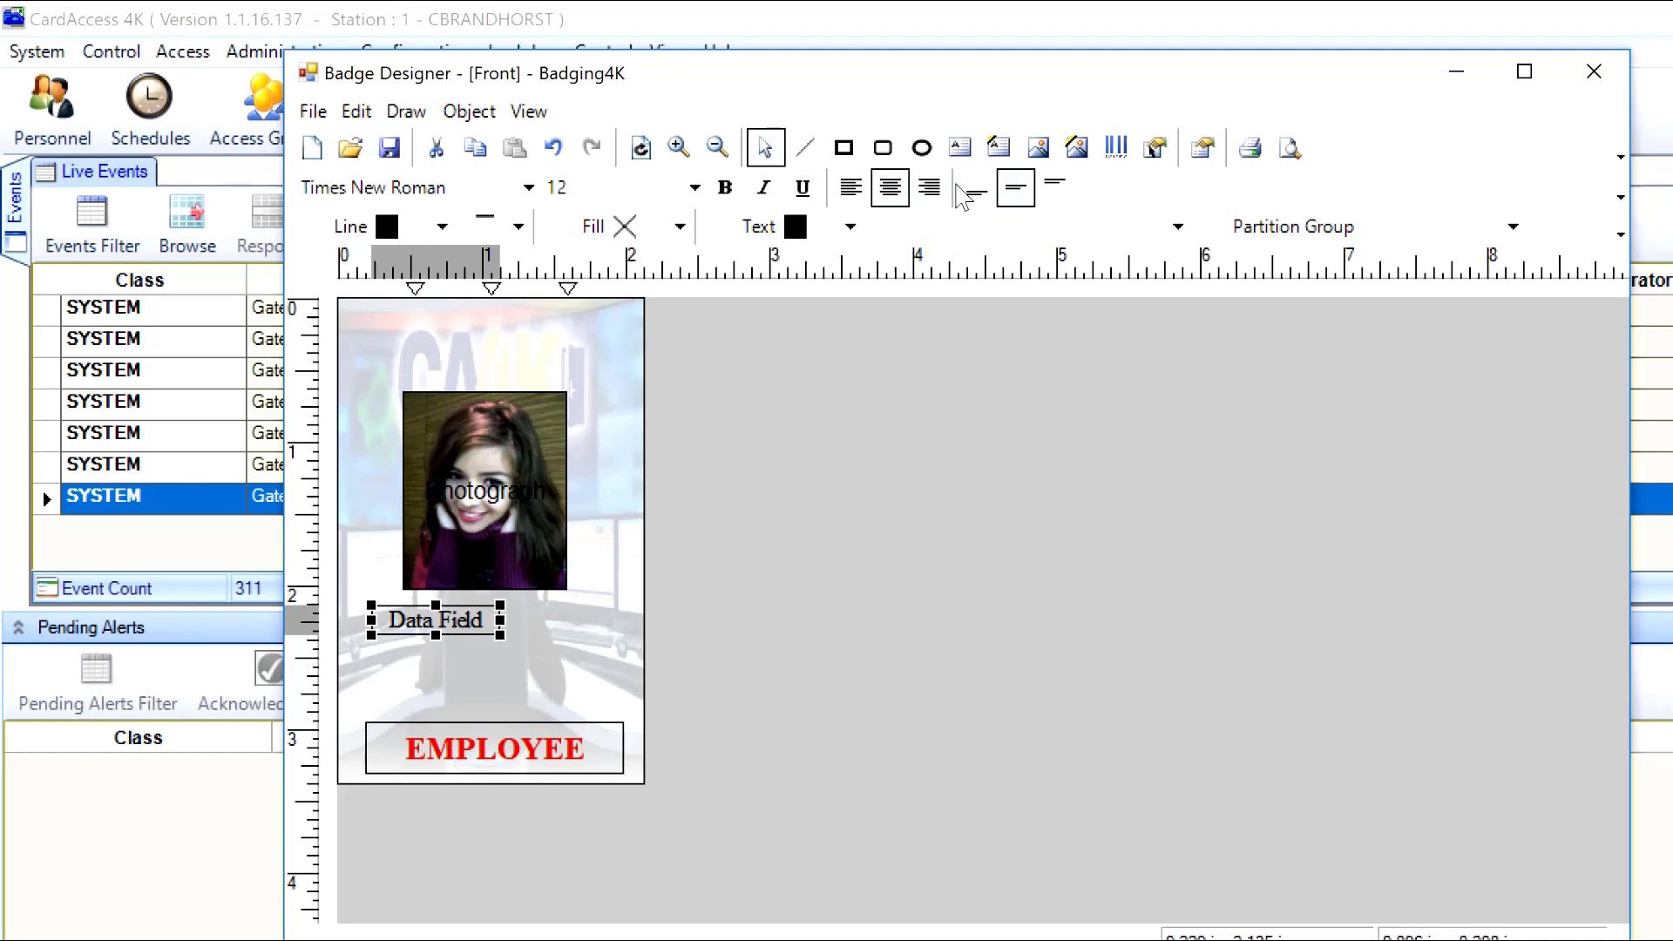
{"action": "left_click", "coordinate": [1003, 193]}
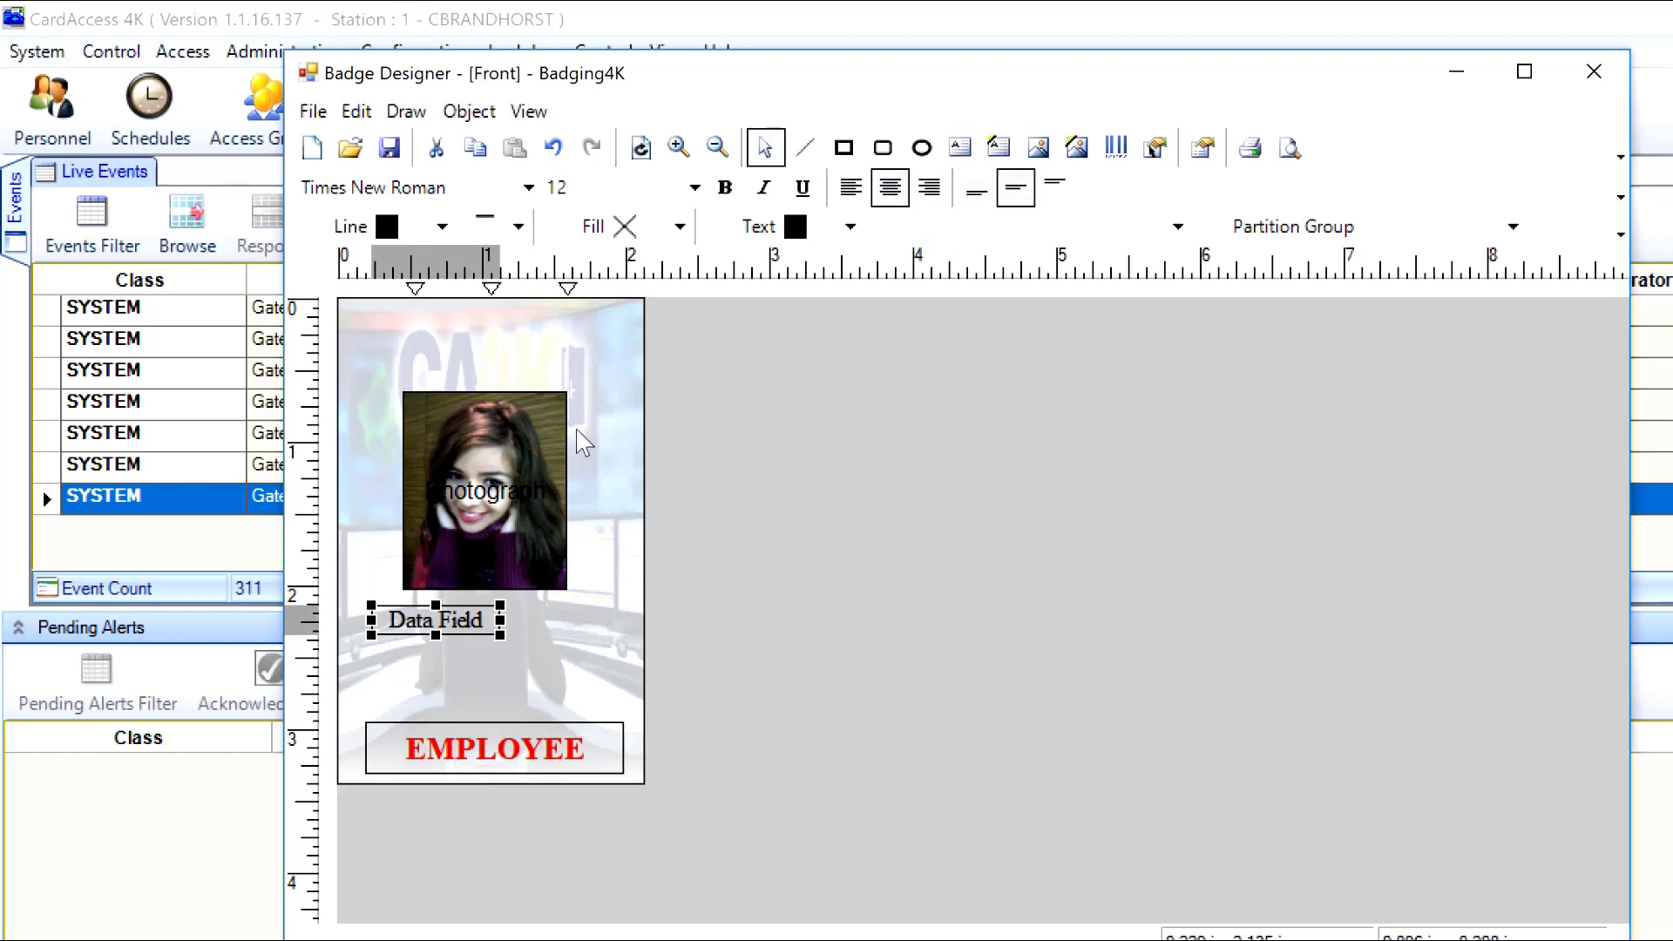
Bind the field below the photo to the Person.FrstName data field and apply
{"action": "right_click", "coordinate": [450, 615]}
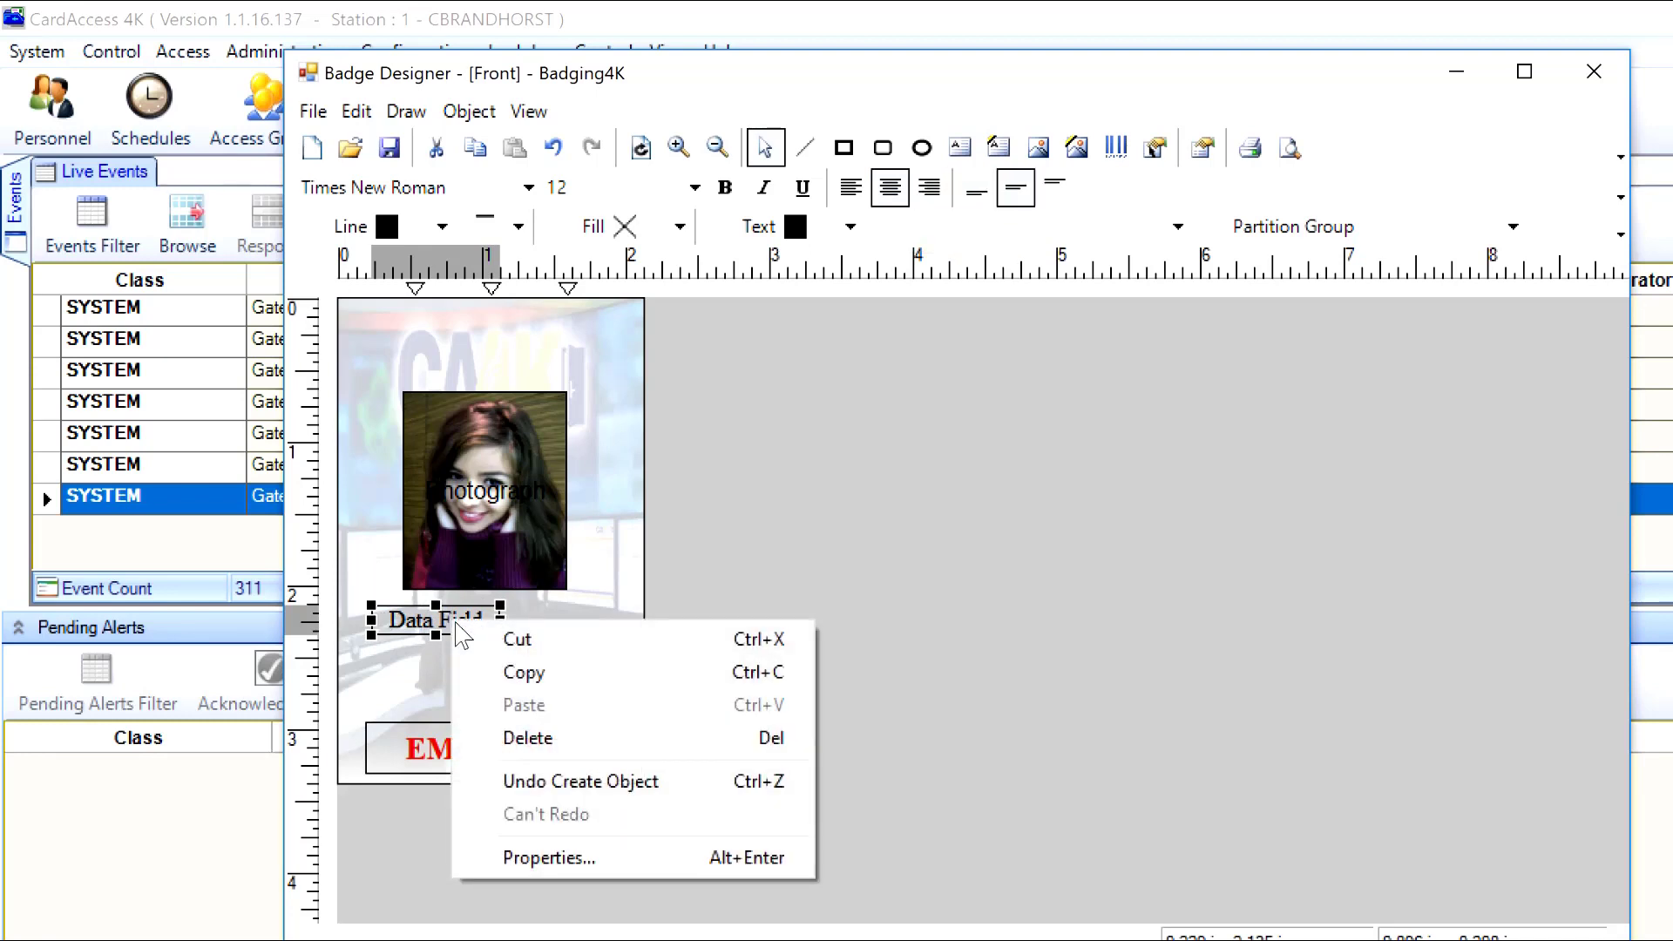
{"action": "left_click", "coordinate": [535, 859]}
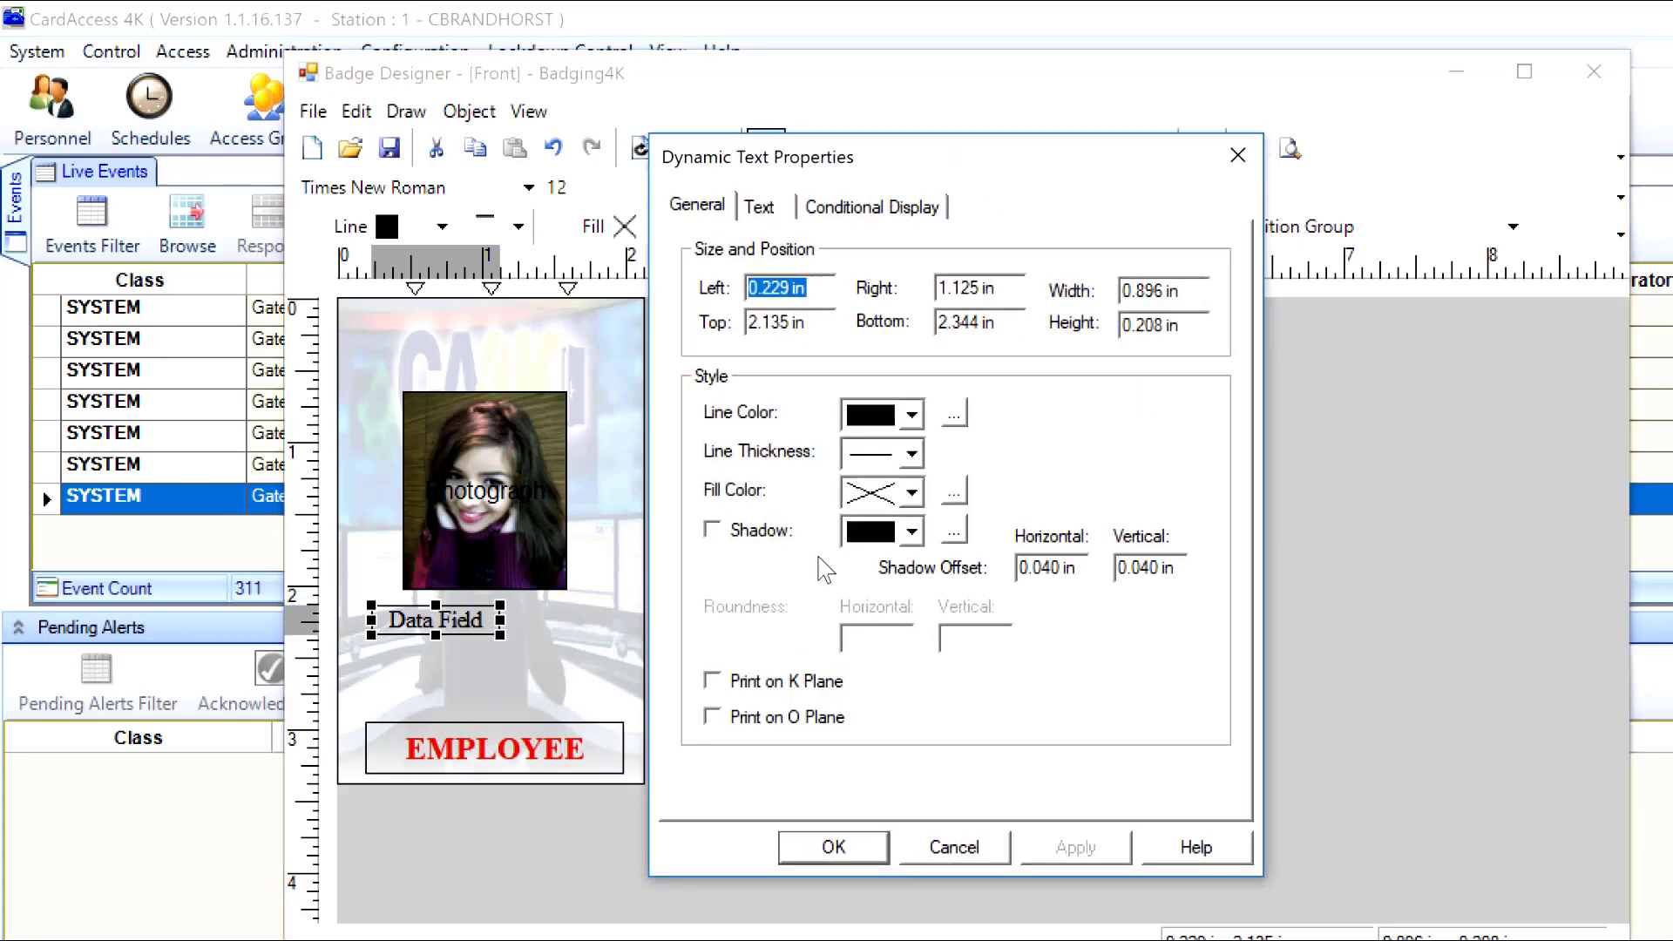
{"action": "left_click", "coordinate": [759, 207]}
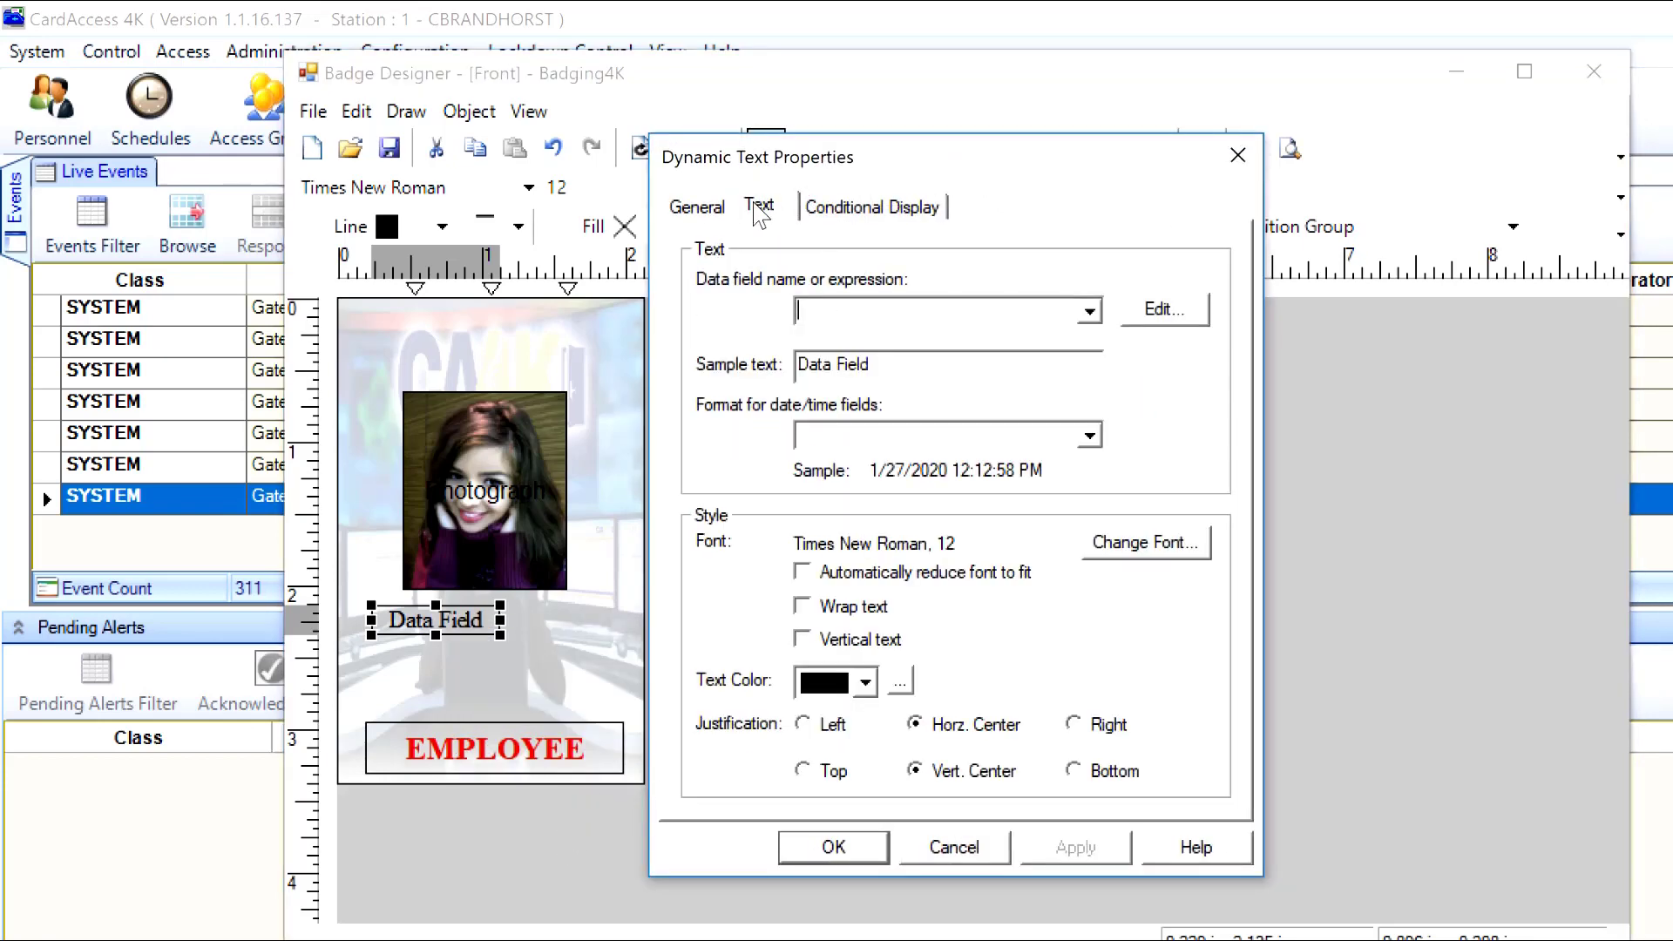
{"action": "left_click", "coordinate": [1090, 314]}
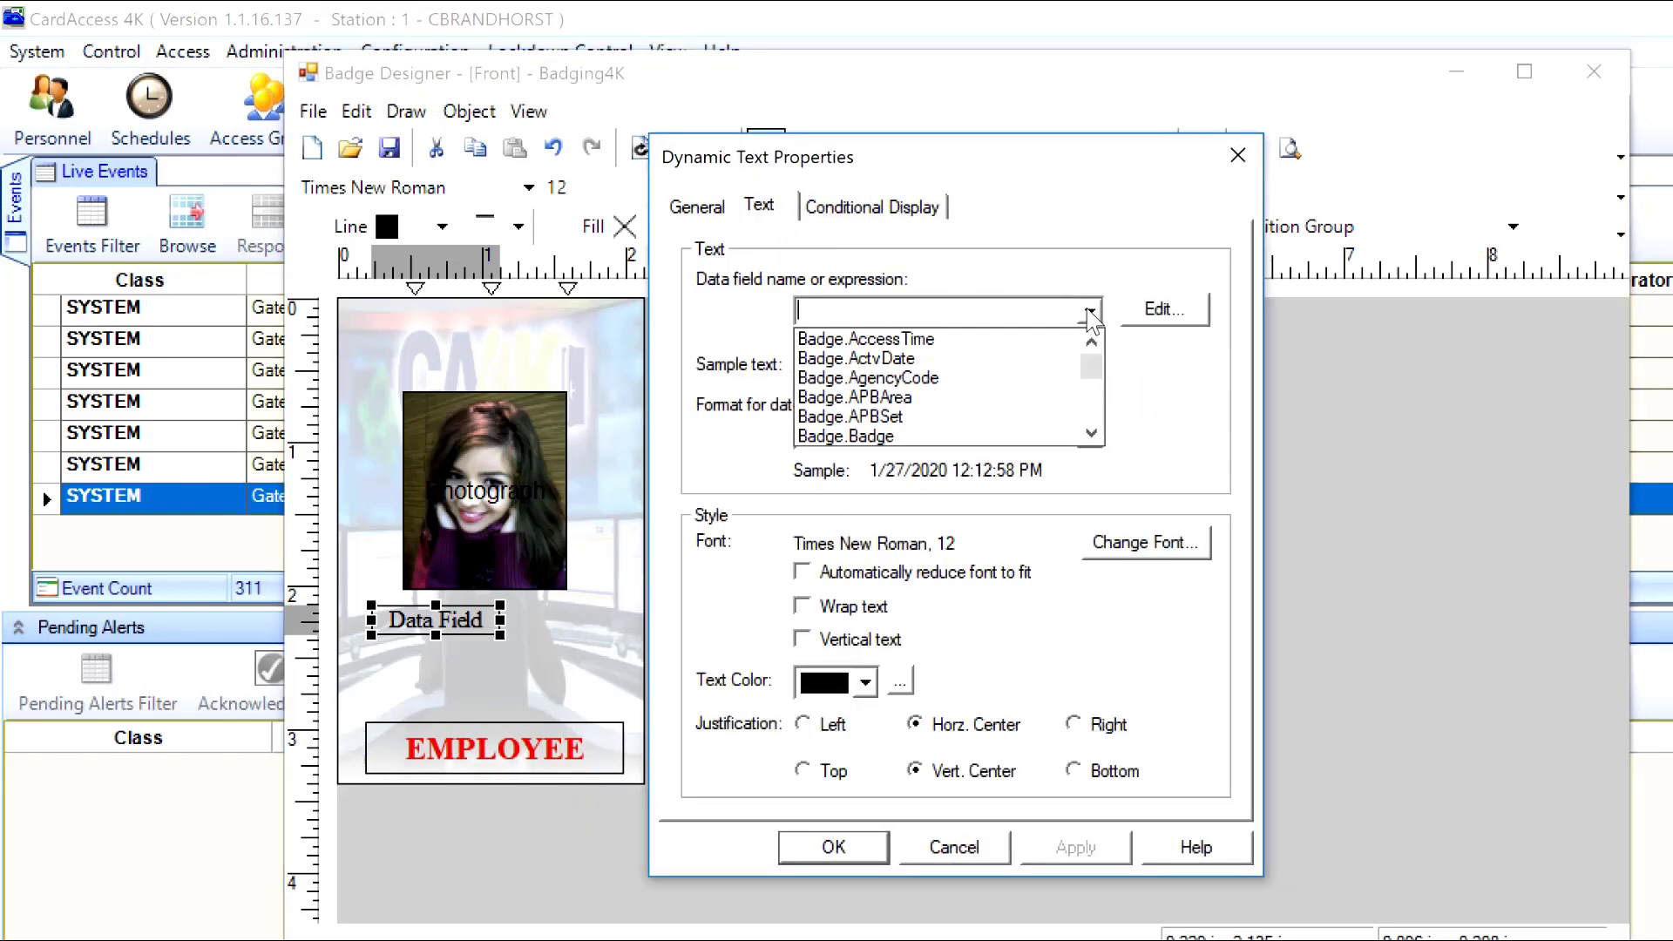
{"action": "scroll", "coordinate": [909, 410], "scroll_direction": "down", "scroll_amount": 5}
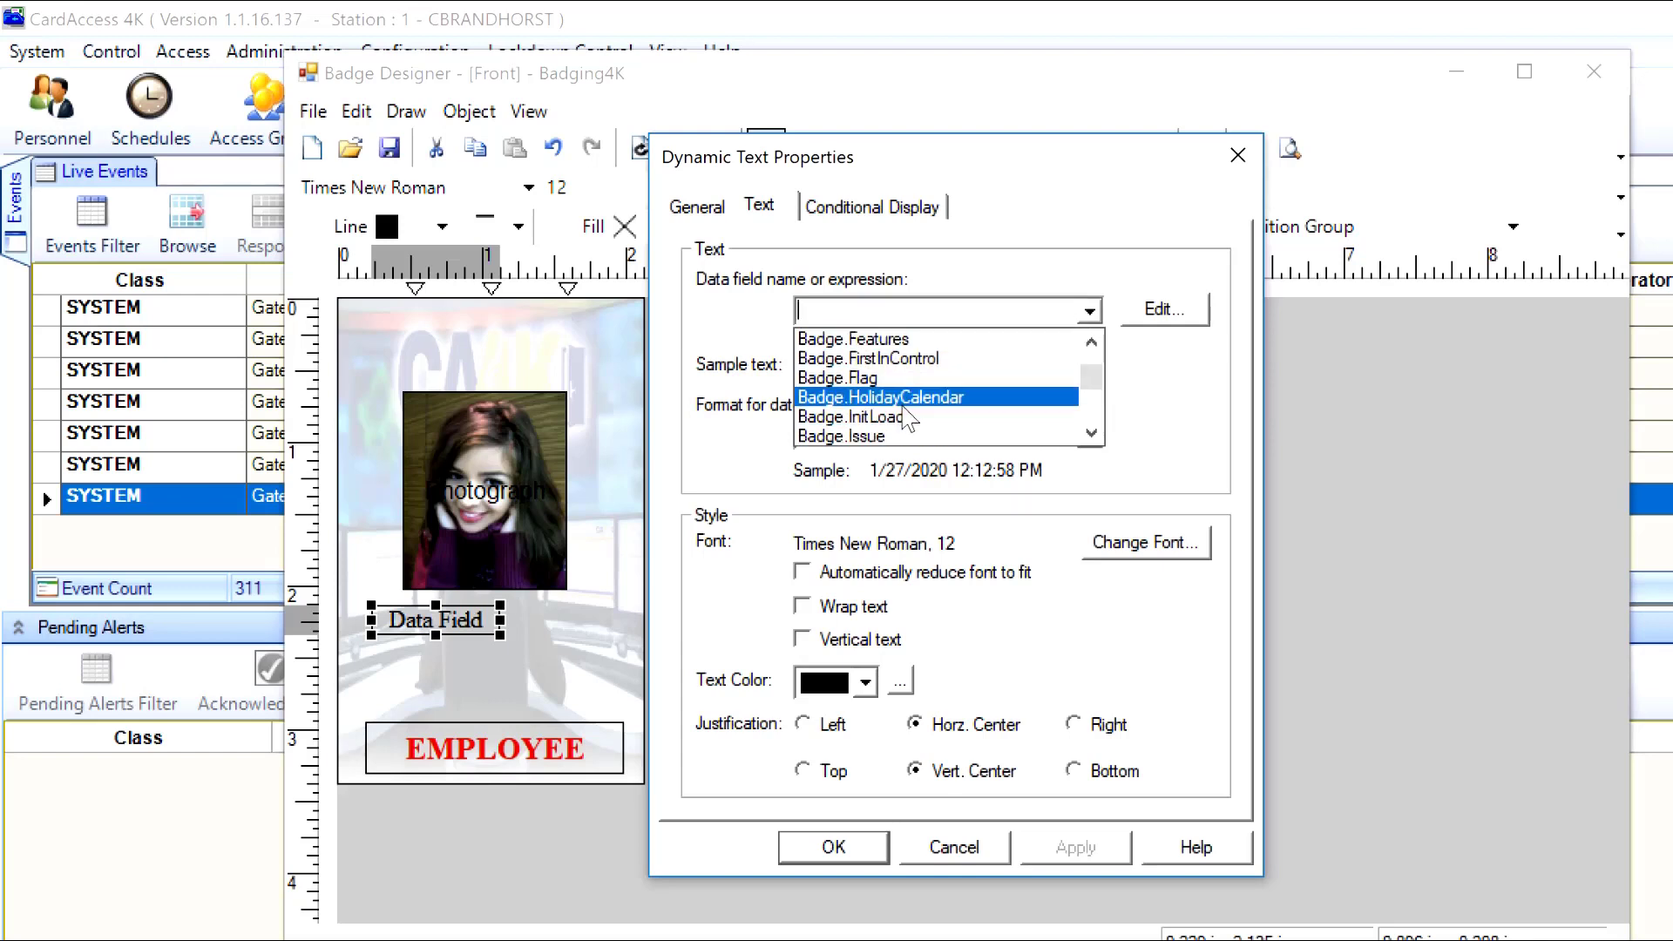
{"action": "scroll", "coordinate": [909, 418], "scroll_direction": "down", "scroll_amount": 5}
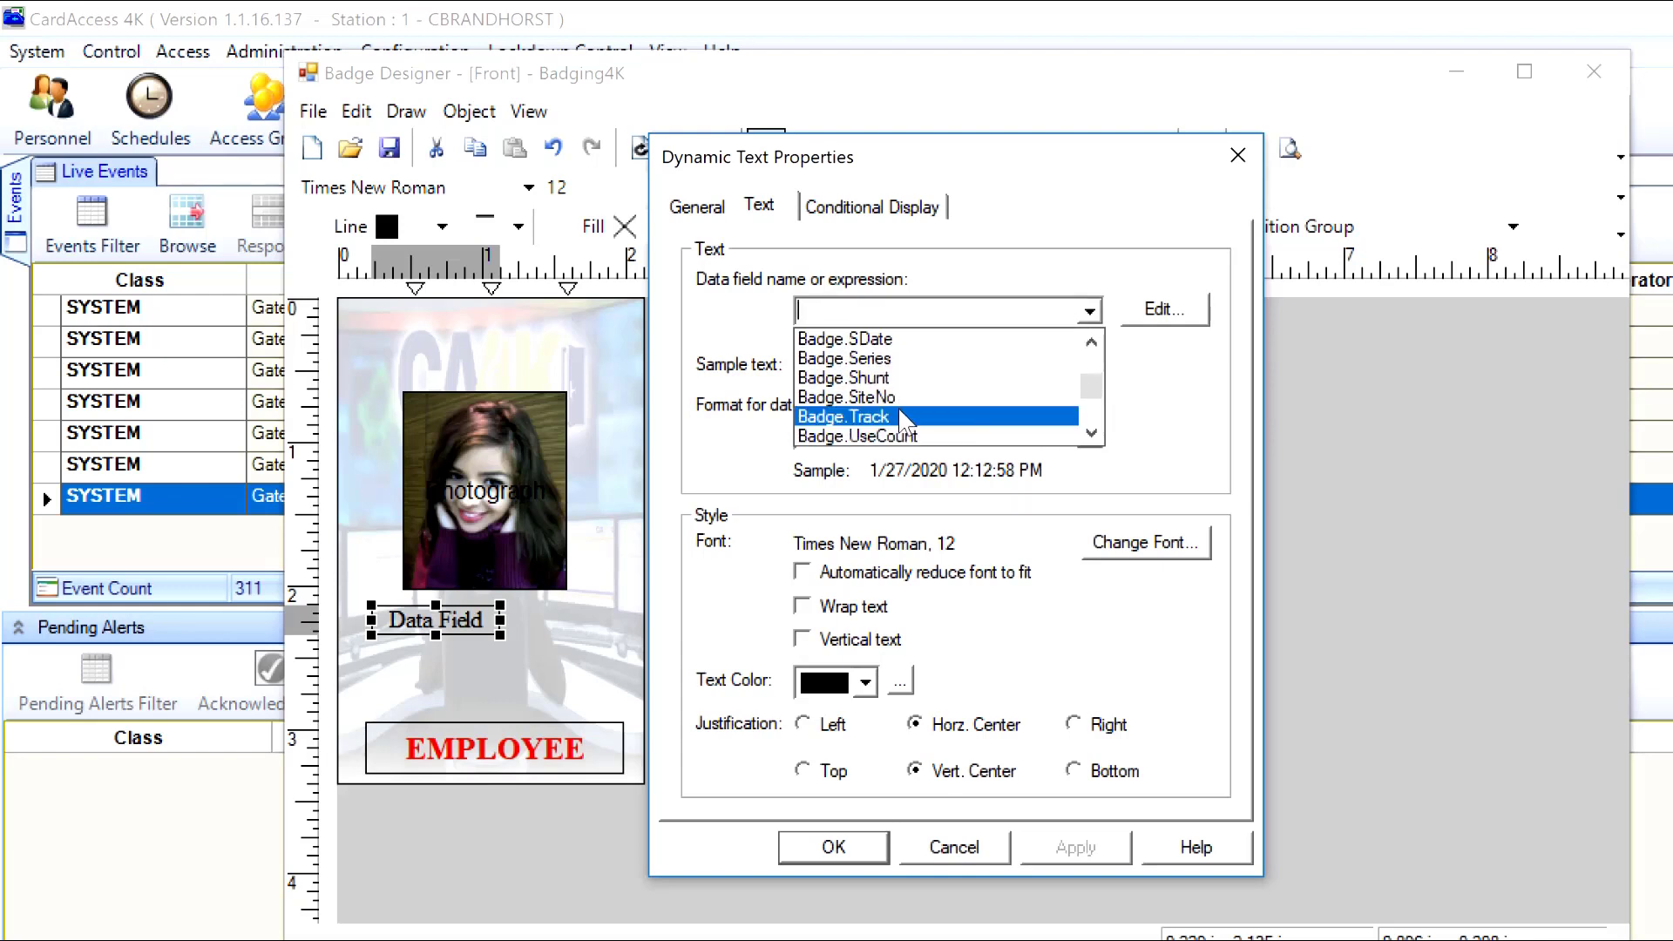
{"action": "scroll", "coordinate": [906, 420], "scroll_direction": "down", "scroll_amount": 6}
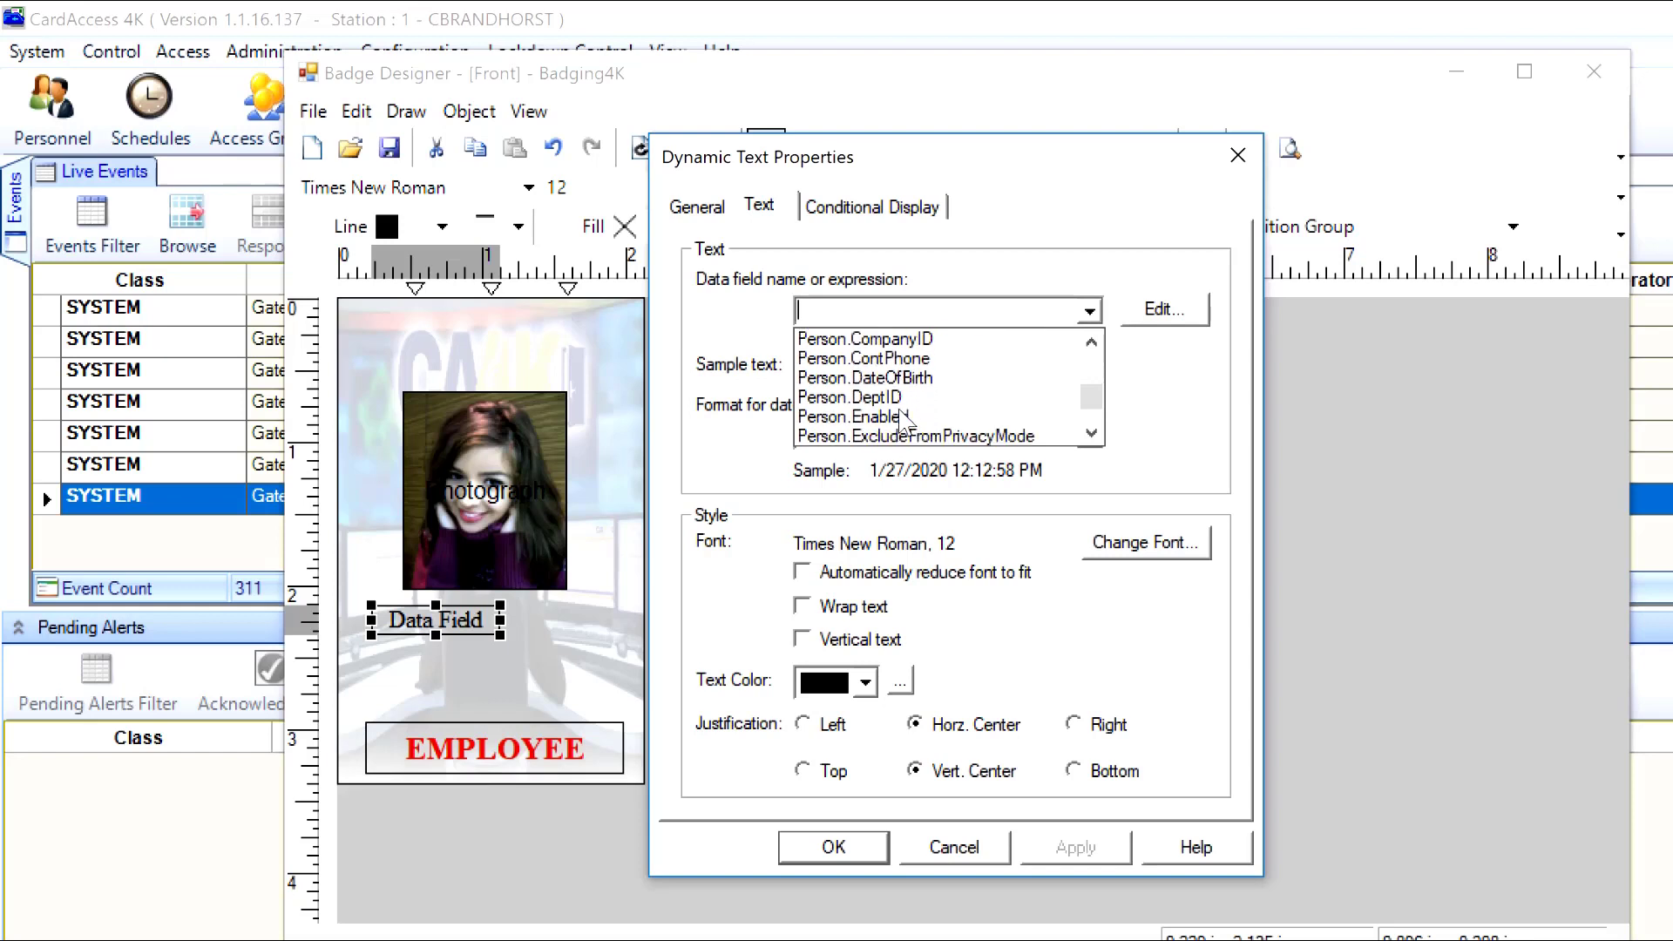
{"action": "scroll", "coordinate": [906, 420], "scroll_direction": "up", "scroll_amount": 6}
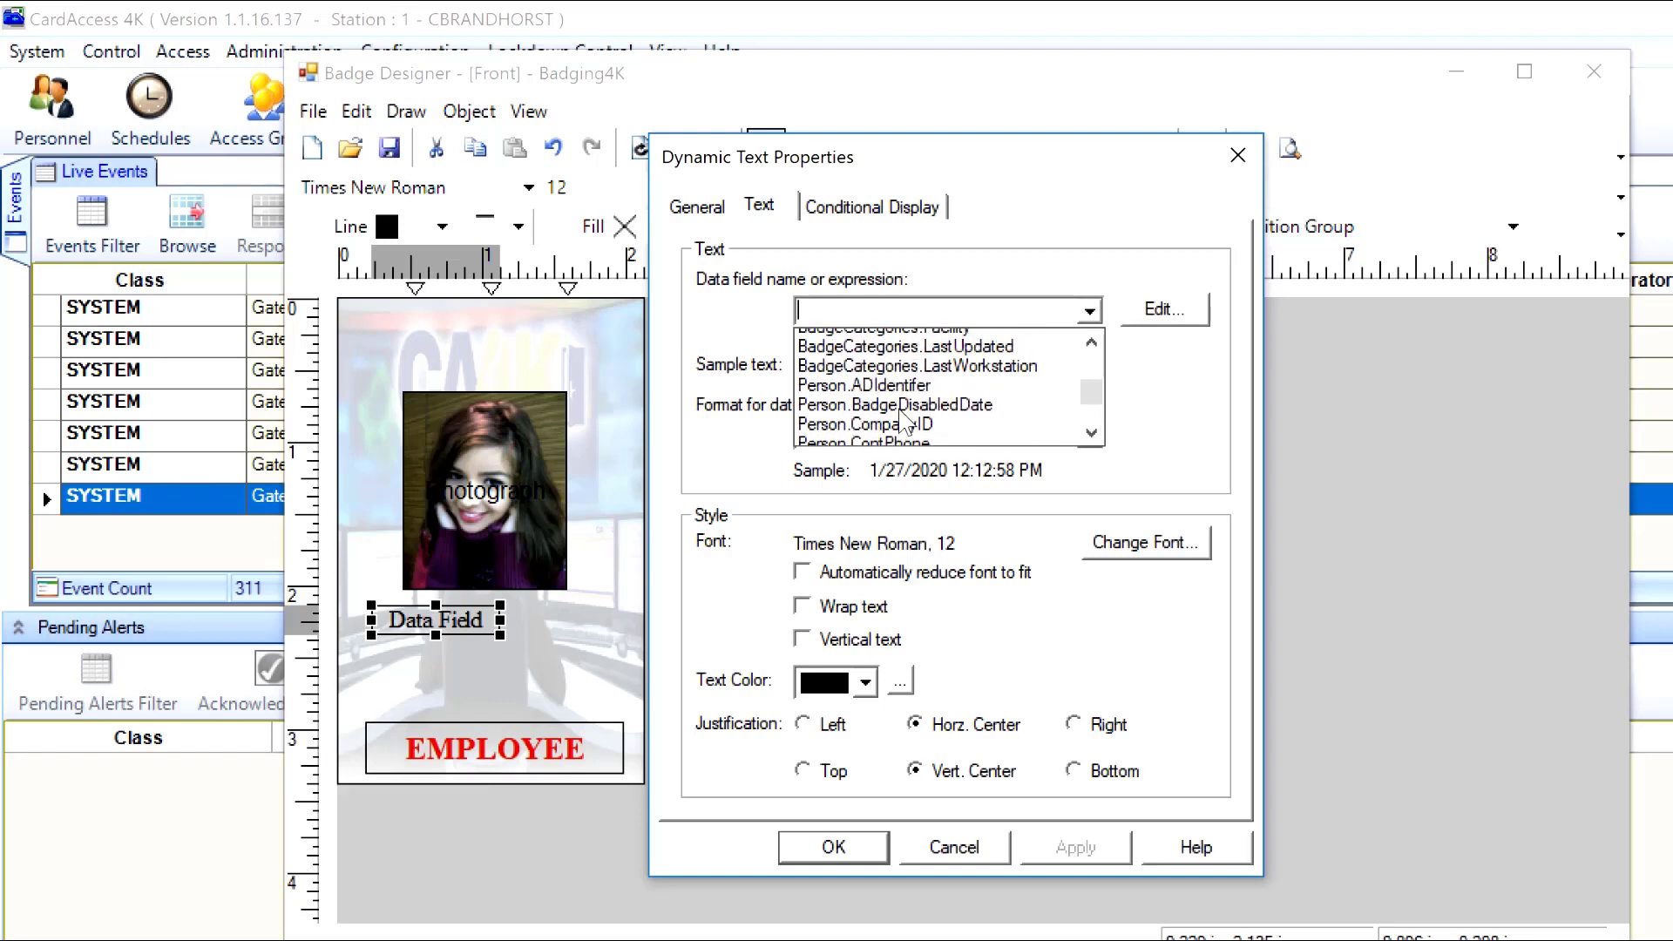
{"action": "scroll", "coordinate": [907, 420], "scroll_direction": "up", "scroll_amount": 3}
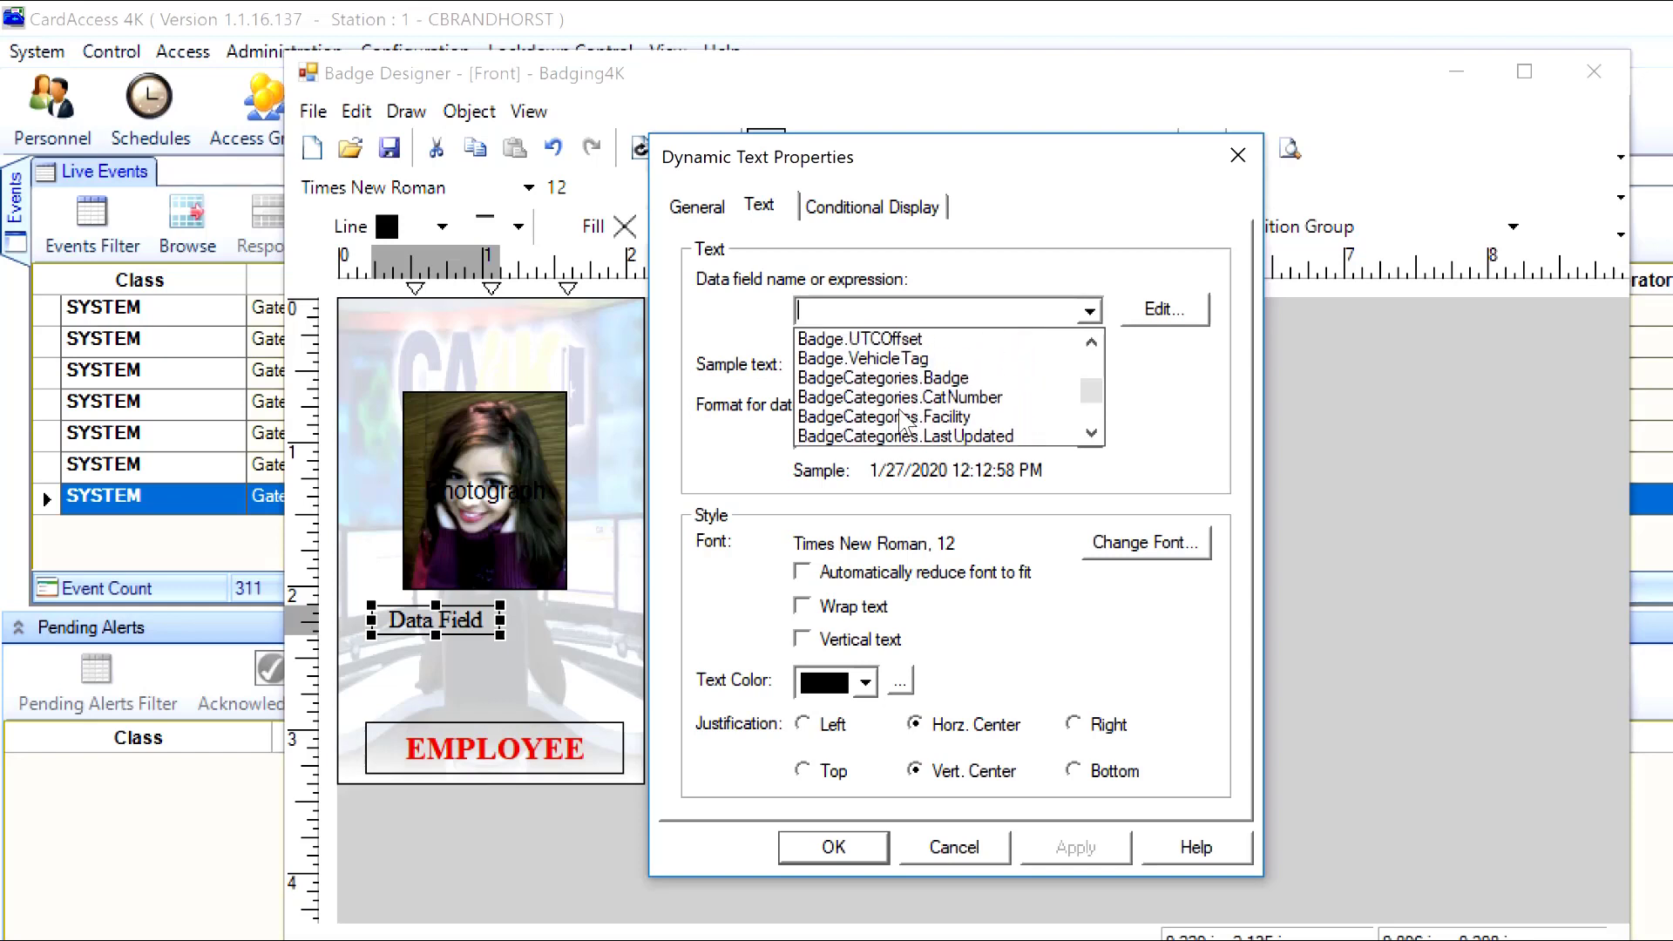
{"action": "scroll", "coordinate": [903, 422], "scroll_direction": "down", "scroll_amount": 2}
{"action": "scroll", "coordinate": [906, 423], "scroll_direction": "down", "scroll_amount": 2}
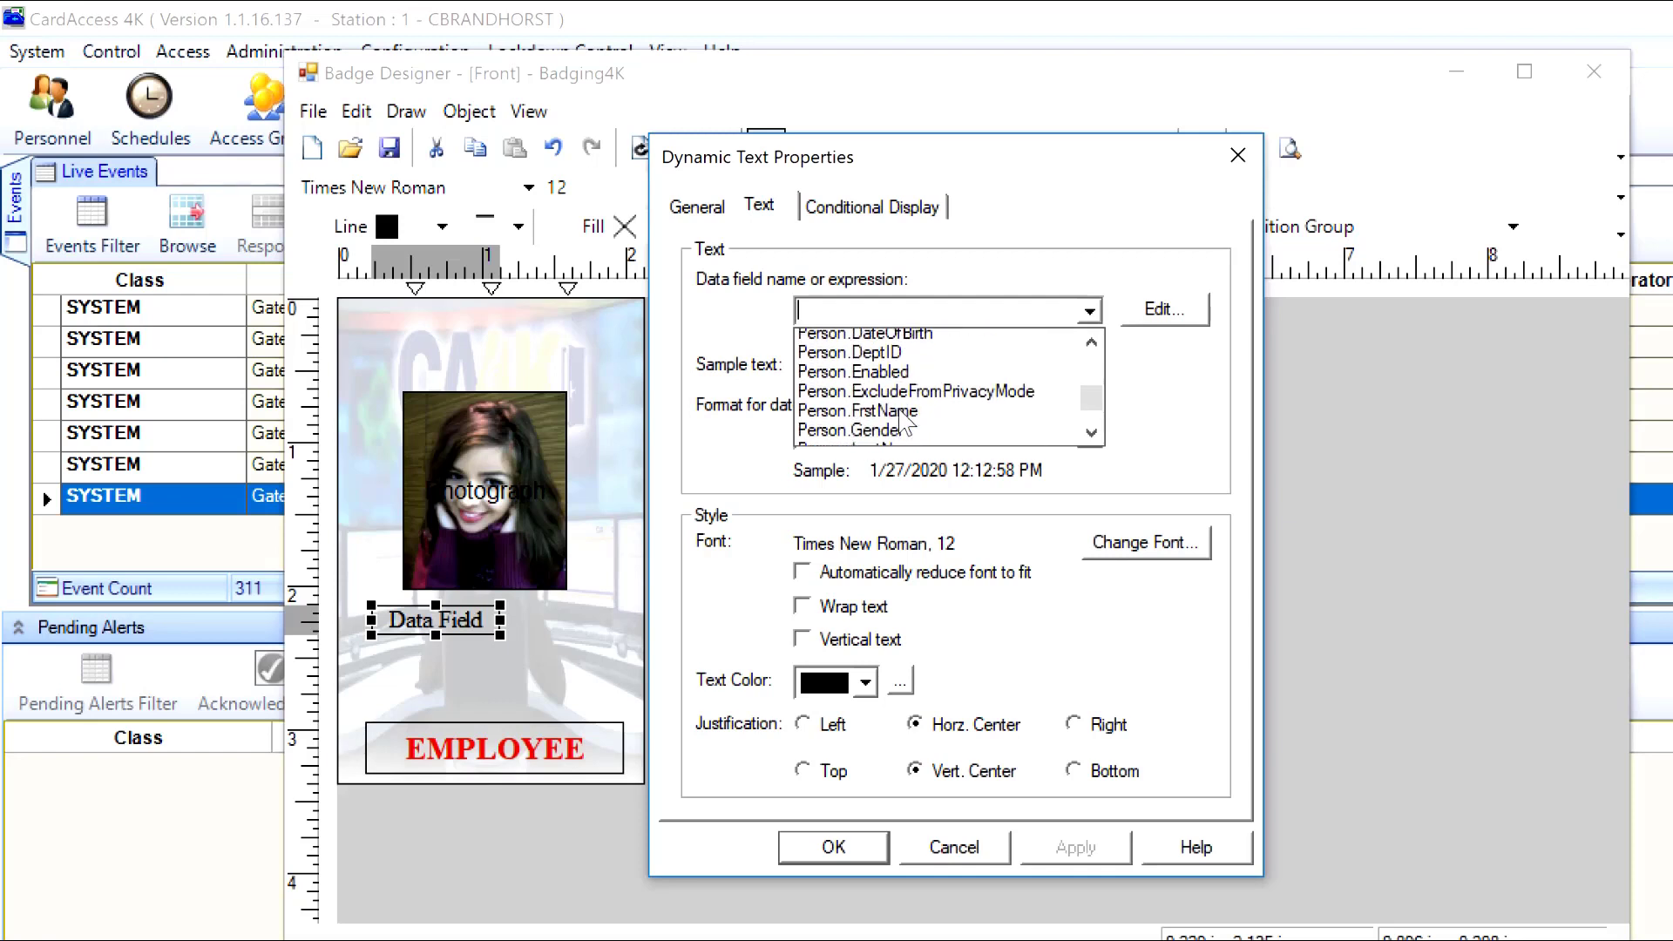
{"action": "scroll", "coordinate": [906, 422], "scroll_direction": "down", "scroll_amount": 1}
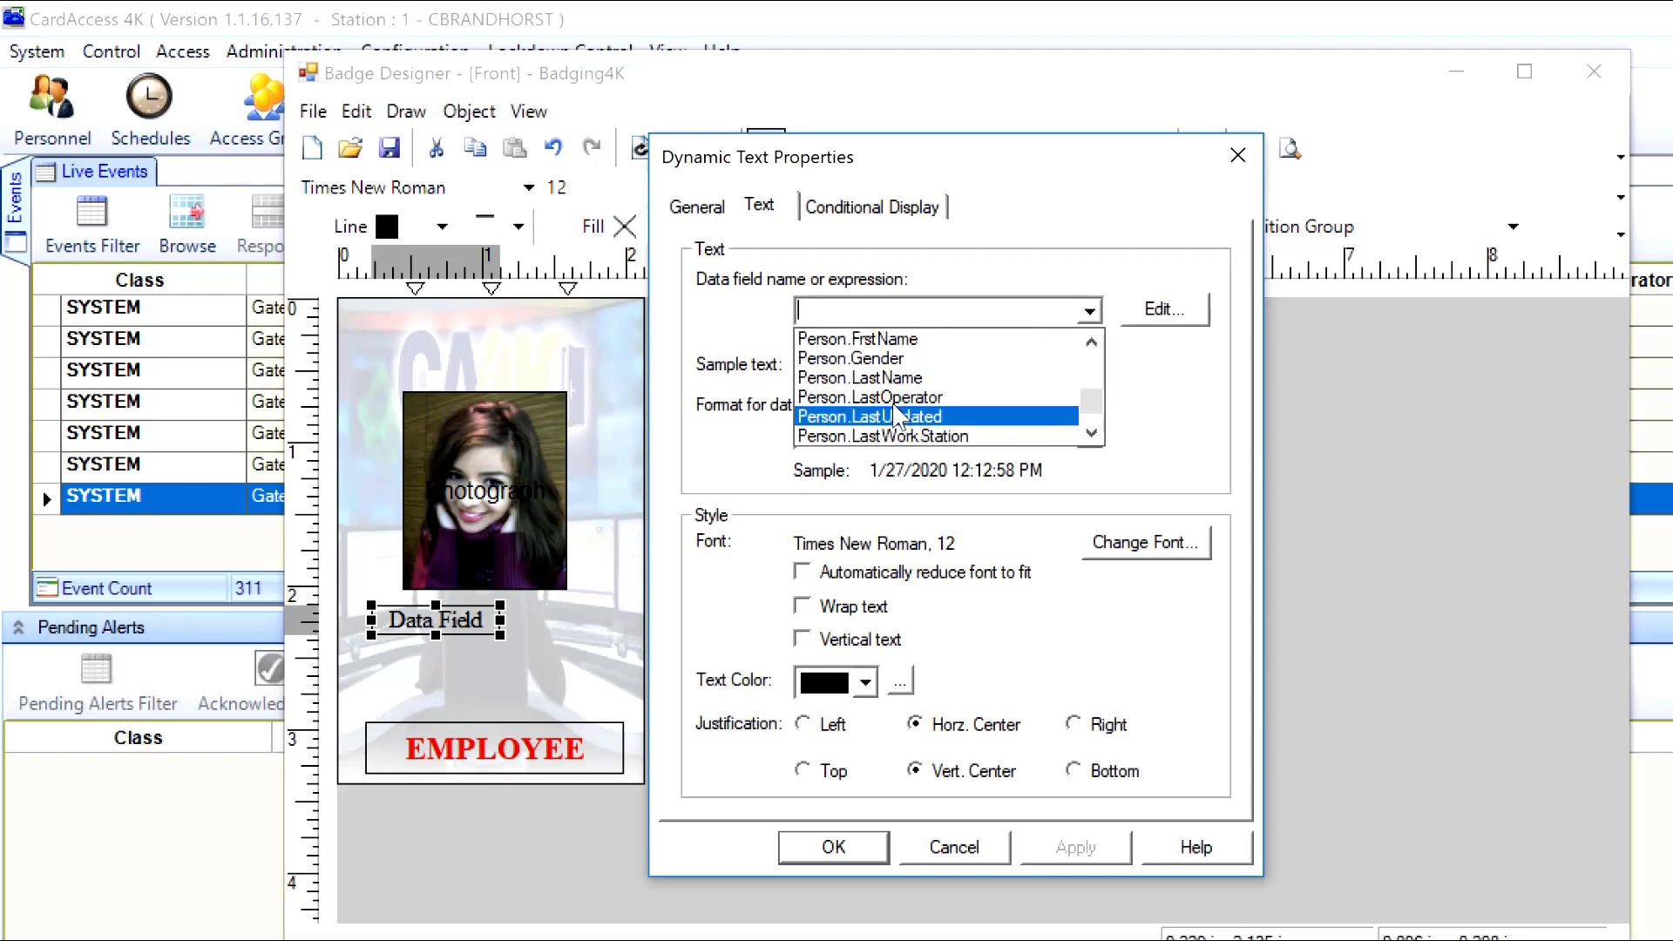
{"action": "left_click", "coordinate": [888, 342]}
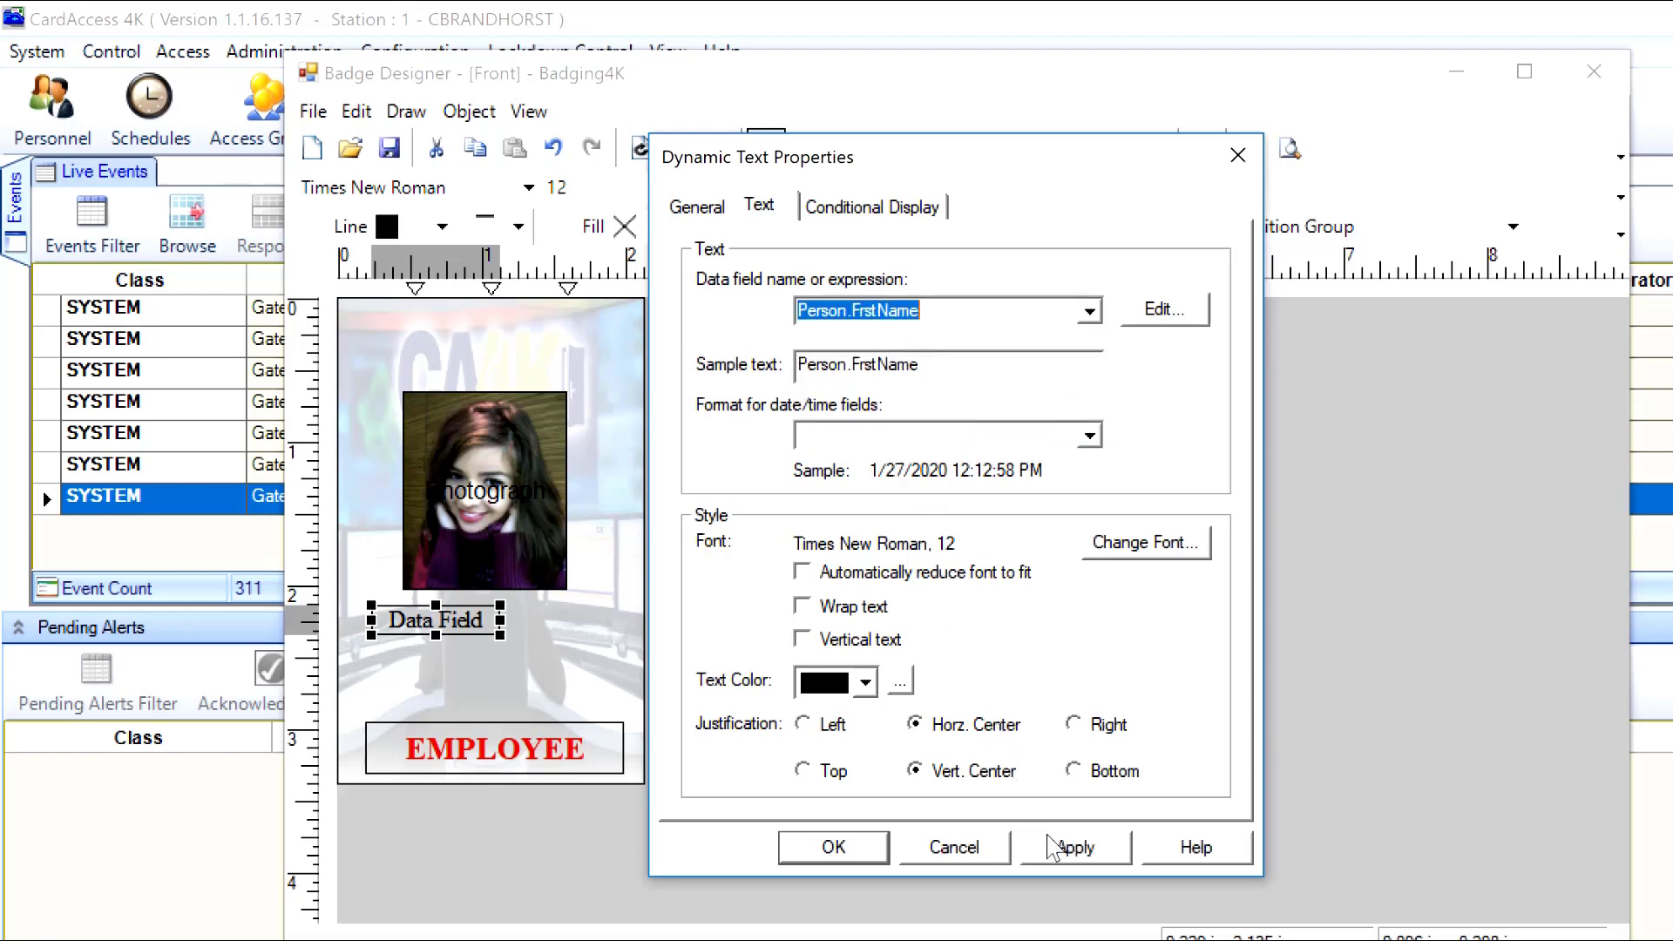
{"action": "left_click", "coordinate": [1065, 854]}
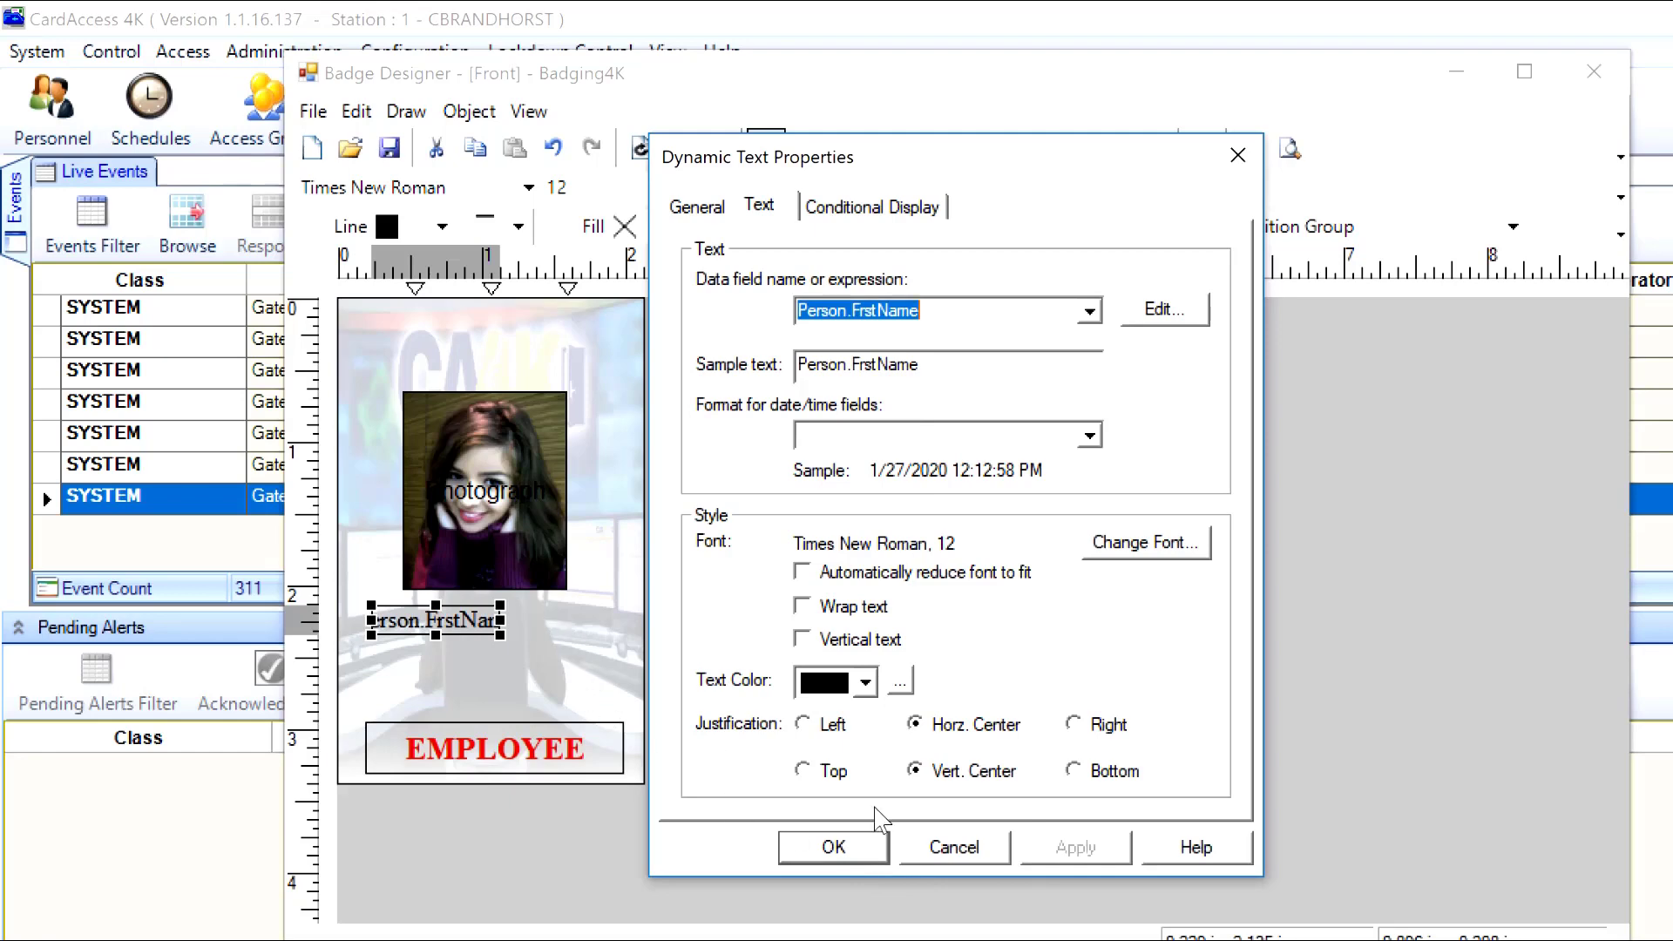
Close the field properties and draw a second data field right of the first-name field
{"action": "left_click", "coordinate": [851, 845]}
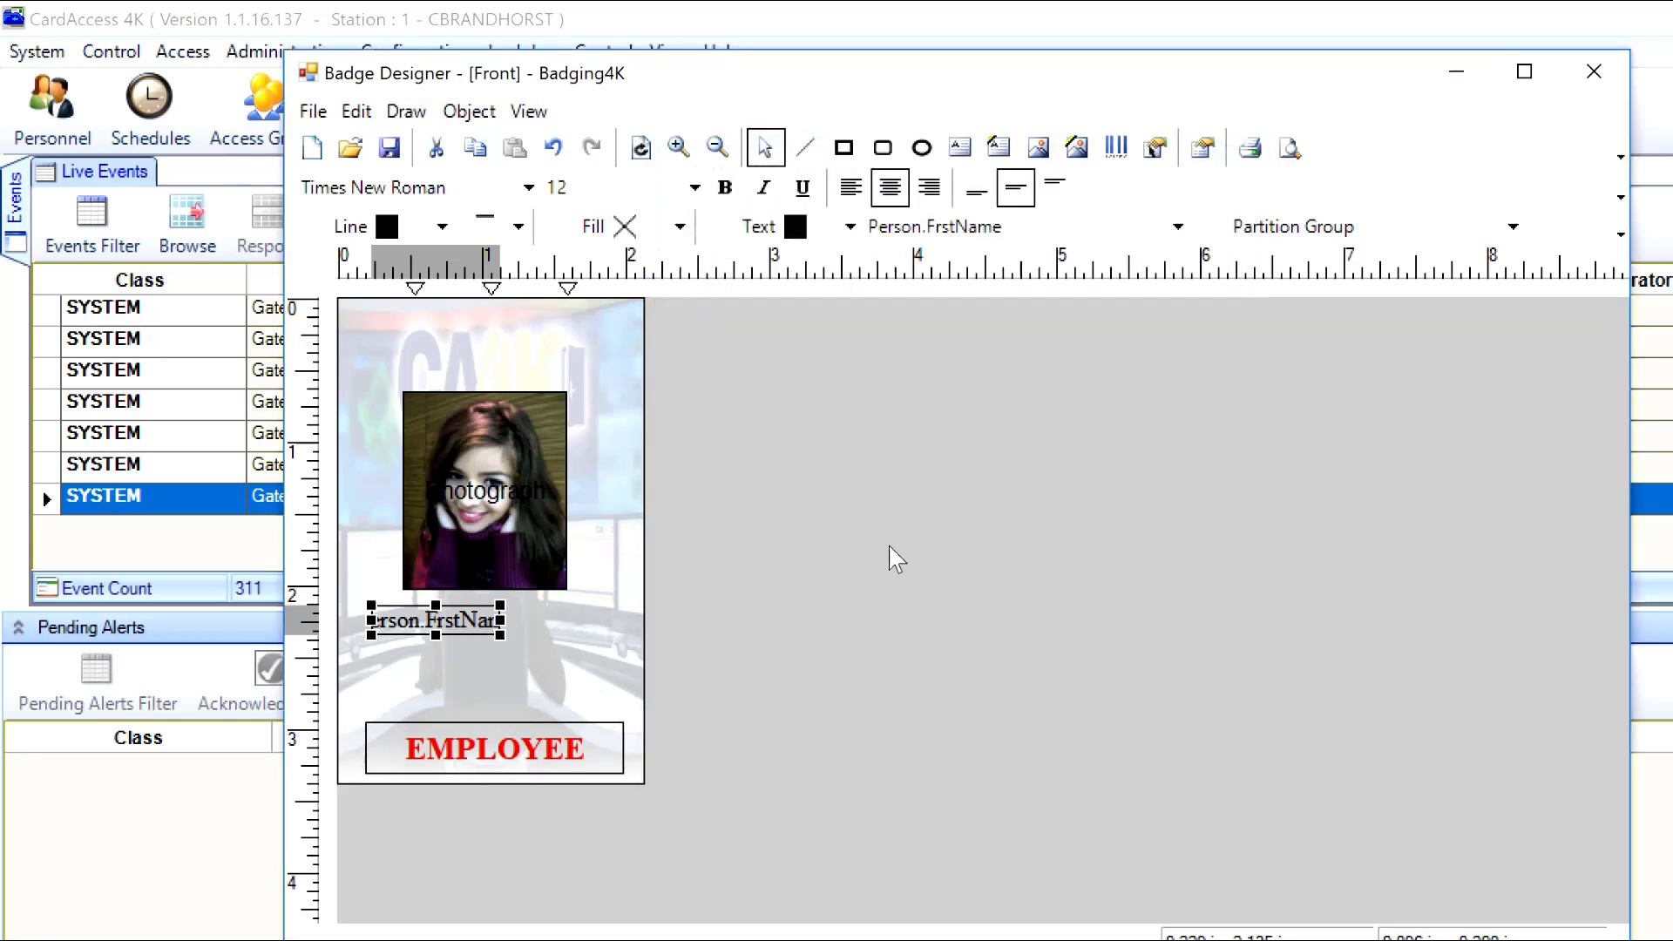
{"action": "left_click", "coordinate": [999, 150]}
{"action": "mouse_move", "coordinate": [518, 605]}
{"action": "left_mouse_down"}
{"action": "mouse_move", "coordinate": [649, 642]}
{"action": "mouse_move", "coordinate": [546, 636]}
{"action": "mouse_move", "coordinate": [547, 622]}
{"action": "left_mouse_up"}
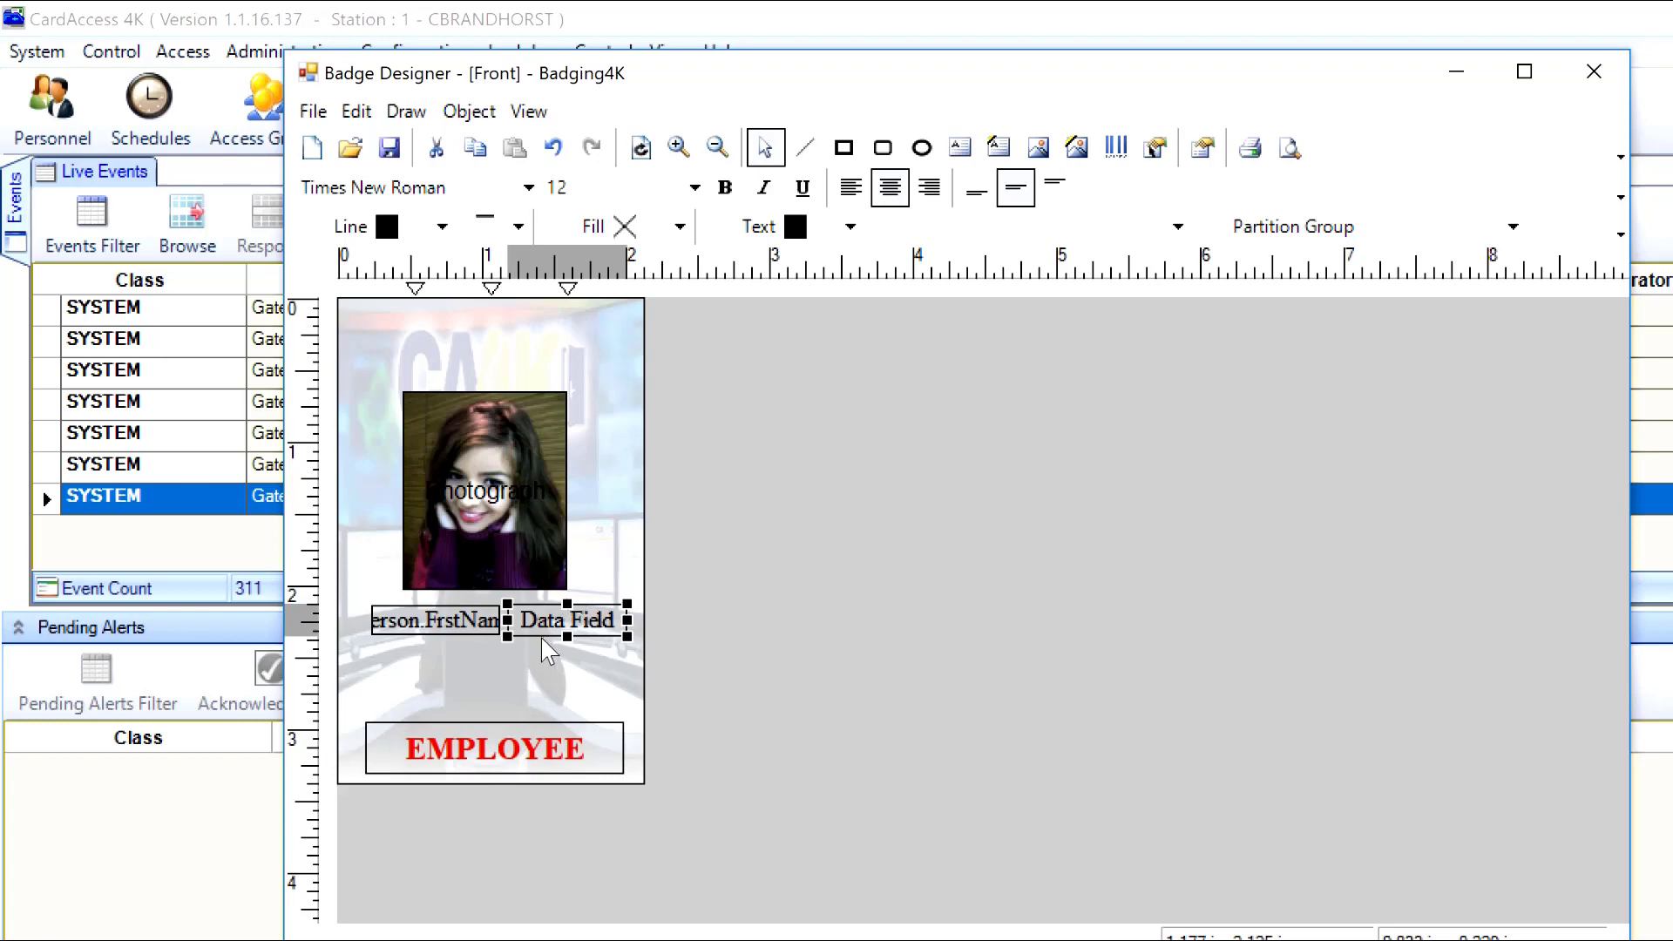
Bind the second field to Person.LastName with automatic font reduction to fit, and apply
{"action": "right_click", "coordinate": [548, 632]}
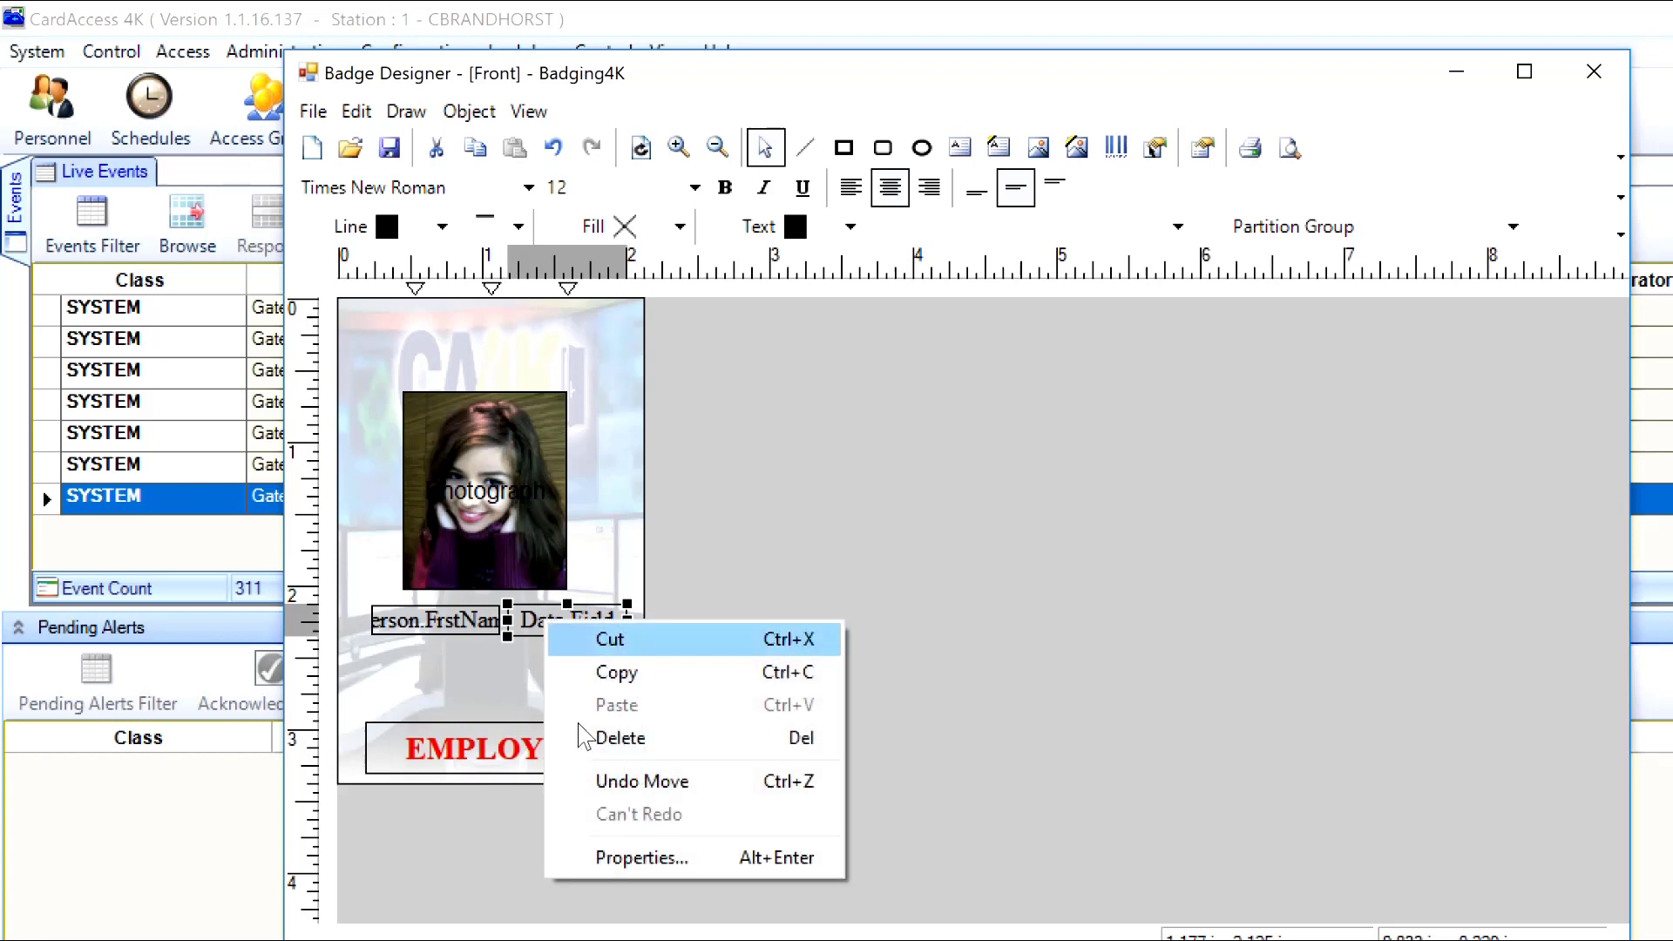
{"action": "left_click", "coordinate": [644, 859]}
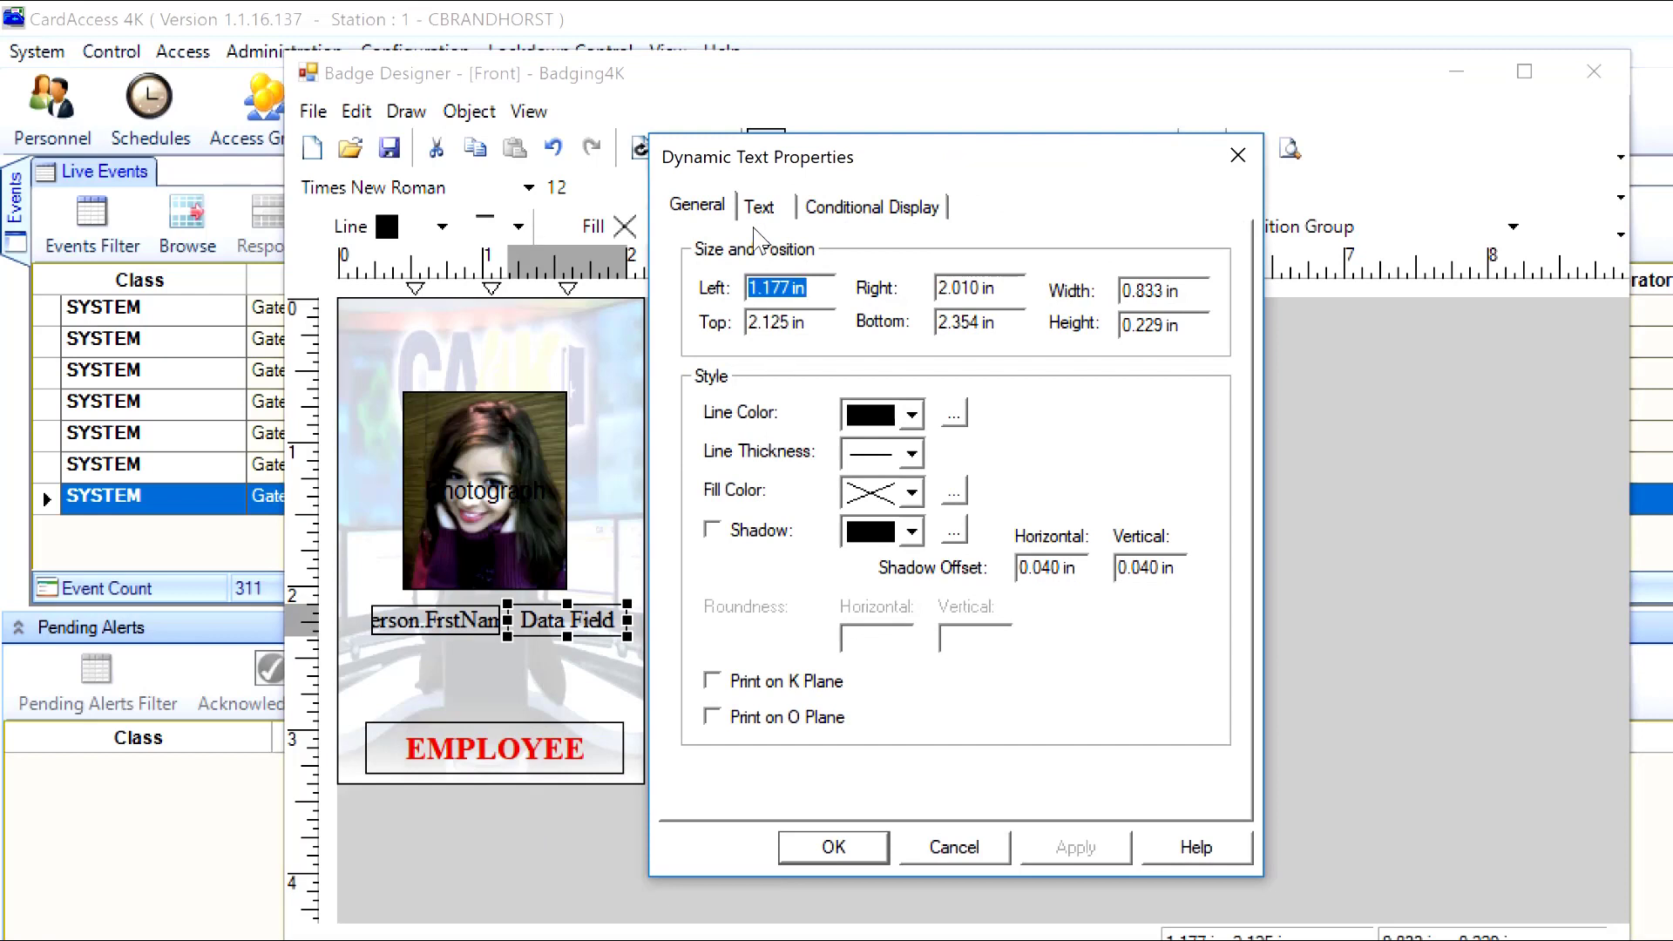
{"action": "left_click", "coordinate": [769, 211]}
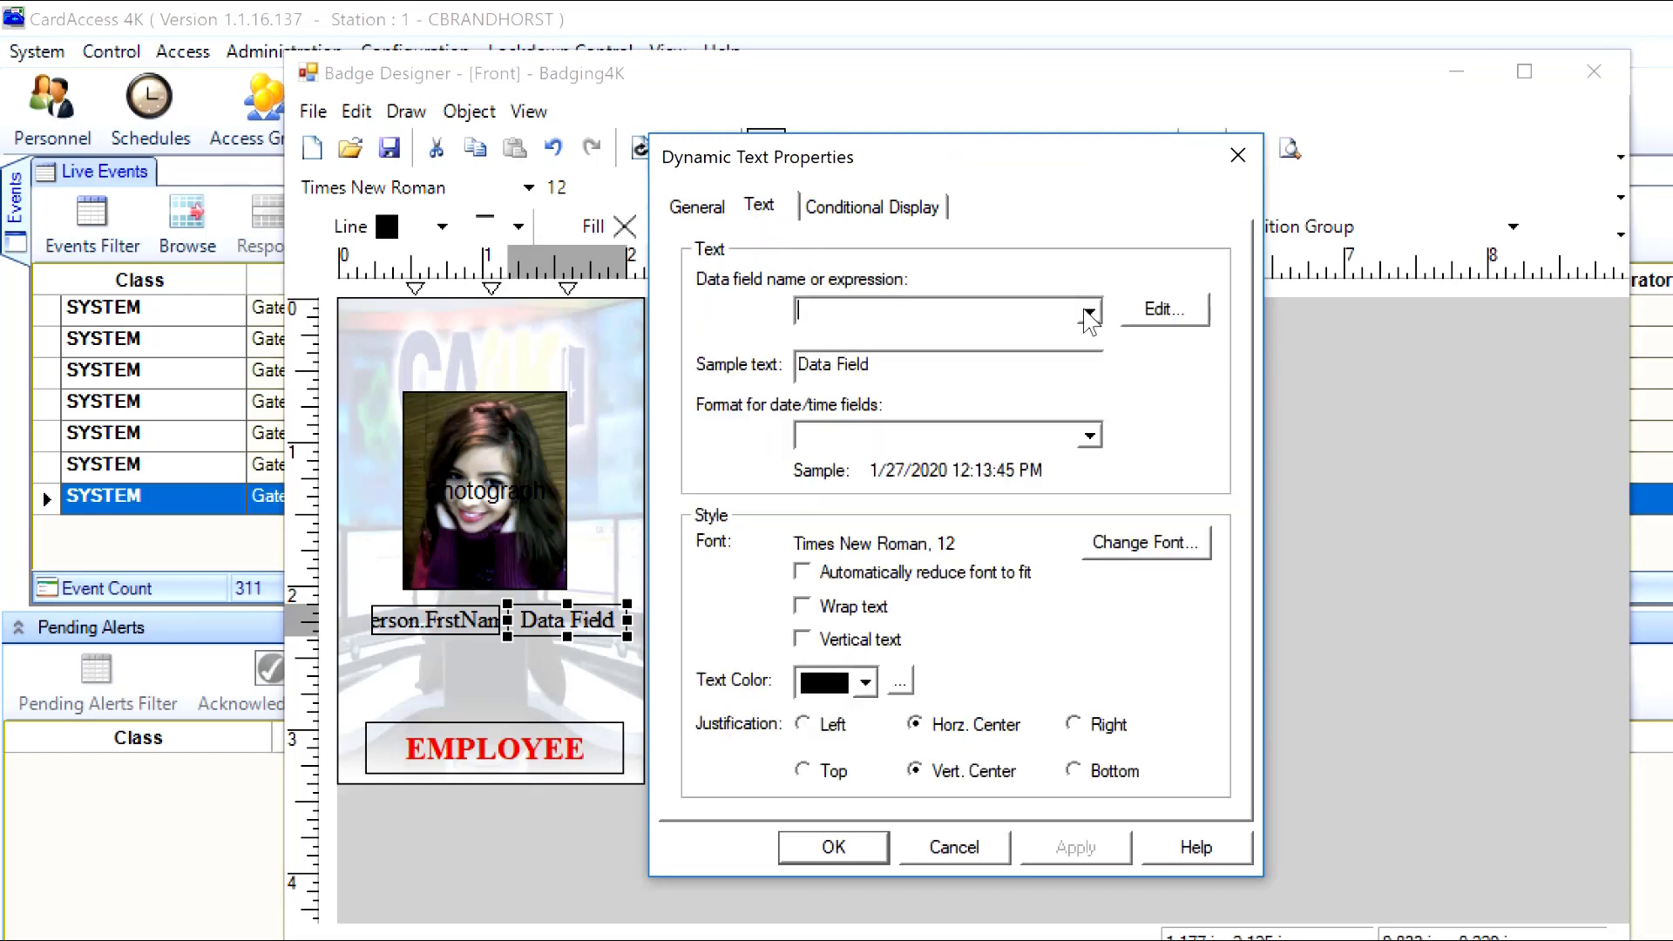
{"action": "left_click", "coordinate": [1091, 313]}
{"action": "scroll", "coordinate": [915, 384], "scroll_direction": "down", "scroll_amount": 5}
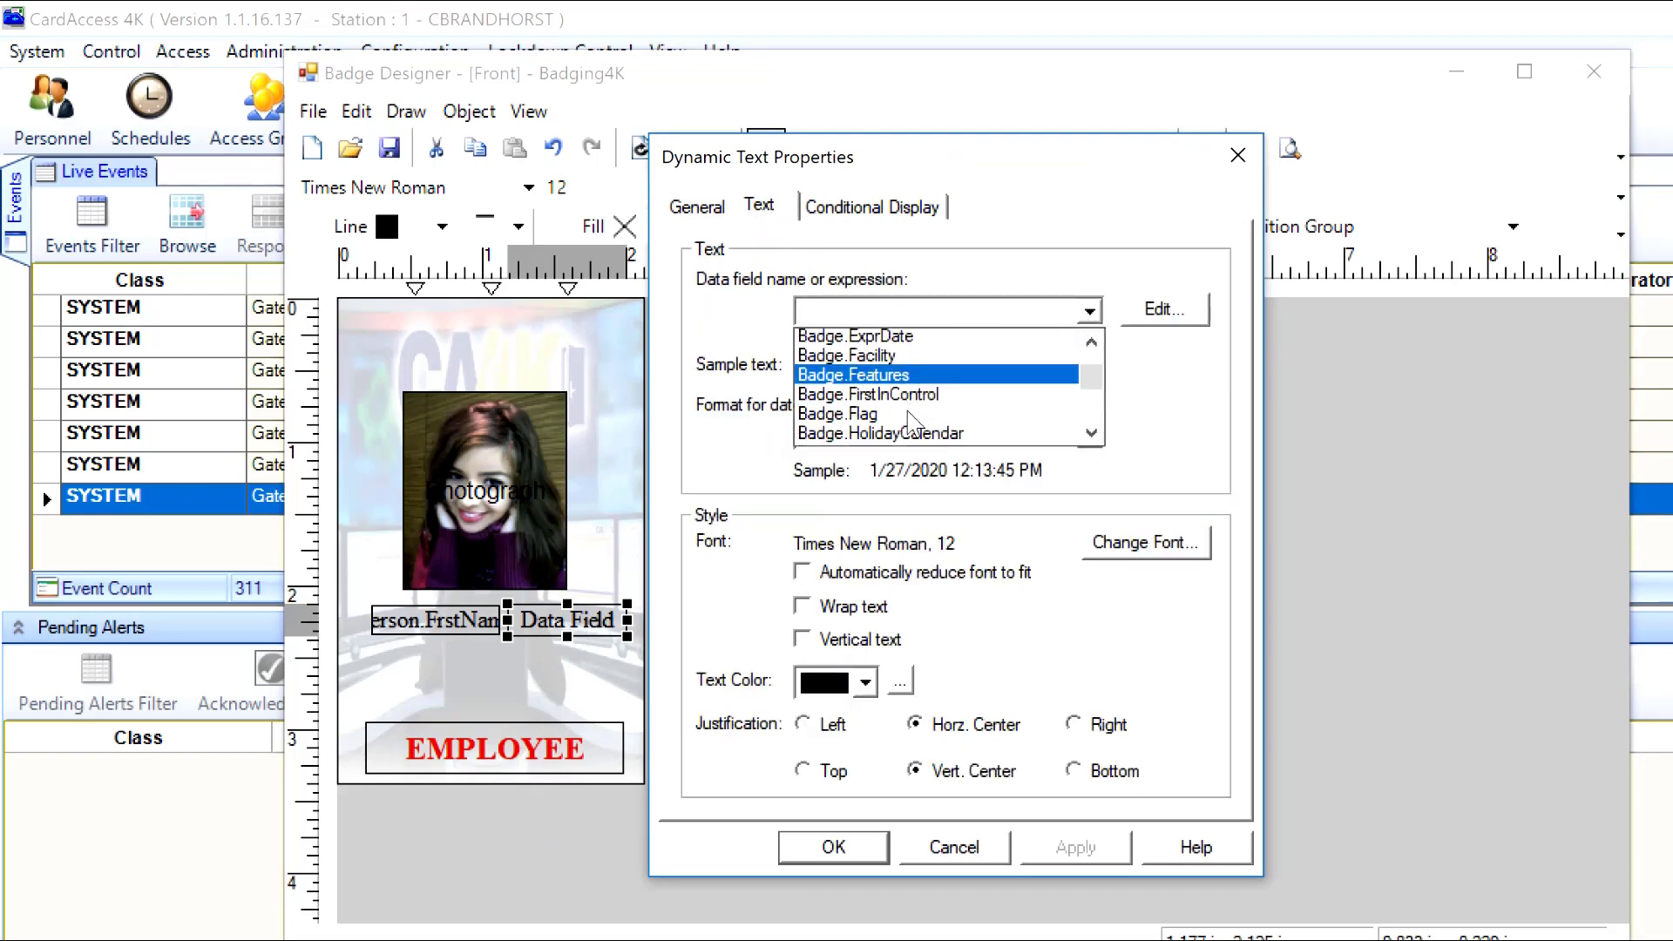
{"action": "scroll", "coordinate": [915, 422], "scroll_direction": "down", "scroll_amount": 6}
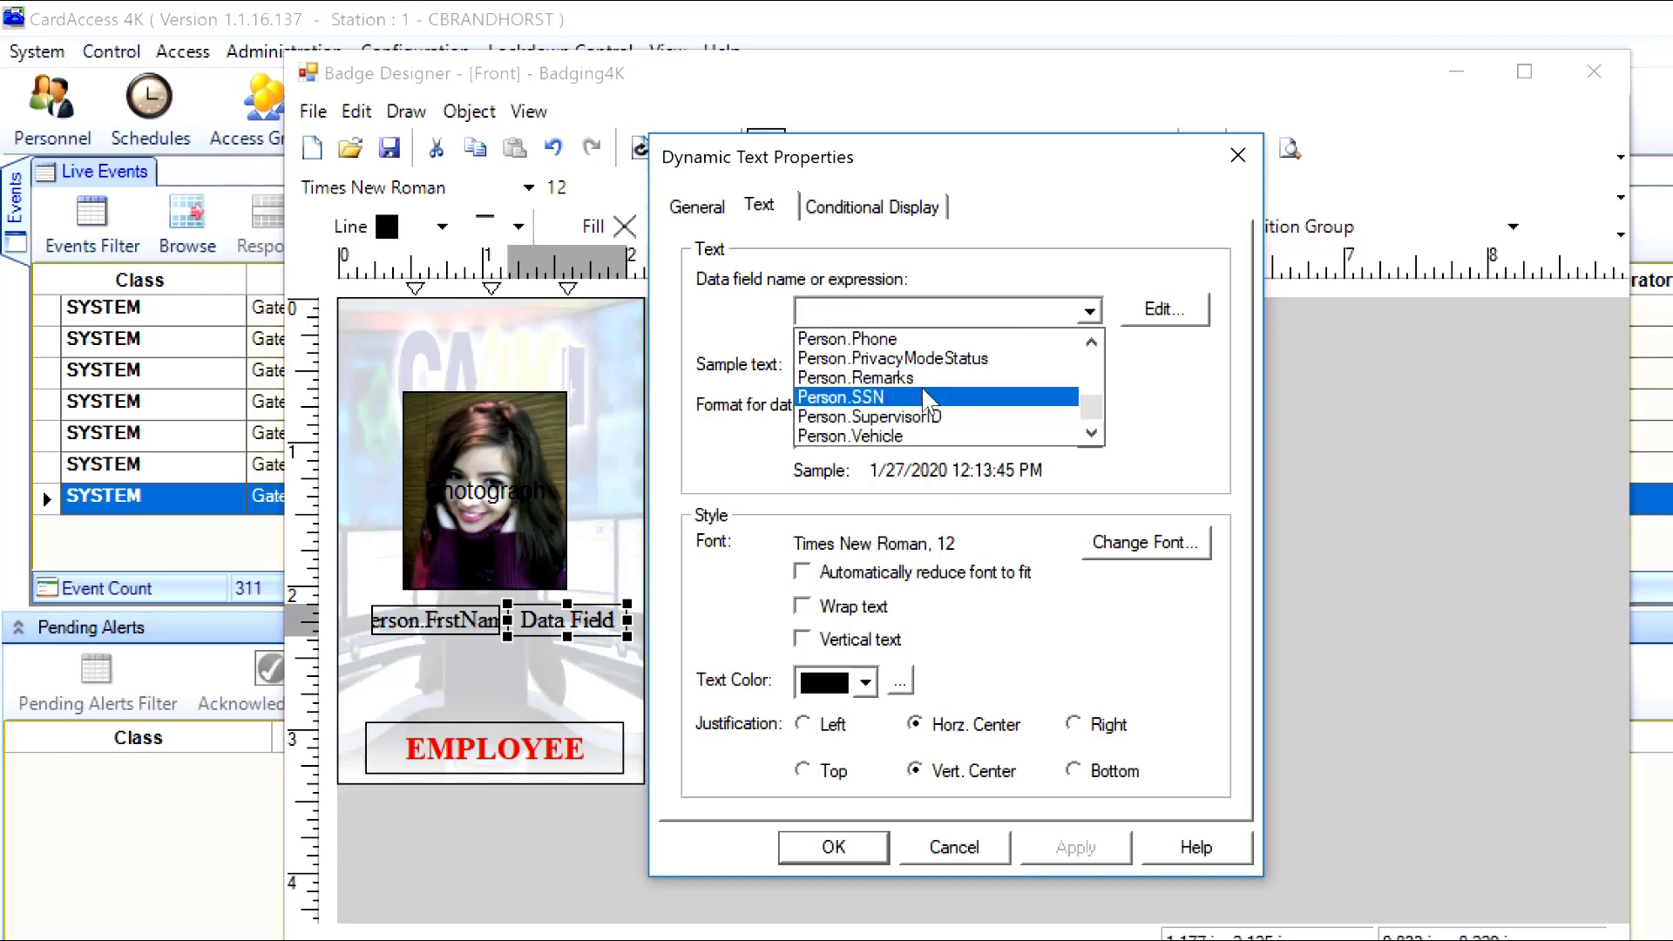
{"action": "scroll", "coordinate": [914, 399], "scroll_direction": "down", "scroll_amount": 1}
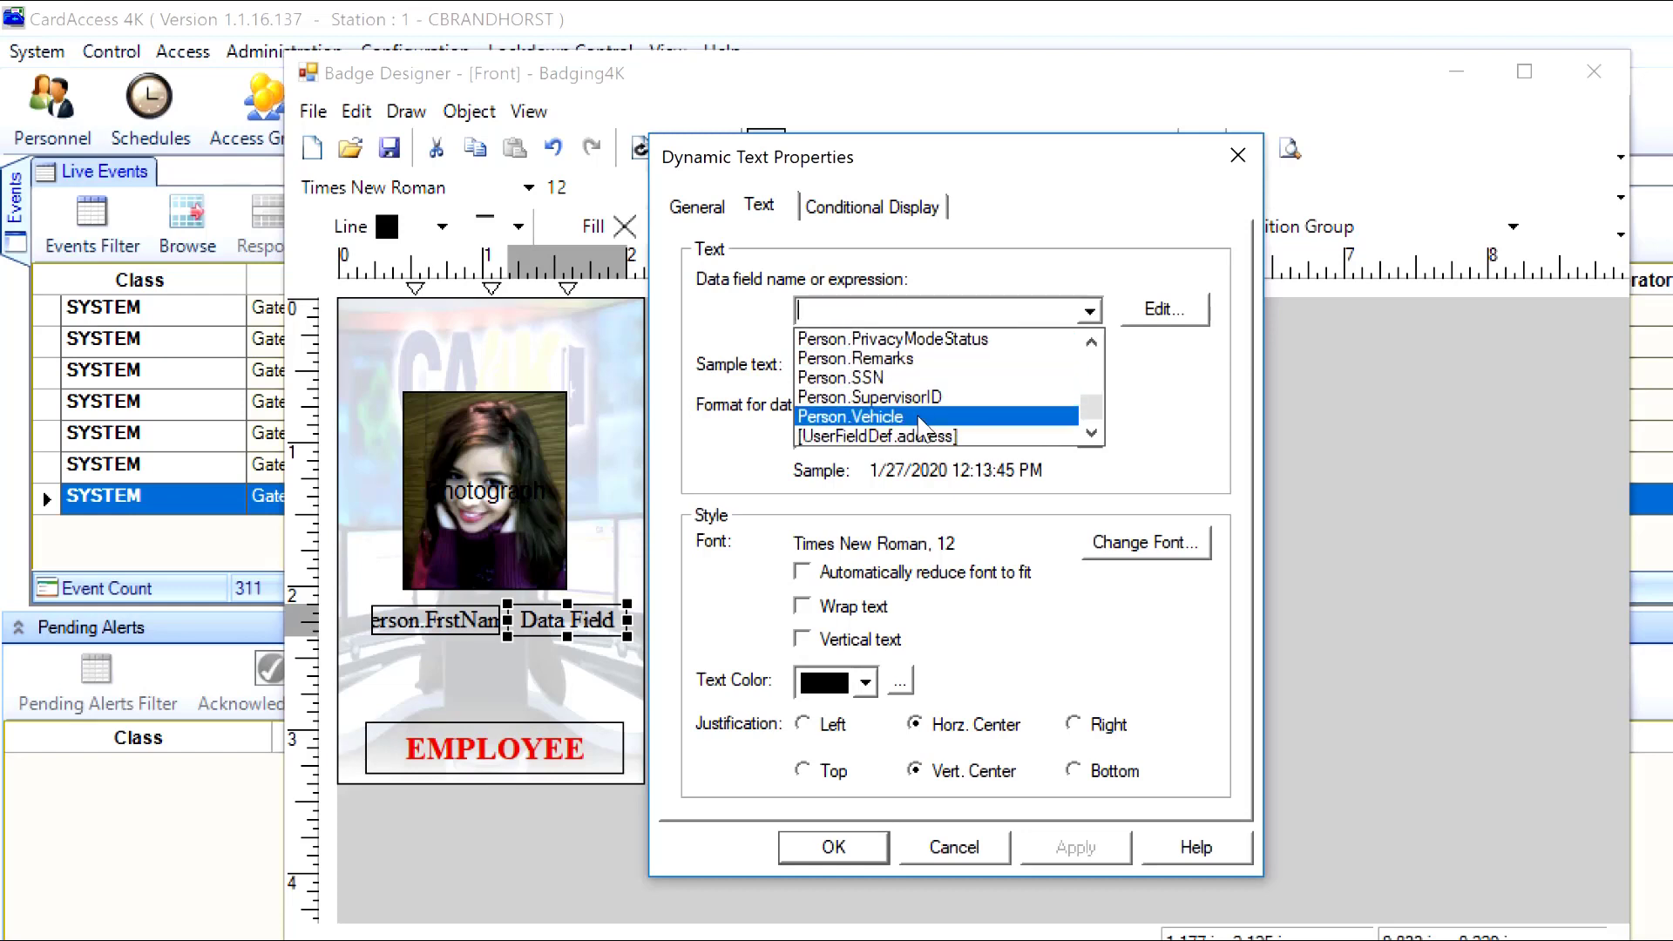
{"action": "scroll", "coordinate": [921, 427], "scroll_direction": "up", "scroll_amount": 2}
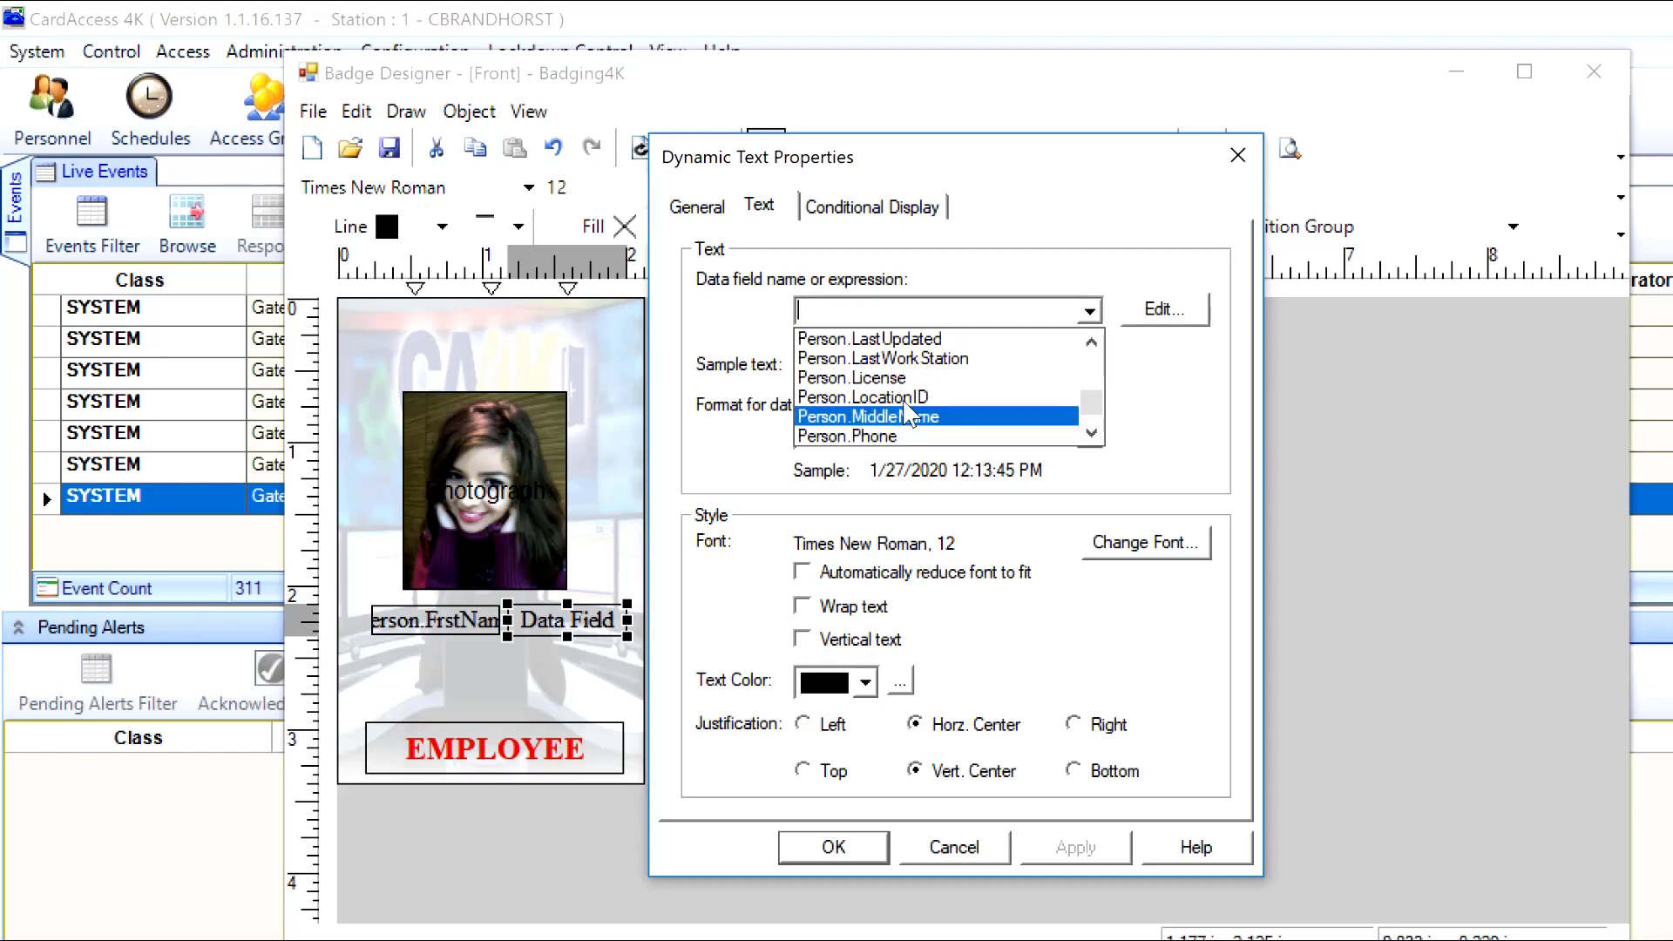
{"action": "scroll", "coordinate": [907, 401], "scroll_direction": "up", "scroll_amount": 2}
{"action": "scroll", "coordinate": [904, 396], "scroll_direction": "up", "scroll_amount": 1}
{"action": "scroll", "coordinate": [893, 398], "scroll_direction": "down", "scroll_amount": 2}
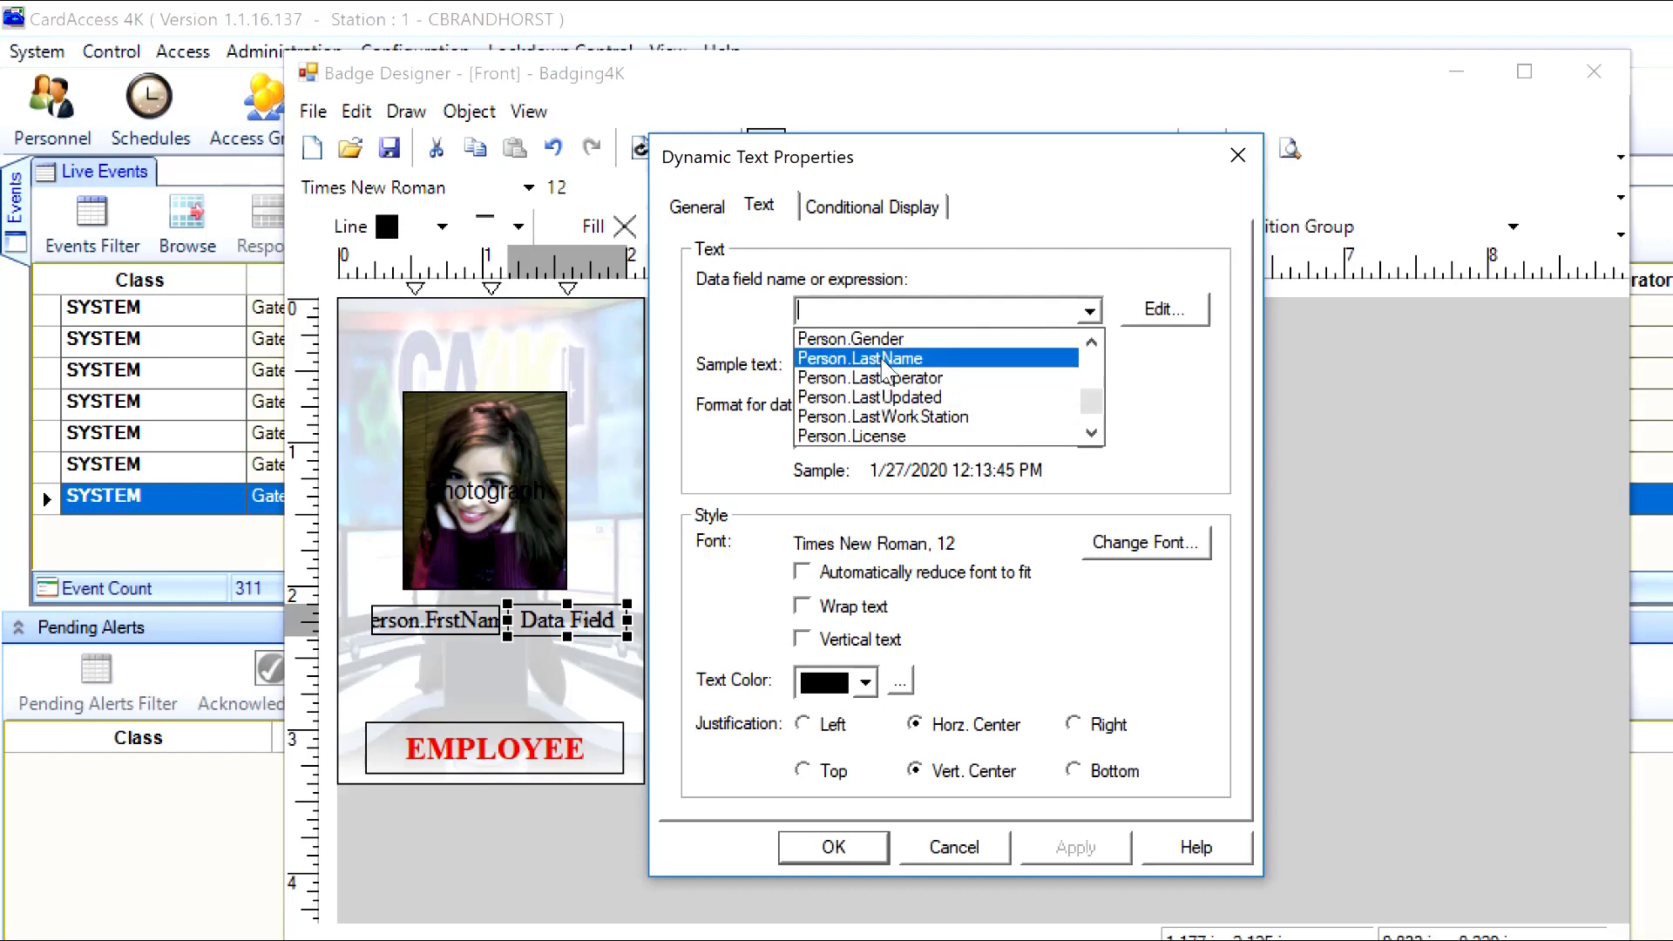
{"action": "left_click", "coordinate": [893, 358]}
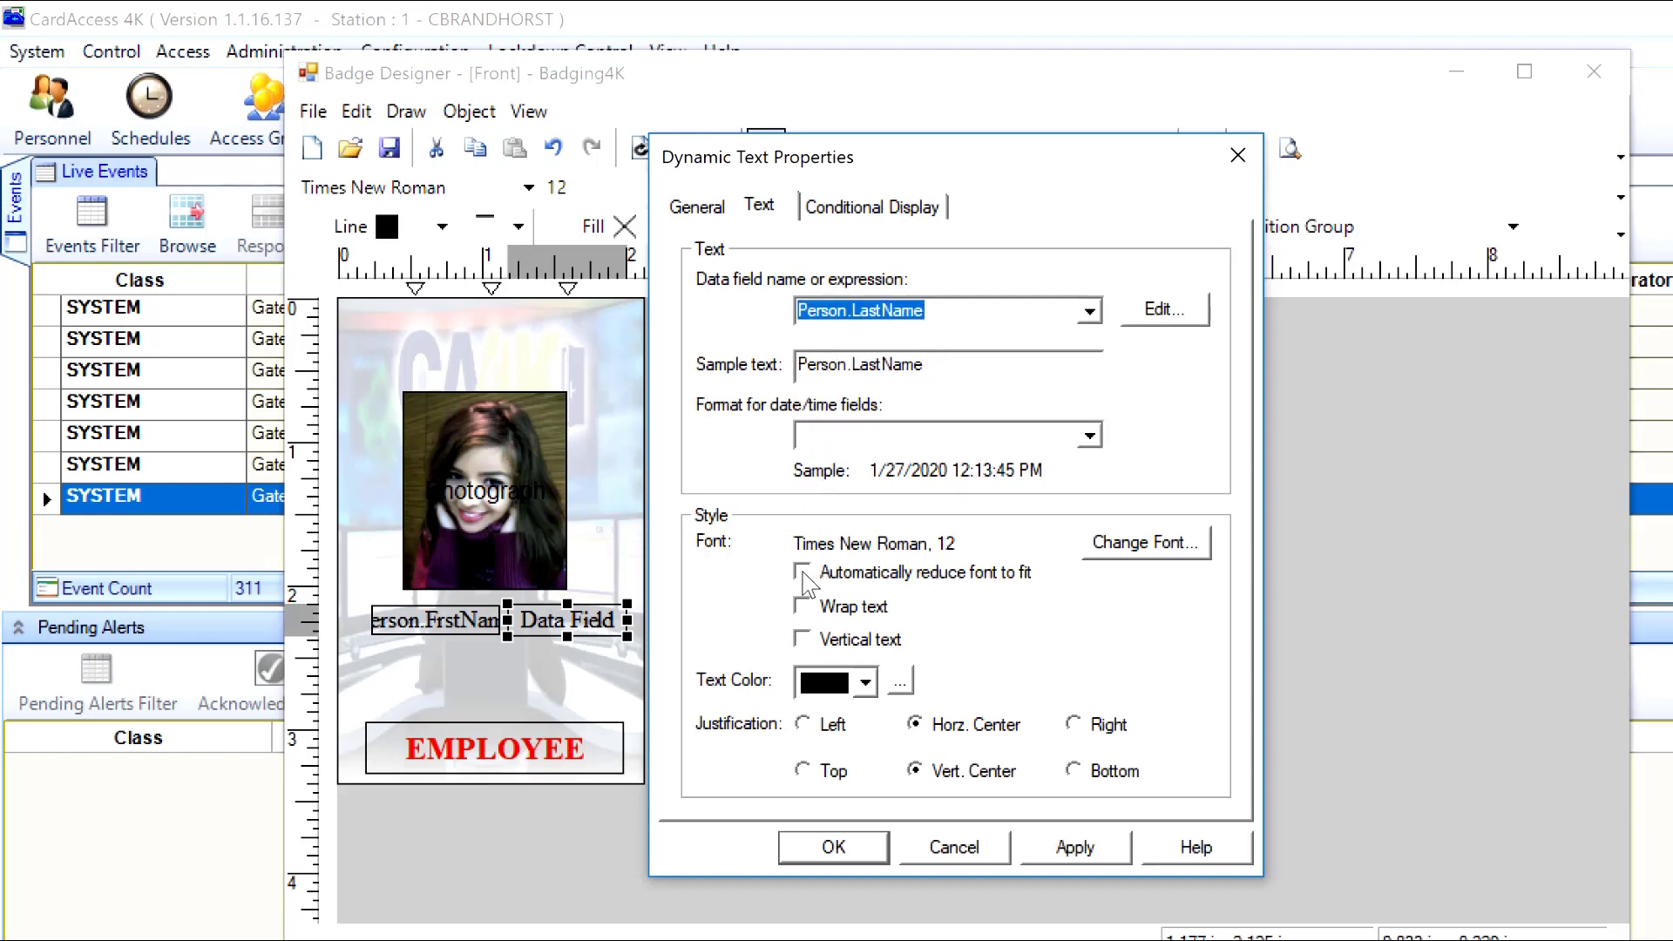
{"action": "left_click", "coordinate": [801, 573]}
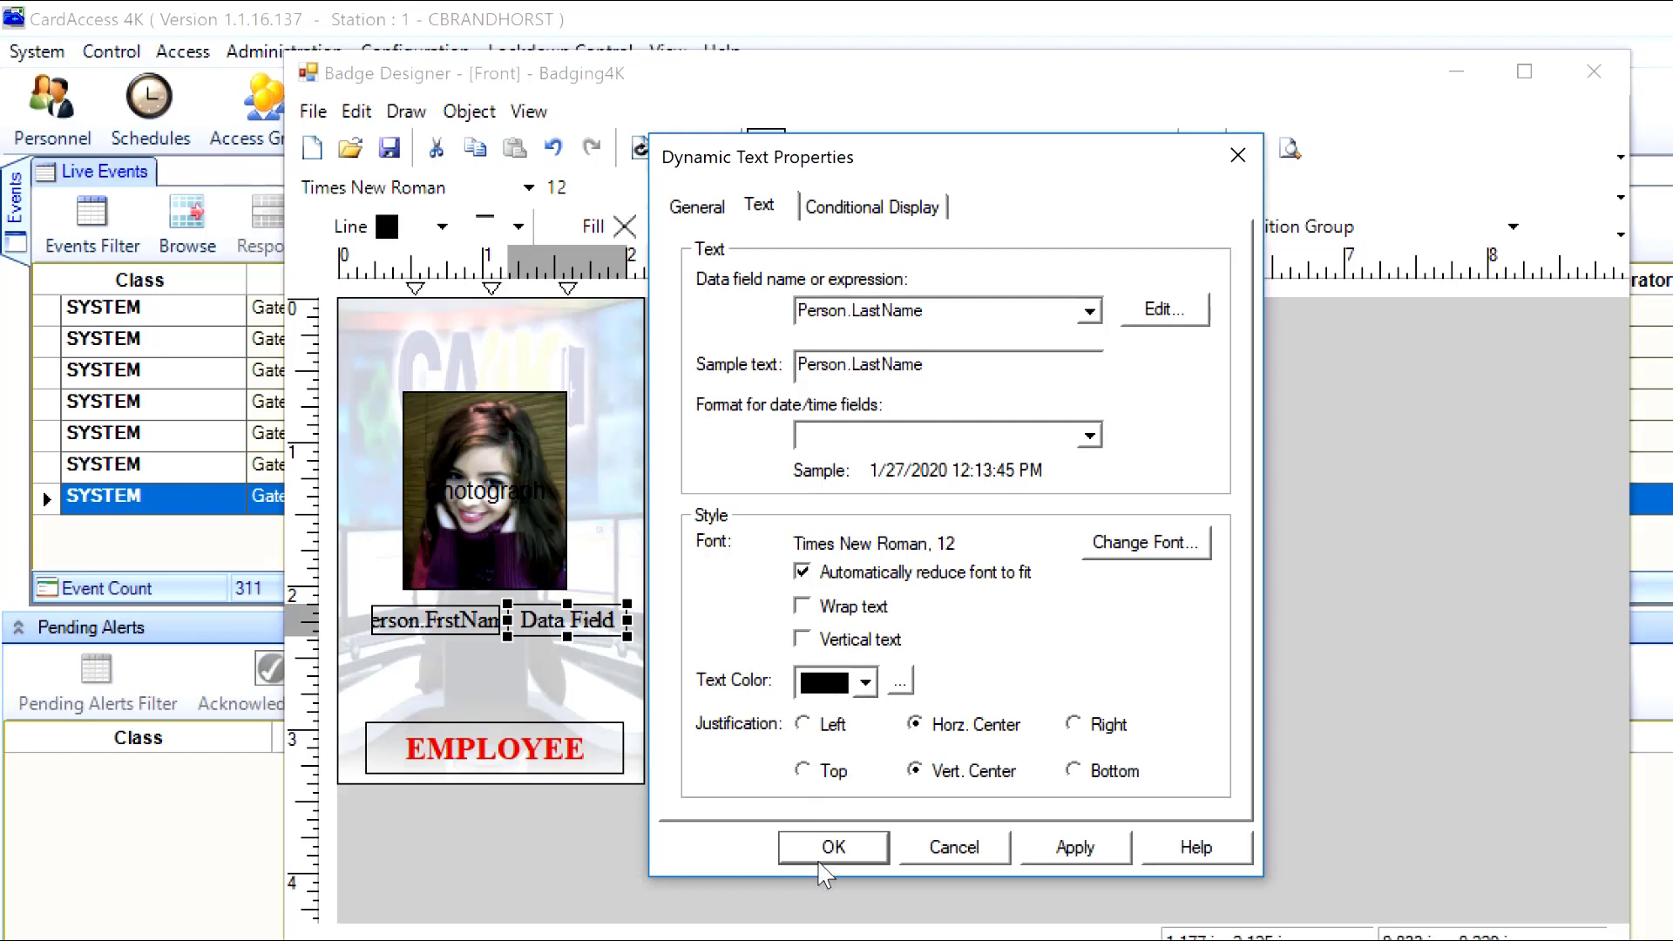
{"action": "left_click", "coordinate": [1072, 848]}
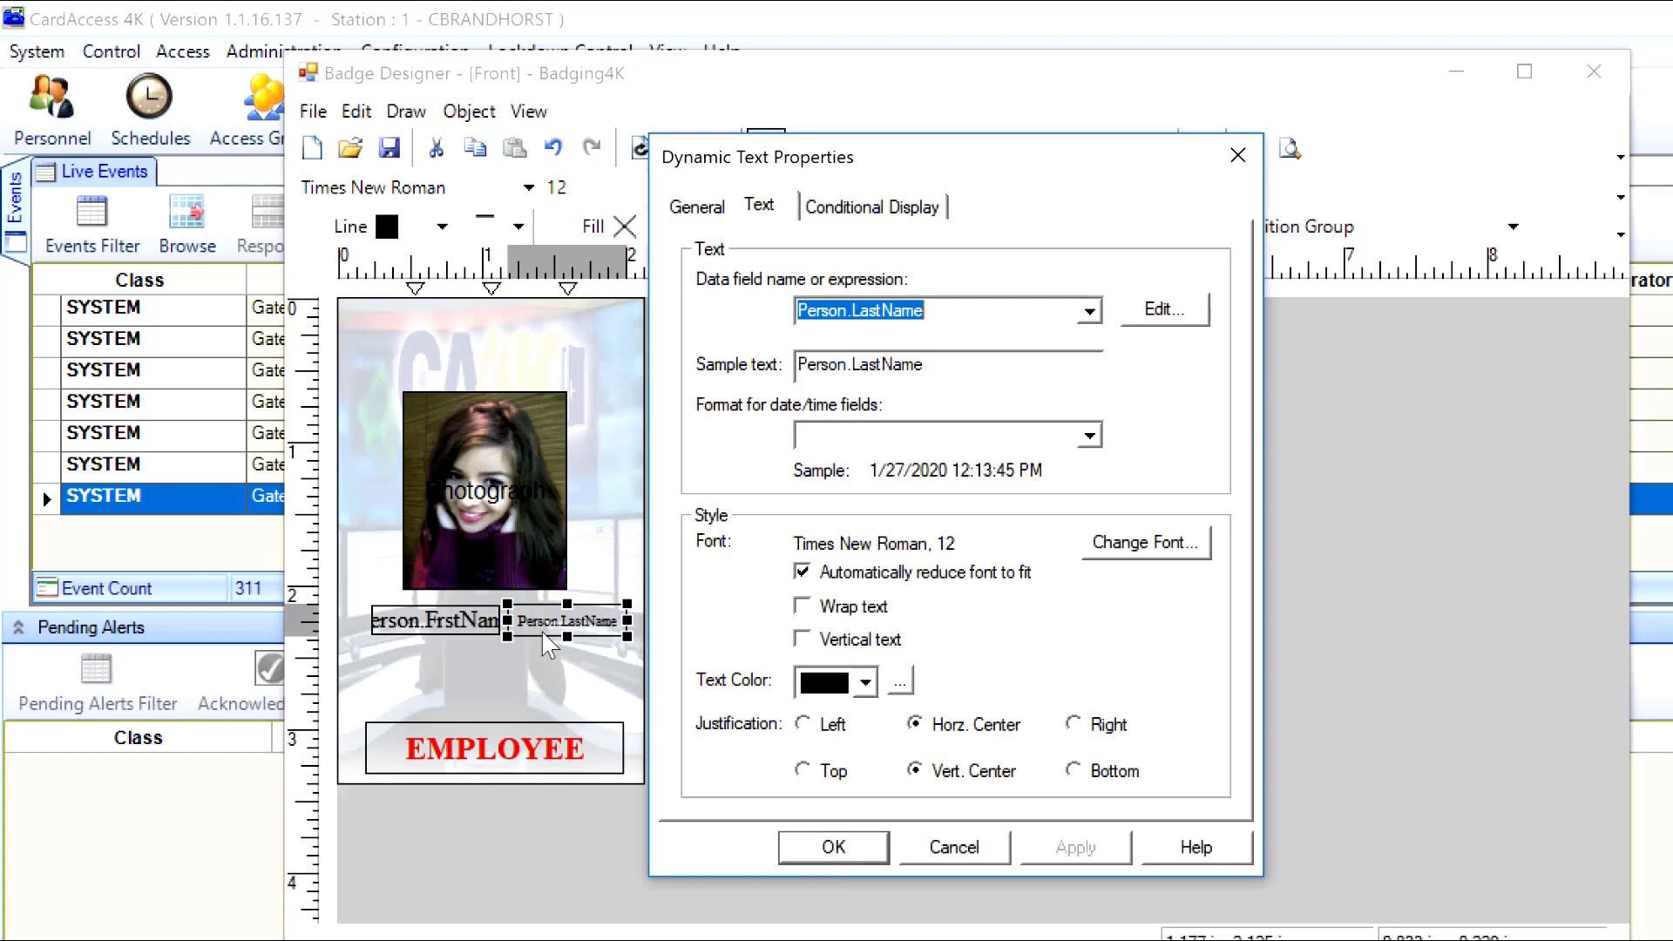
Close the last-name properties and enable 'Automatically reduce font to fit' for Person.FrstName
{"action": "left_click", "coordinate": [833, 847]}
{"action": "left_click", "coordinate": [456, 622]}
{"action": "right_click", "coordinate": [454, 622]}
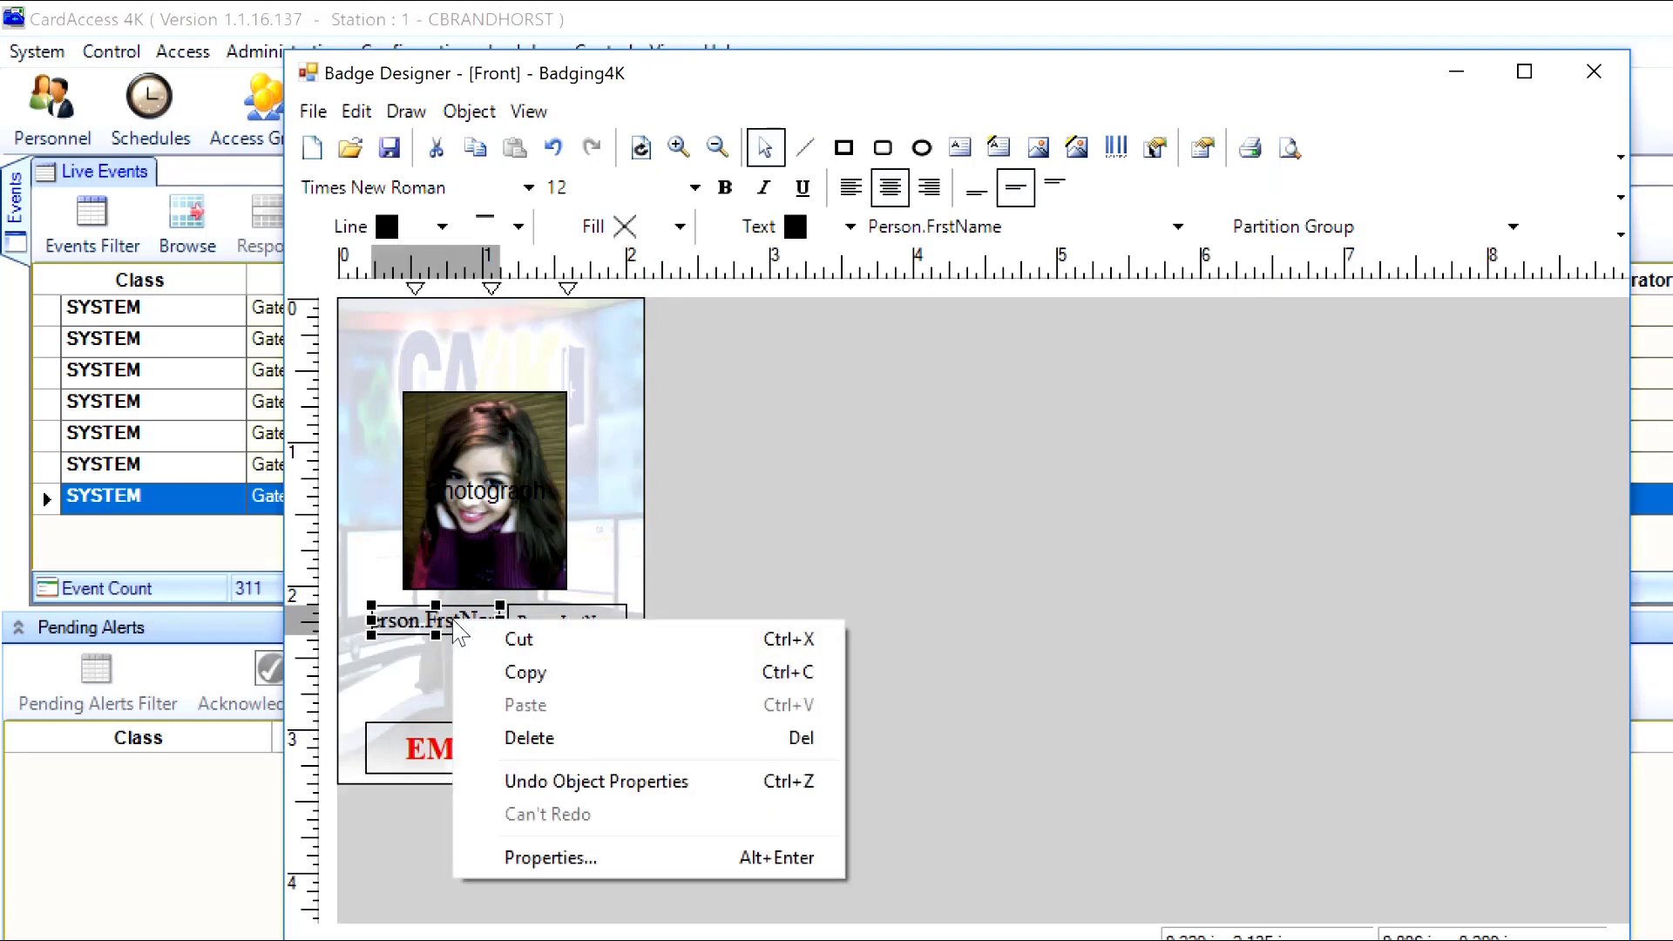
{"action": "left_click", "coordinate": [600, 856]}
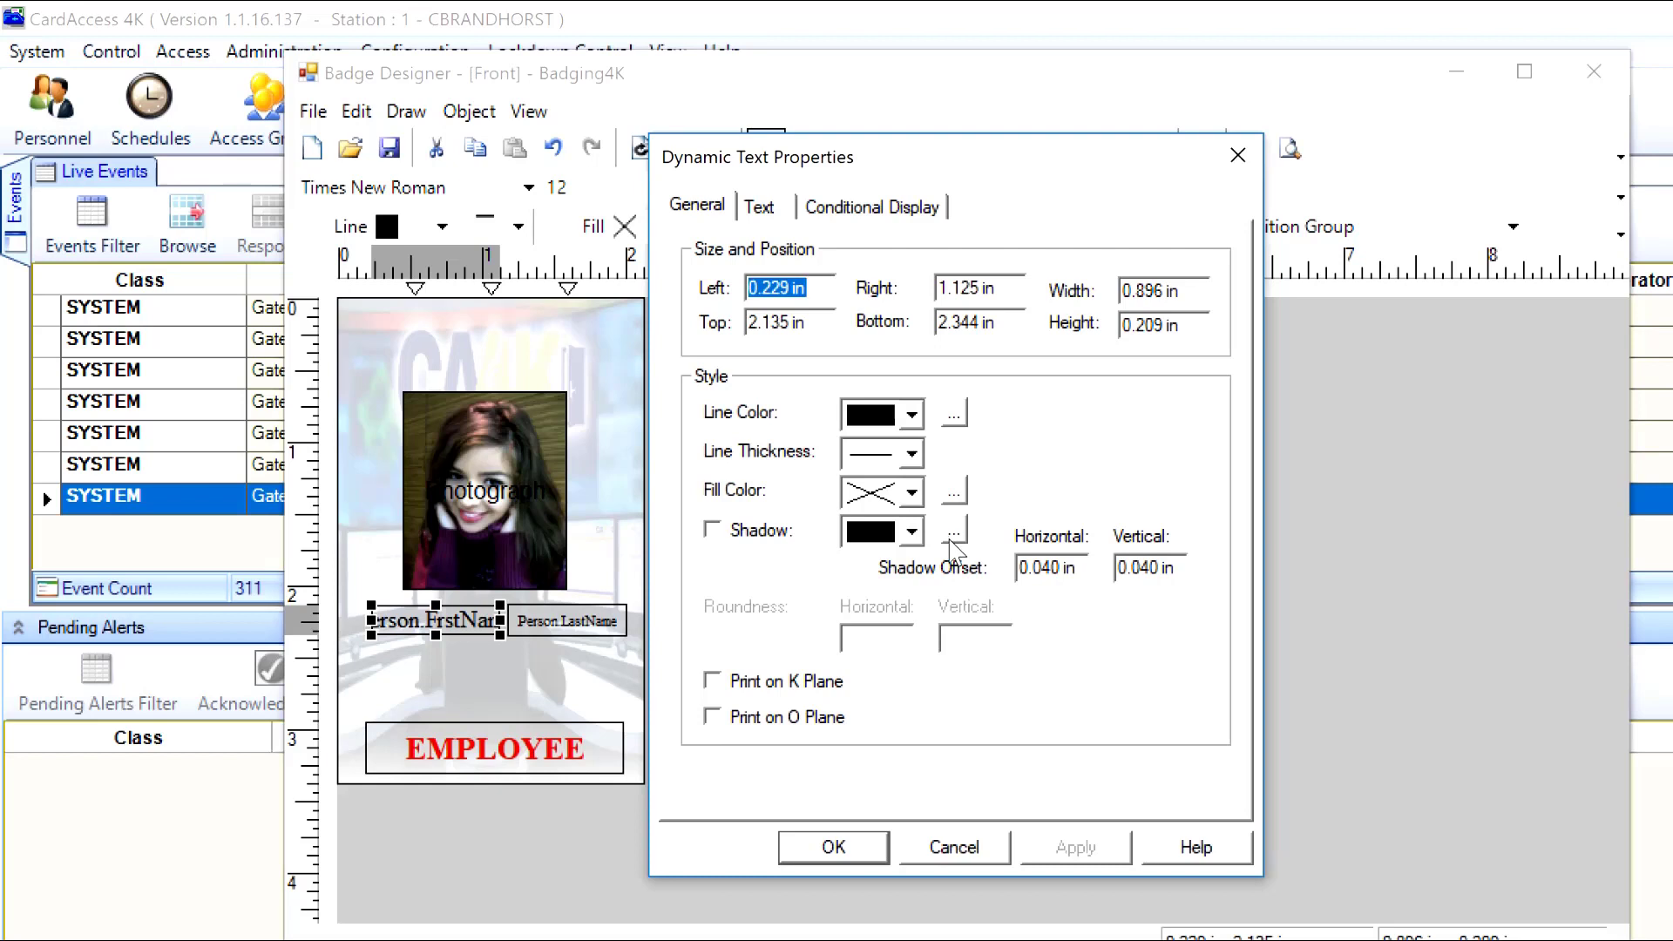
{"action": "left_click", "coordinate": [759, 207]}
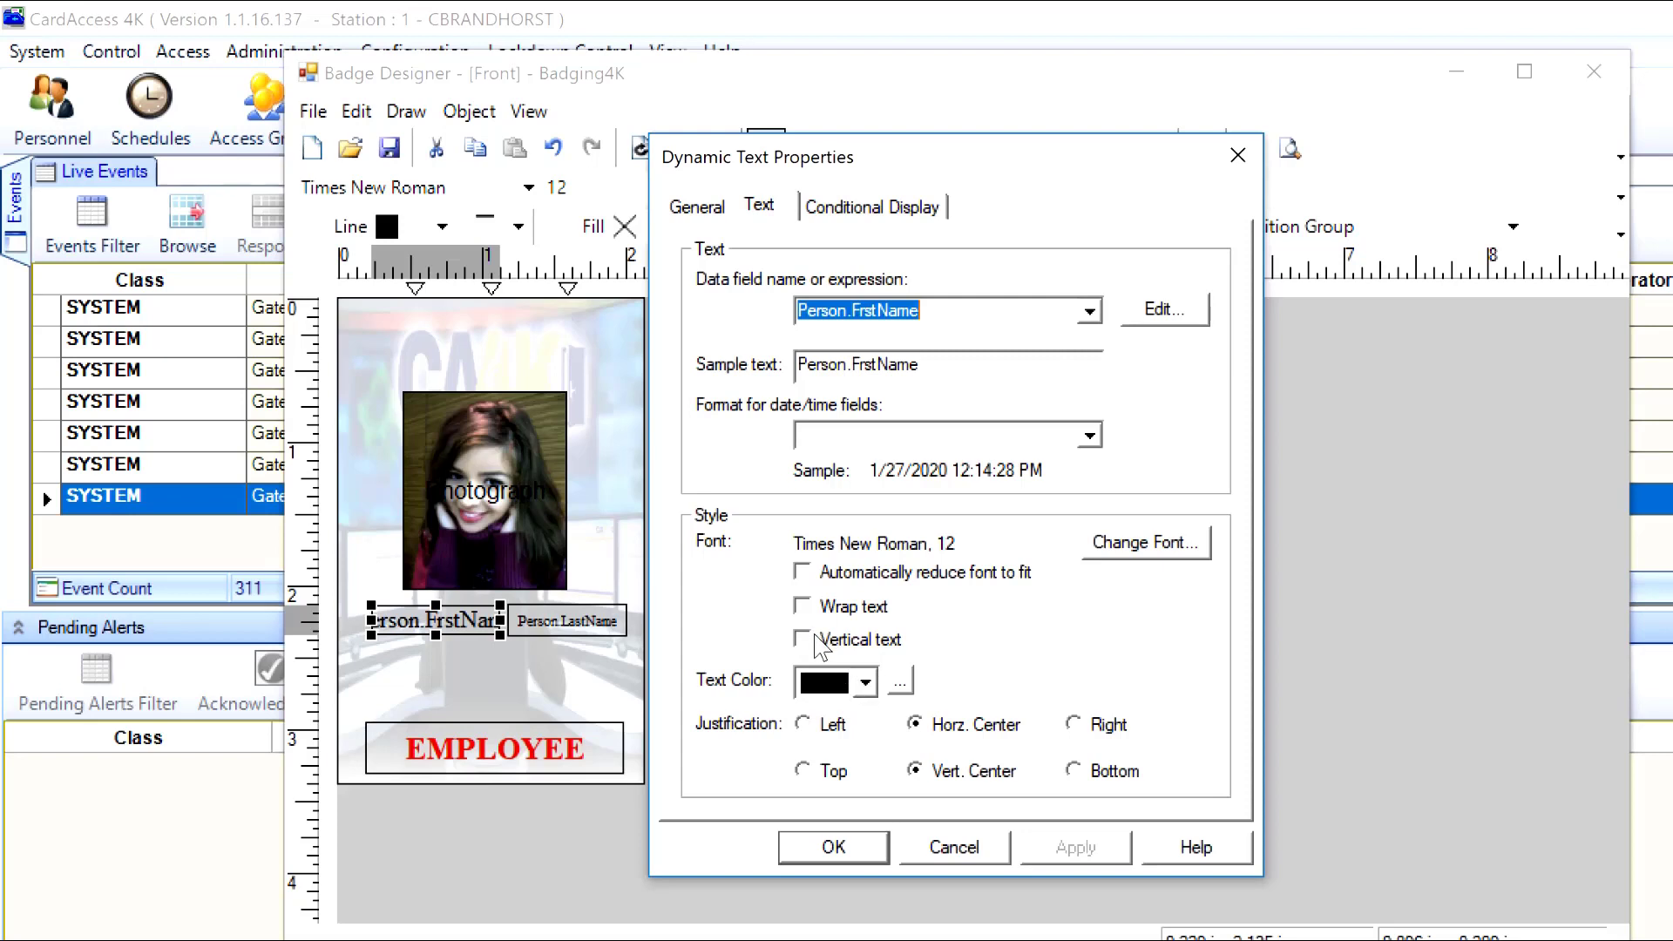
{"action": "left_click", "coordinate": [802, 575]}
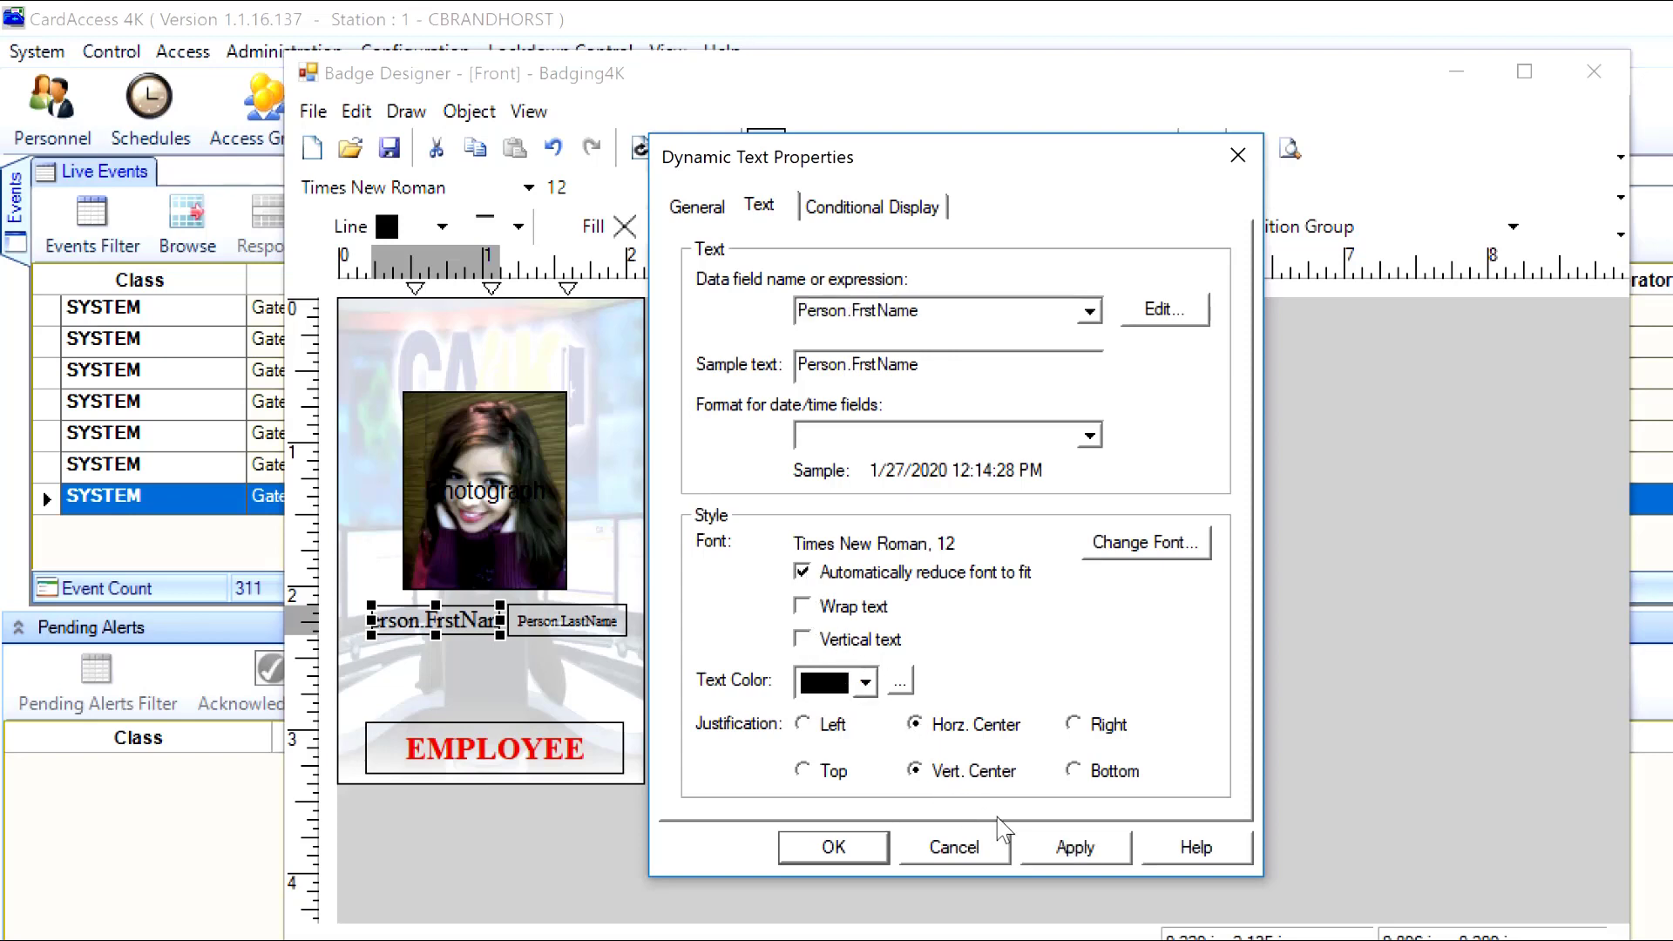
{"action": "left_click", "coordinate": [1056, 852]}
{"action": "left_click", "coordinate": [849, 847]}
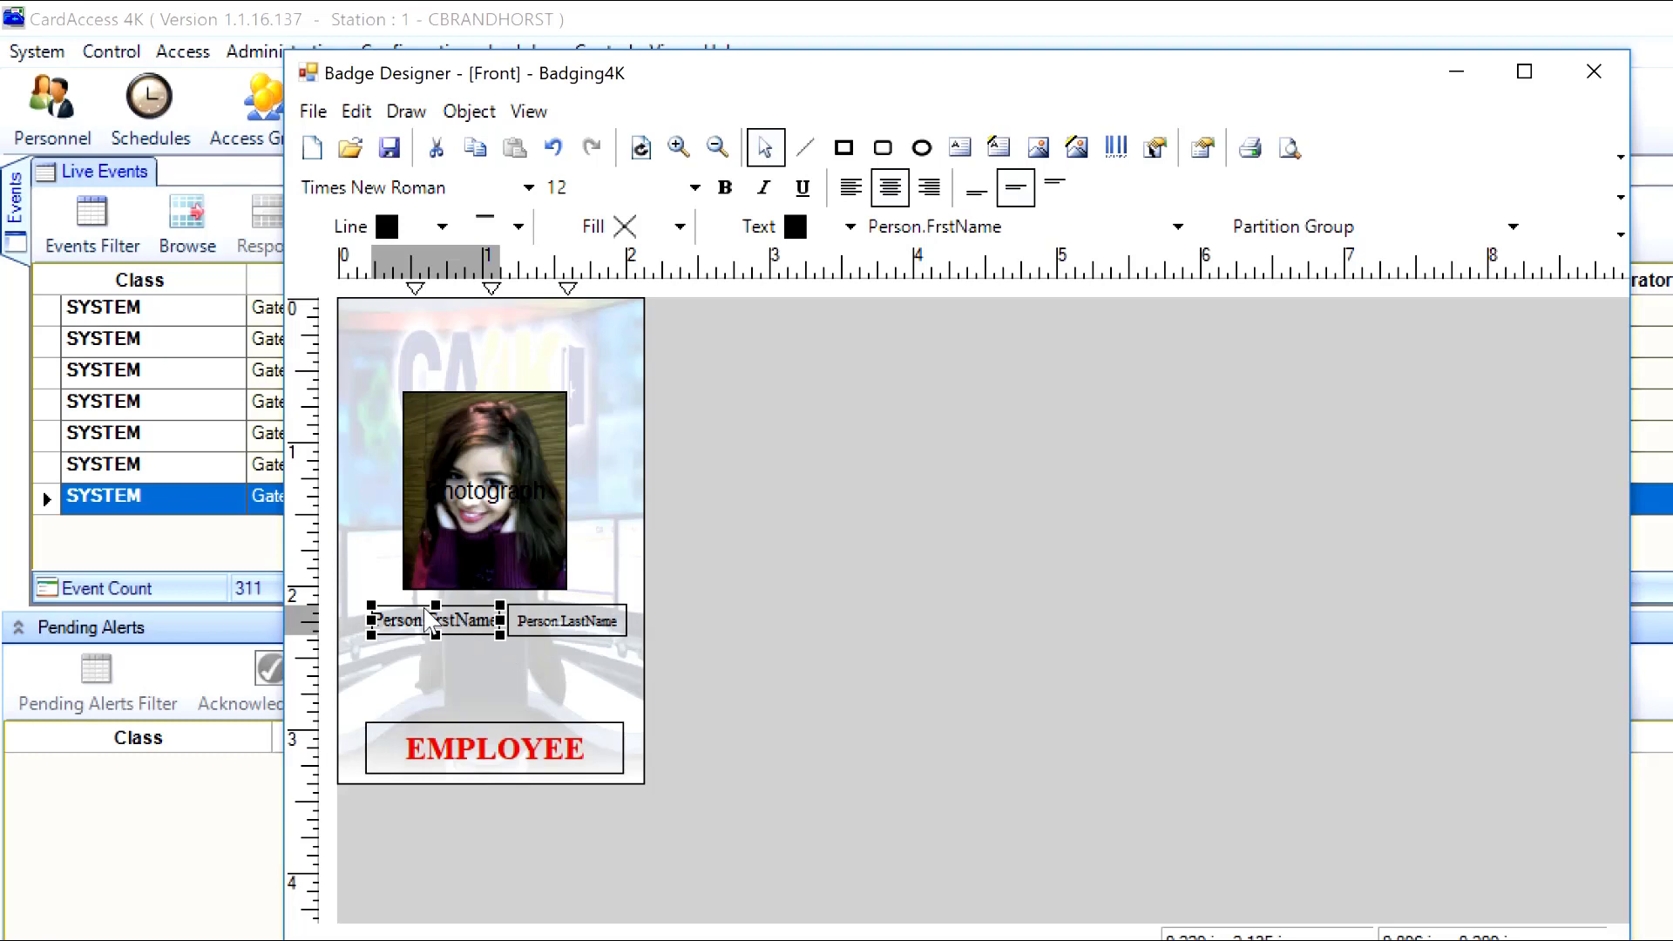
Slide Person.FrstName and Person.LastName left so they sit side by side under the photo
{"action": "left_click_drag", "start_coordinate": [459, 620], "coordinate": [441, 622]}
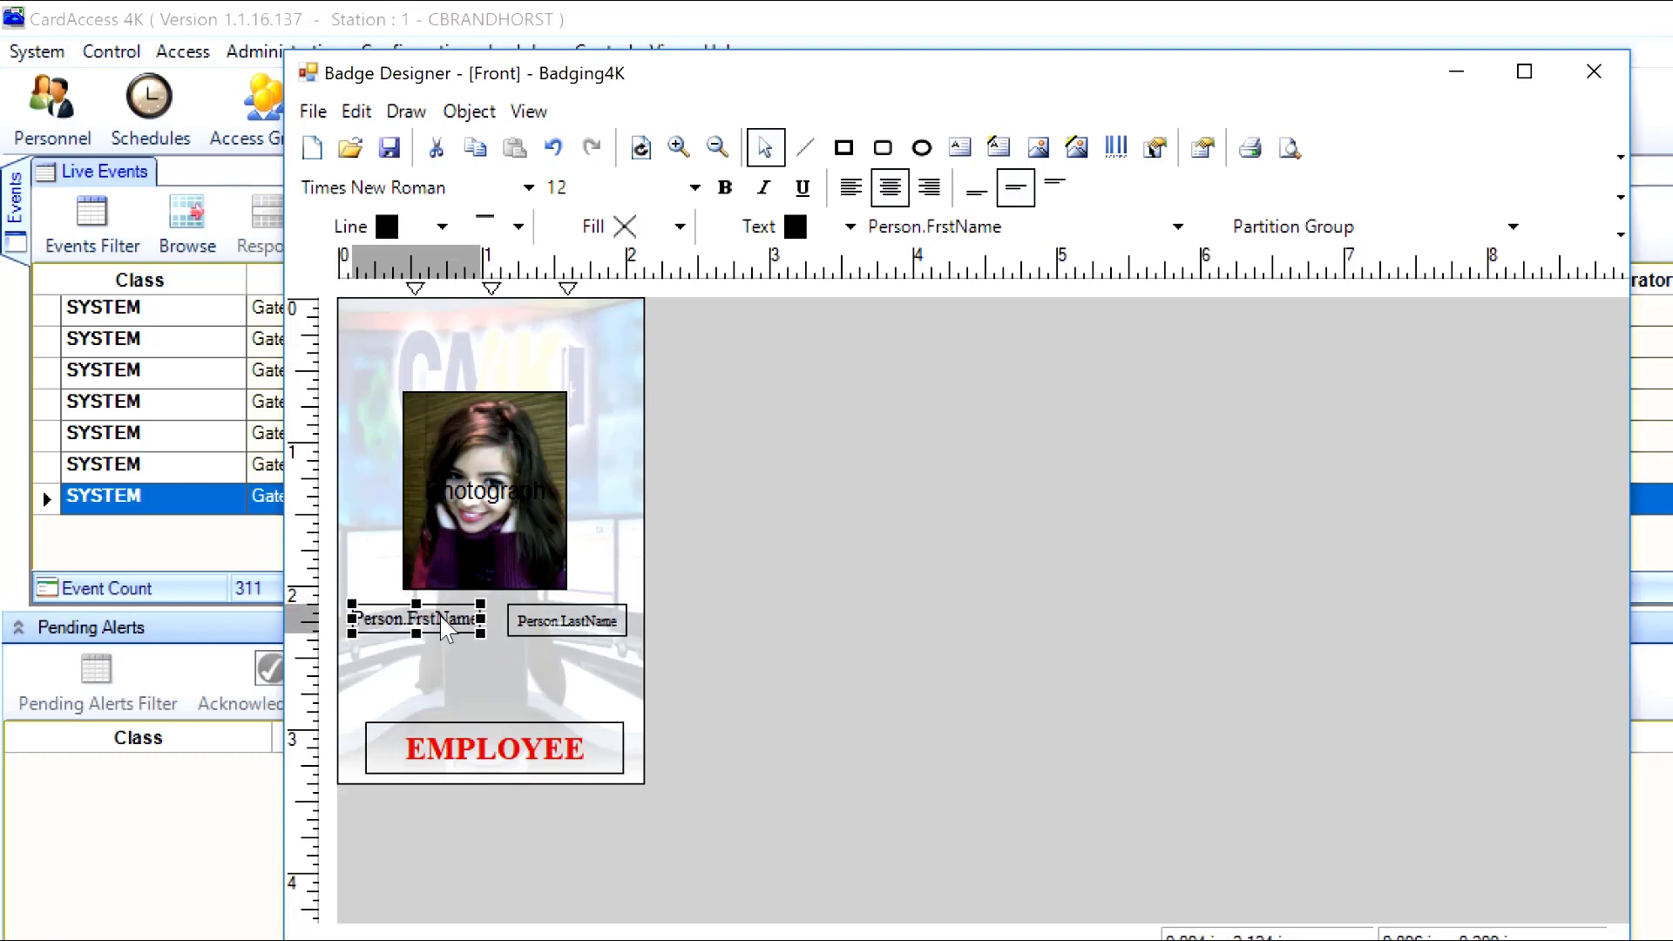
{"action": "left_click_drag", "start_coordinate": [549, 621], "coordinate": [527, 628]}
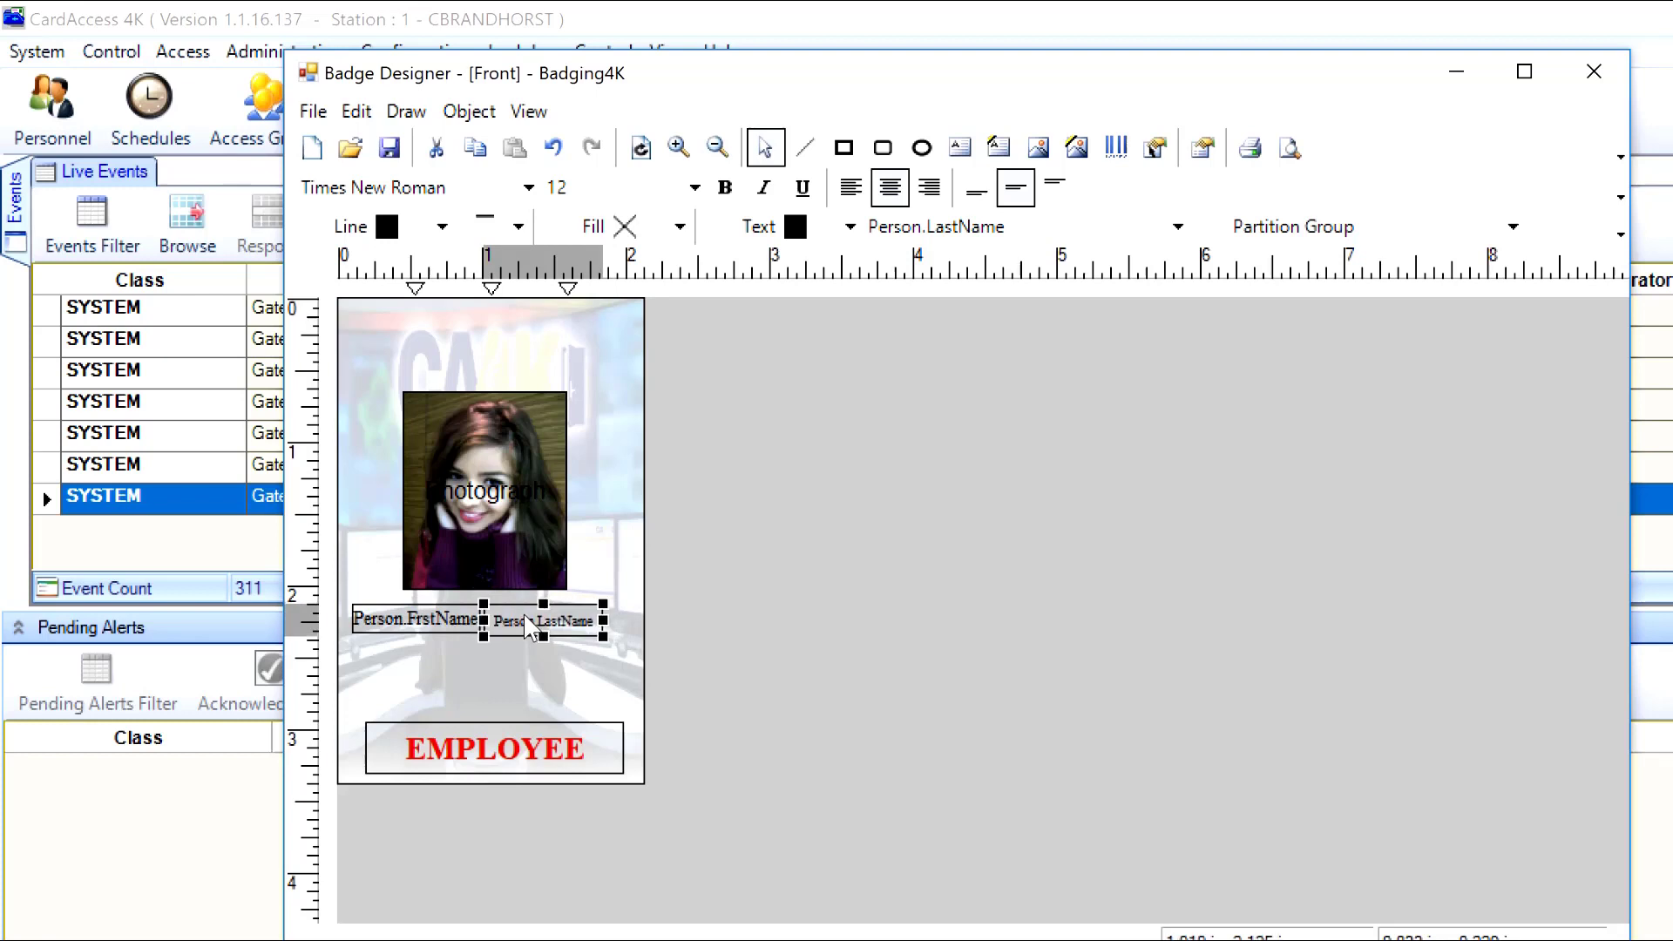
{"action": "left_click", "coordinate": [514, 678]}
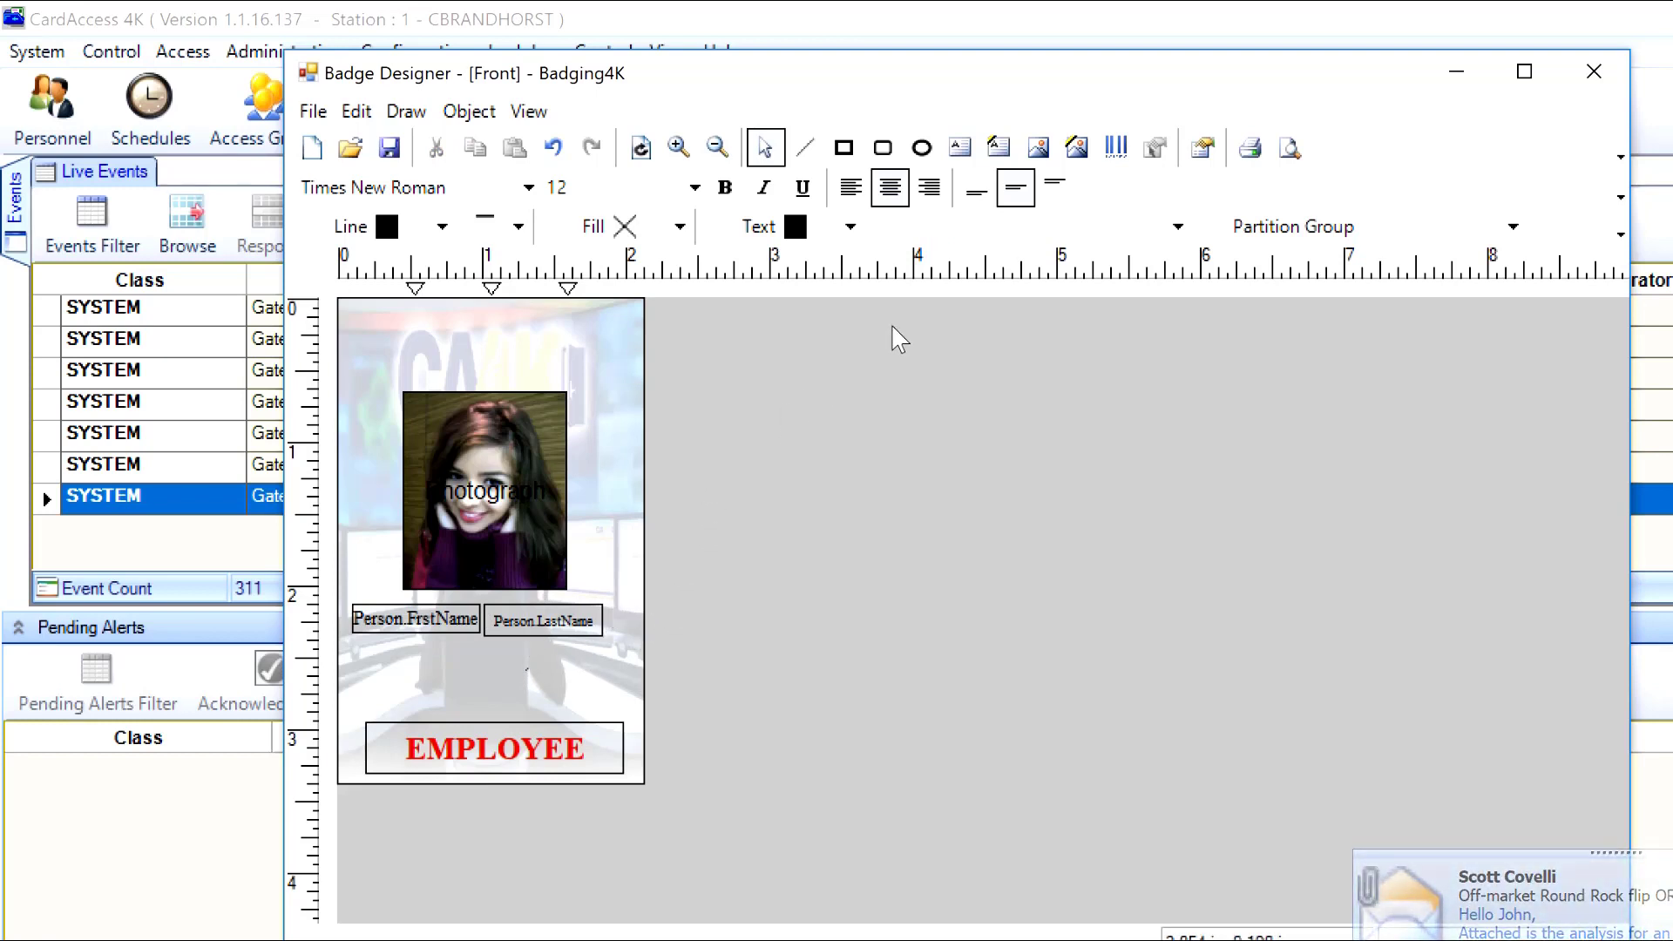
Draw a static image box at the badge's top-left and load hero-ca4k from Pictures
{"action": "left_click", "coordinate": [1037, 150]}
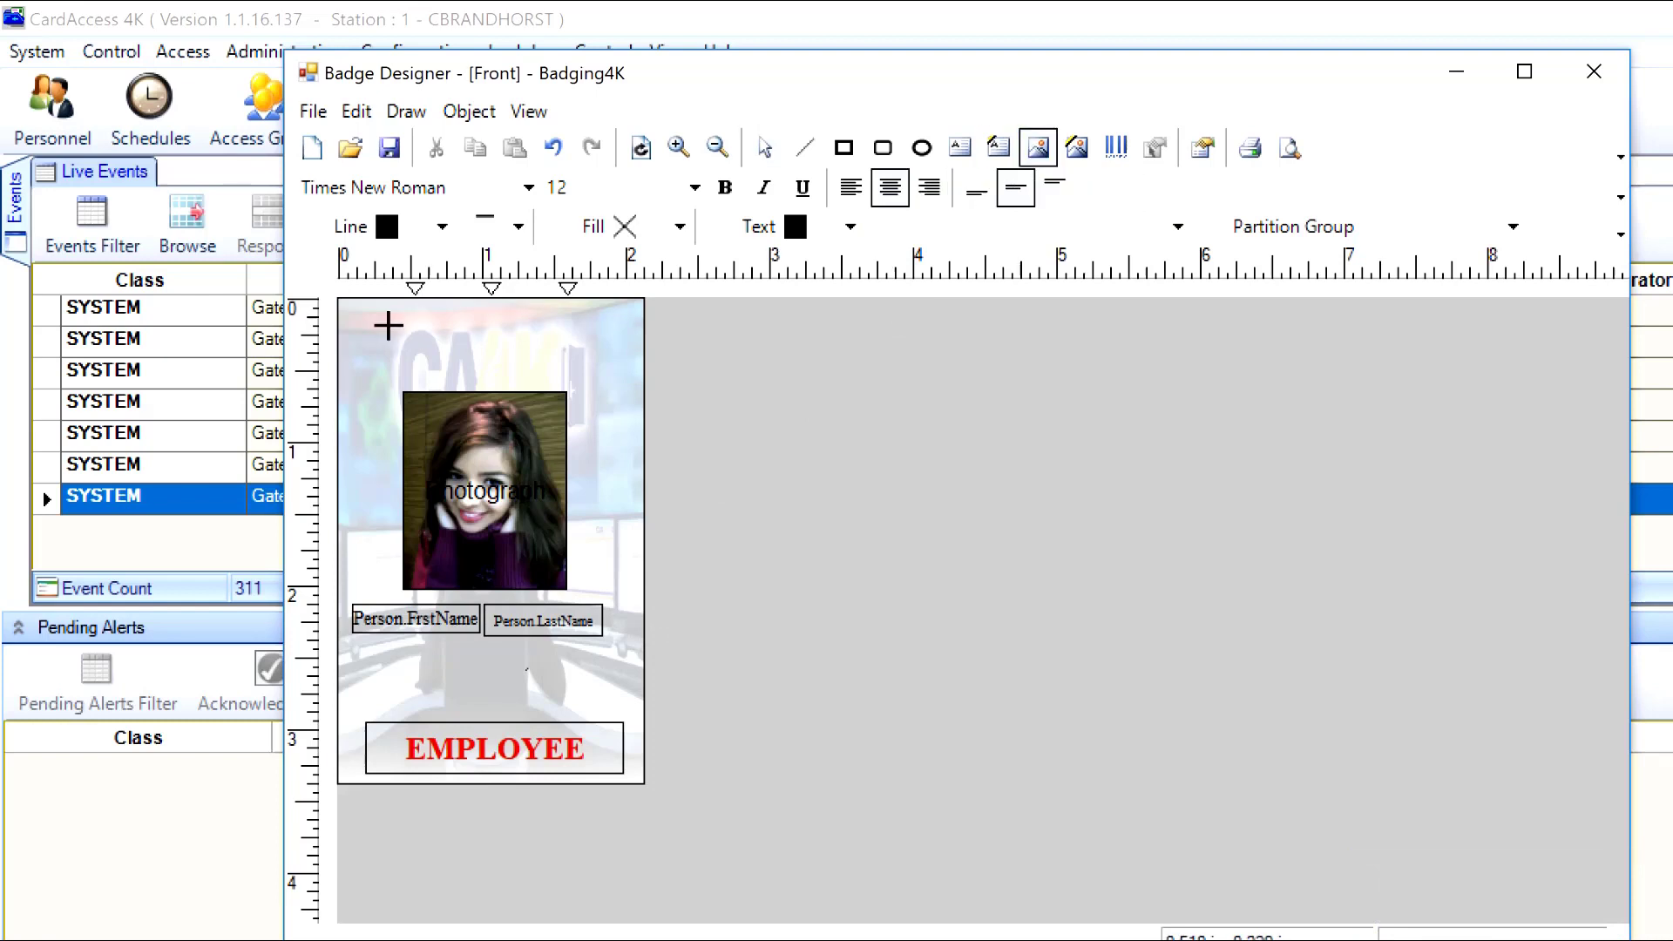
{"action": "left_click_drag", "start_coordinate": [354, 307], "coordinate": [634, 362]}
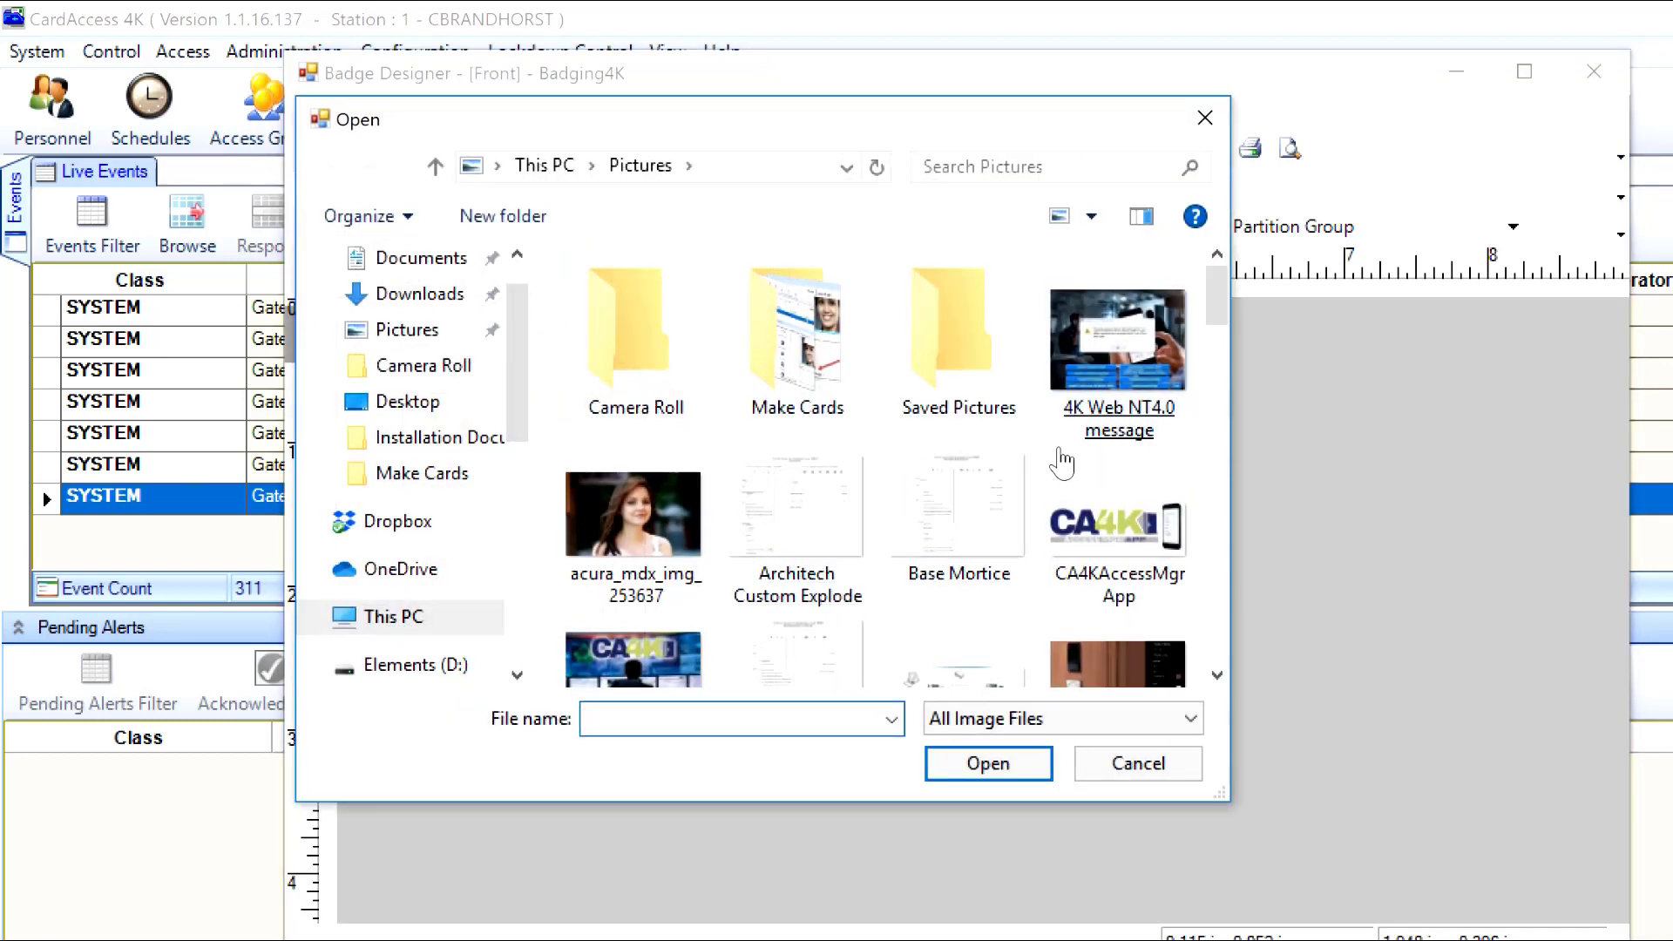
{"action": "scroll", "coordinate": [1059, 471], "scroll_direction": "down", "scroll_amount": 1}
{"action": "scroll", "coordinate": [1080, 484], "scroll_direction": "down", "scroll_amount": 3}
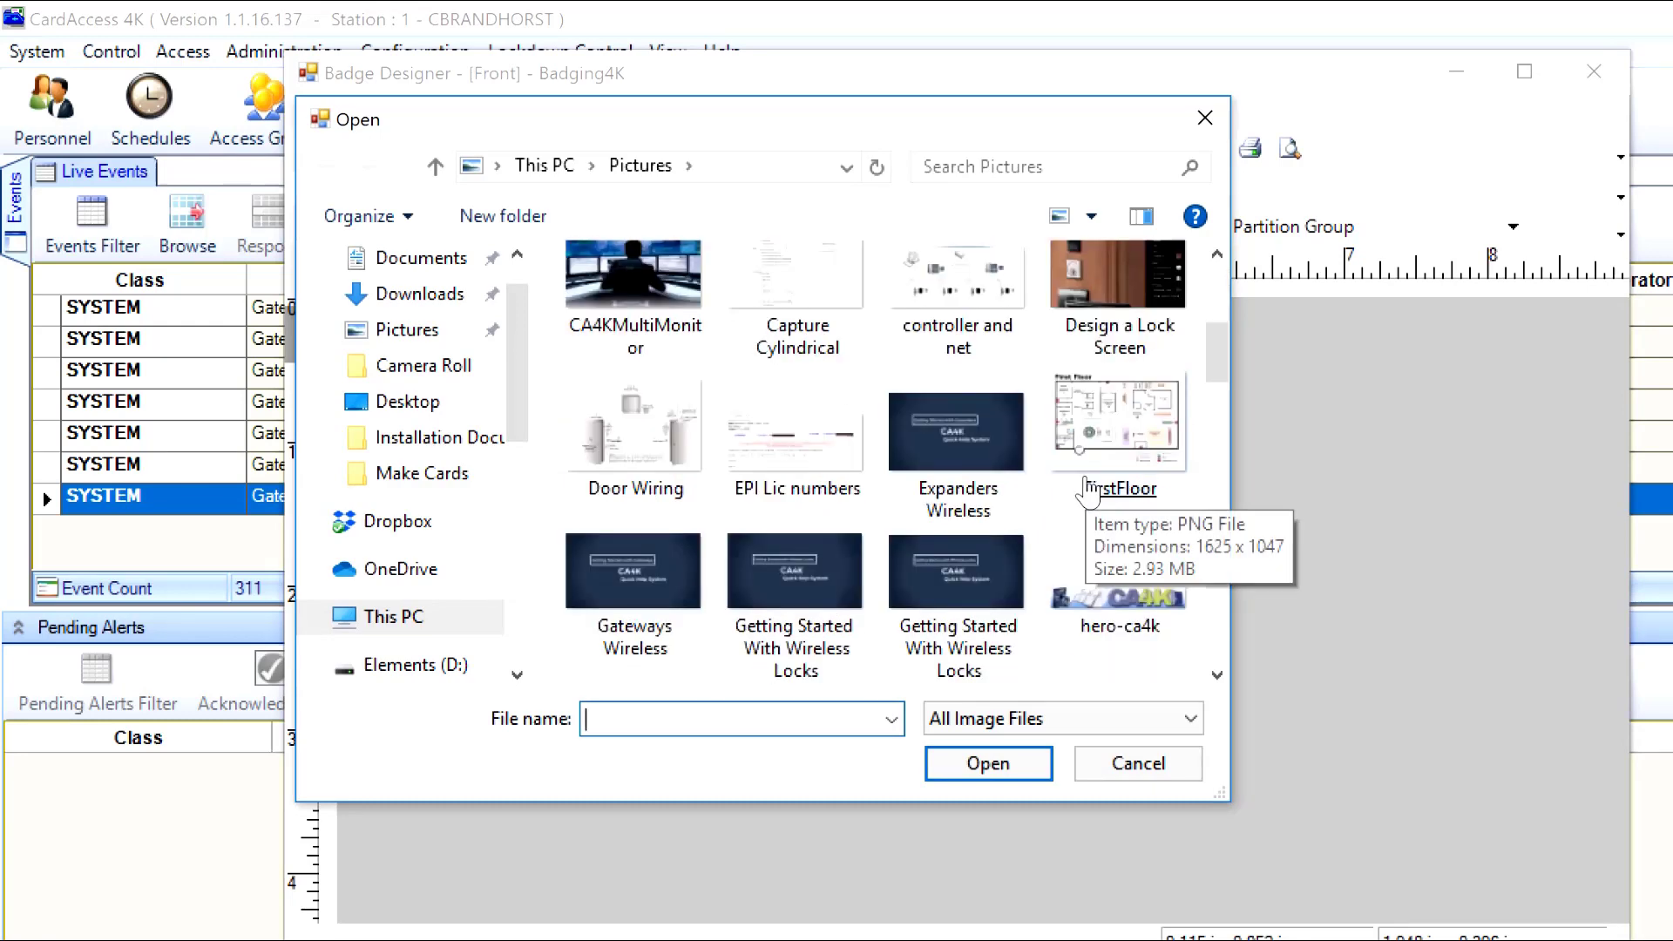
{"action": "scroll", "coordinate": [1080, 510], "scroll_direction": "down", "scroll_amount": 5}
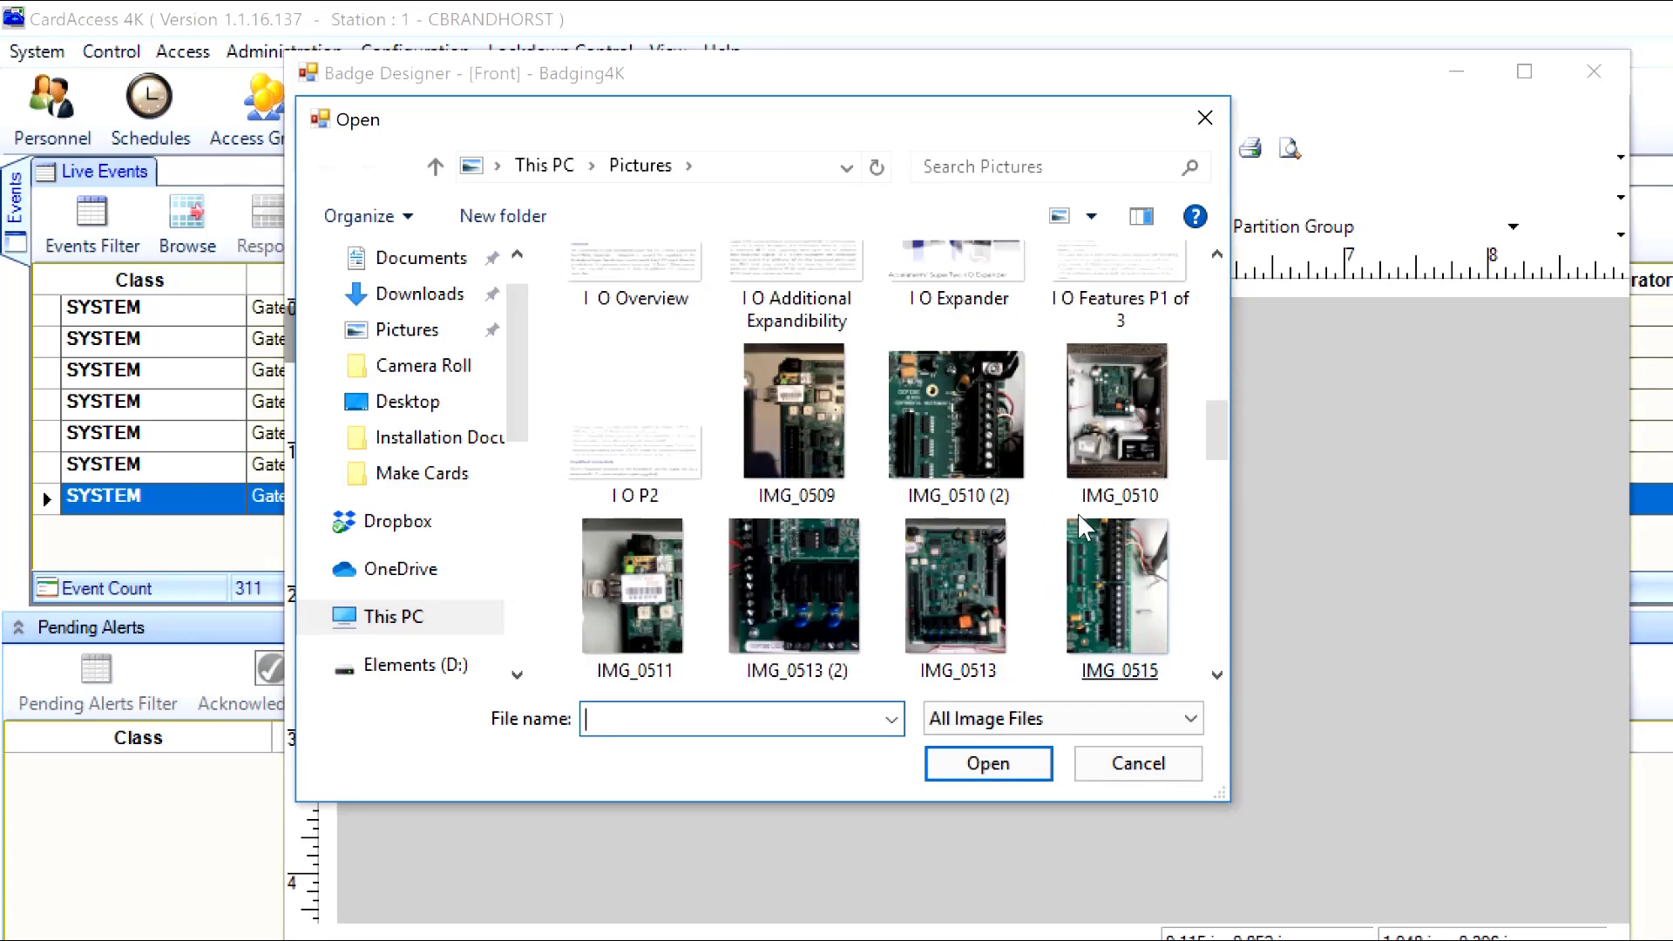
{"action": "scroll", "coordinate": [1081, 523], "scroll_direction": "up", "scroll_amount": 4}
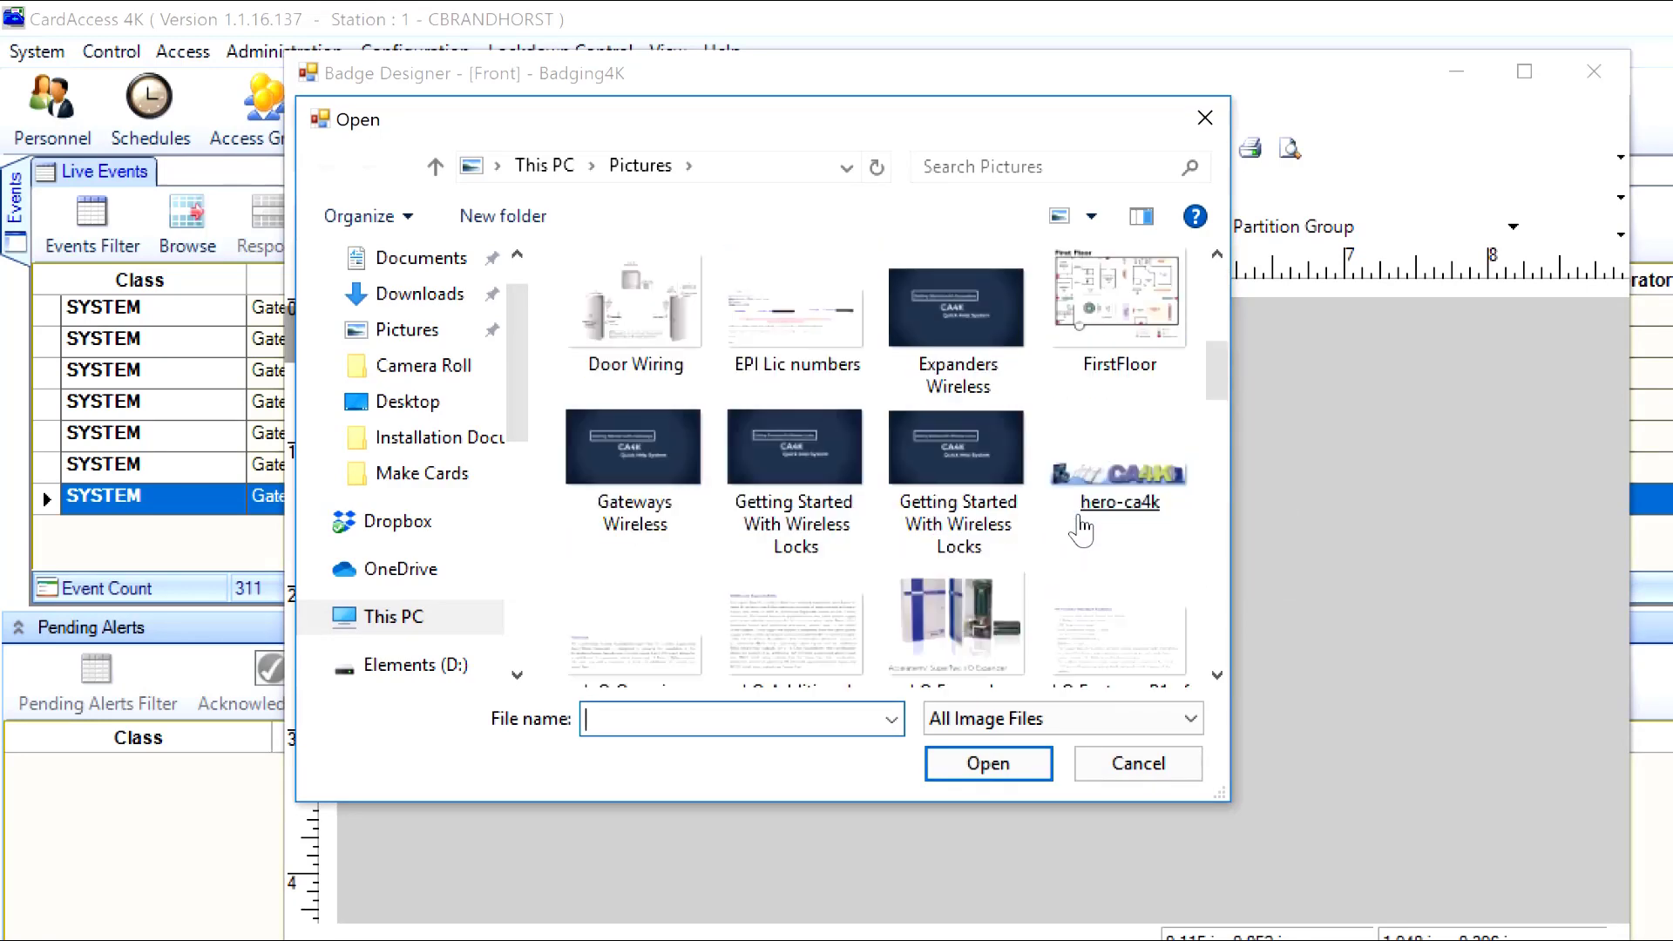
{"action": "double_click", "coordinate": [1112, 482]}
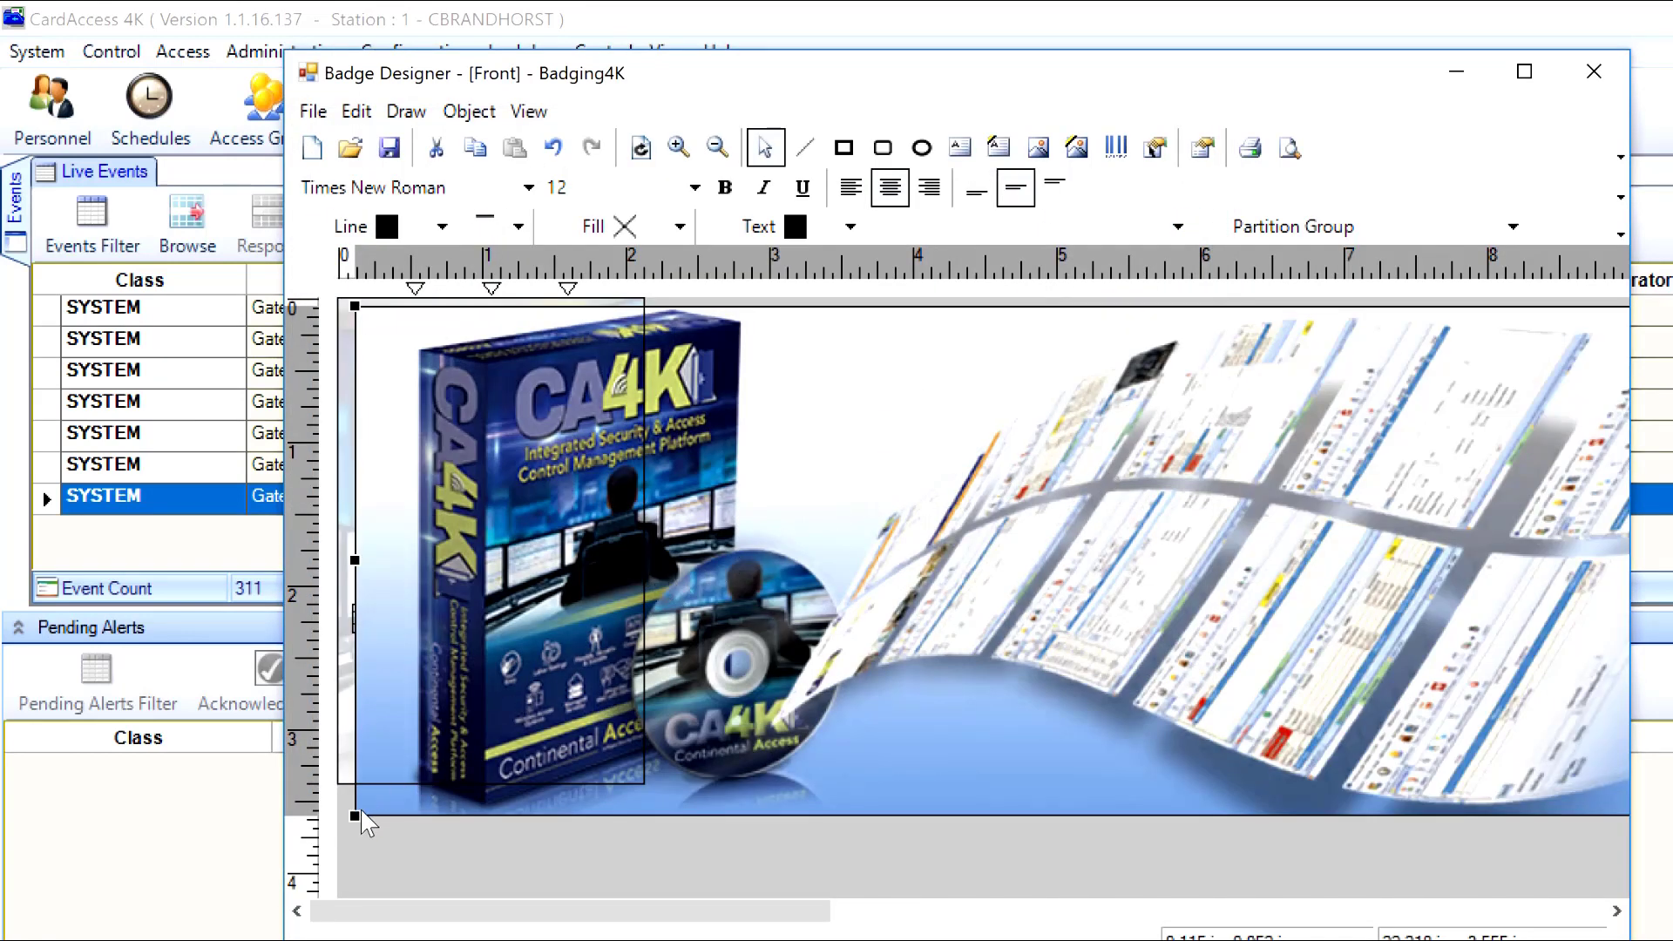
Shrink the hero-ca4k image into a narrow banner and place it across the badge top
{"action": "left_click_drag", "start_coordinate": [355, 817], "coordinate": [912, 659]}
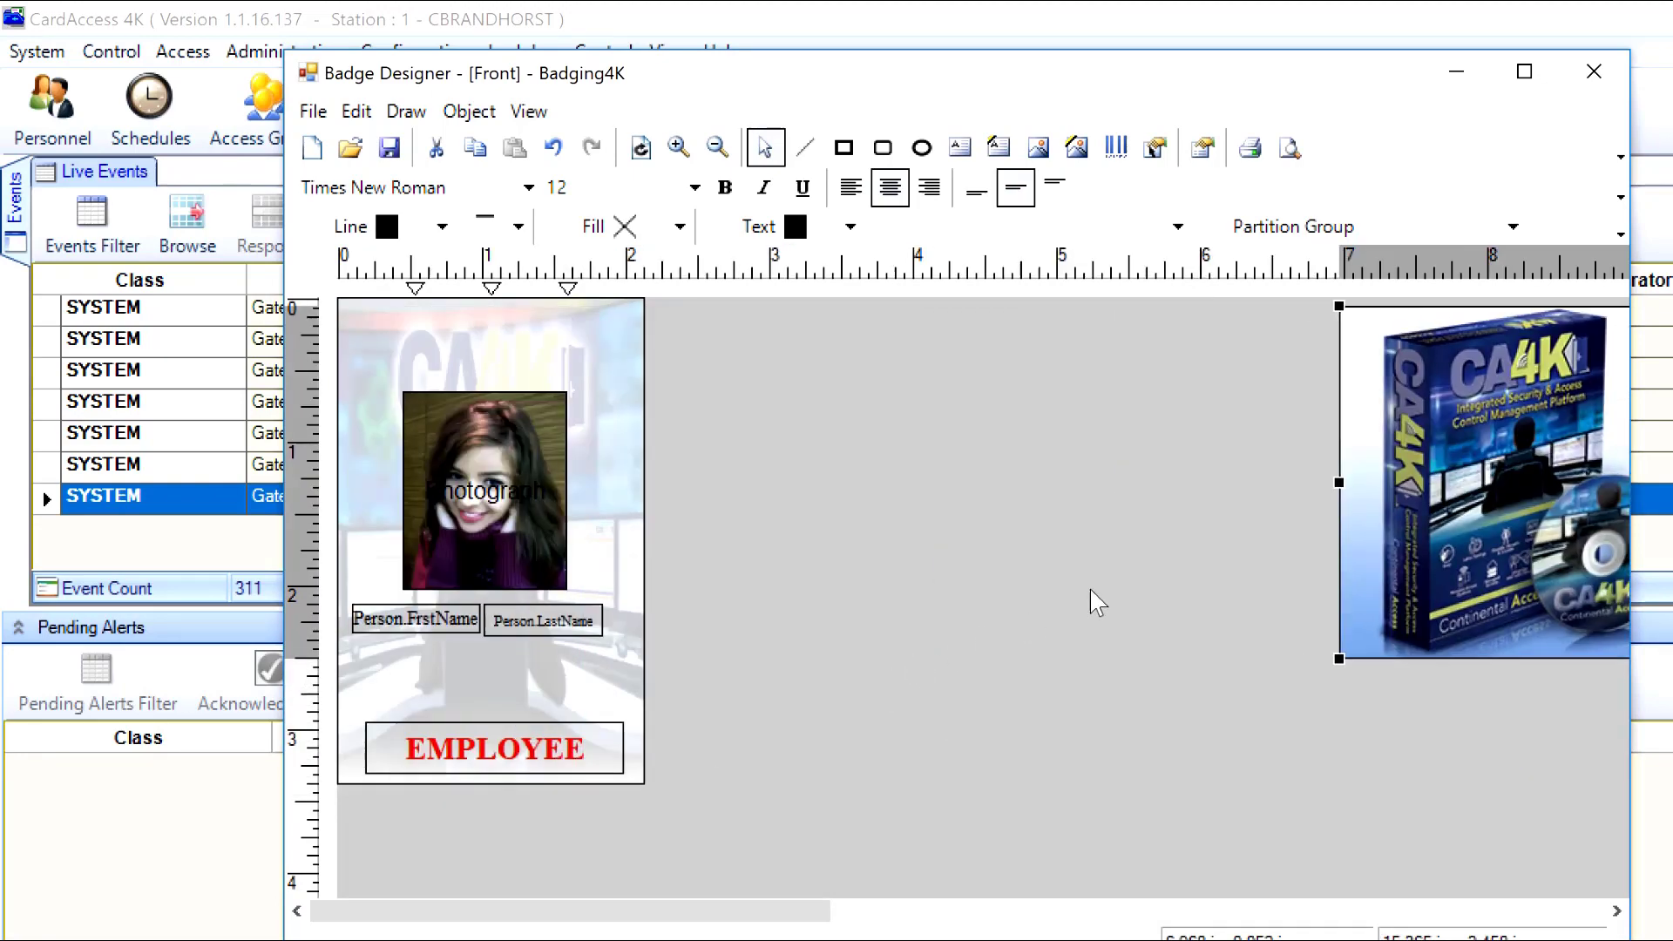
{"action": "left_click_drag", "start_coordinate": [1453, 484], "coordinate": [387, 575]}
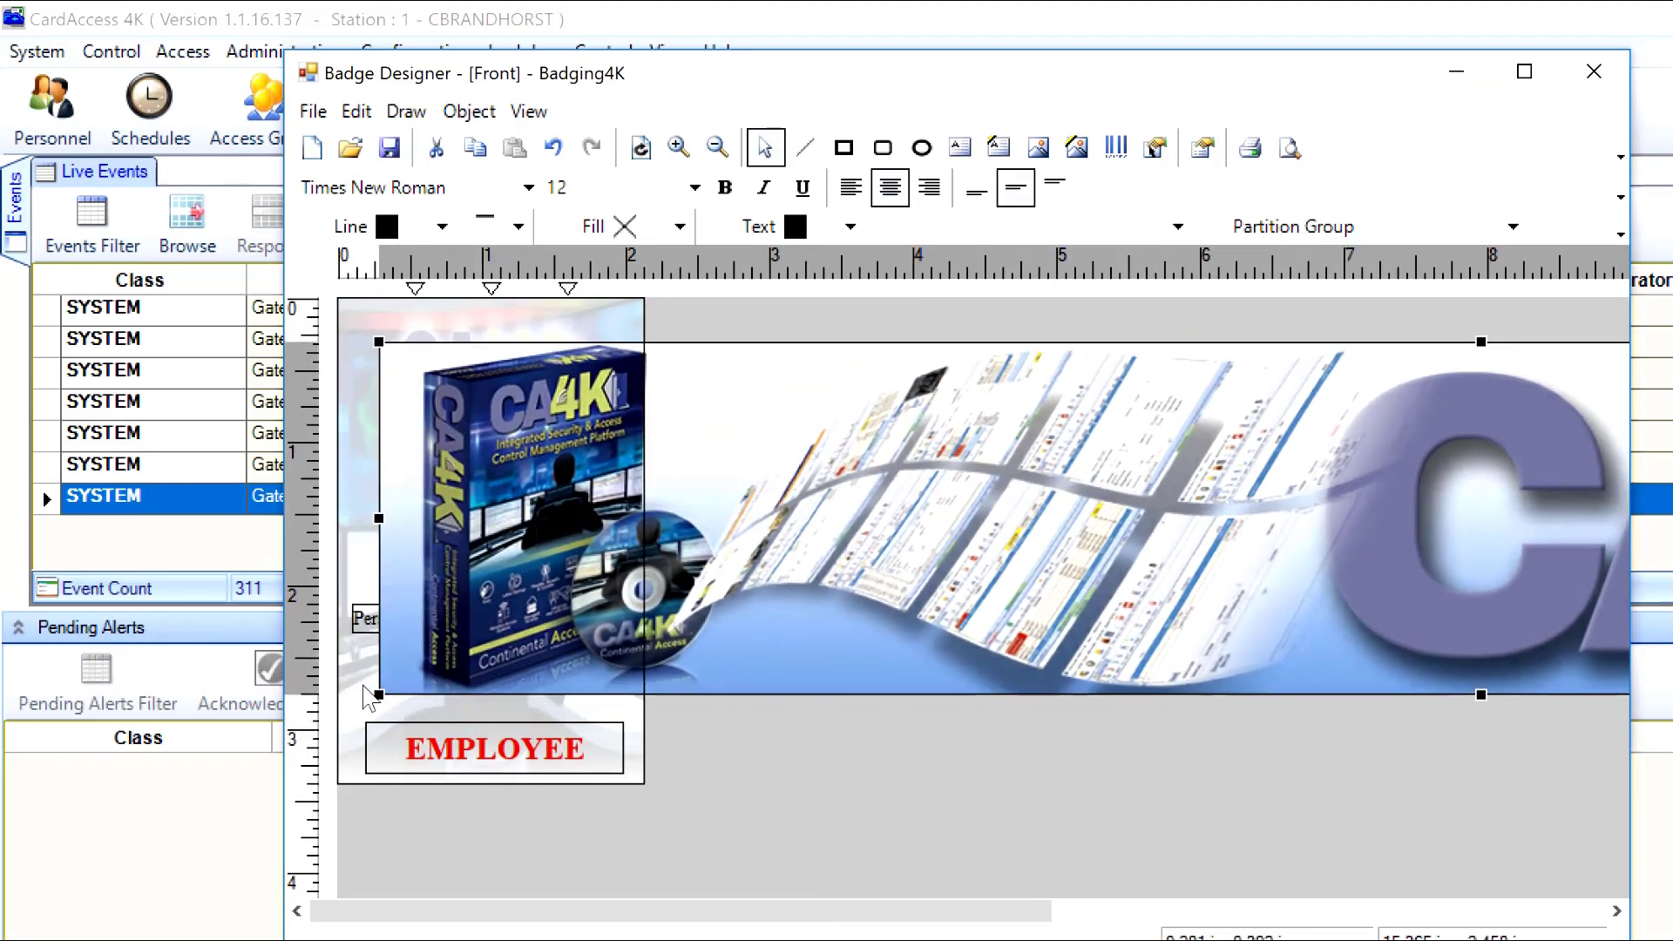
{"action": "left_click_drag", "start_coordinate": [425, 683], "coordinate": [772, 550]}
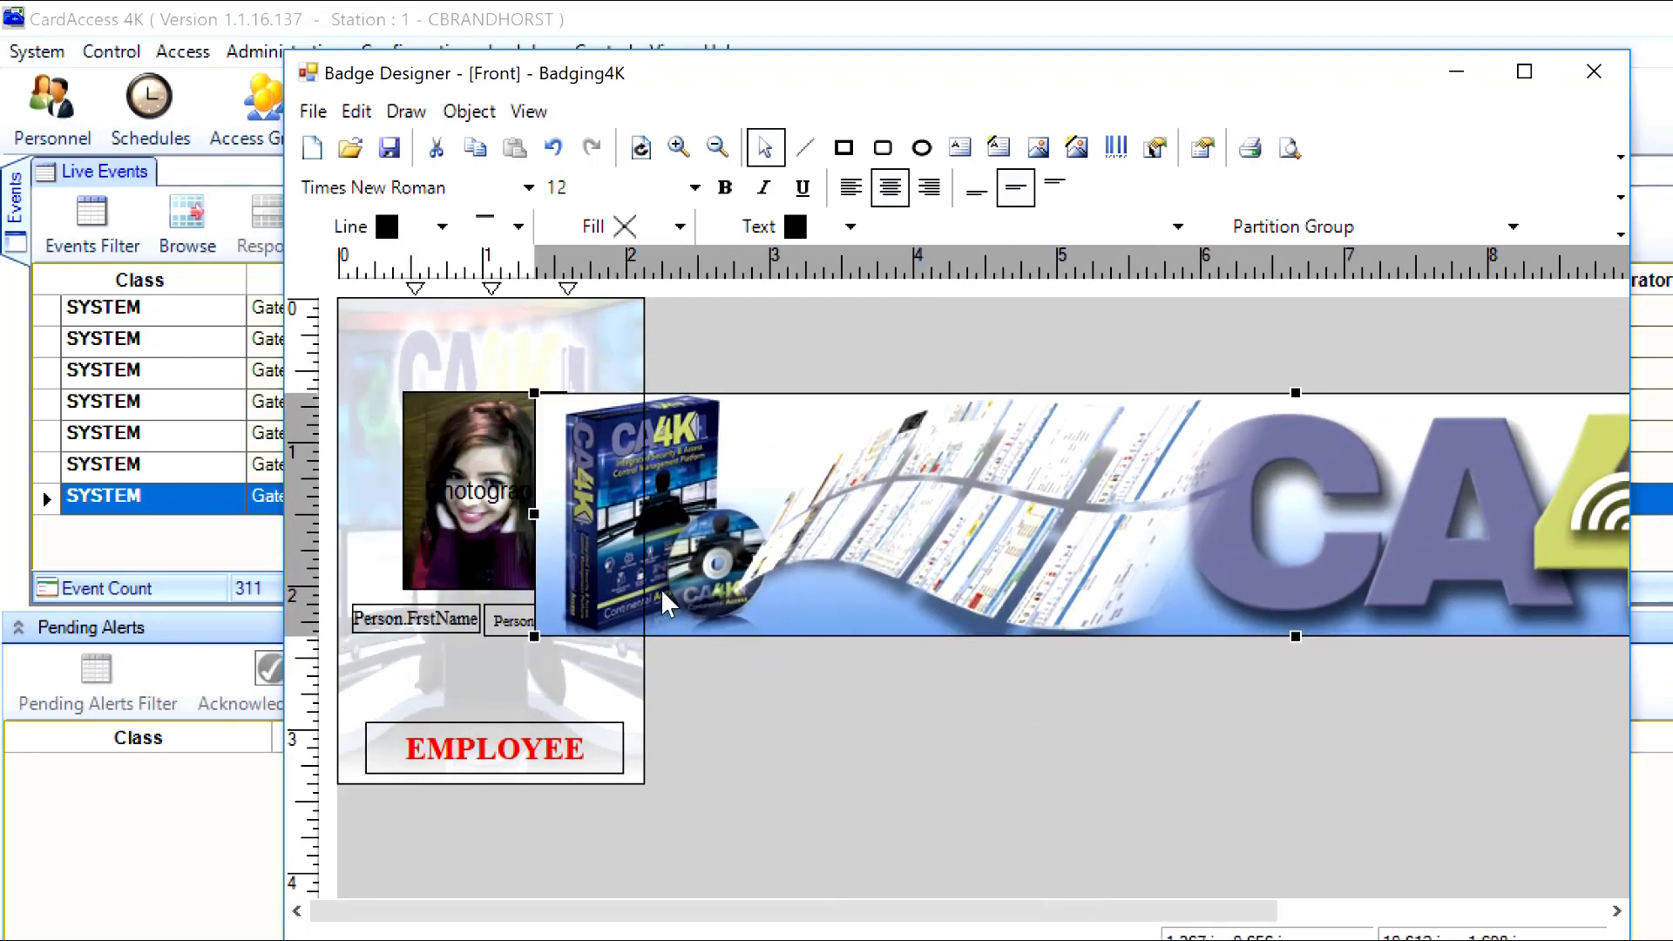
{"action": "left_click_drag", "start_coordinate": [534, 636], "coordinate": [1074, 533]}
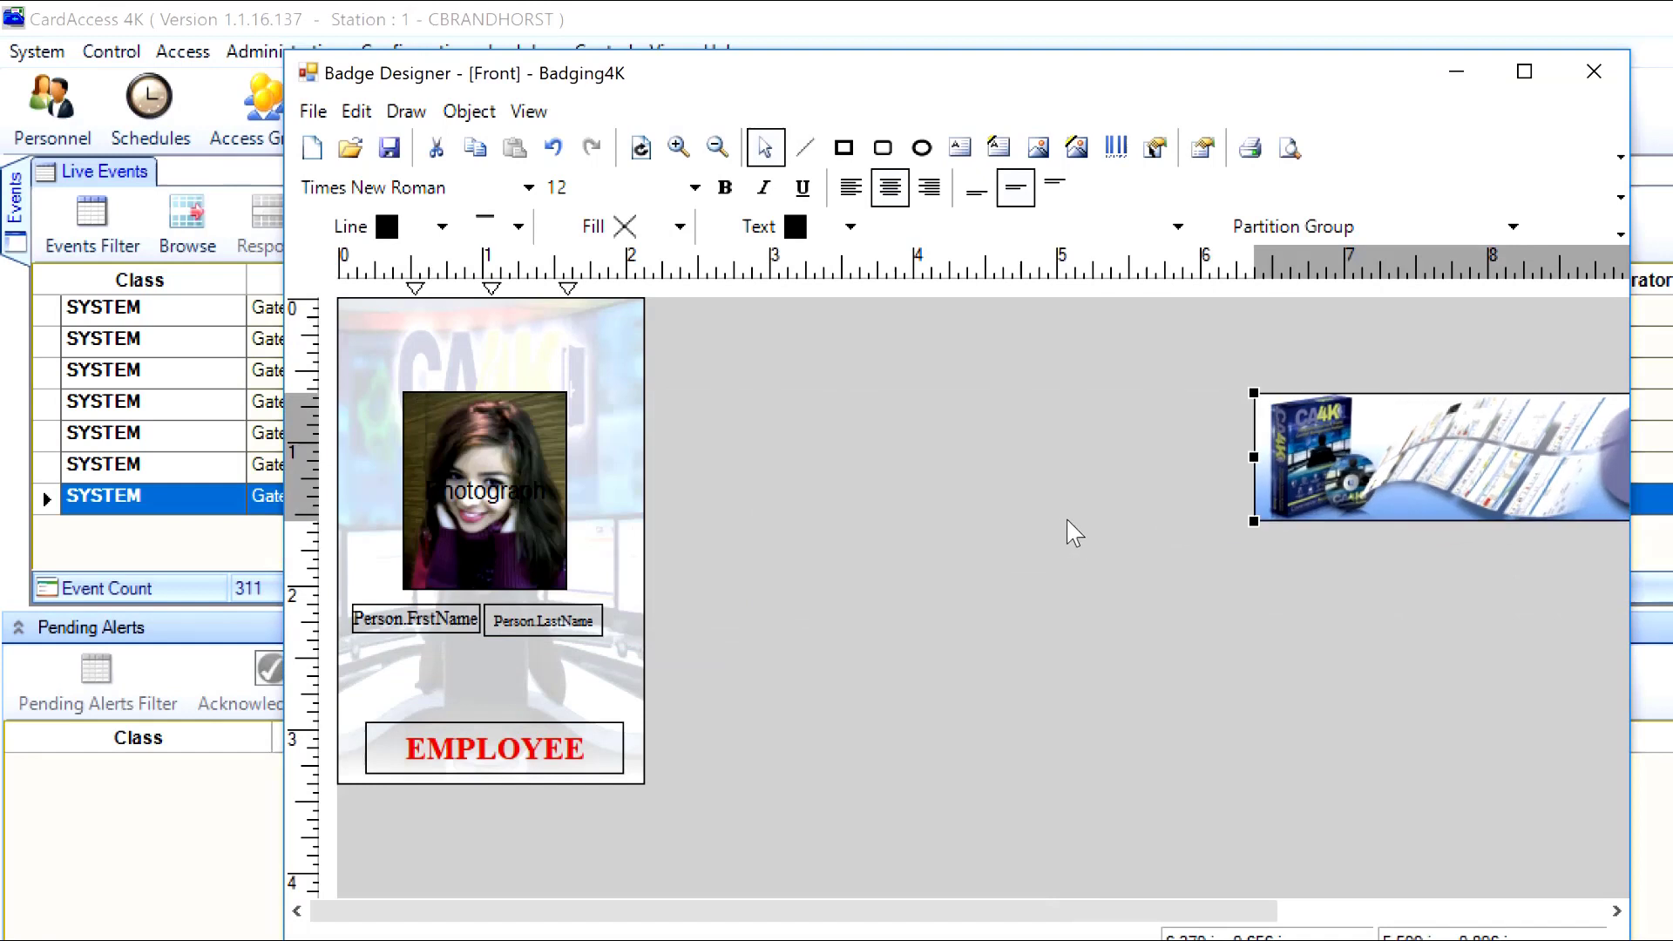
{"action": "left_click_drag", "start_coordinate": [1429, 483], "coordinate": [735, 522]}
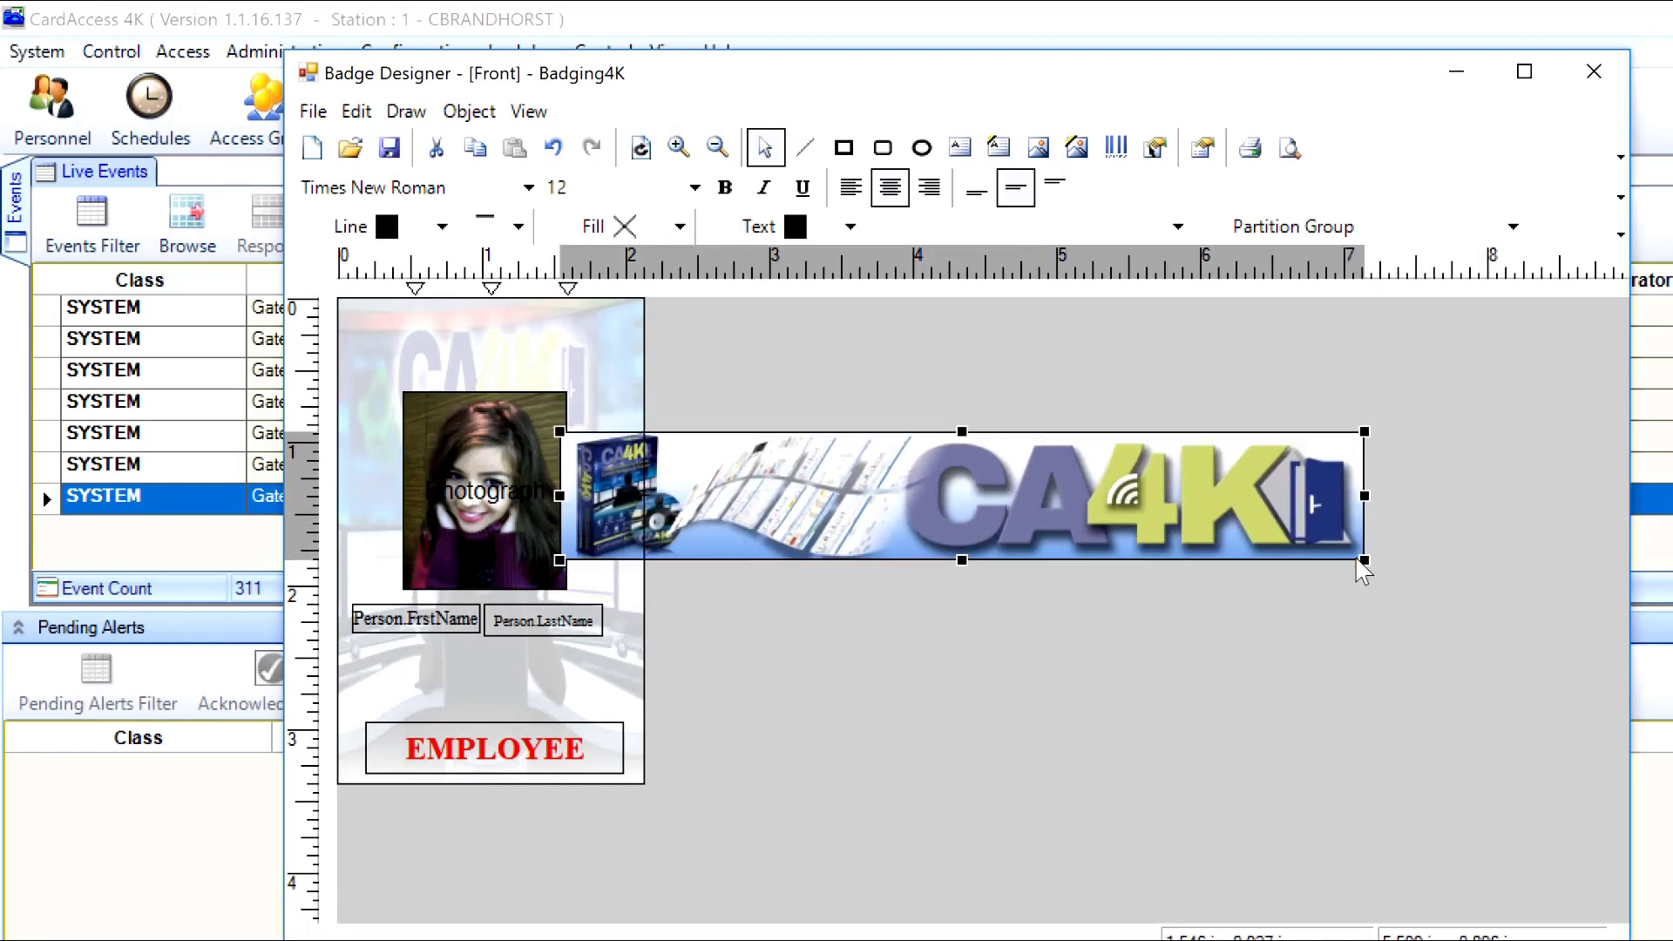
{"action": "left_click_drag", "start_coordinate": [1364, 562], "coordinate": [1011, 495]}
{"action": "left_click_drag", "start_coordinate": [810, 475], "coordinate": [557, 341]}
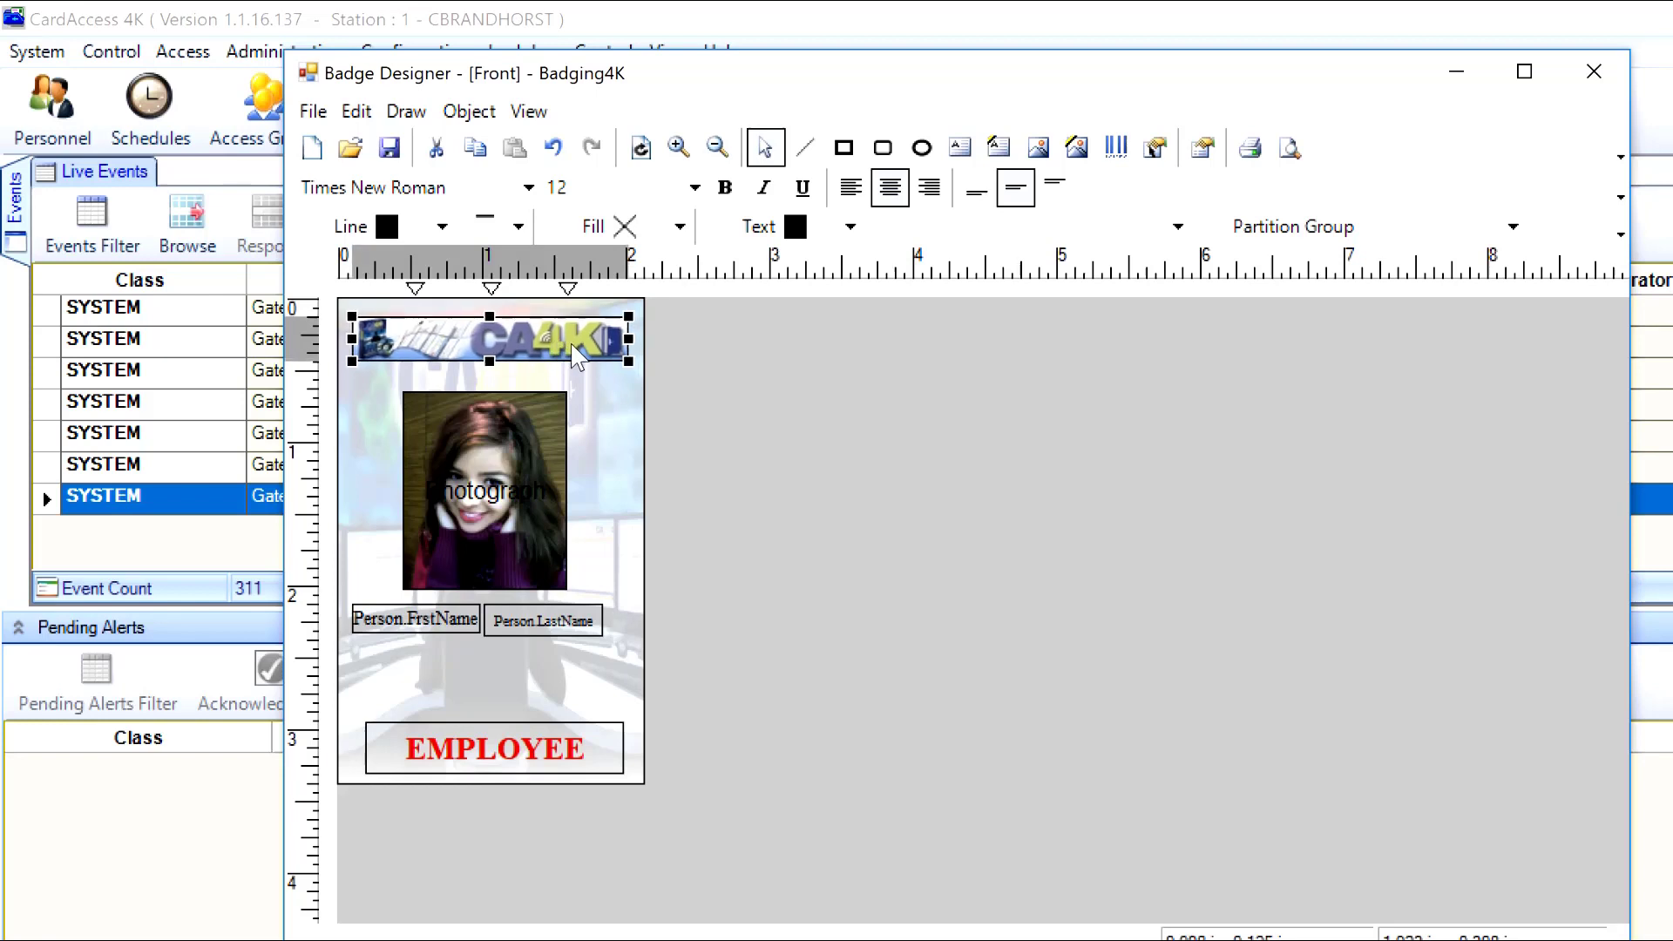
Nudge the photograph slightly upward on the badge
{"action": "left_click", "coordinate": [788, 433]}
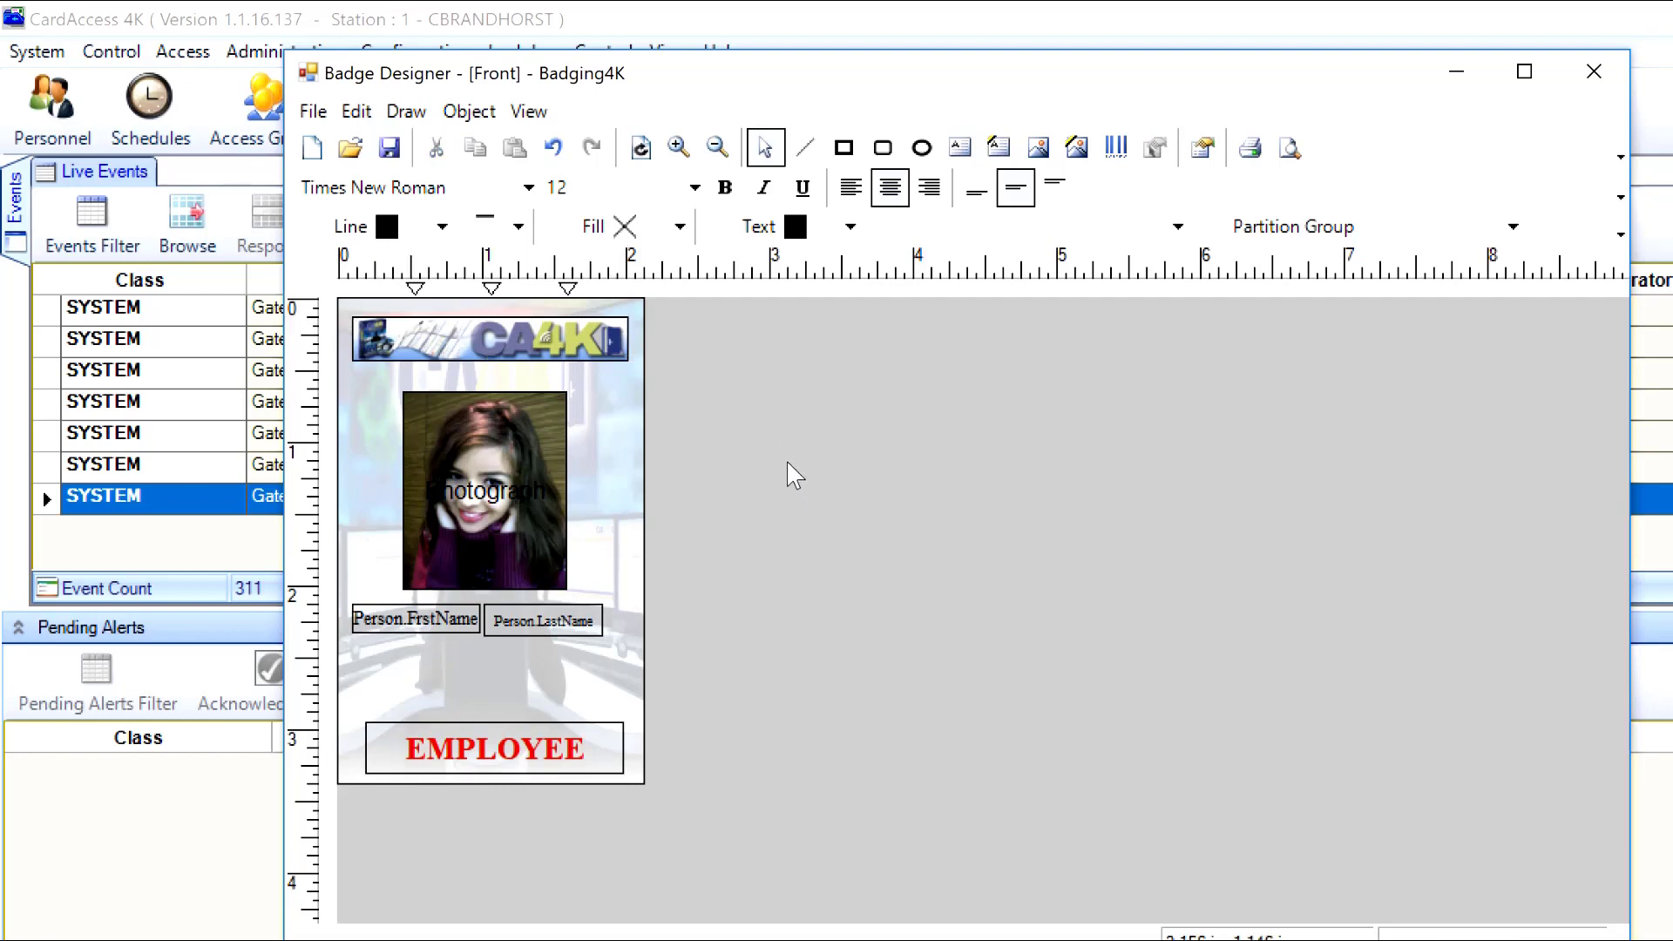
{"action": "left_click_drag", "start_coordinate": [495, 447], "coordinate": [497, 440]}
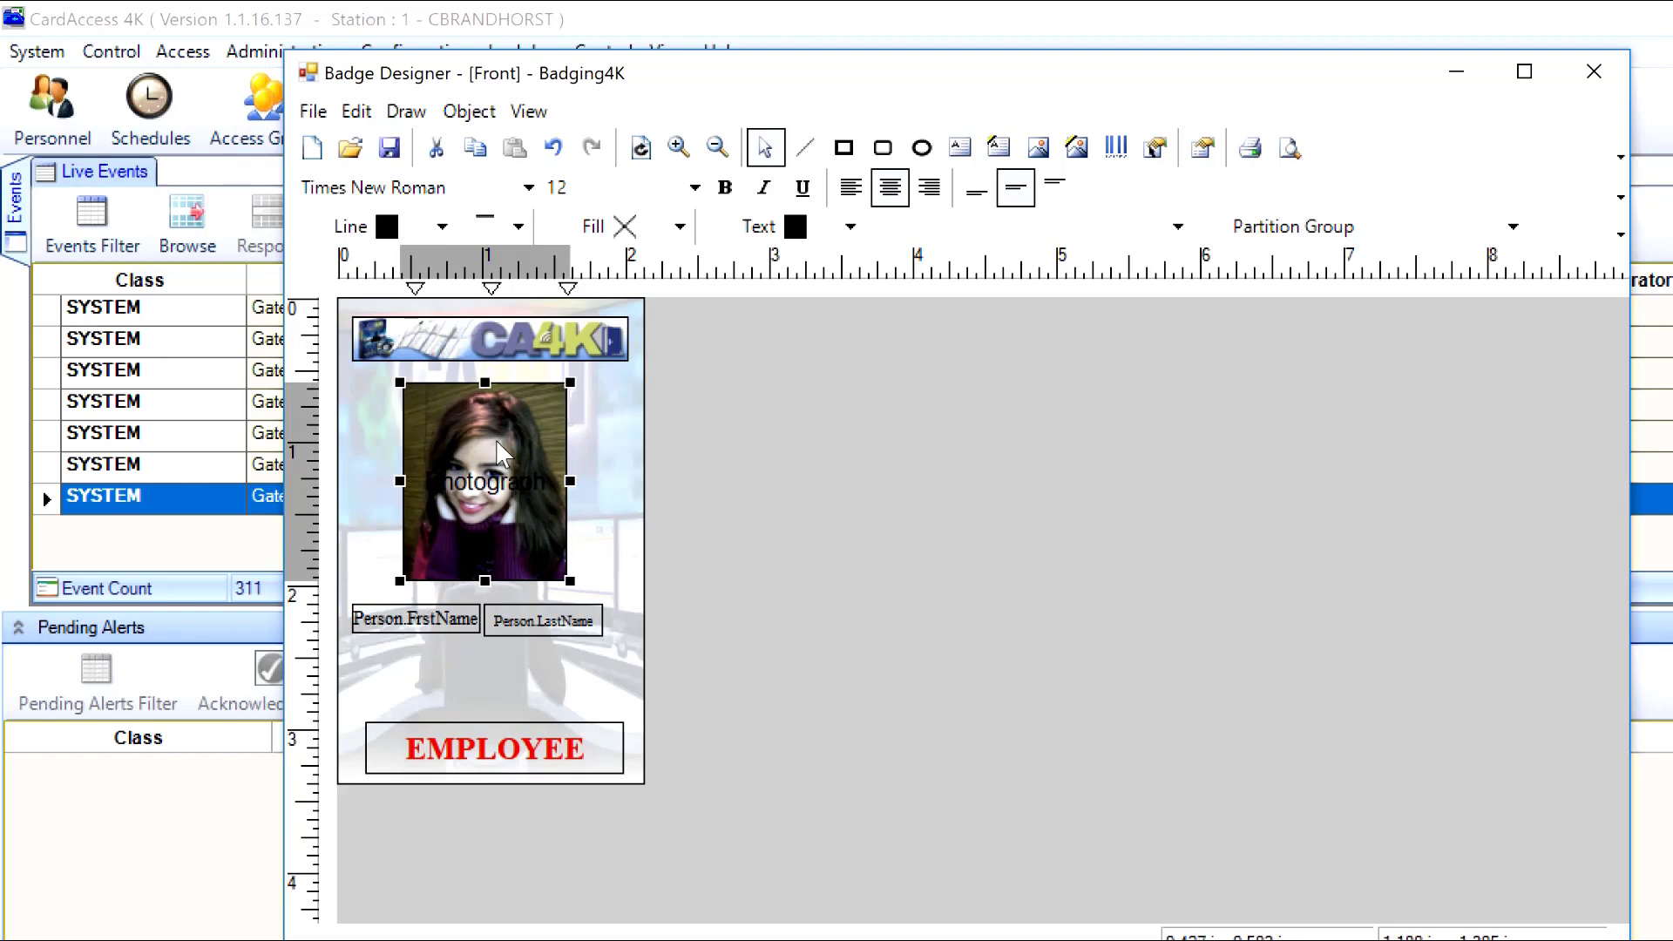
{"action": "left_click", "coordinate": [521, 624]}
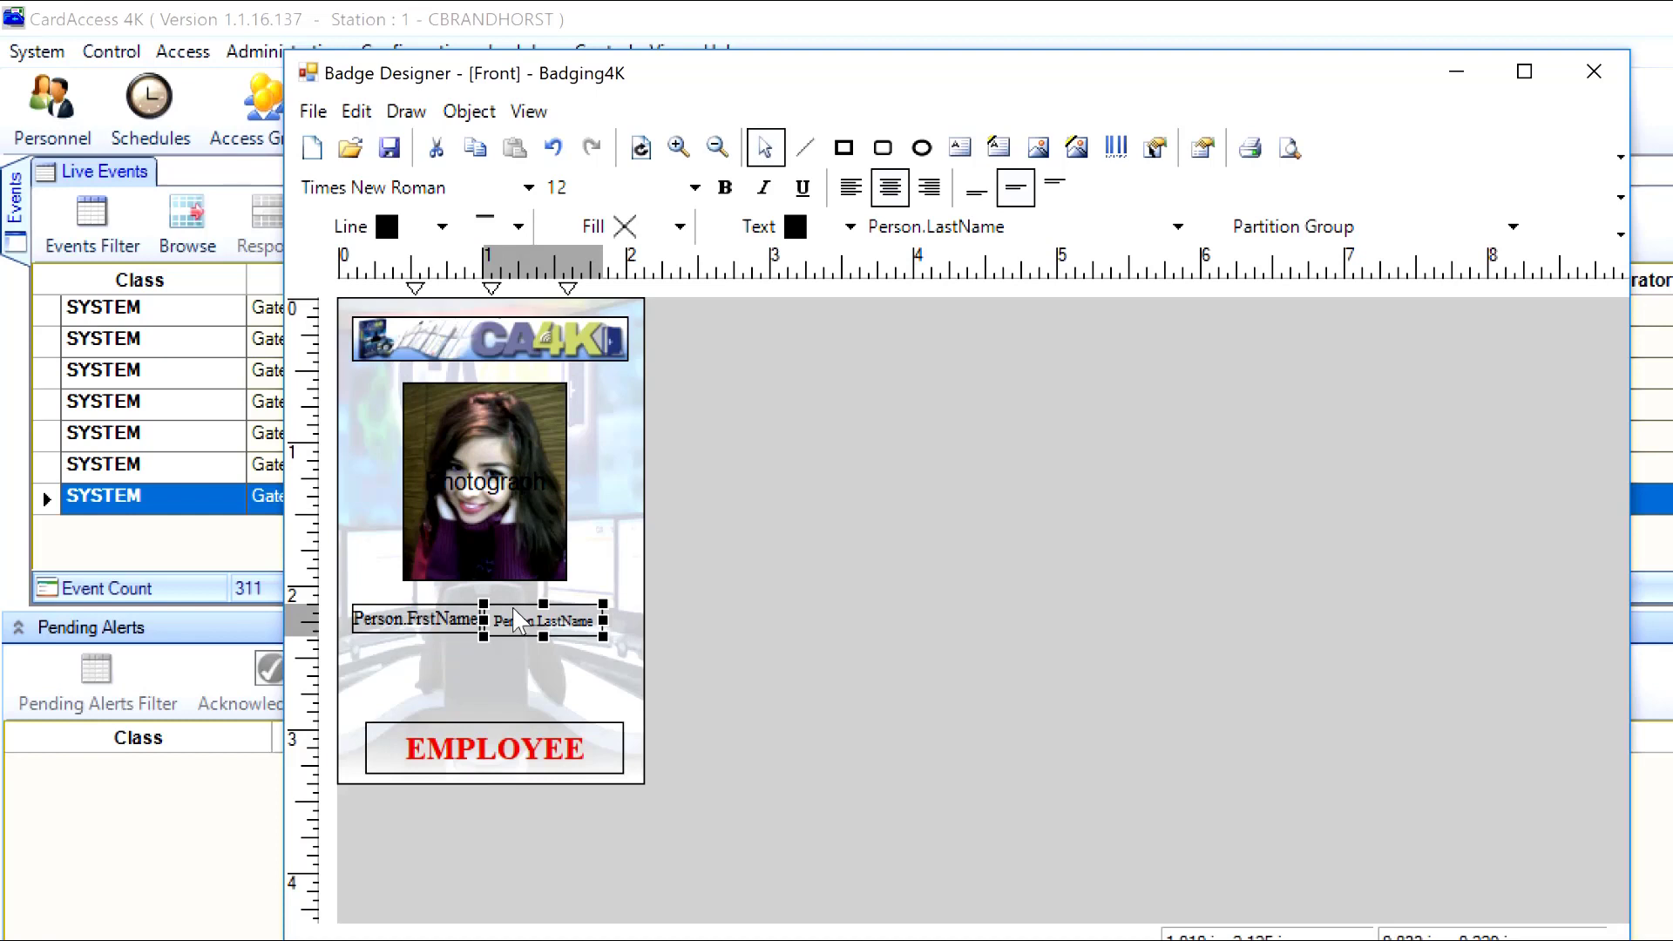
Shorten the Person.LastName field slightly and move it a little to the right
{"action": "left_click", "coordinate": [871, 601]}
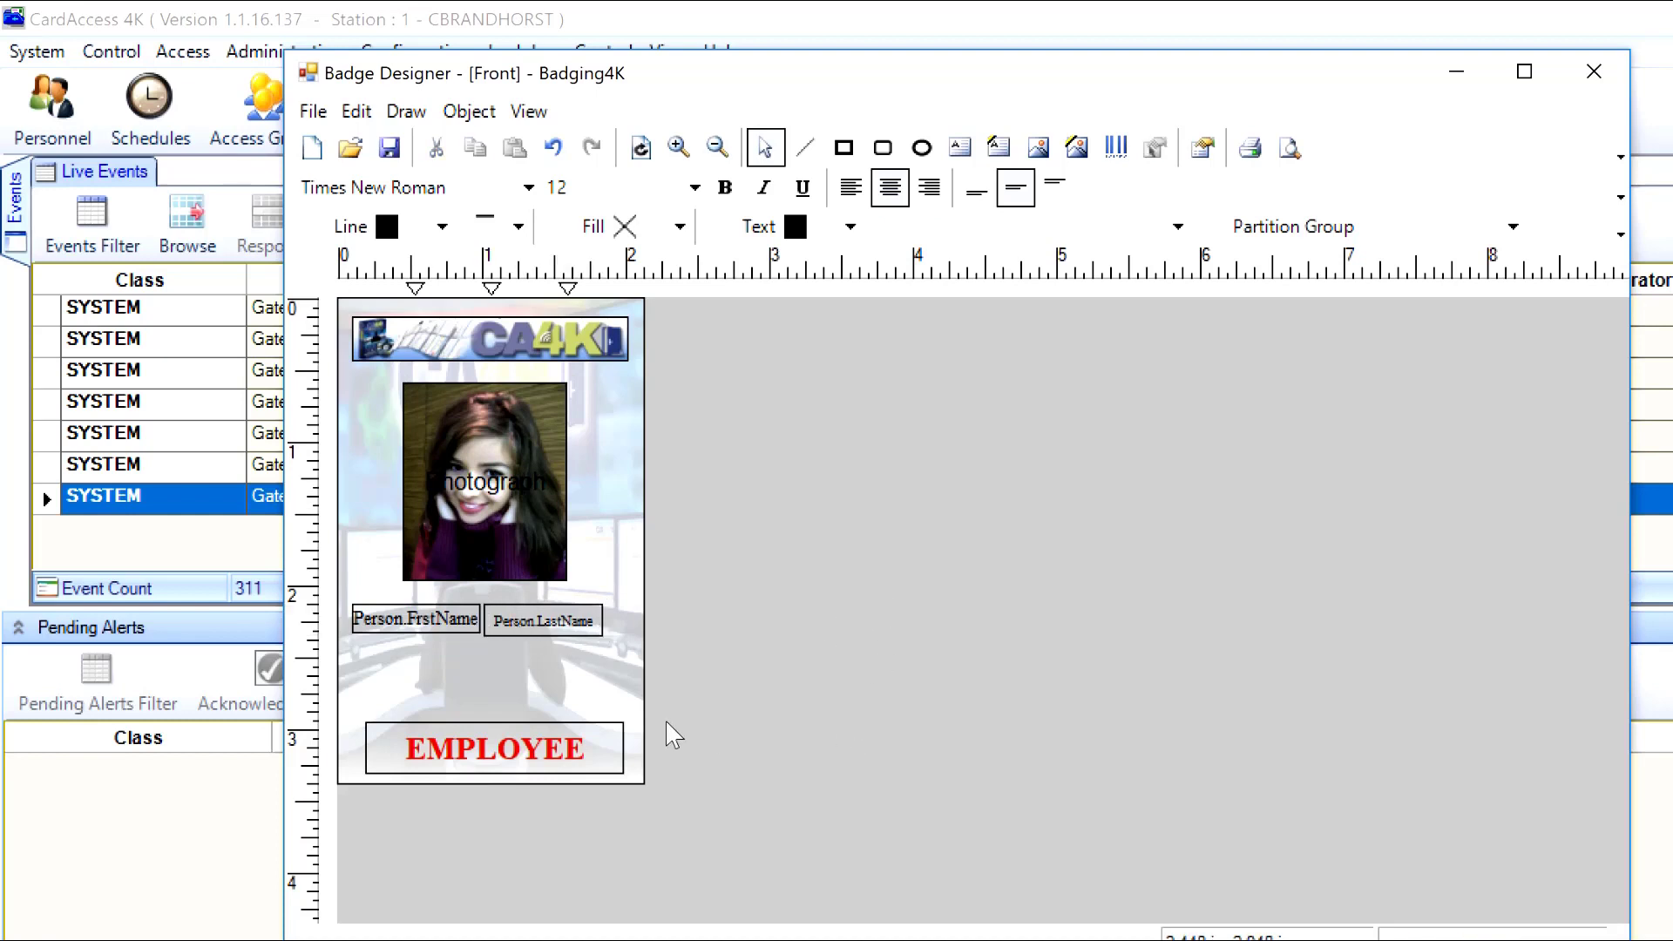
{"action": "left_click", "coordinate": [600, 631]}
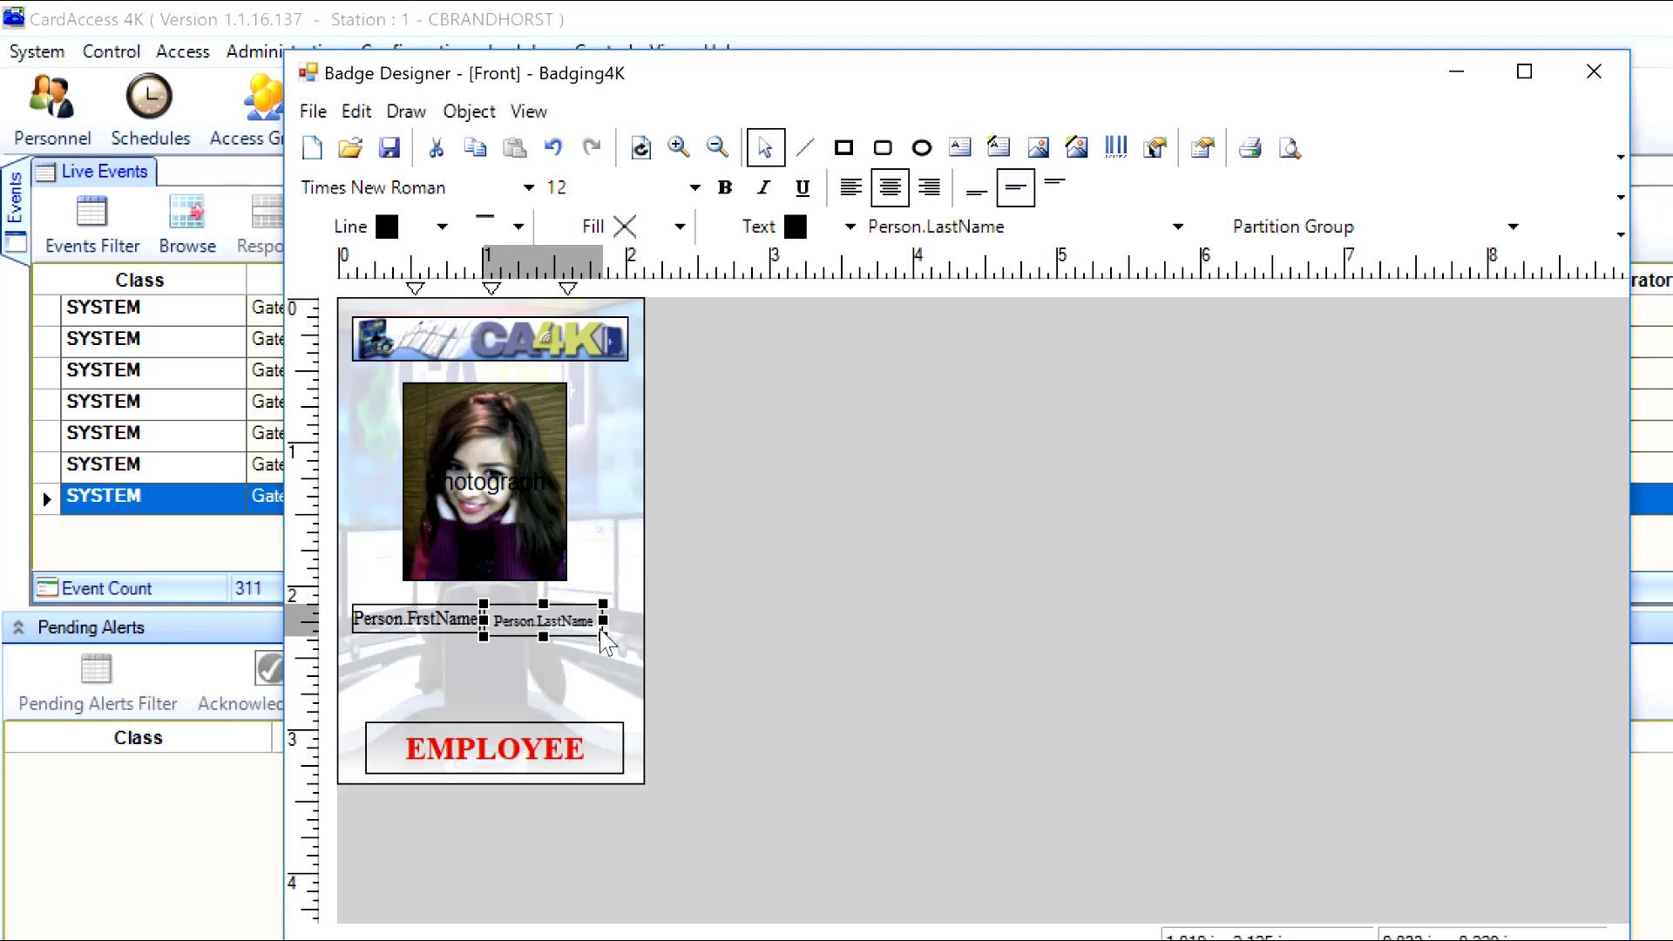
{"action": "left_click_drag", "start_coordinate": [599, 630], "coordinate": [606, 634]}
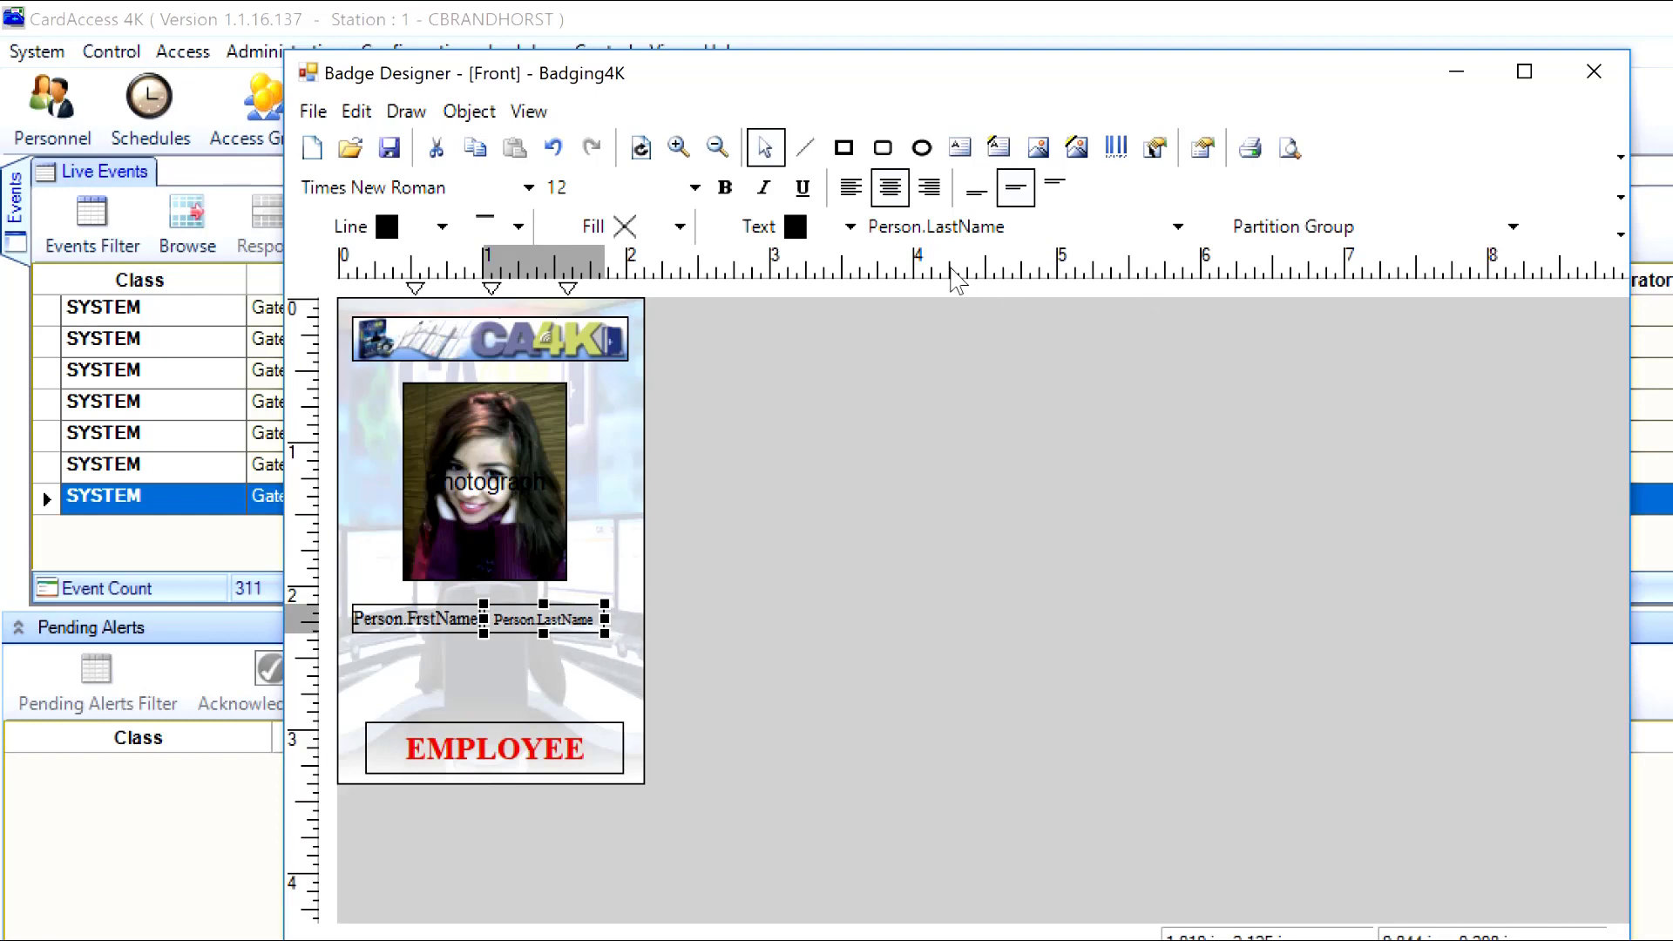
{"action": "left_click", "coordinate": [679, 150]}
{"action": "left_click", "coordinate": [748, 664]}
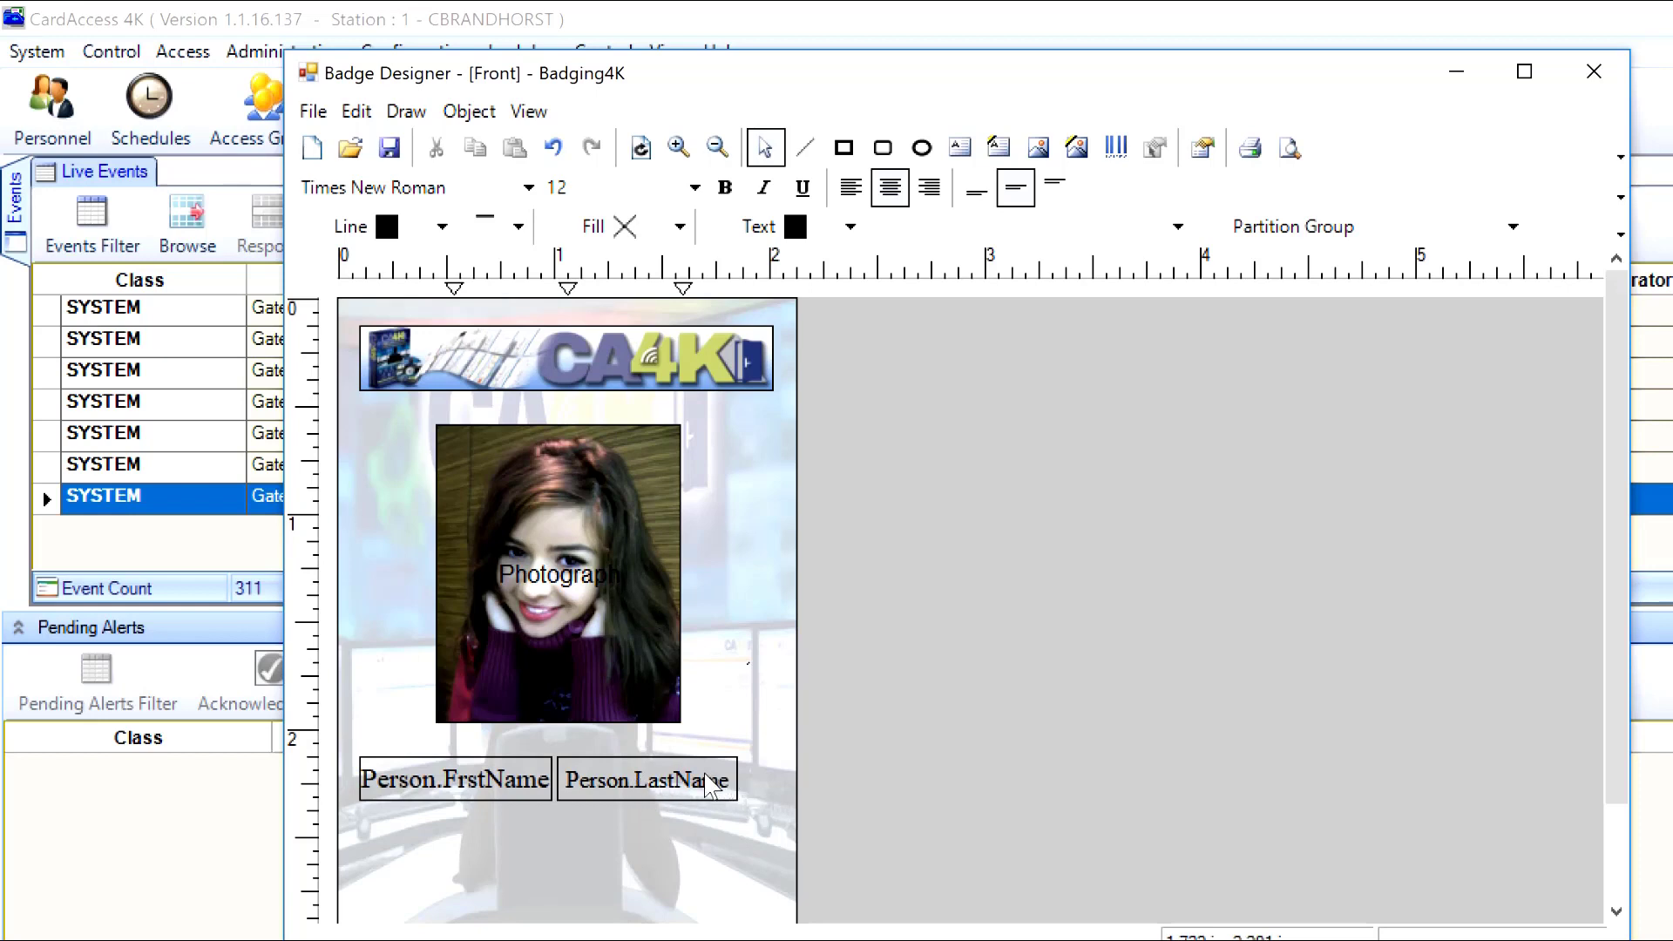
{"action": "left_click_drag", "start_coordinate": [697, 788], "coordinate": [707, 789]}
Nudge the Person.FrstName field slightly right, beside the last-name field
{"action": "left_click", "coordinate": [482, 768]}
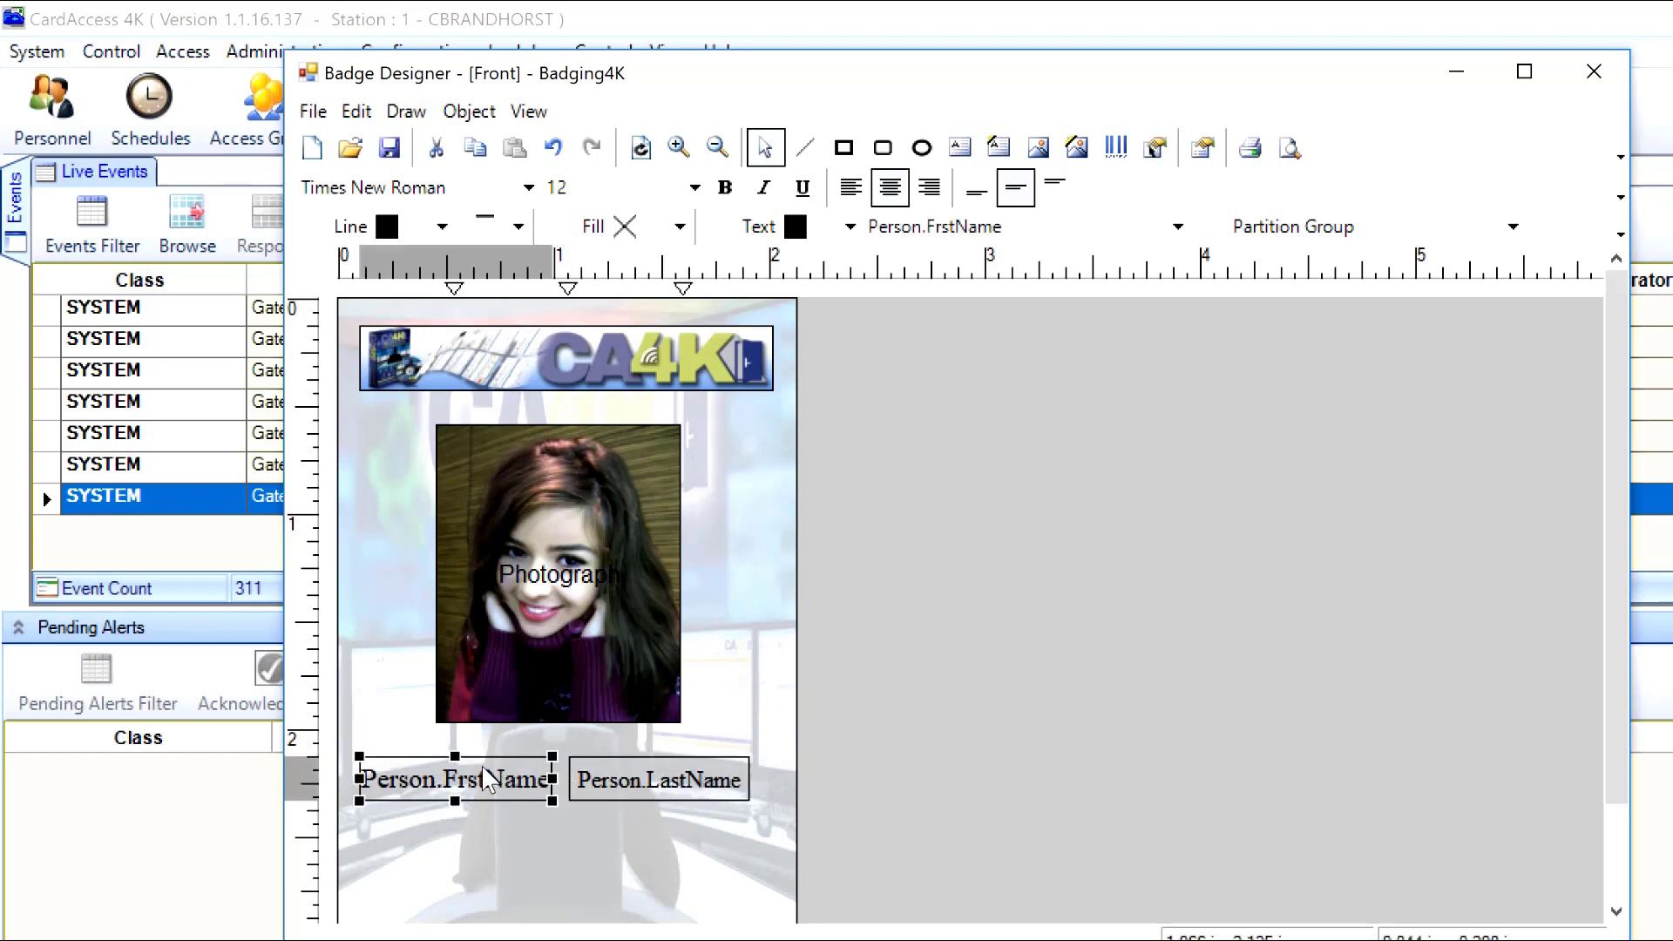
{"action": "left_click_drag", "start_coordinate": [488, 765], "coordinate": [493, 767]}
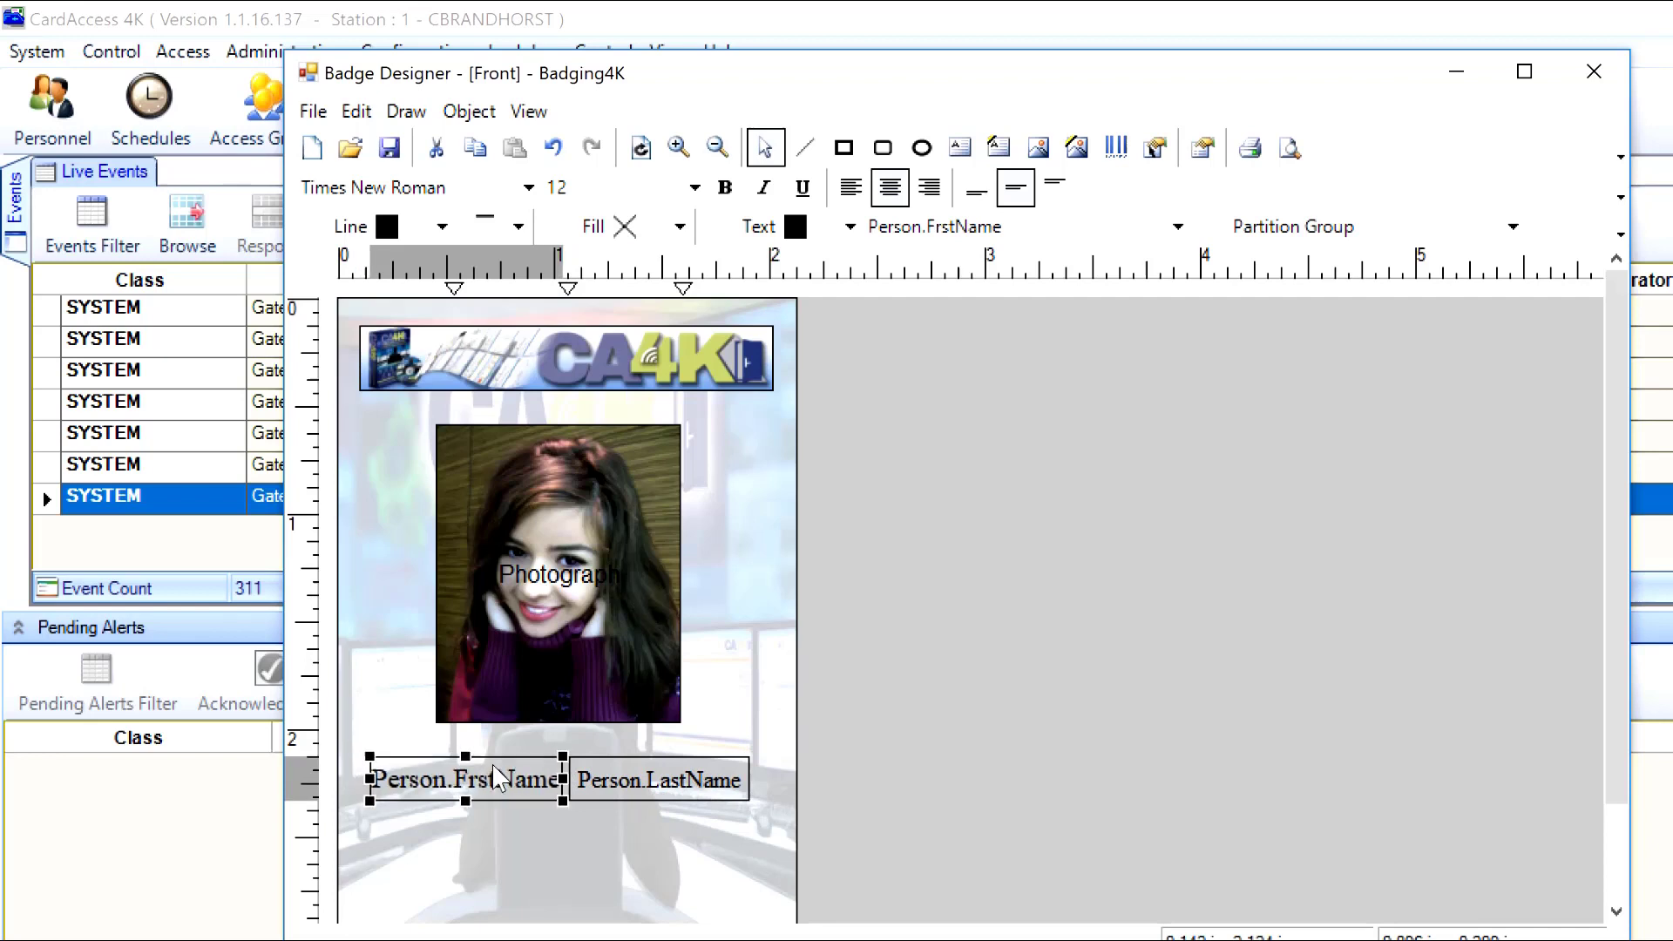
{"action": "left_click", "coordinate": [915, 631]}
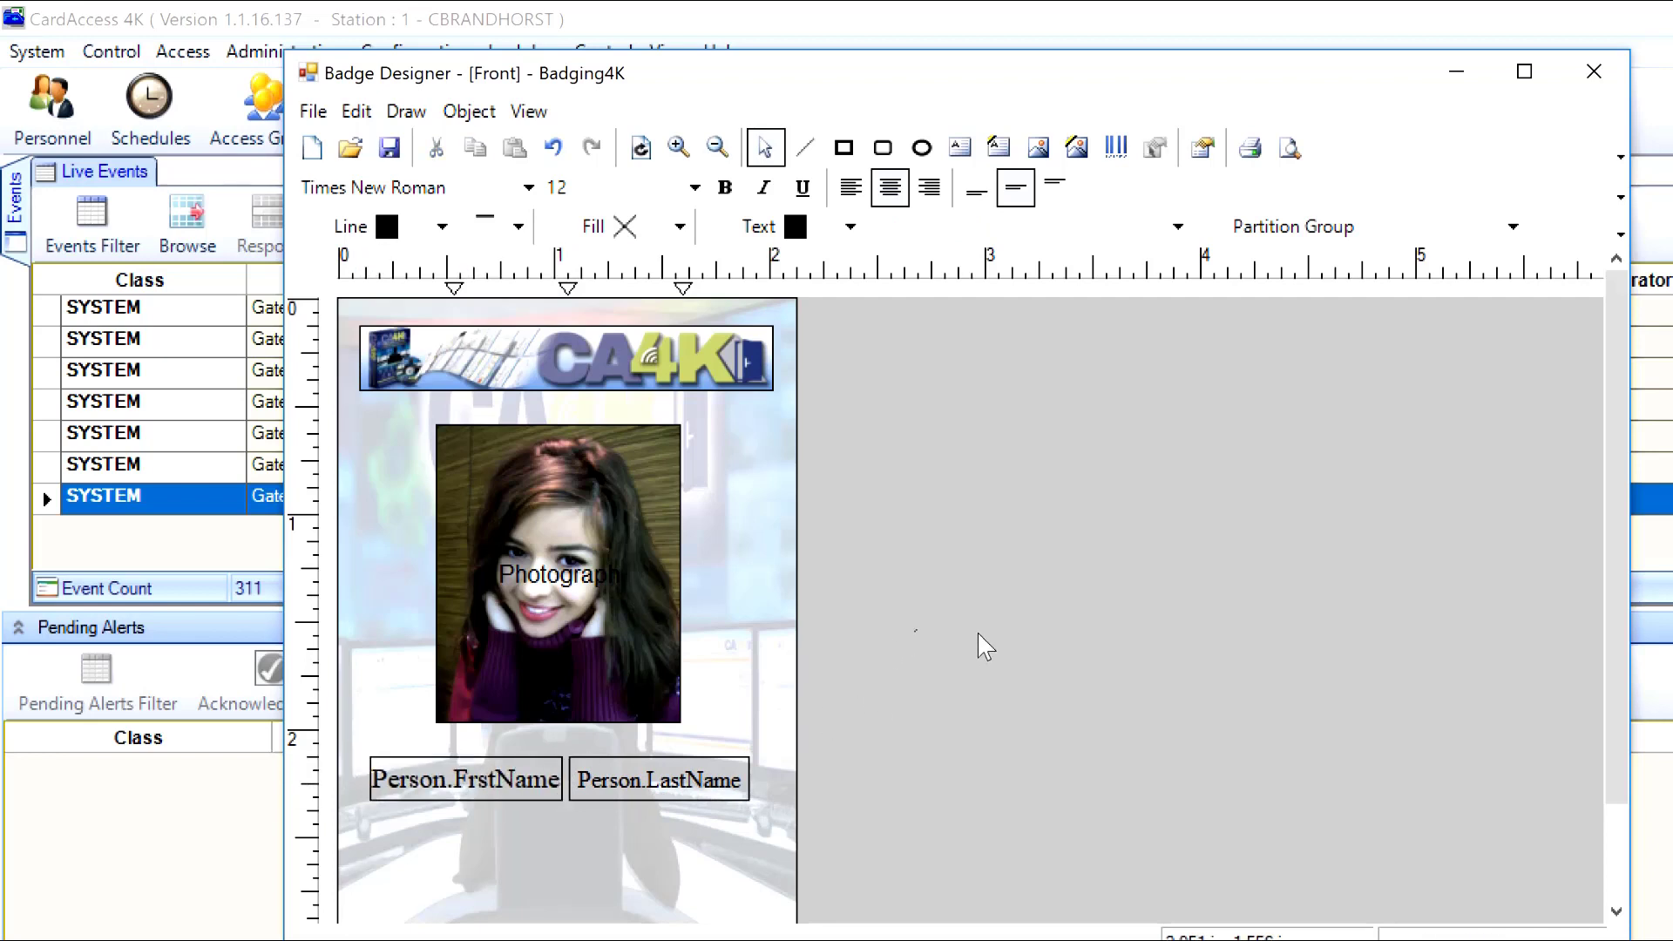
Save the badge layout via File > Save As as template 'Template Employee 3'
{"action": "left_click", "coordinate": [314, 112]}
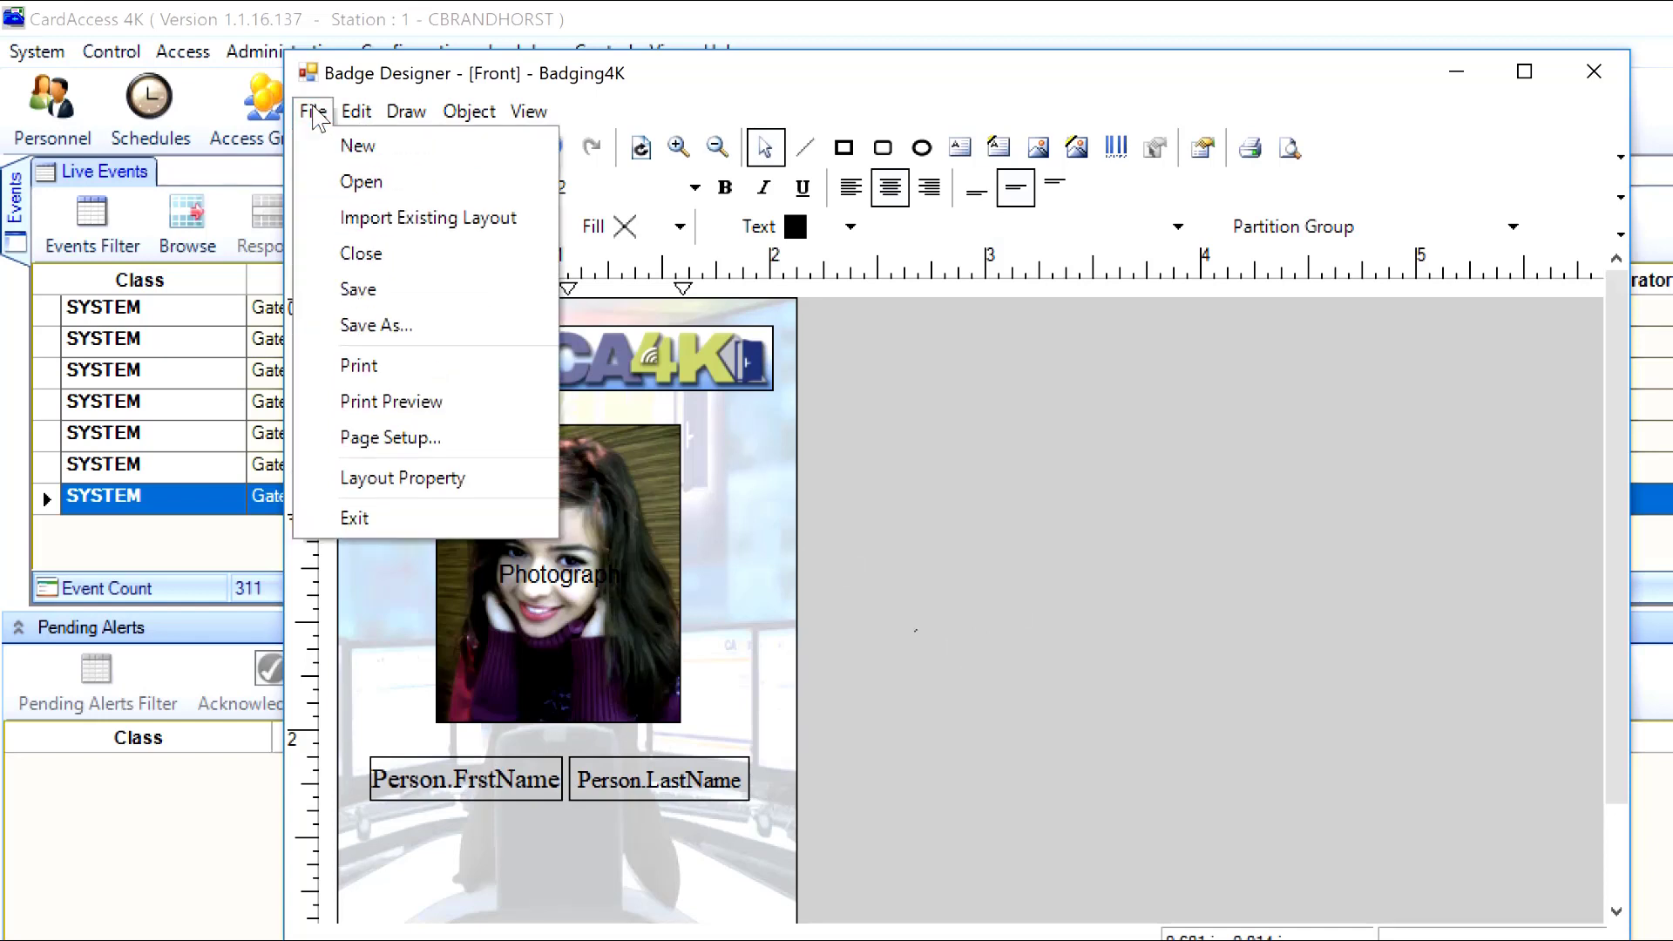
{"action": "mouse_move", "coordinate": [357, 111]}
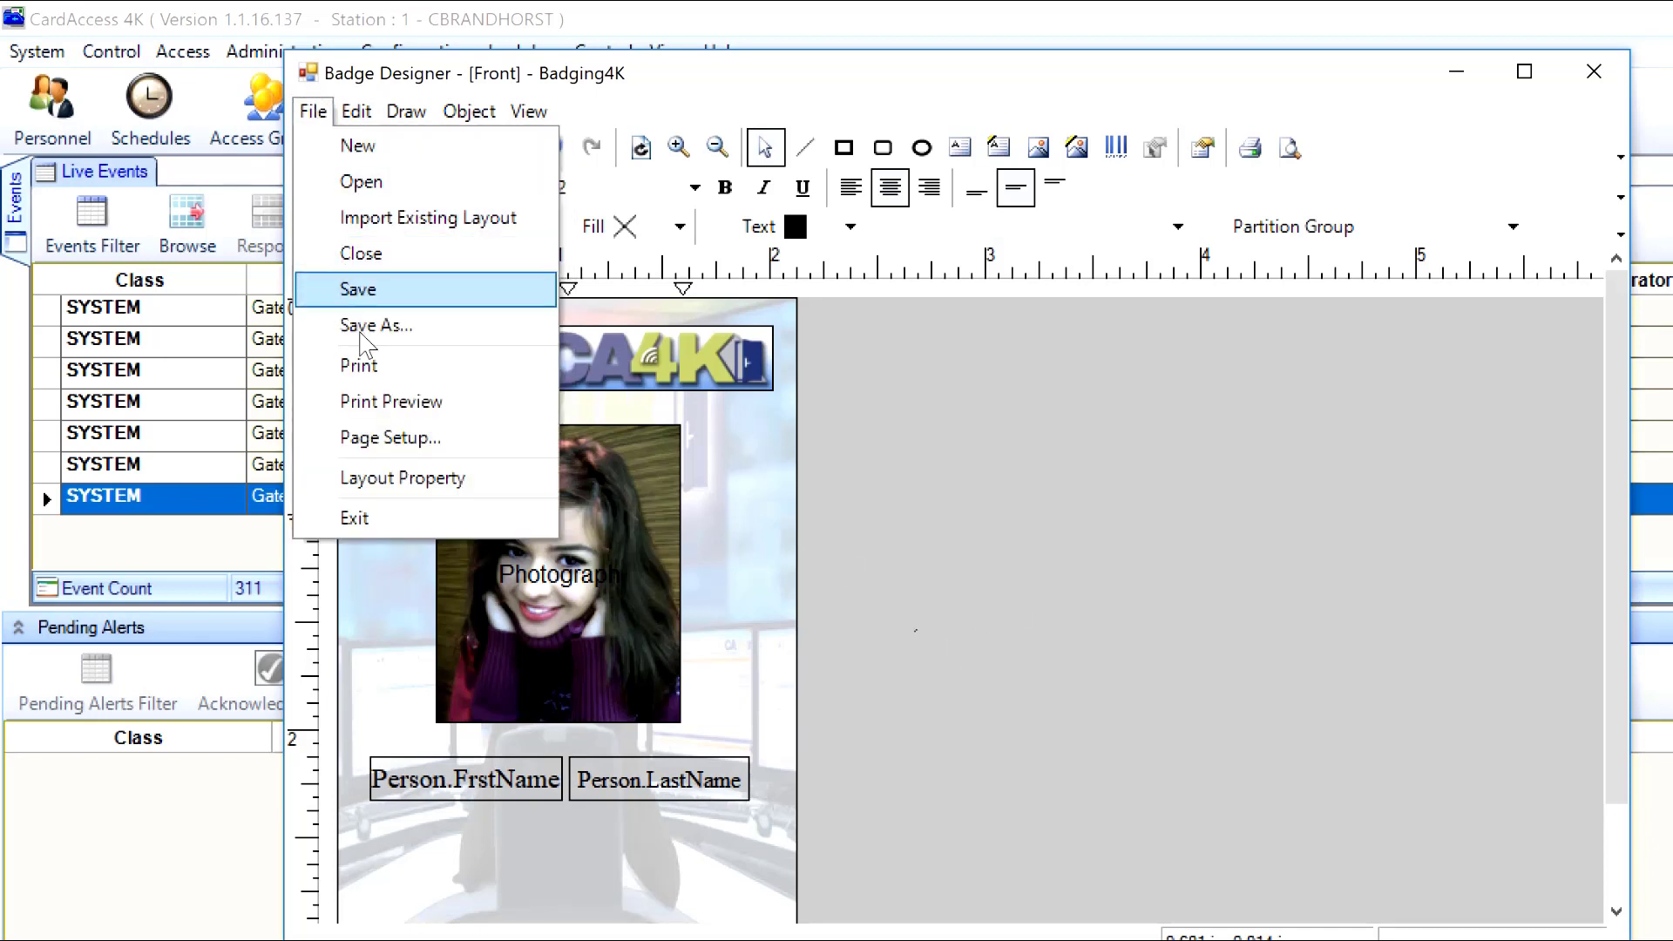
{"action": "left_click", "coordinate": [373, 327]}
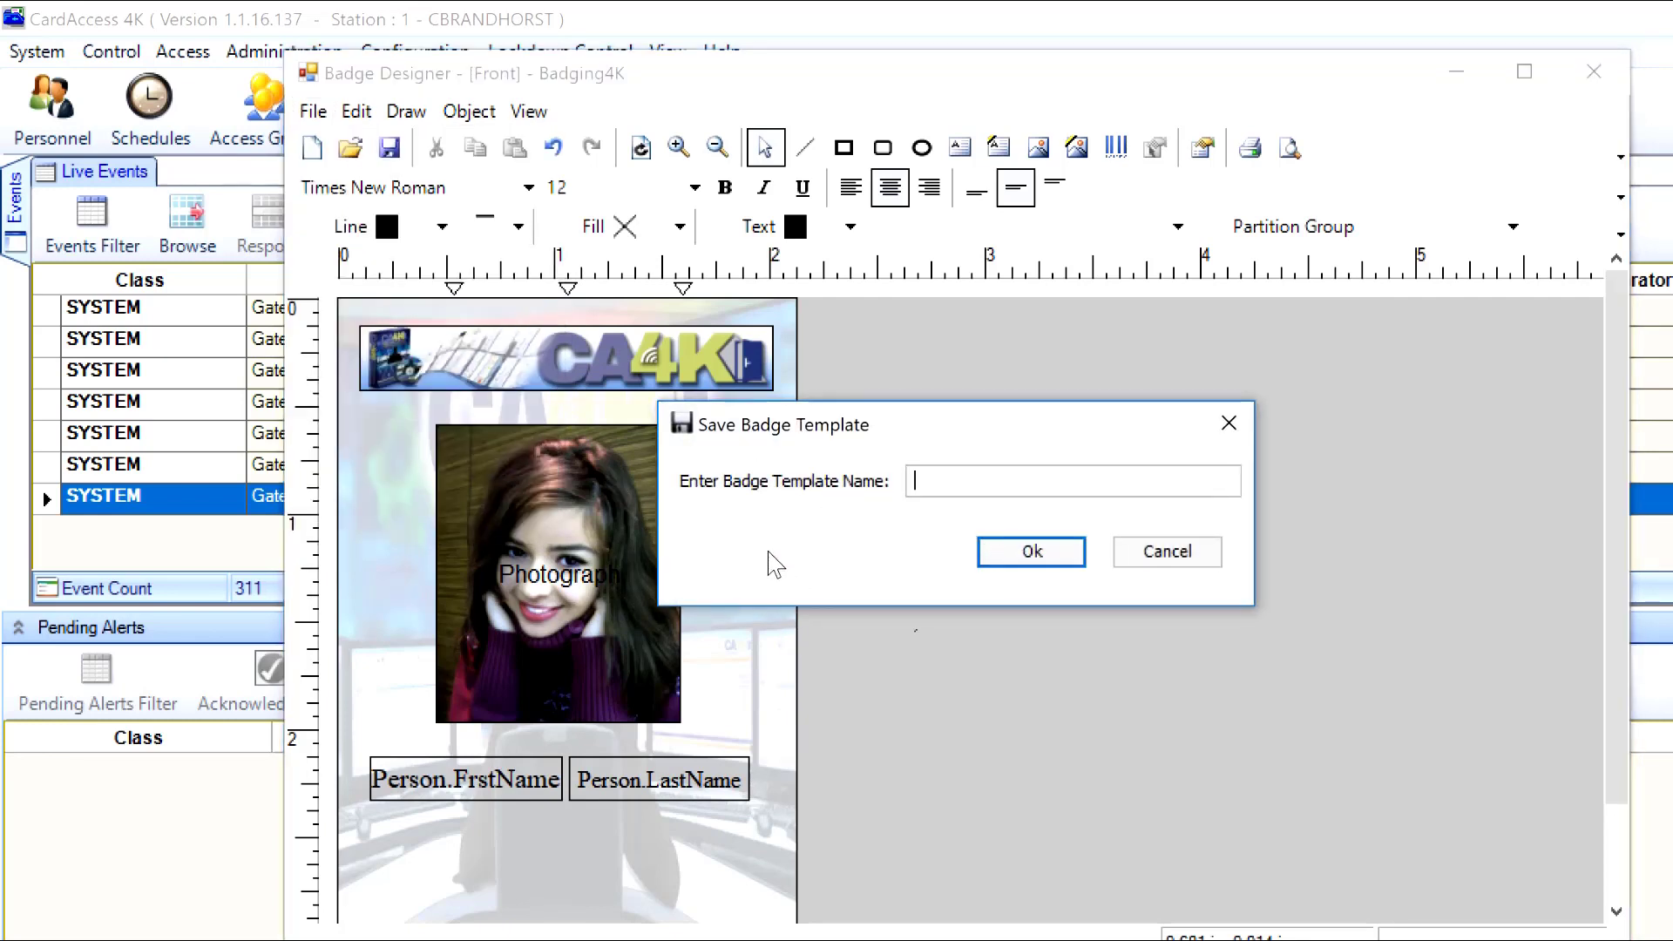
{"action": "type", "text": "Template Employ"}
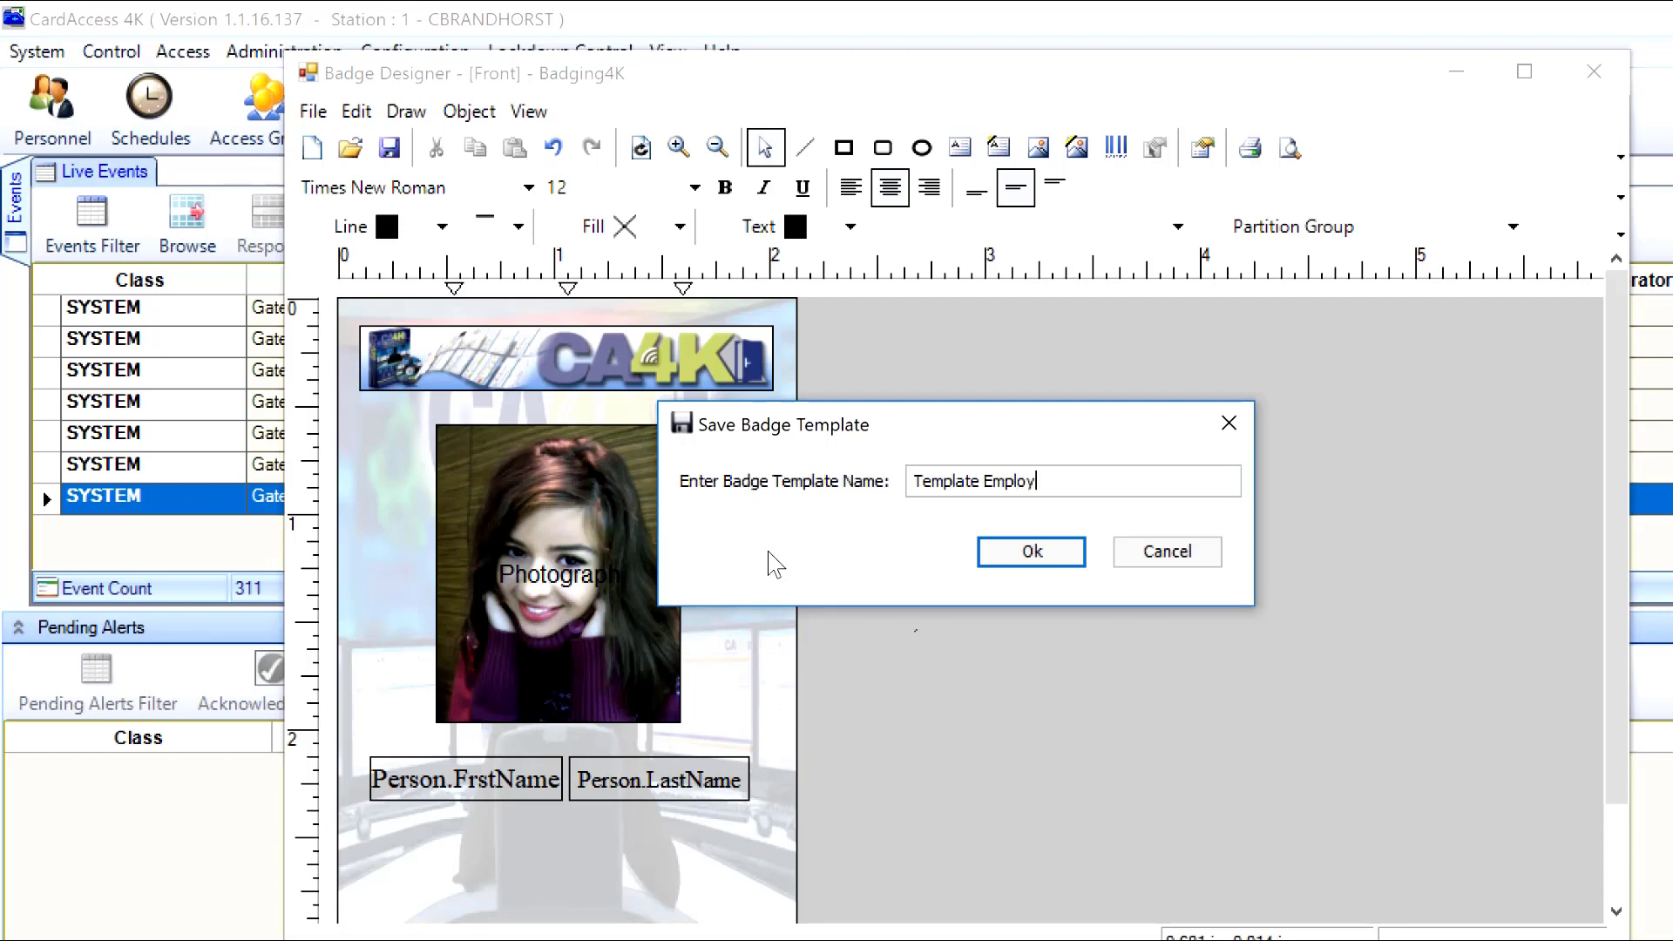
{"action": "type", "text": "ee 3"}
{"action": "left_click", "coordinate": [1019, 563]}
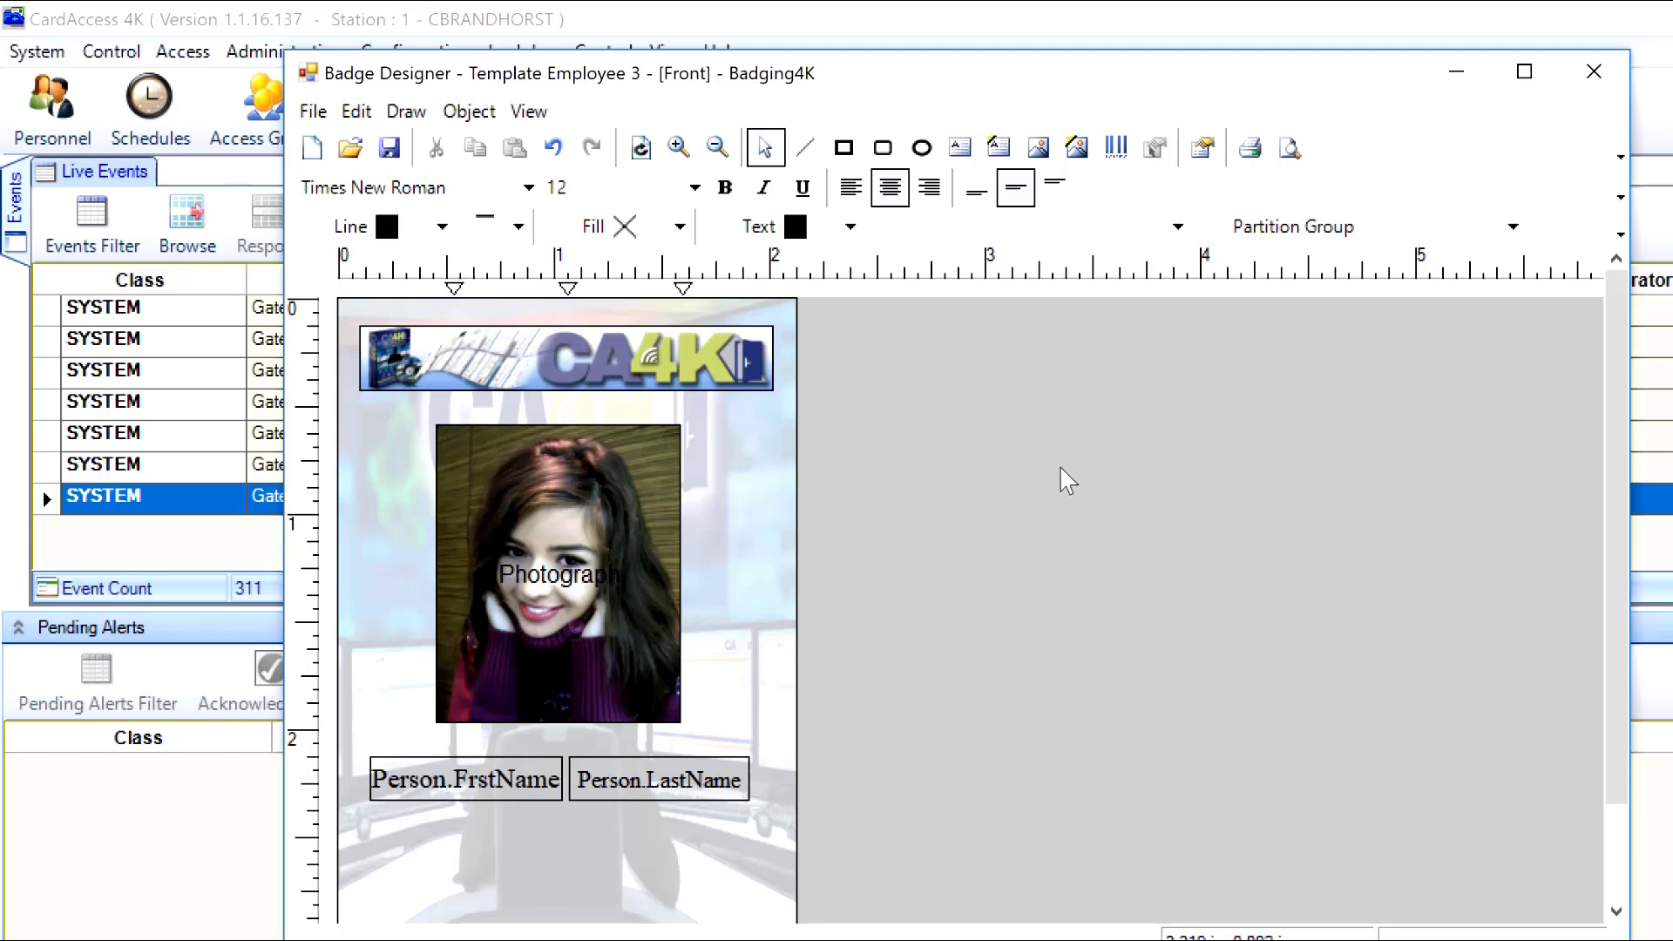
Close Badge Designer, open Personnel, check the Photo tab's Templates list, then return to General
{"action": "left_click", "coordinate": [1593, 73]}
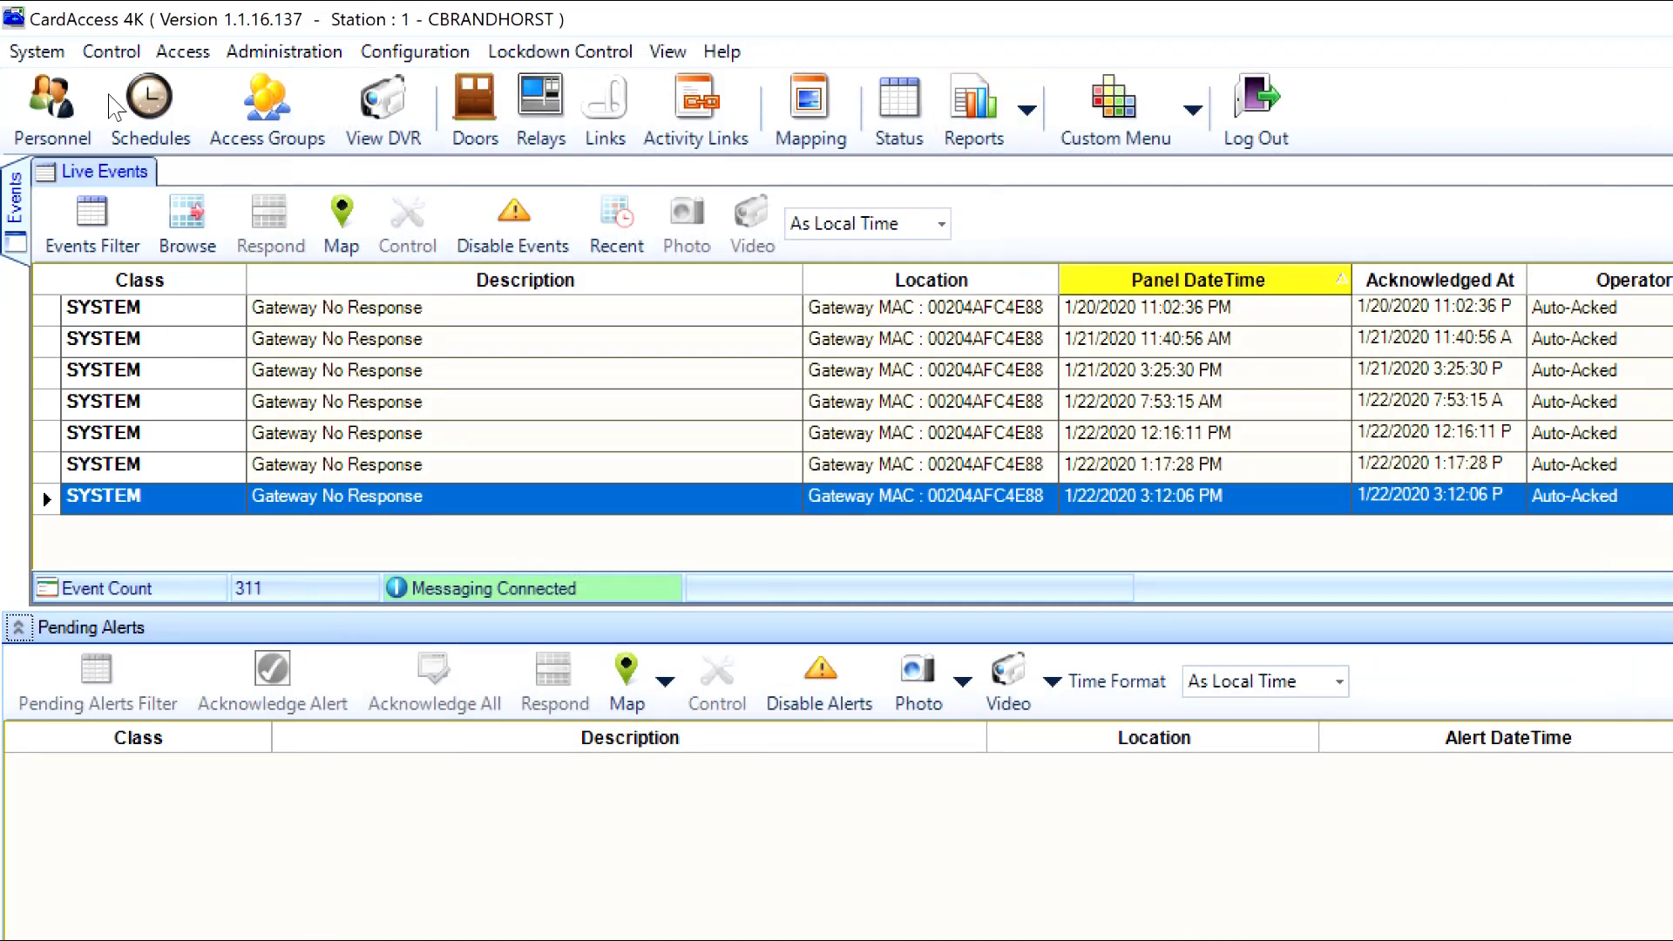
{"action": "left_click", "coordinate": [46, 103]}
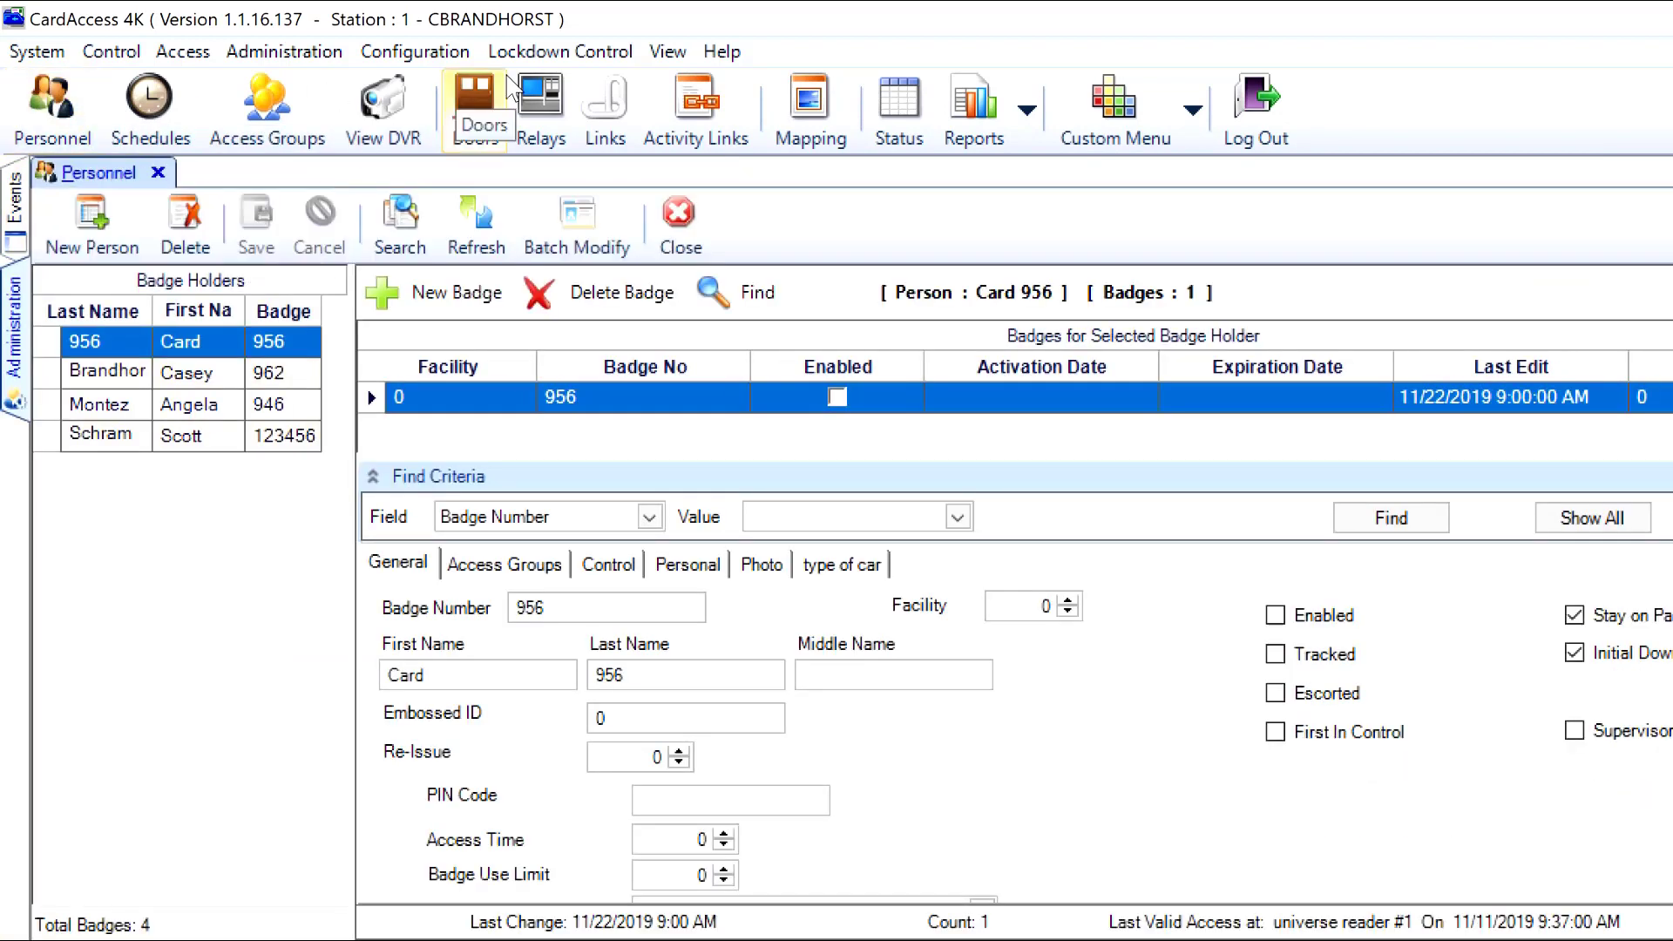
{"action": "left_click", "coordinate": [766, 566]}
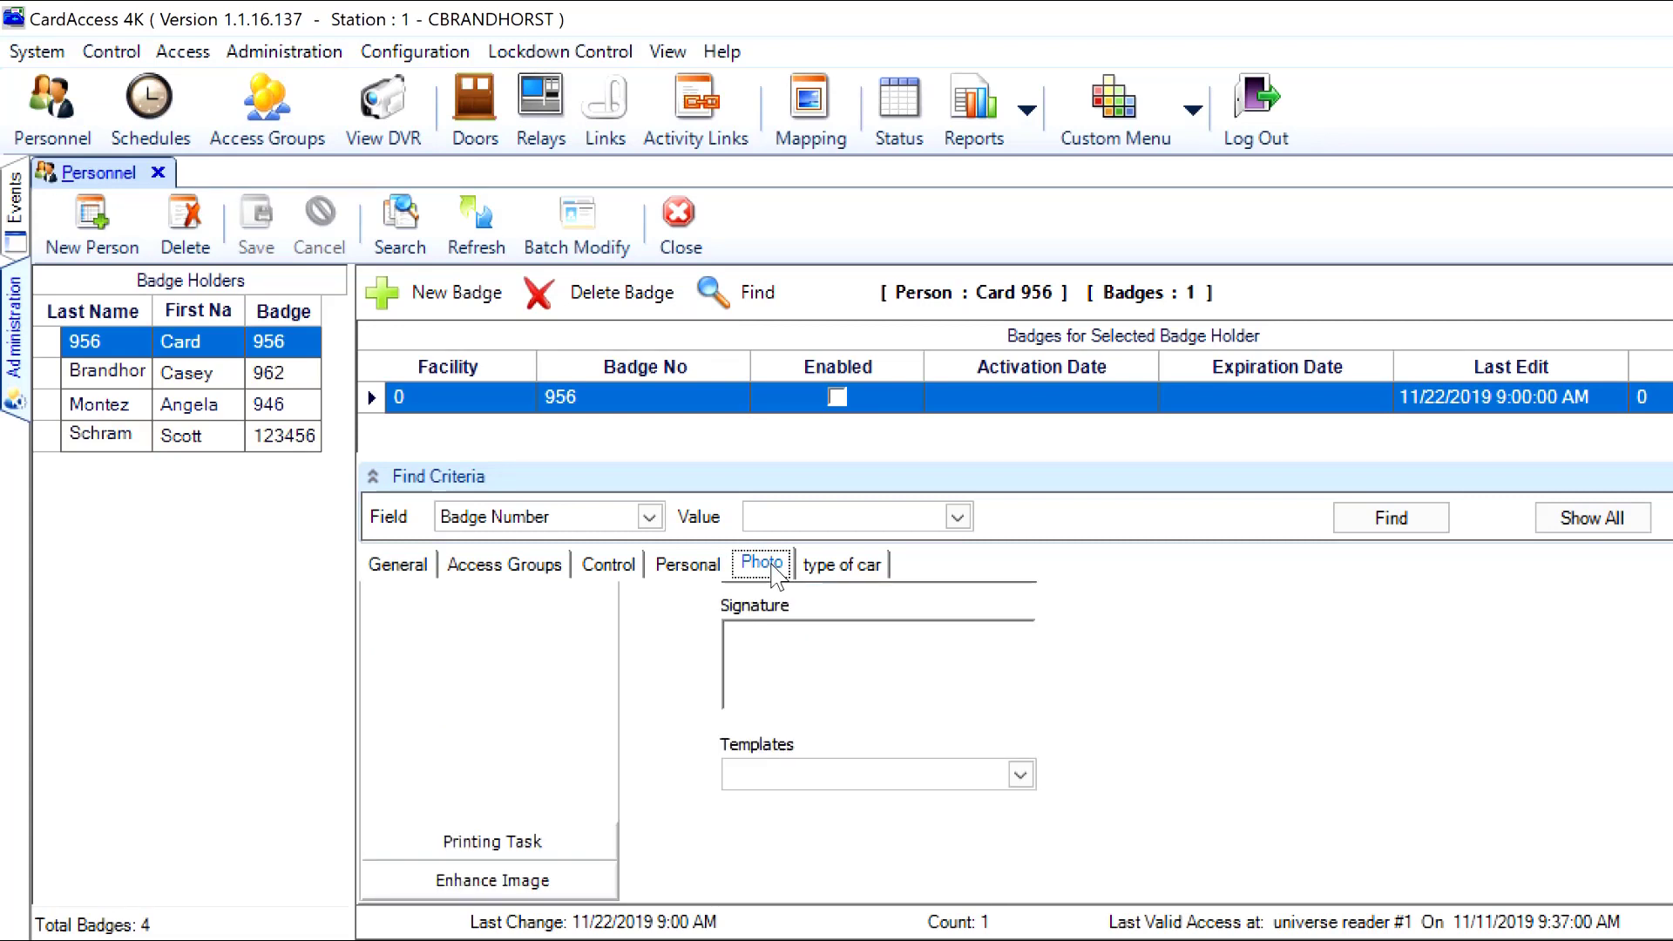
{"action": "left_click", "coordinate": [1020, 776]}
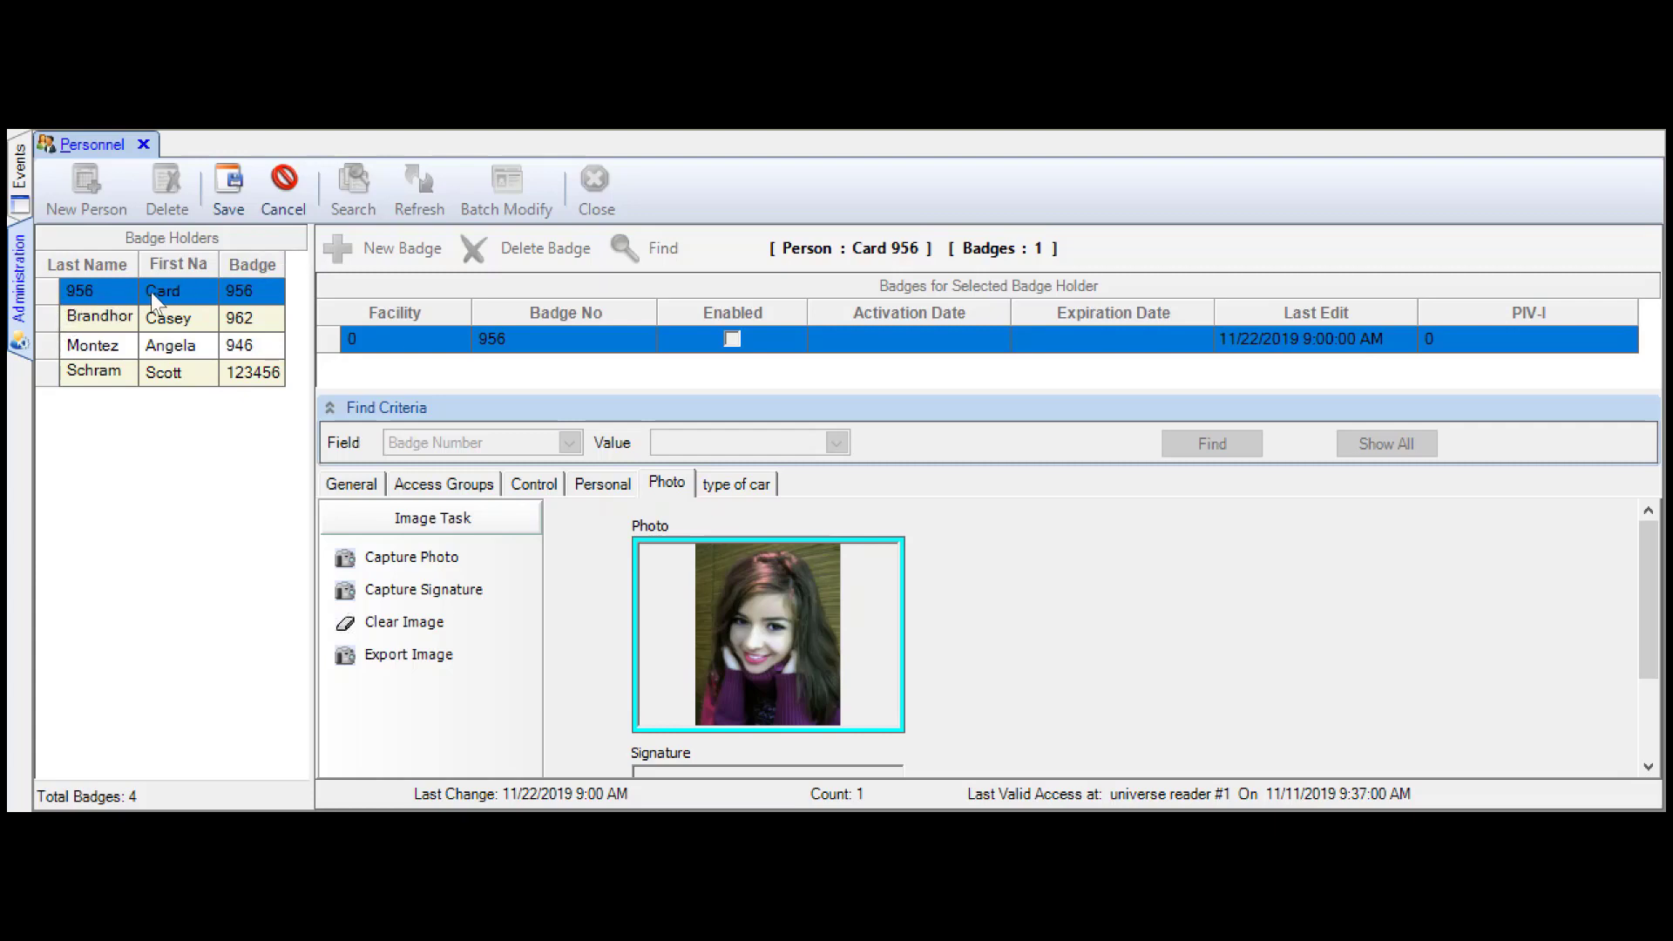
{"action": "left_click", "coordinate": [353, 488]}
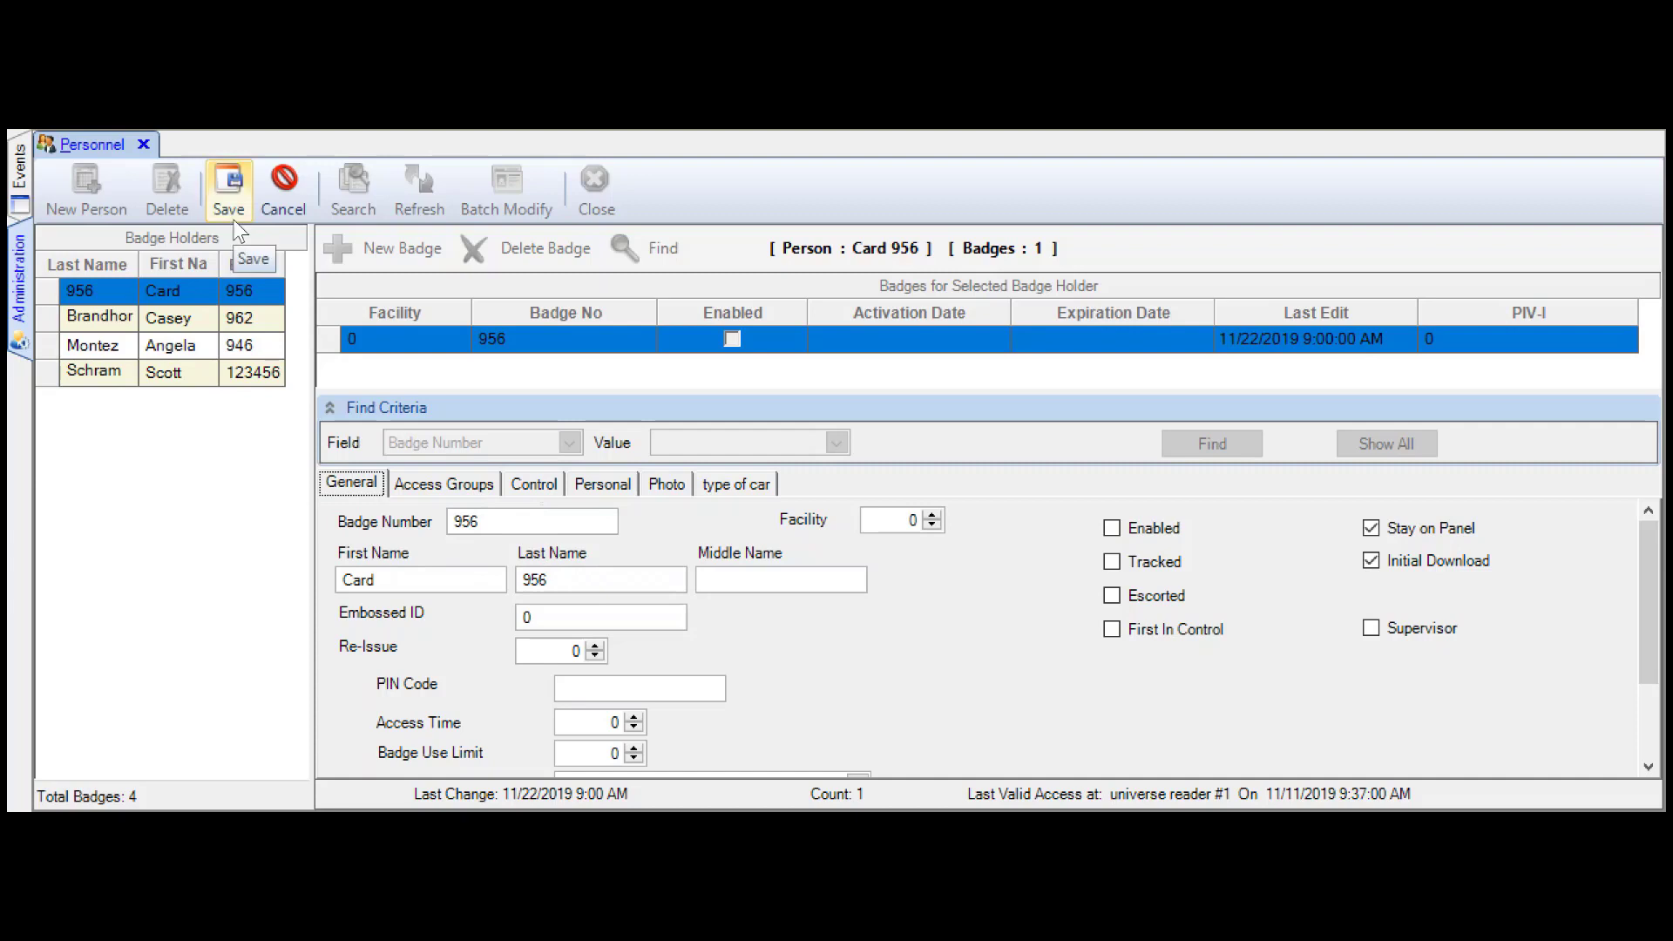
Load a portrait photo from an image file into the Photo tab and accept the crop
{"action": "left_click", "coordinate": [667, 485]}
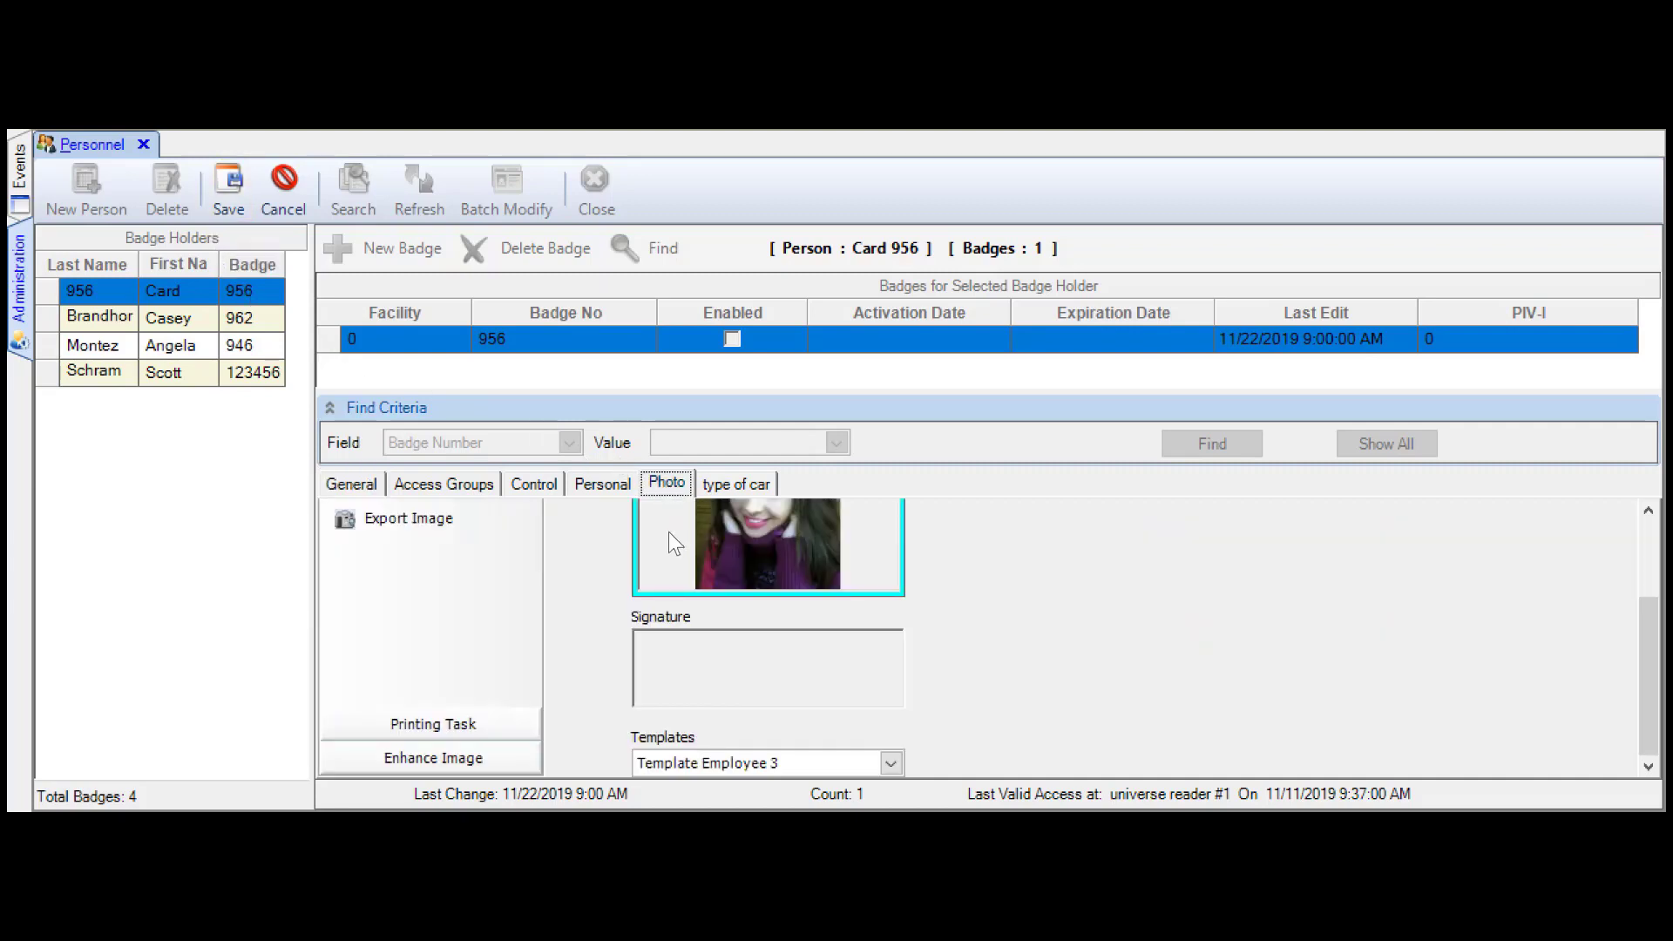
{"action": "scroll", "coordinate": [669, 535], "scroll_direction": "up", "scroll_amount": 2}
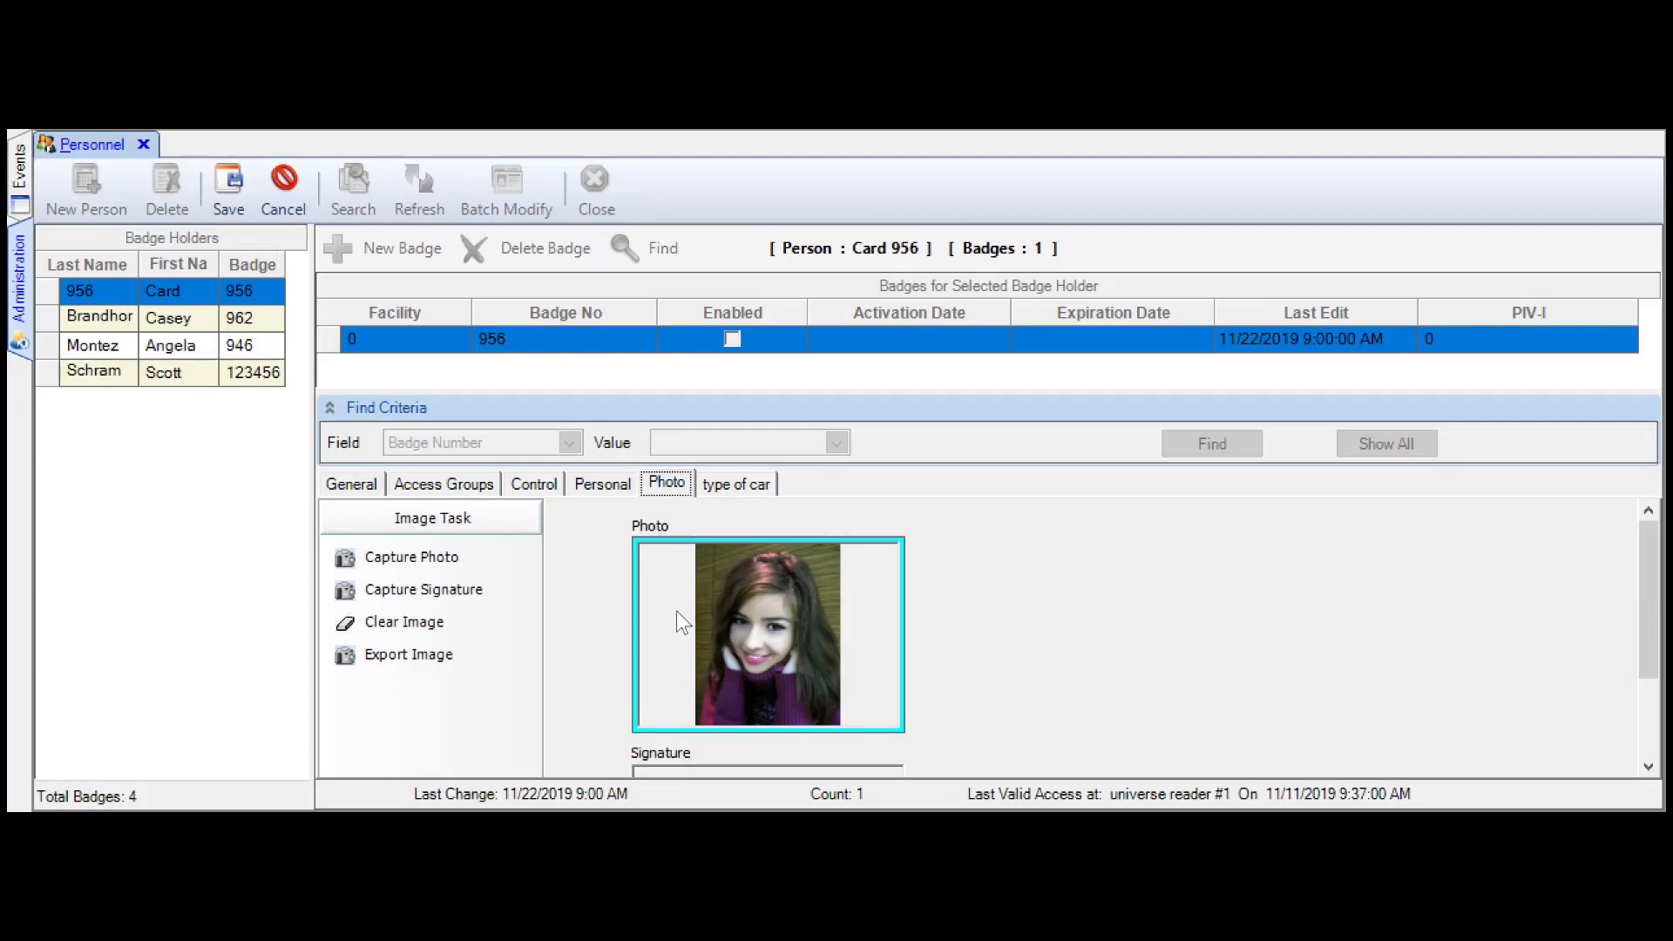
{"action": "left_click", "coordinate": [381, 554]}
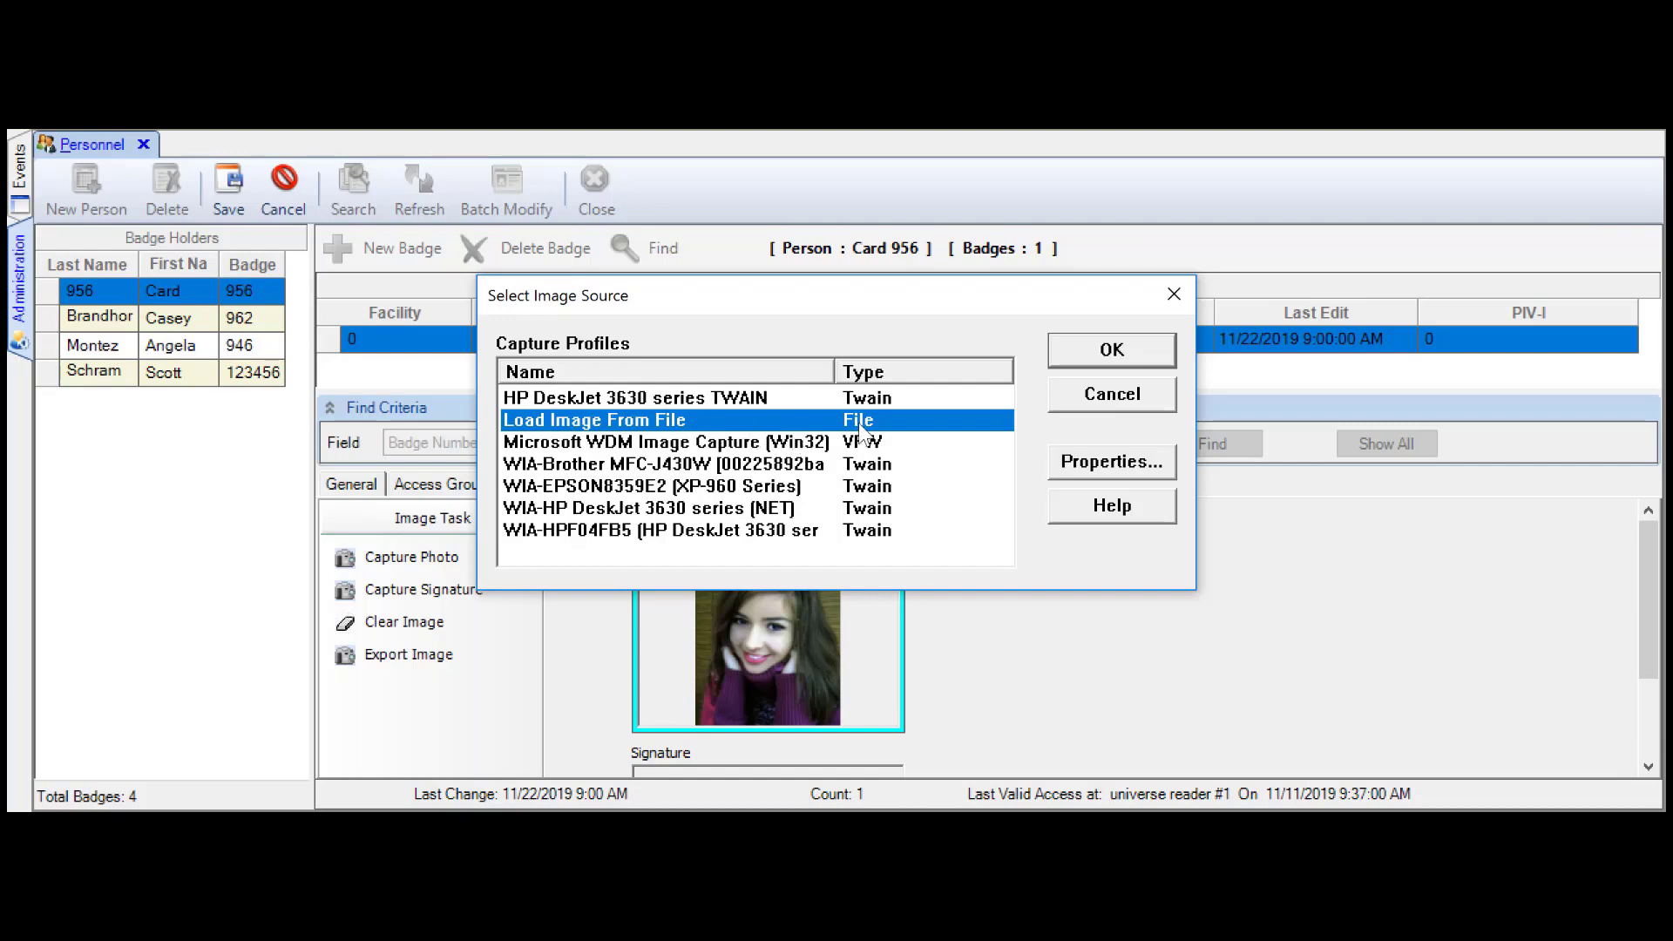
{"action": "left_click", "coordinate": [1088, 352]}
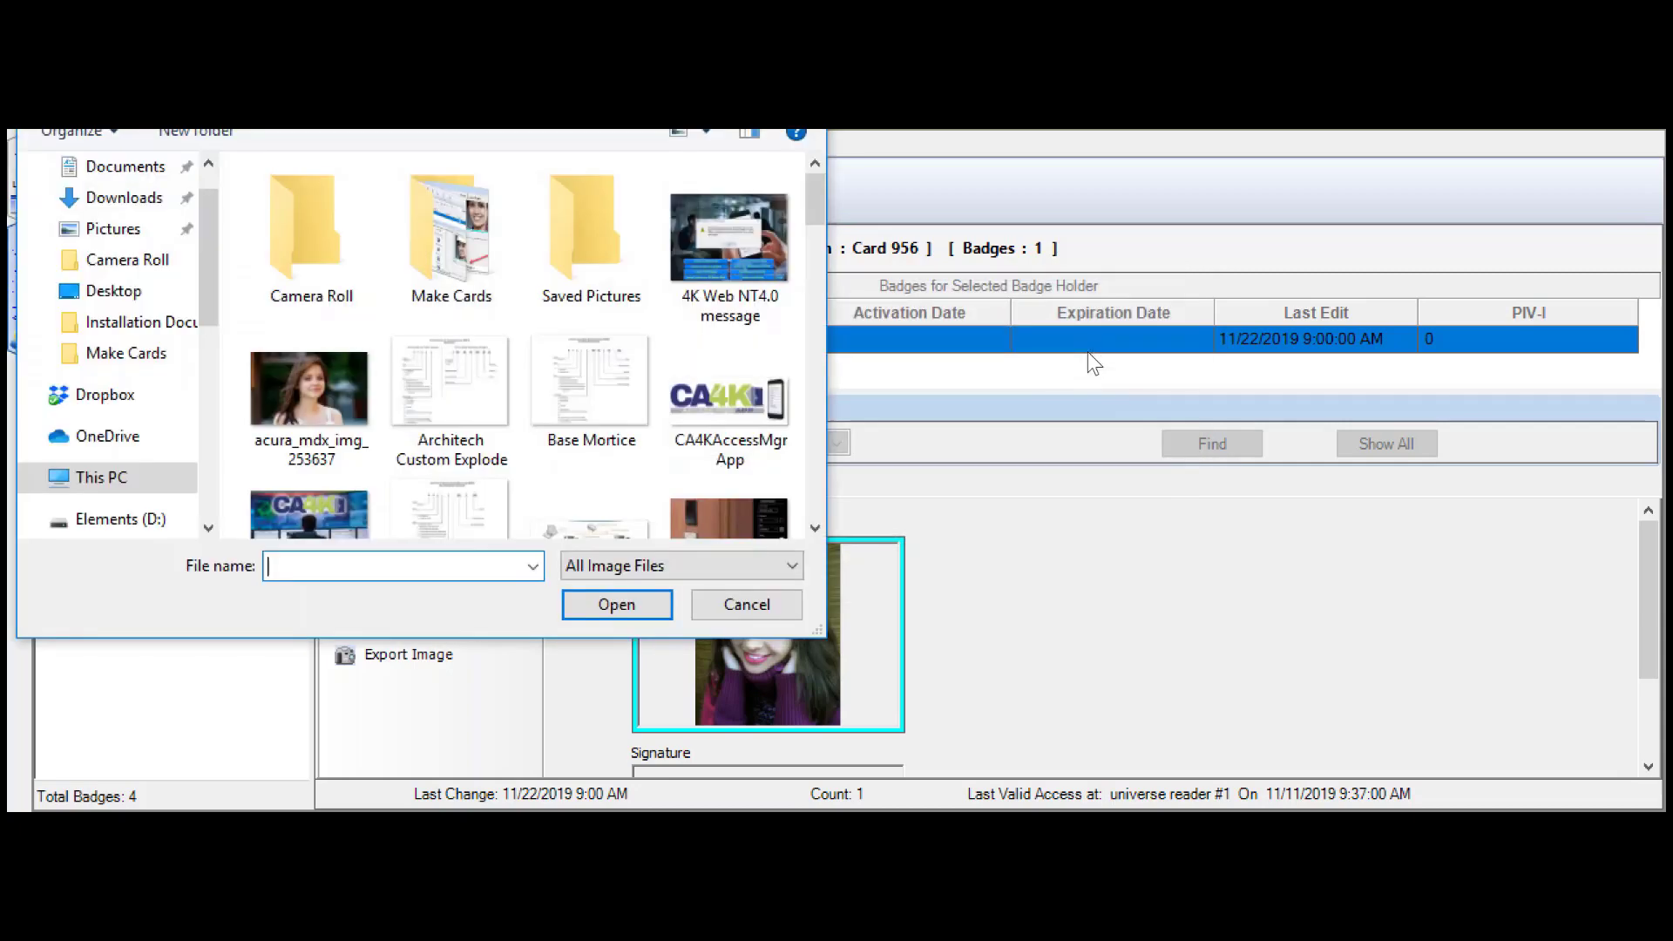
{"action": "scroll", "coordinate": [364, 425], "scroll_direction": "down", "scroll_amount": 5}
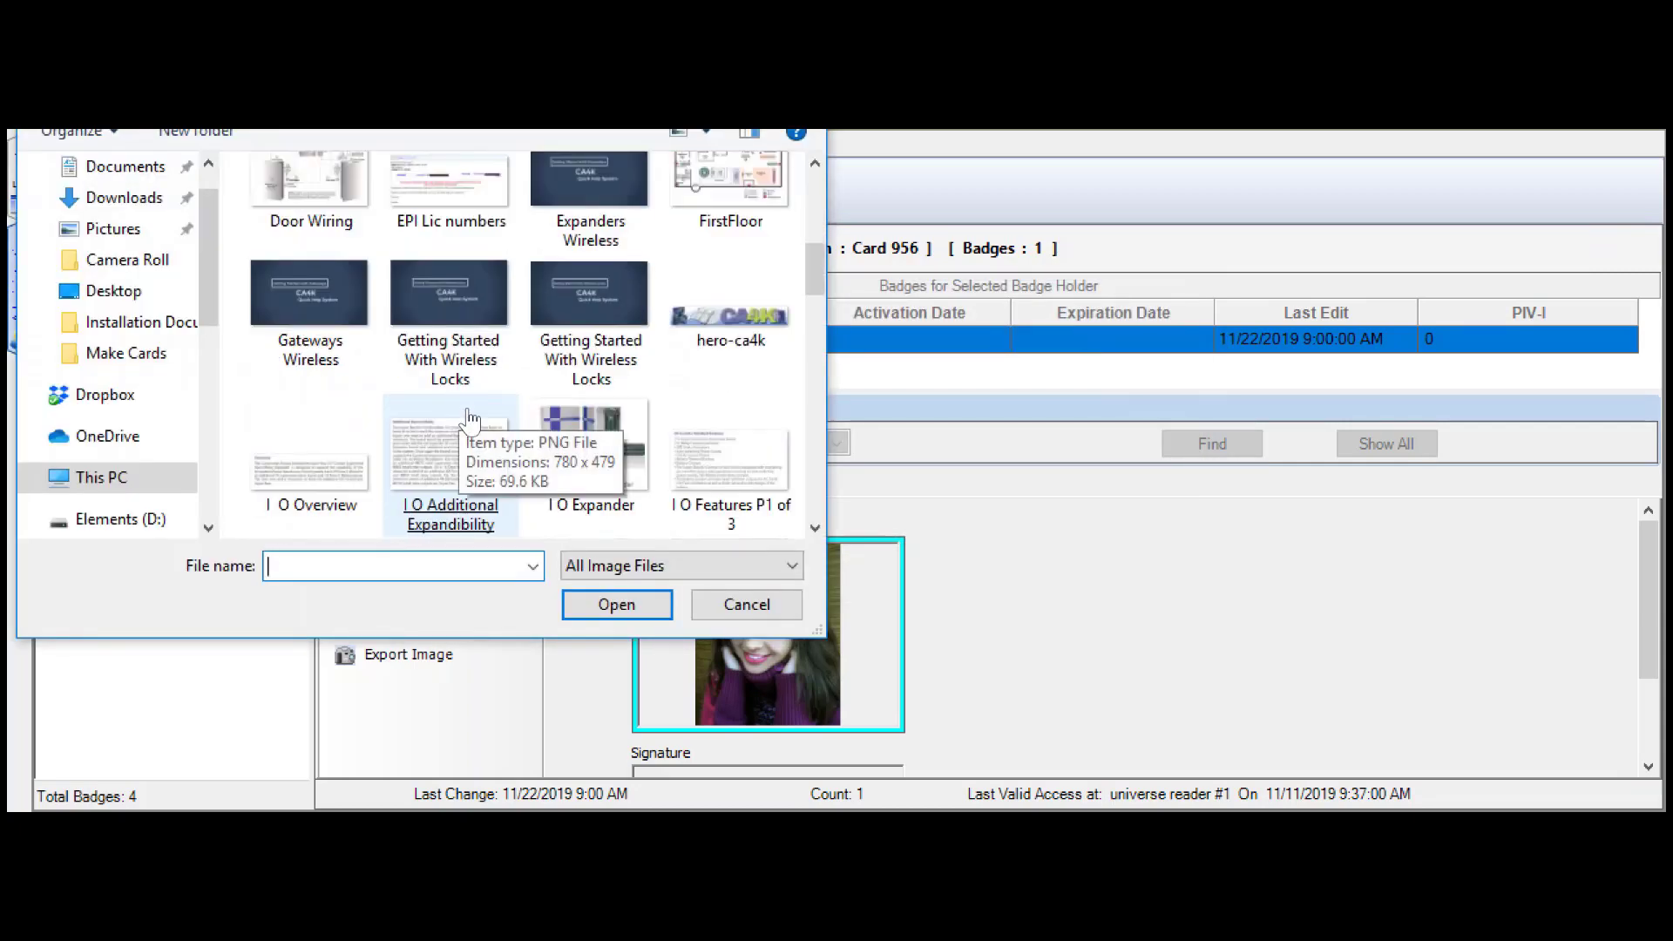
{"action": "scroll", "coordinate": [473, 425], "scroll_direction": "down", "scroll_amount": 3}
{"action": "scroll", "coordinate": [473, 425], "scroll_direction": "down", "scroll_amount": 3}
{"action": "double_click", "coordinate": [310, 410]}
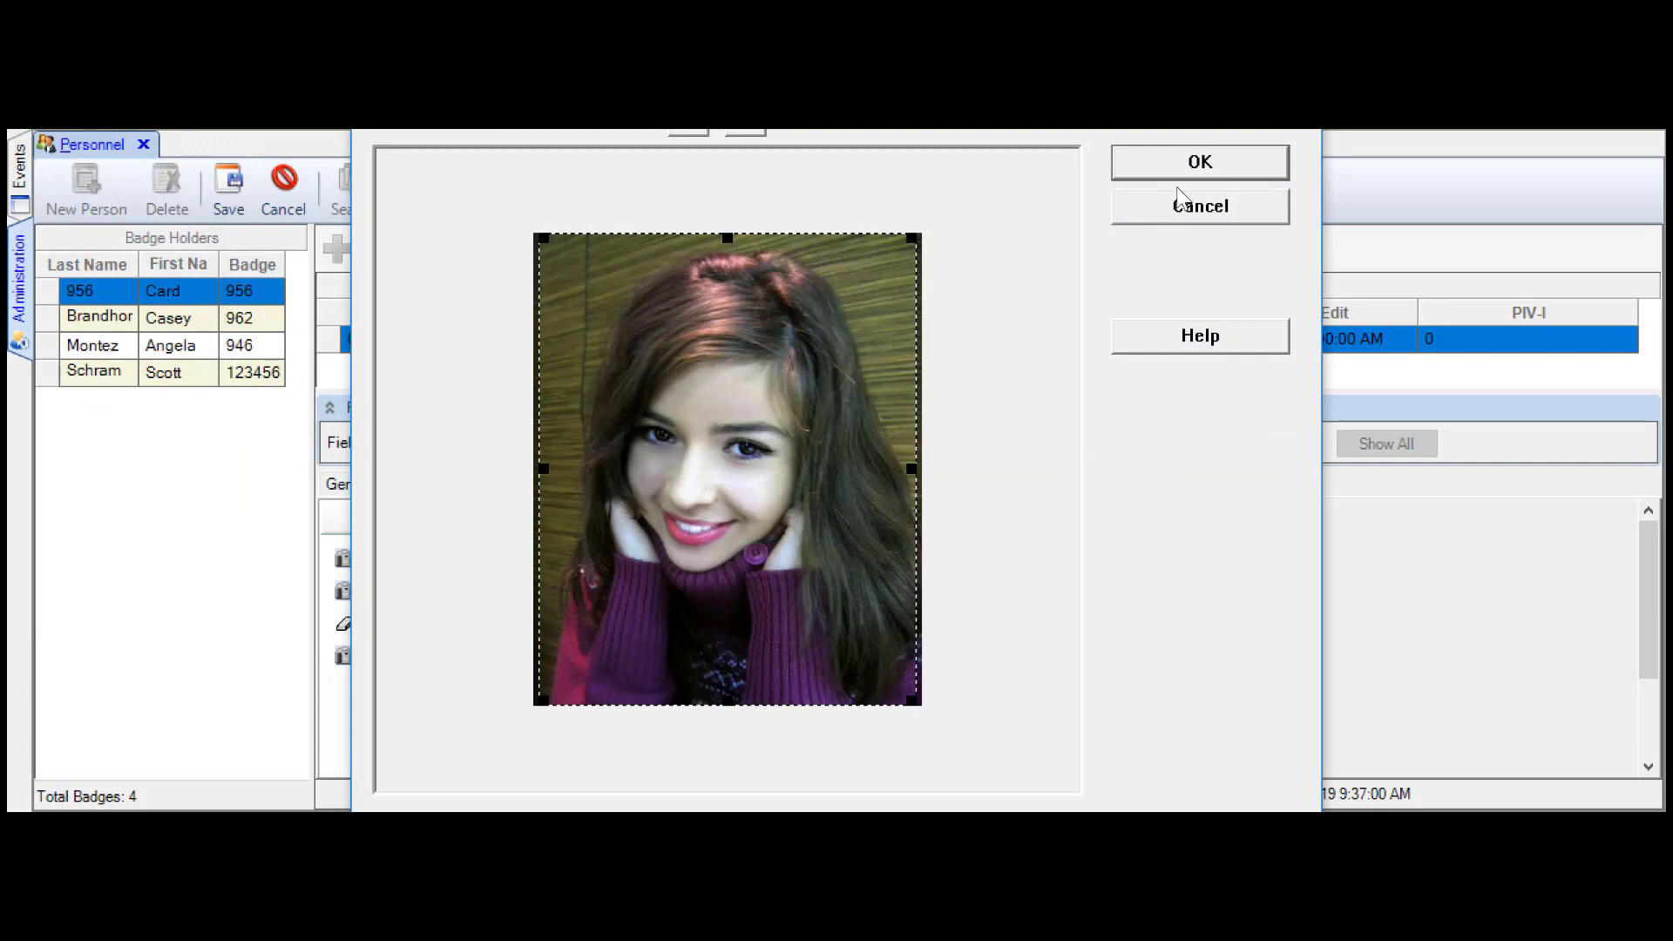
{"action": "left_click", "coordinate": [1187, 168]}
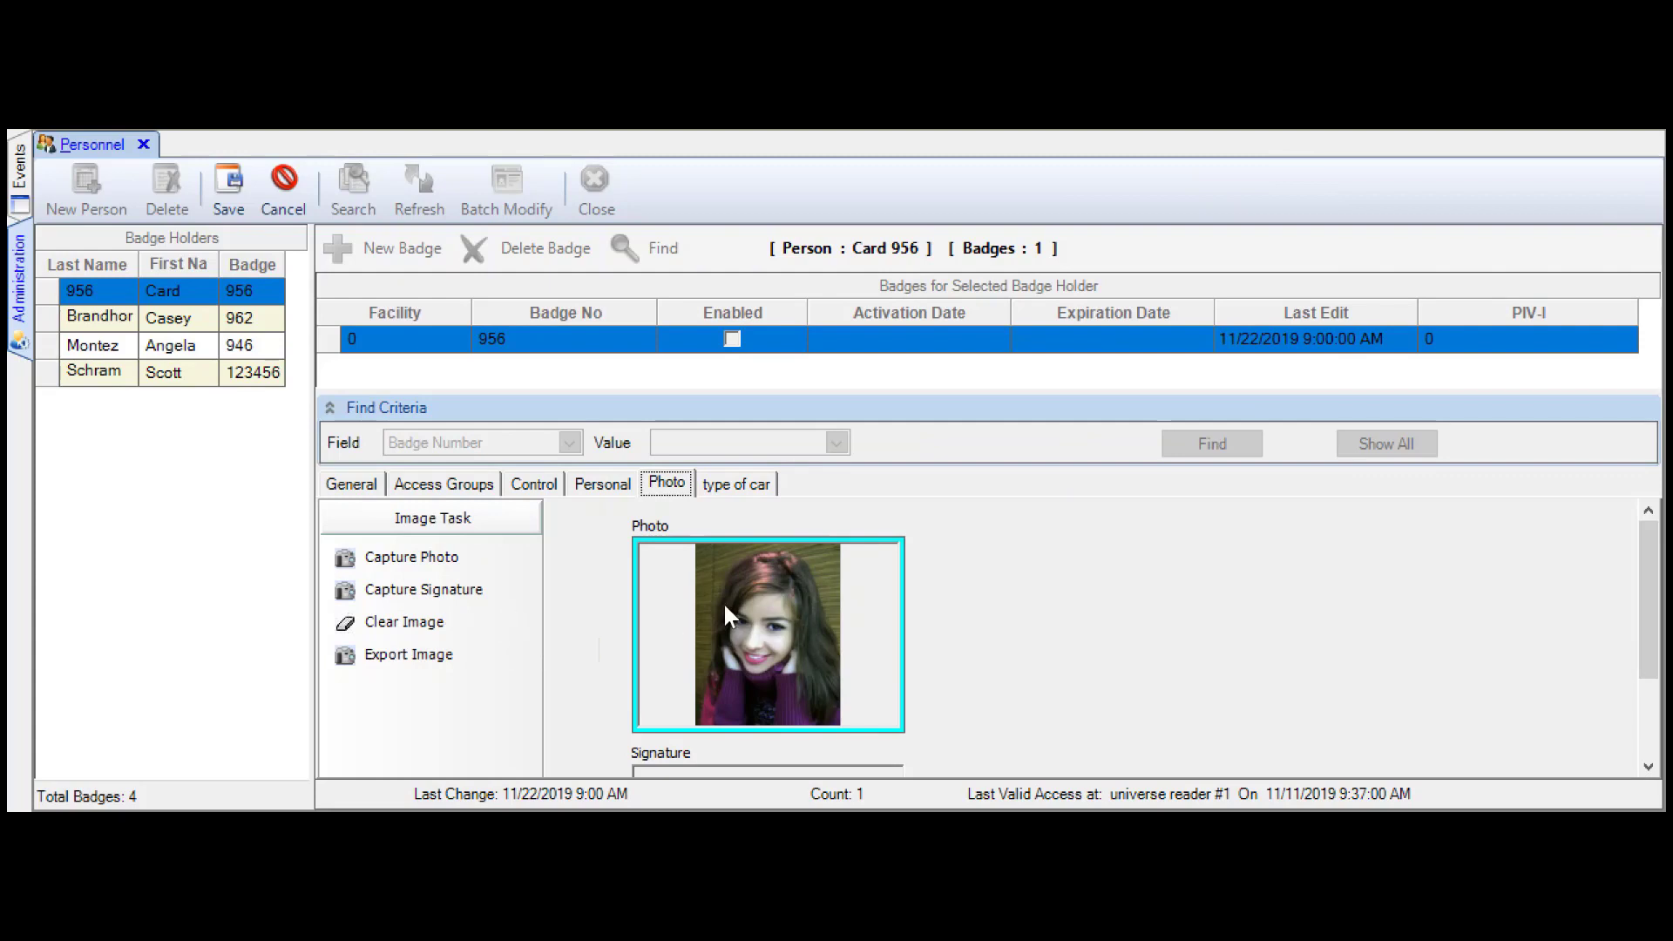
Choose Template Employee 3 in the Templates dropdown and show the Printing Task options
{"action": "left_click_drag", "start_coordinate": [1642, 585], "coordinate": [1642, 630]}
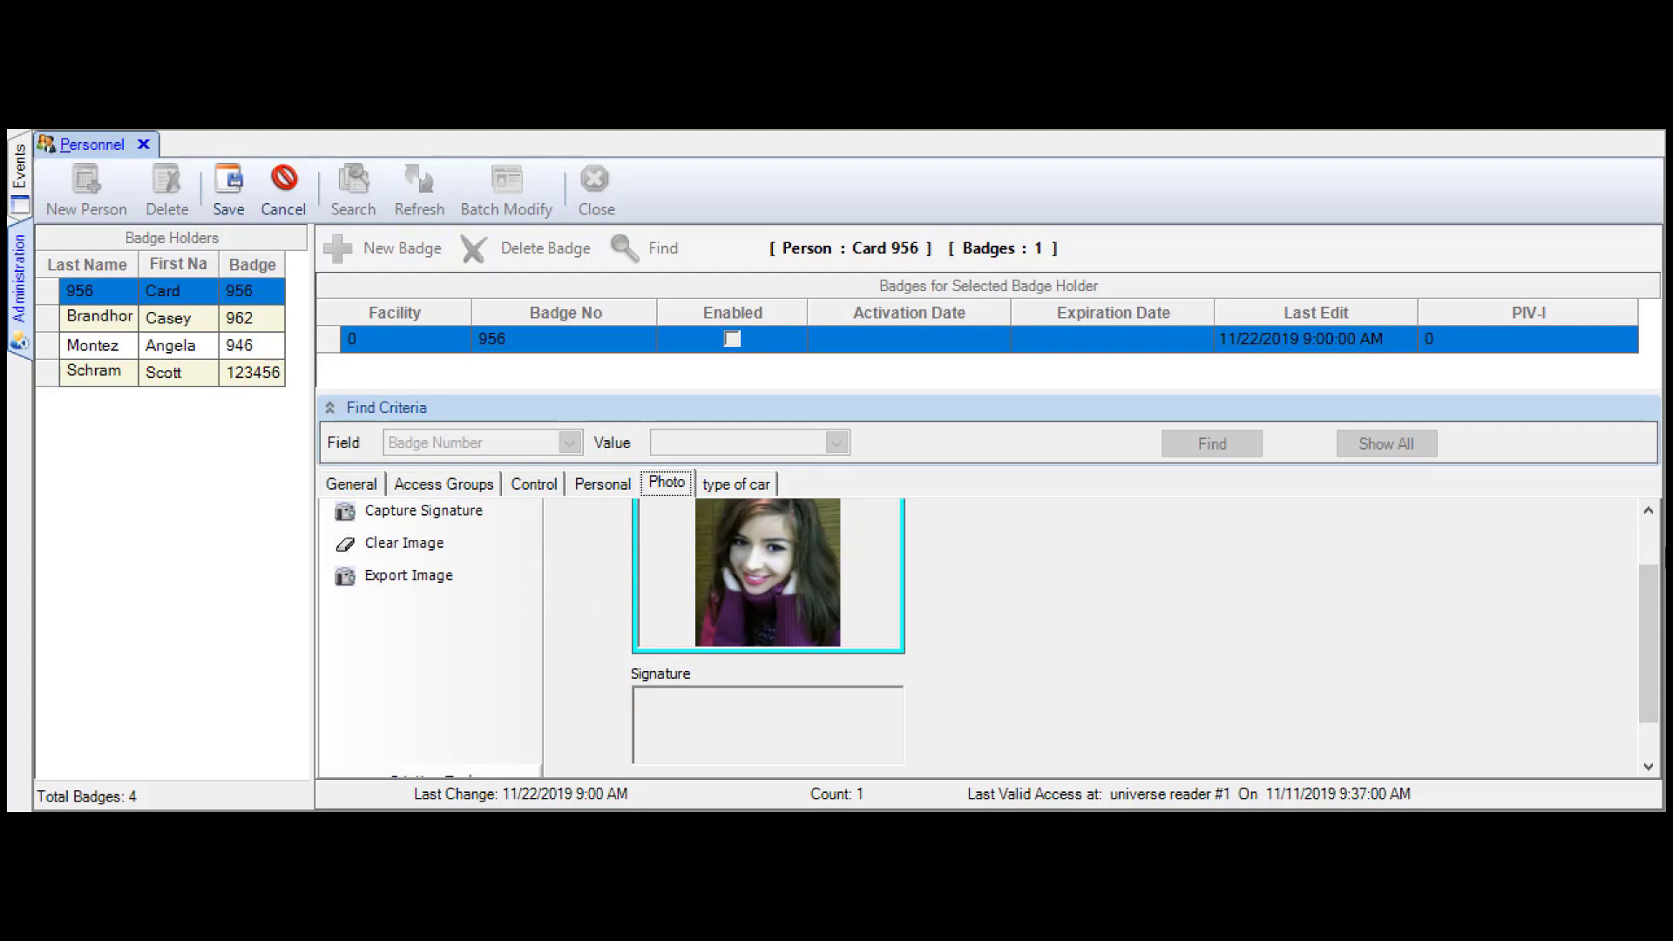
{"action": "mouse_move", "coordinate": [1649, 592]}
{"action": "left_mouse_down"}
{"action": "mouse_move", "coordinate": [1649, 625]}
{"action": "mouse_move", "coordinate": [1649, 576]}
{"action": "left_mouse_up"}
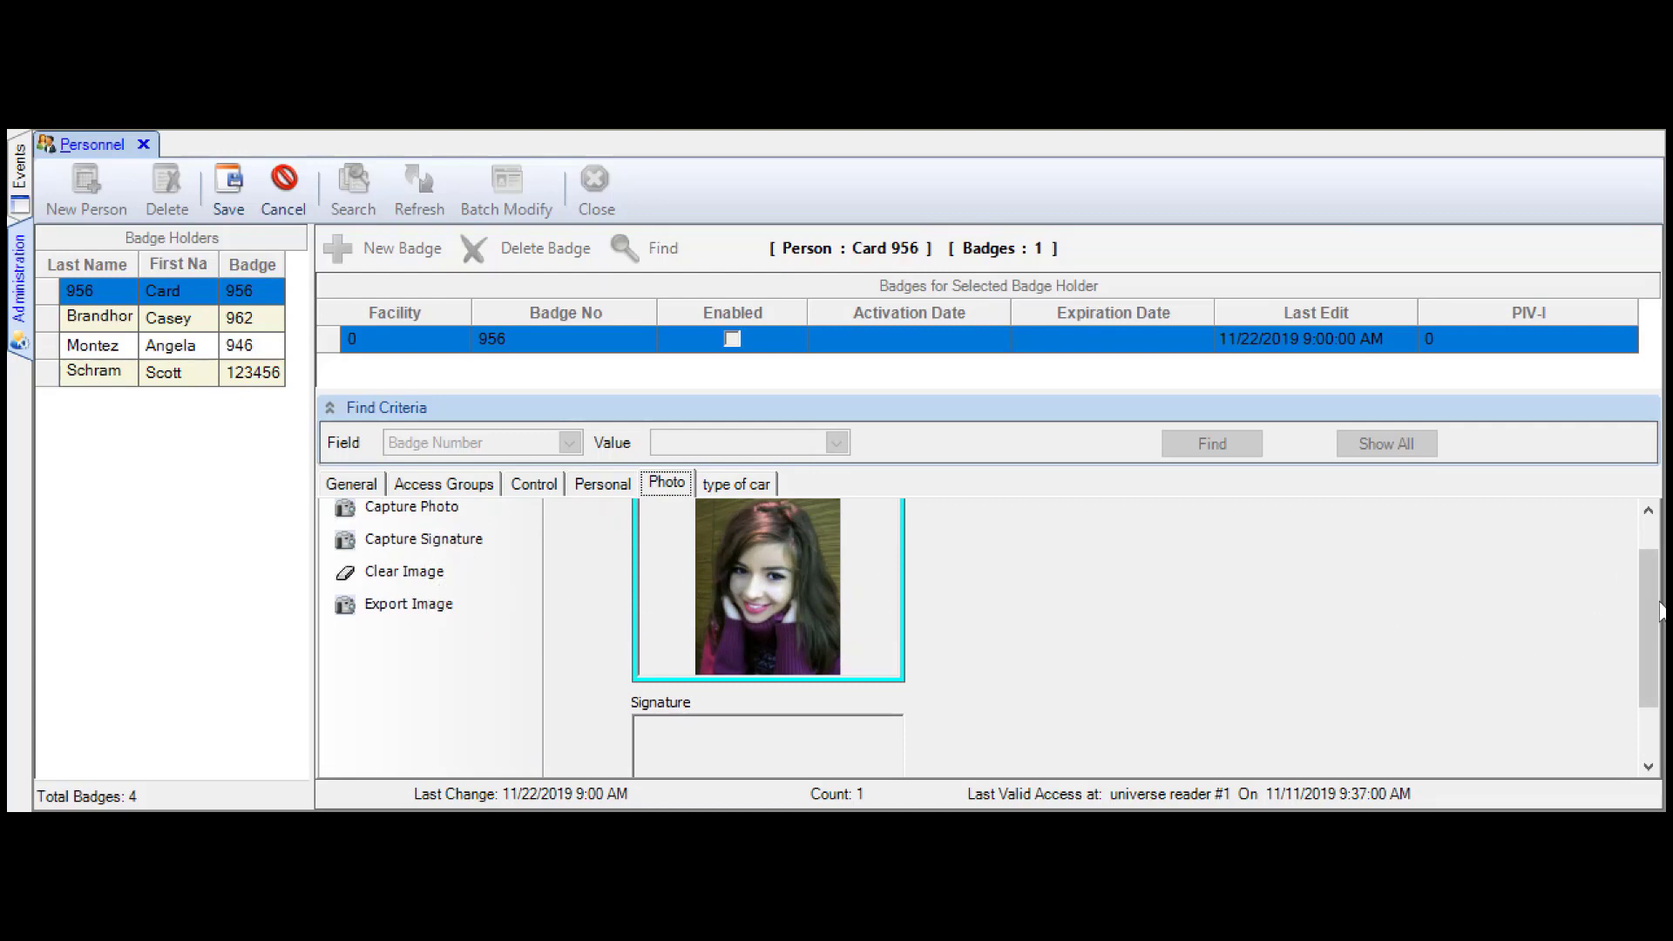
{"action": "left_click_drag", "start_coordinate": [1651, 610], "coordinate": [1647, 662]}
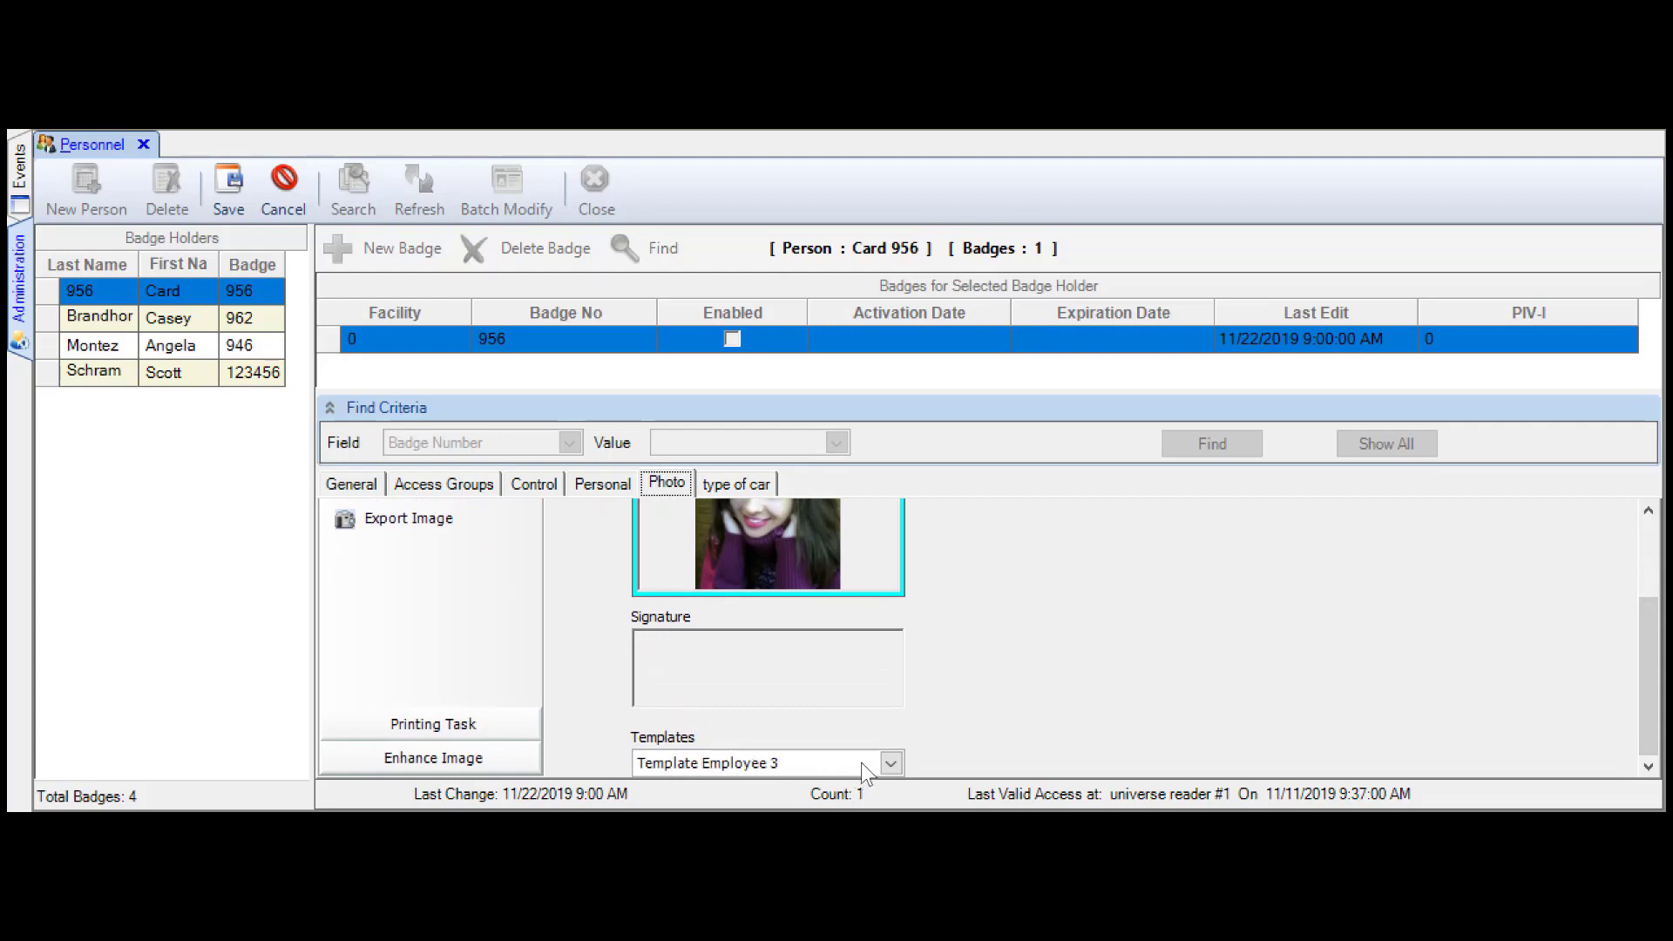
{"action": "left_click", "coordinate": [890, 764]}
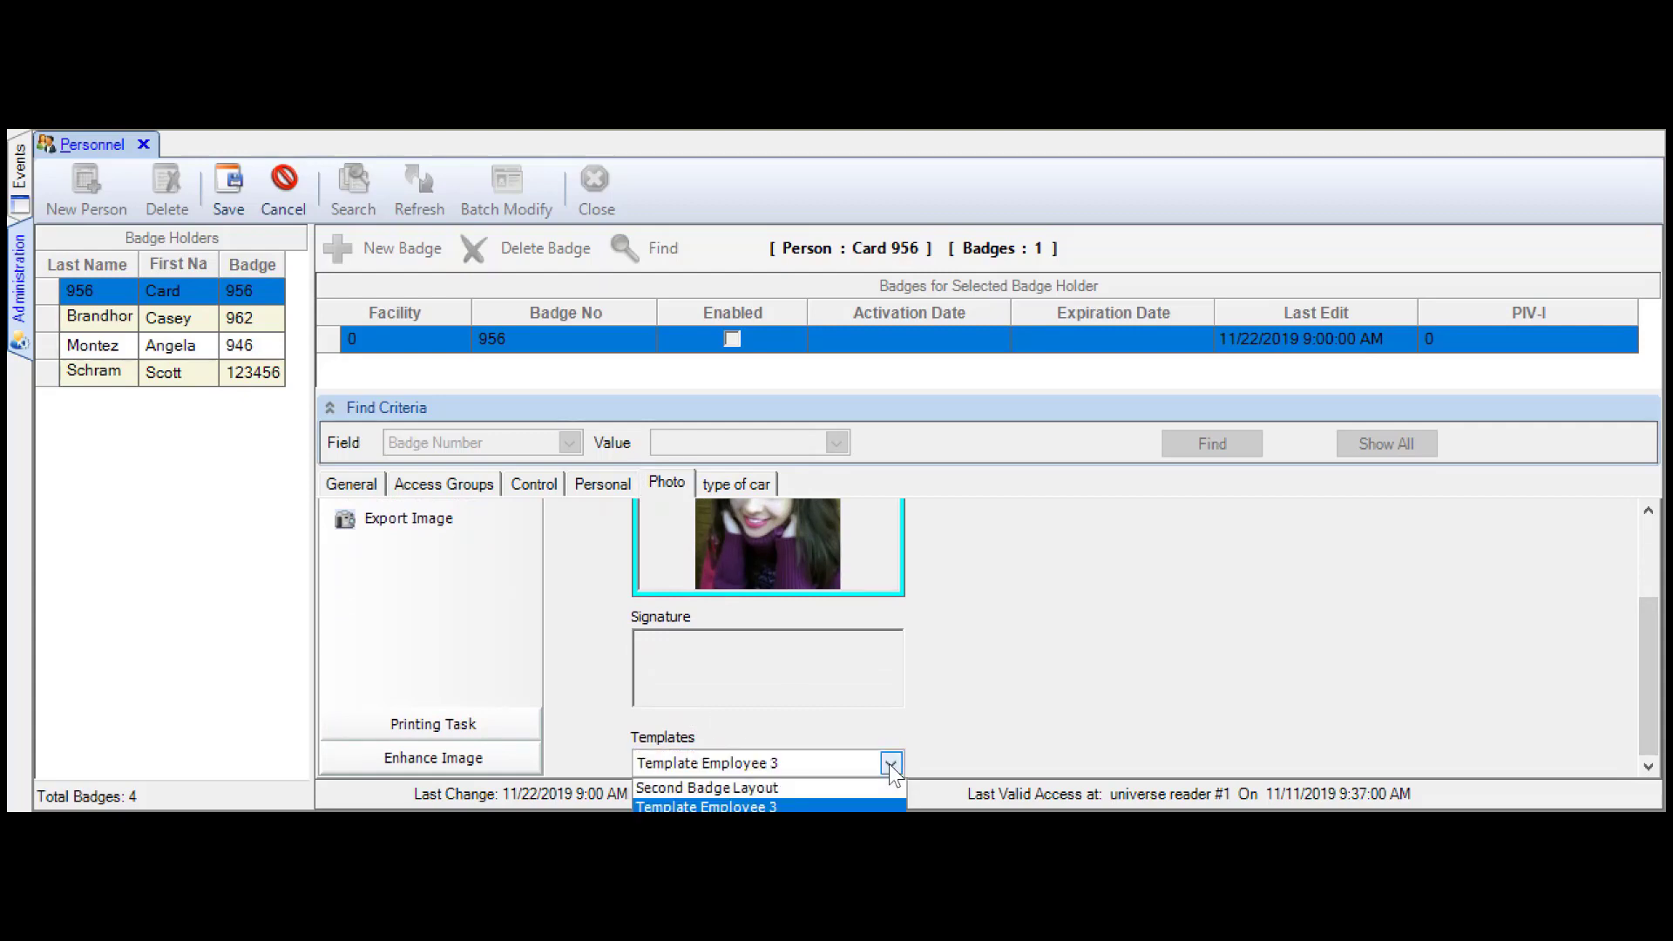
{"action": "left_click", "coordinate": [710, 760]}
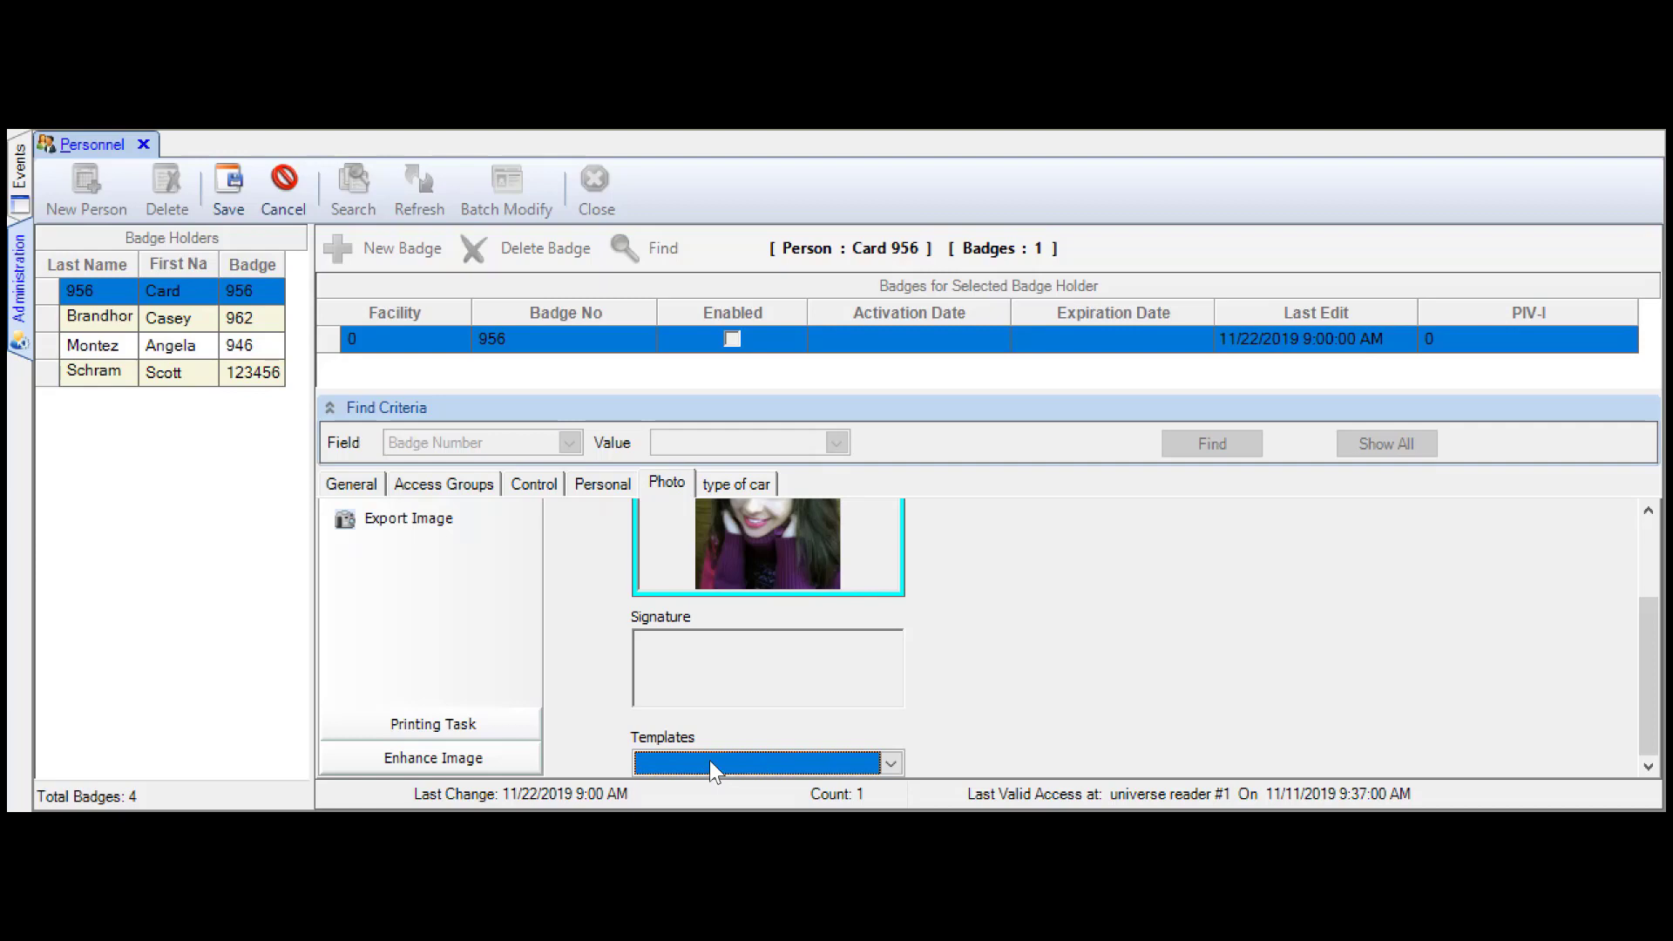
{"action": "left_click", "coordinate": [897, 761]}
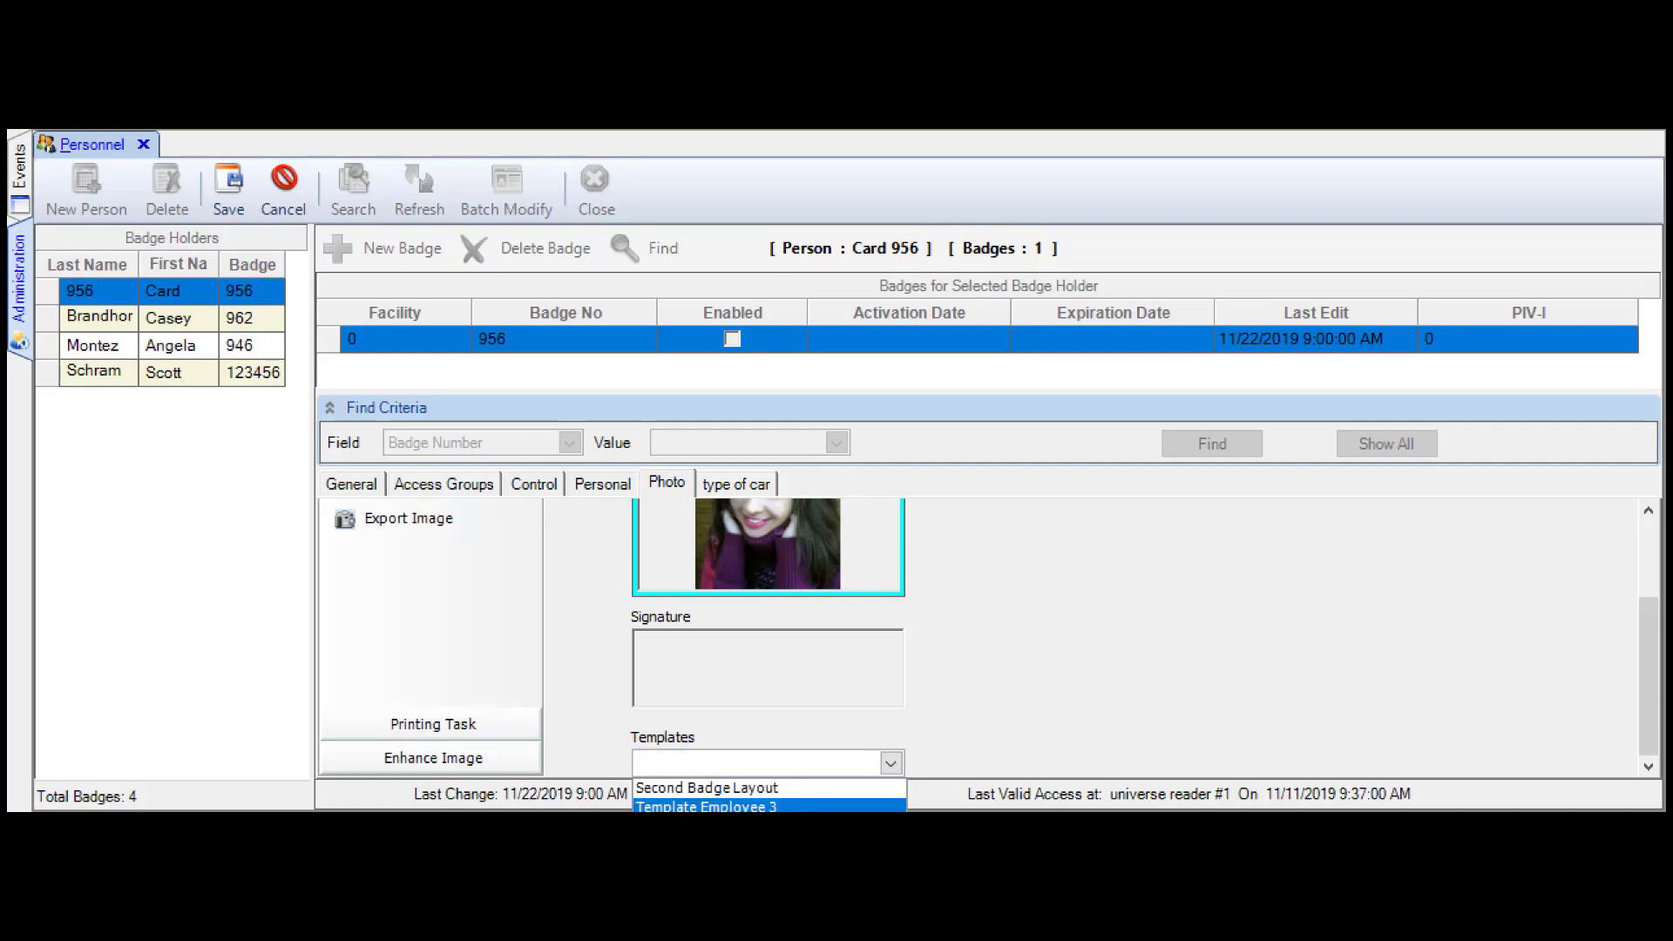
{"action": "left_click", "coordinate": [811, 808]}
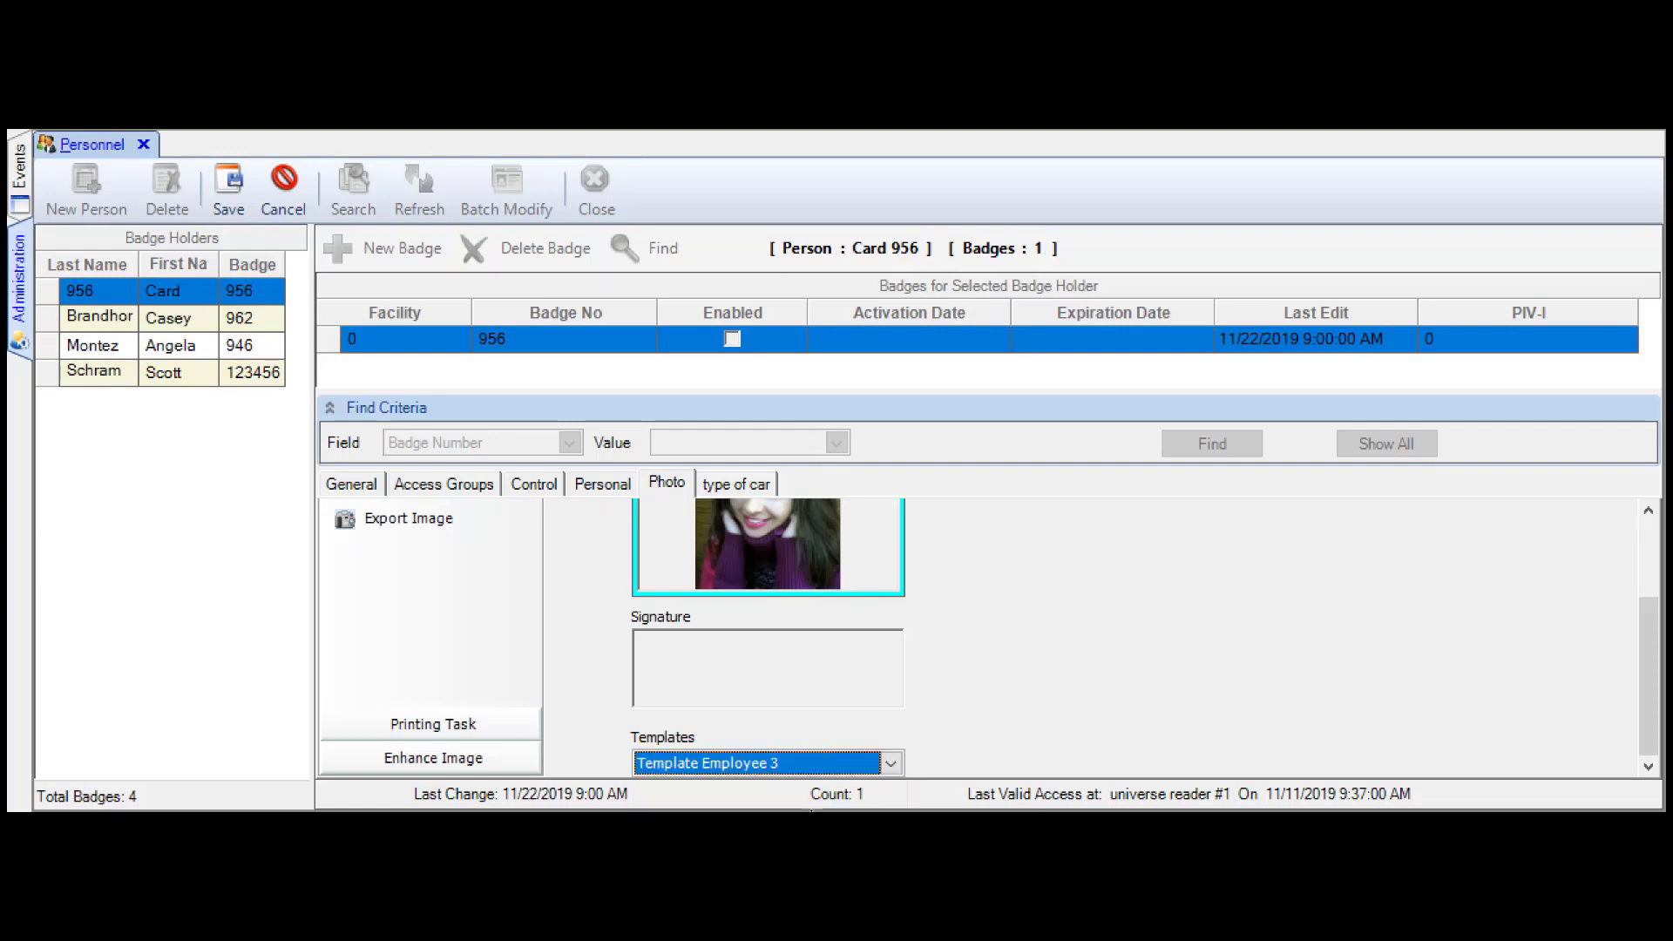
{"action": "left_click", "coordinate": [441, 725]}
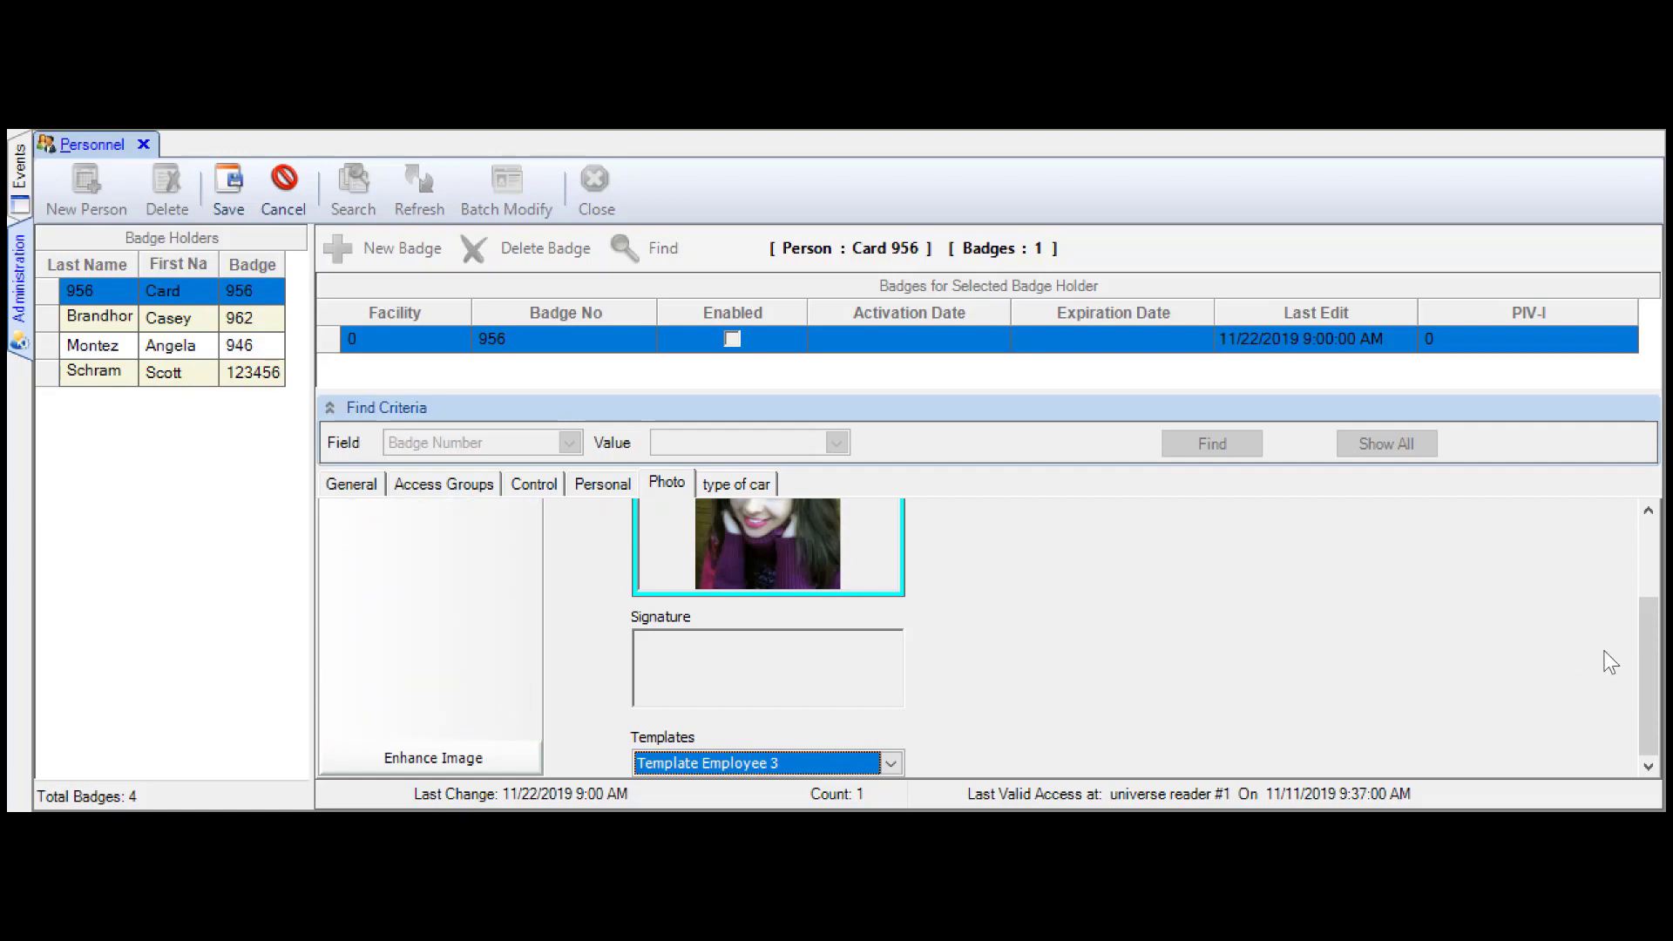
{"action": "left_click_drag", "start_coordinate": [1649, 668], "coordinate": [1649, 592]}
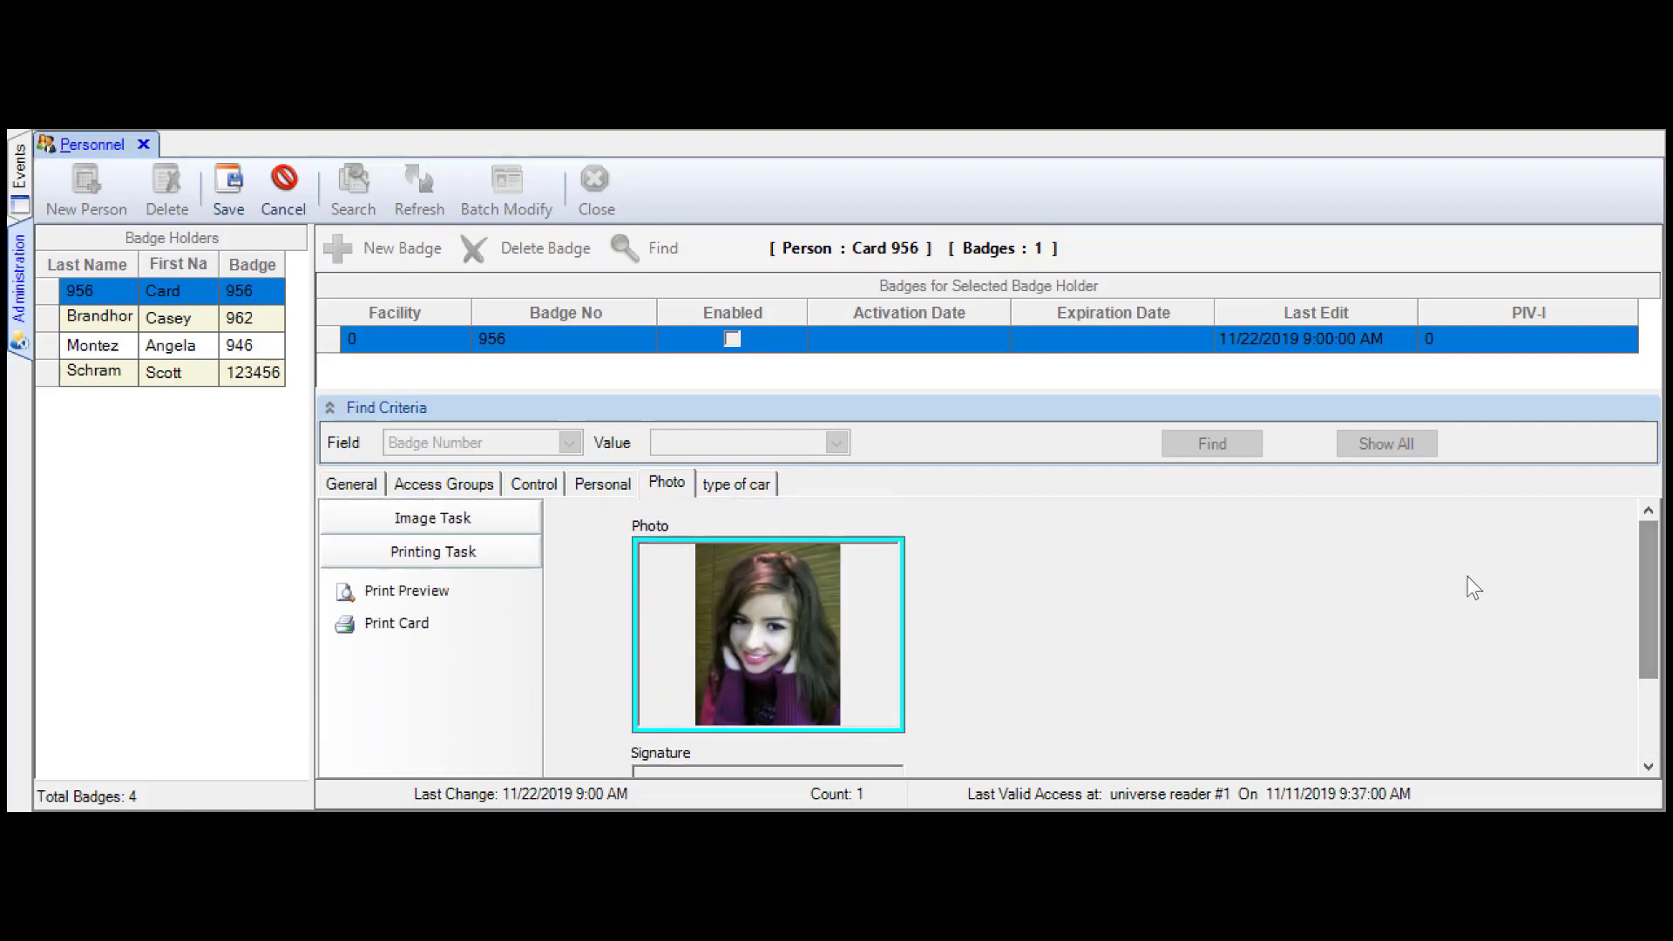
Open the Print Preview of the badge holder's badge
{"action": "left_click", "coordinate": [379, 597]}
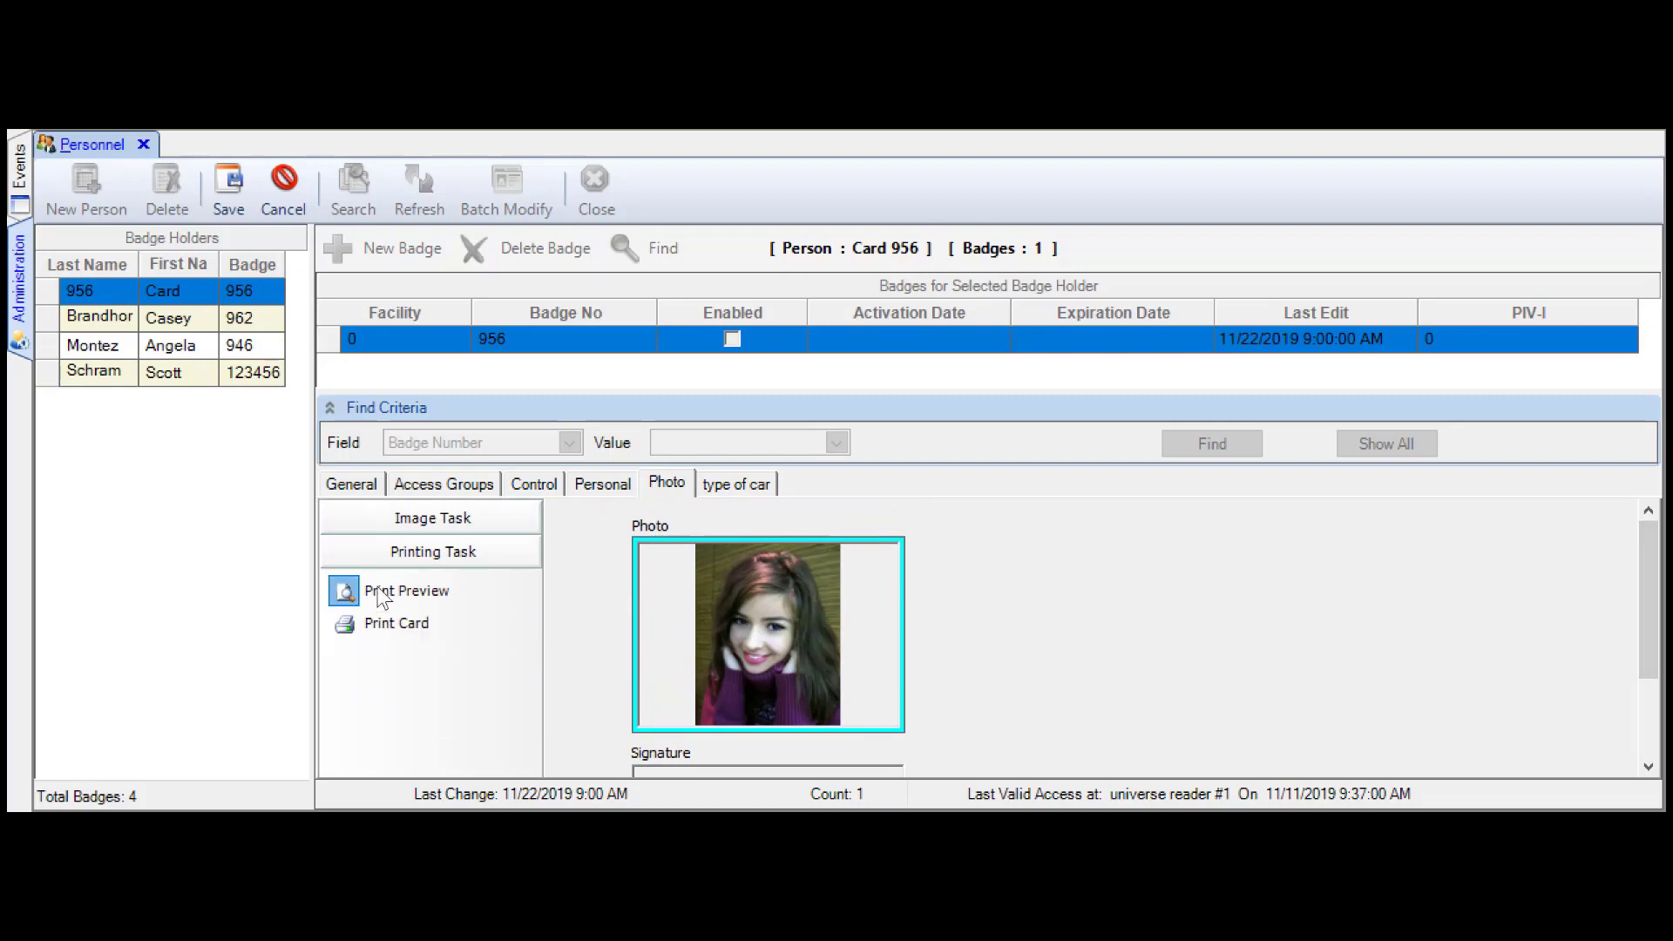